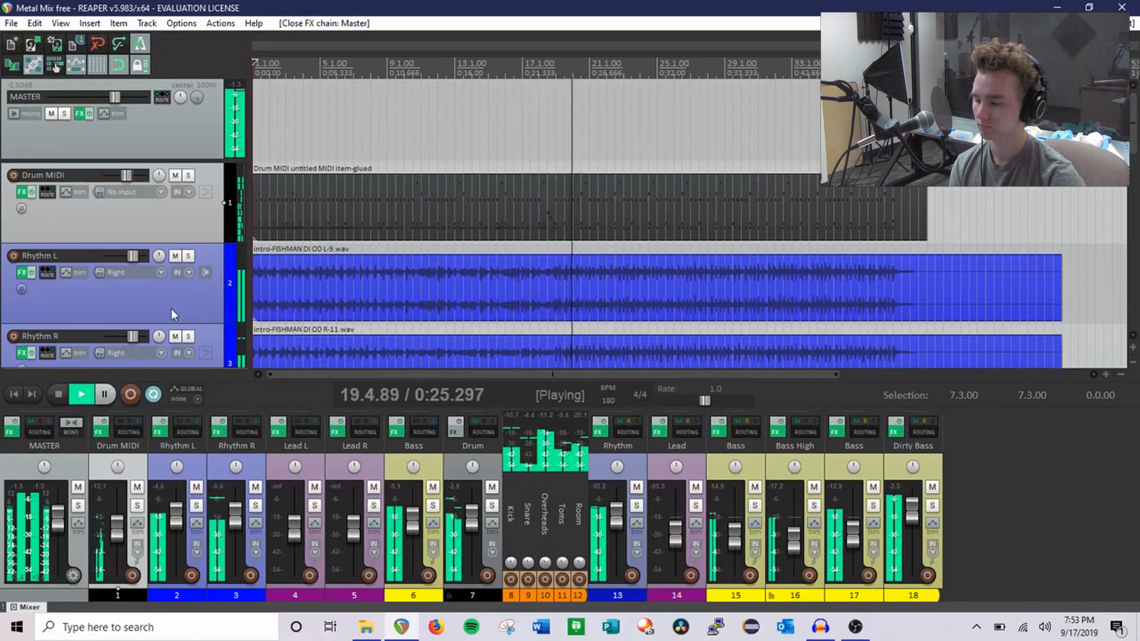
# Step: Expand the Drum folder to review its Kick, Snare, Overheads, Toms and Room tracks, and collapse it again
pyautogui.scroll(-3, 171, 311)
pyautogui.scroll(-3, 167, 317)
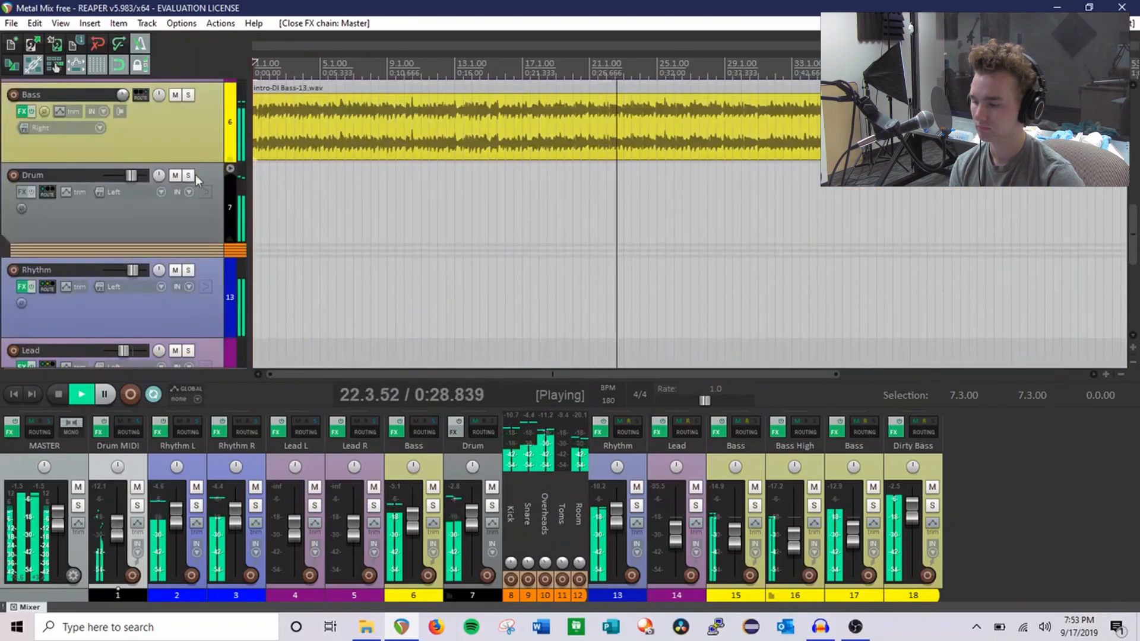
pyautogui.click(225, 168)
pyautogui.scroll(-5, 207, 189)
pyautogui.scroll(1, 206, 195)
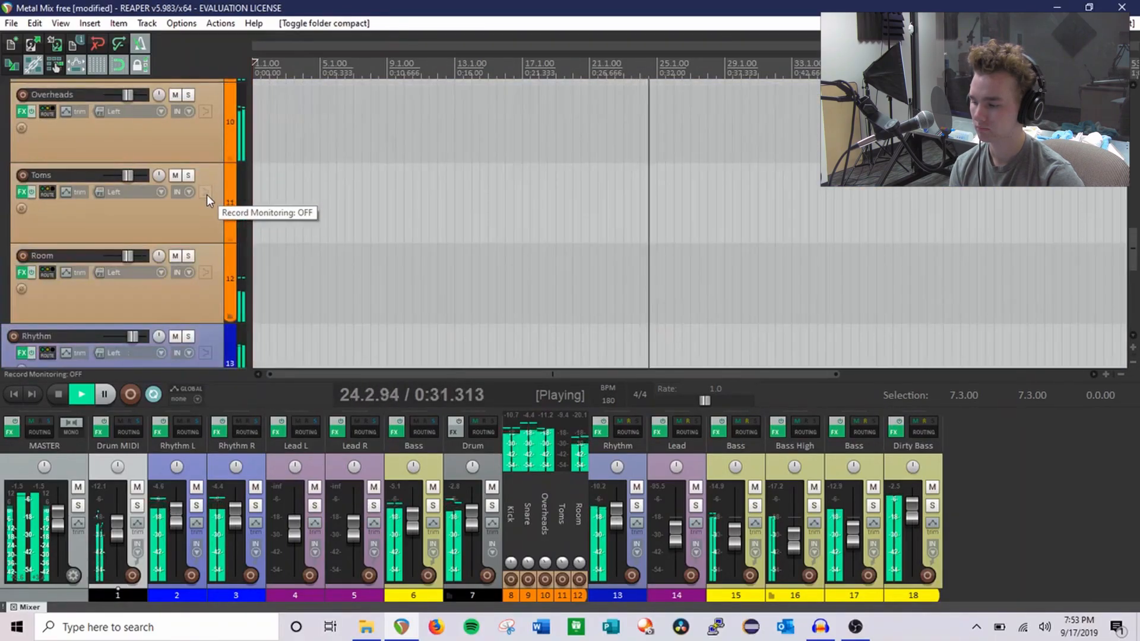
pyautogui.scroll(1, 211, 216)
pyautogui.scroll(2, 214, 202)
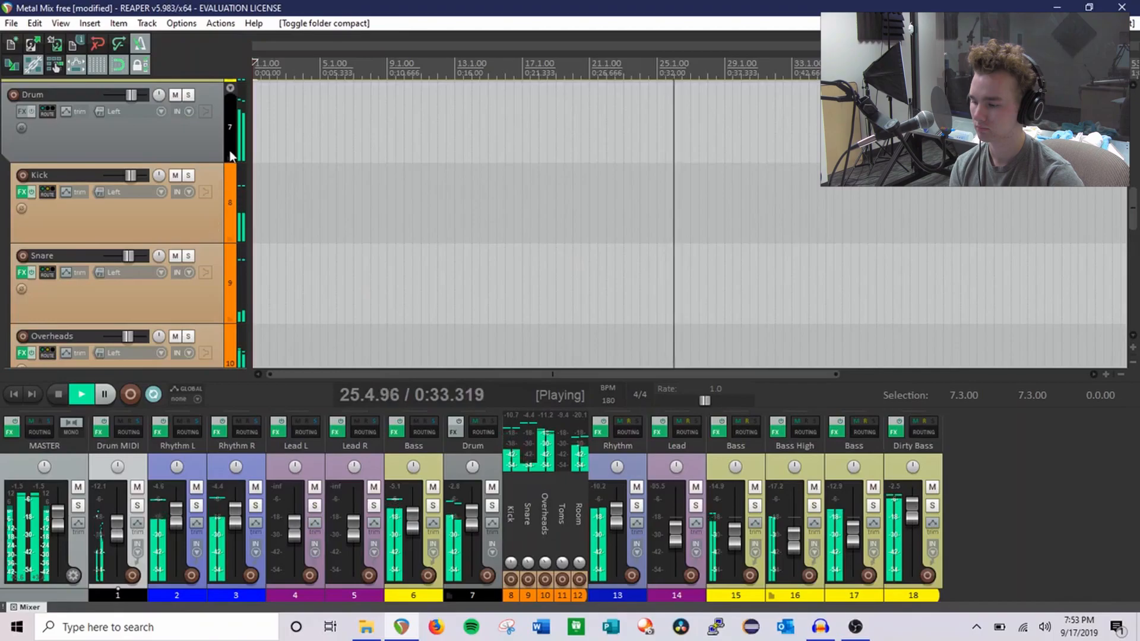
pyautogui.click(230, 89)
pyautogui.click(229, 89)
# Step: Look over the Rhythm, Lead and Bass bus tracks during playback, save the project, and stop playback
pyautogui.scroll(-3, 202, 157)
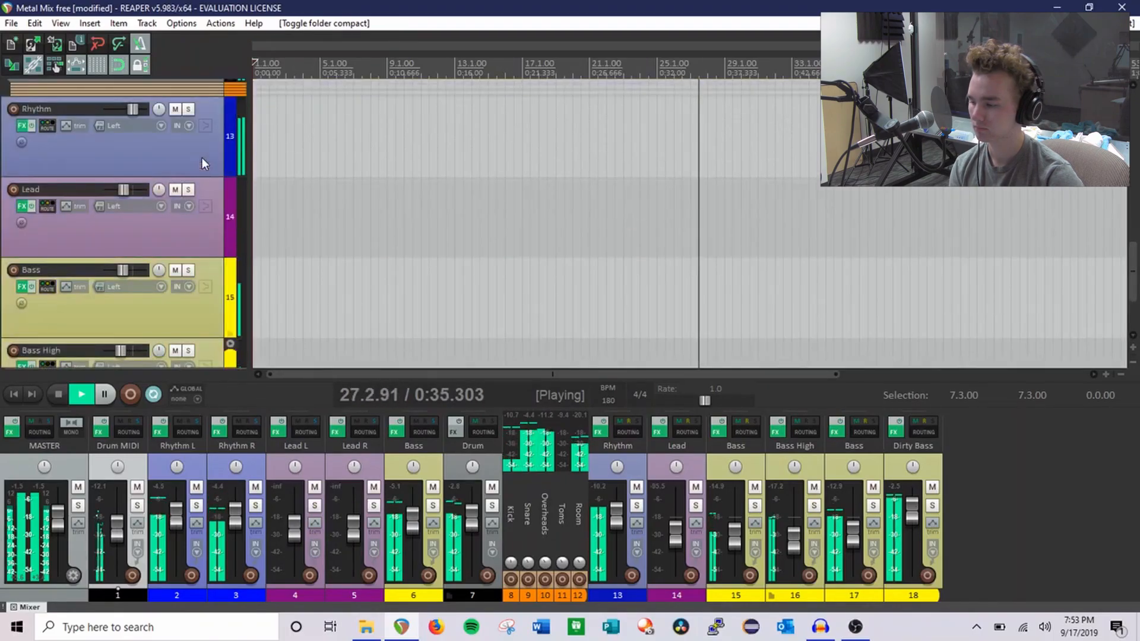
pyautogui.scroll(-1, 202, 158)
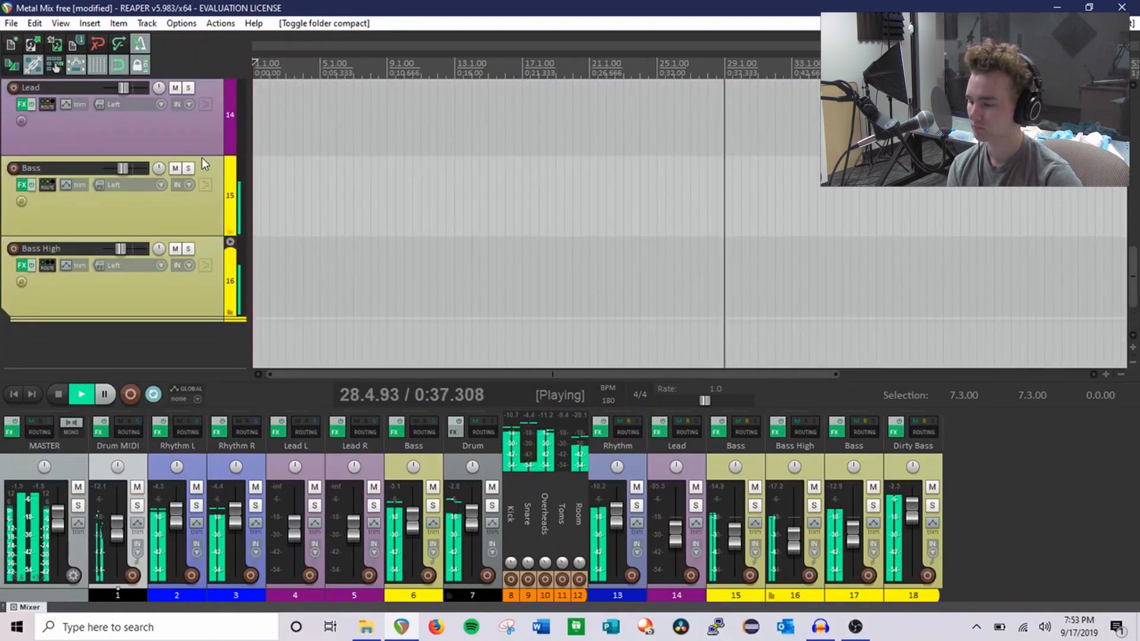
pyautogui.scroll(6, 201, 158)
pyautogui.scroll(-1, 196, 197)
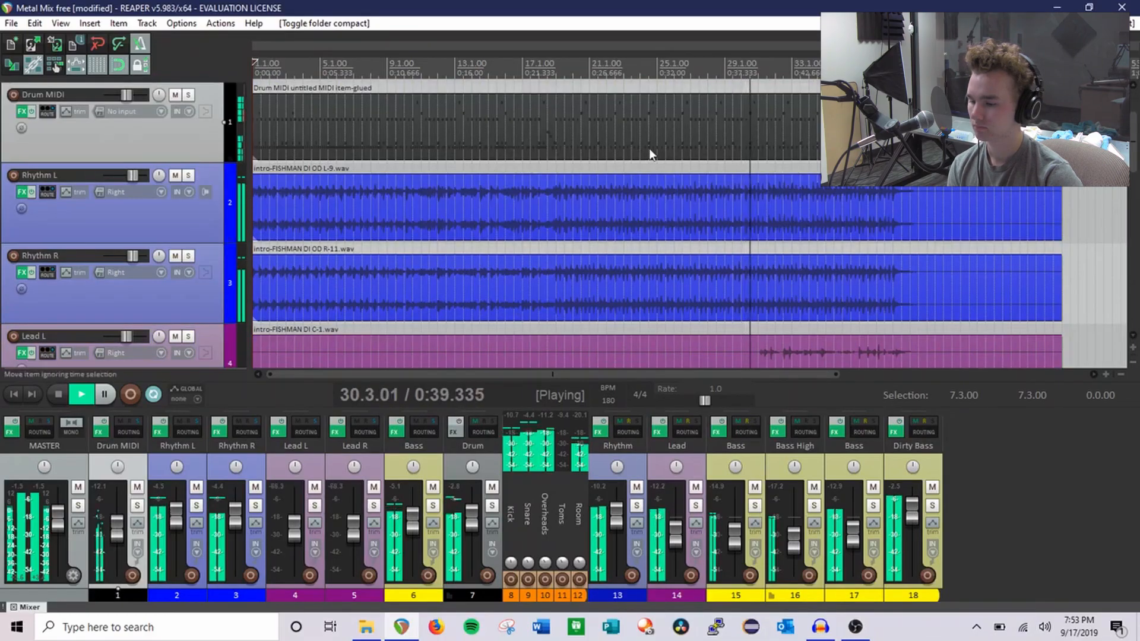
pyautogui.scroll(-1, 650, 153)
pyautogui.hotkey('ctrl', 's')
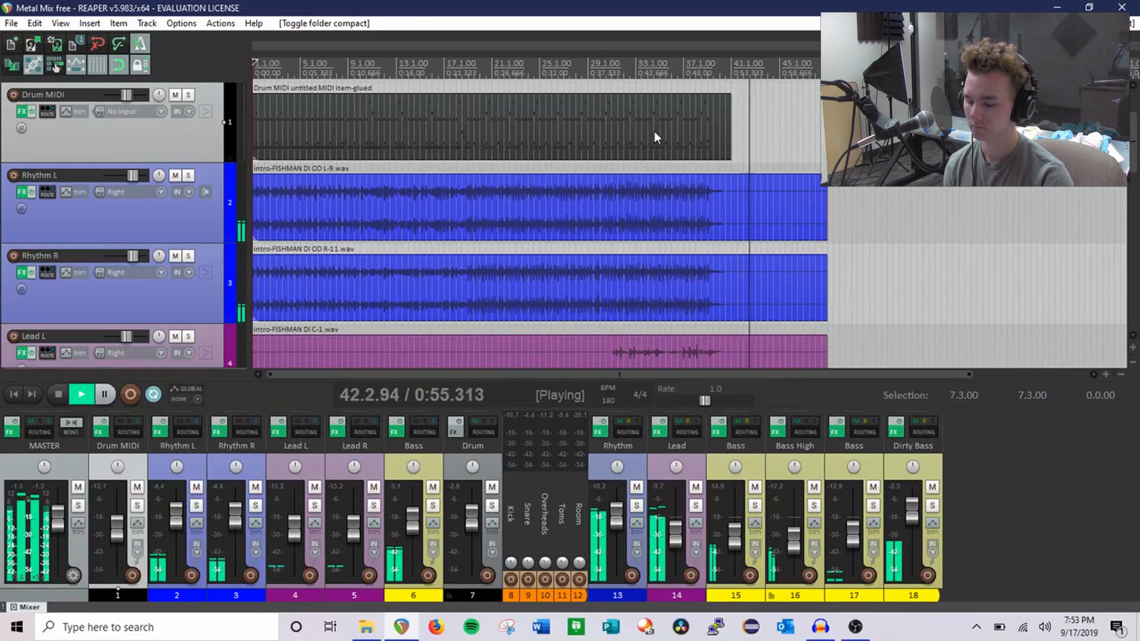
pyautogui.press('space')
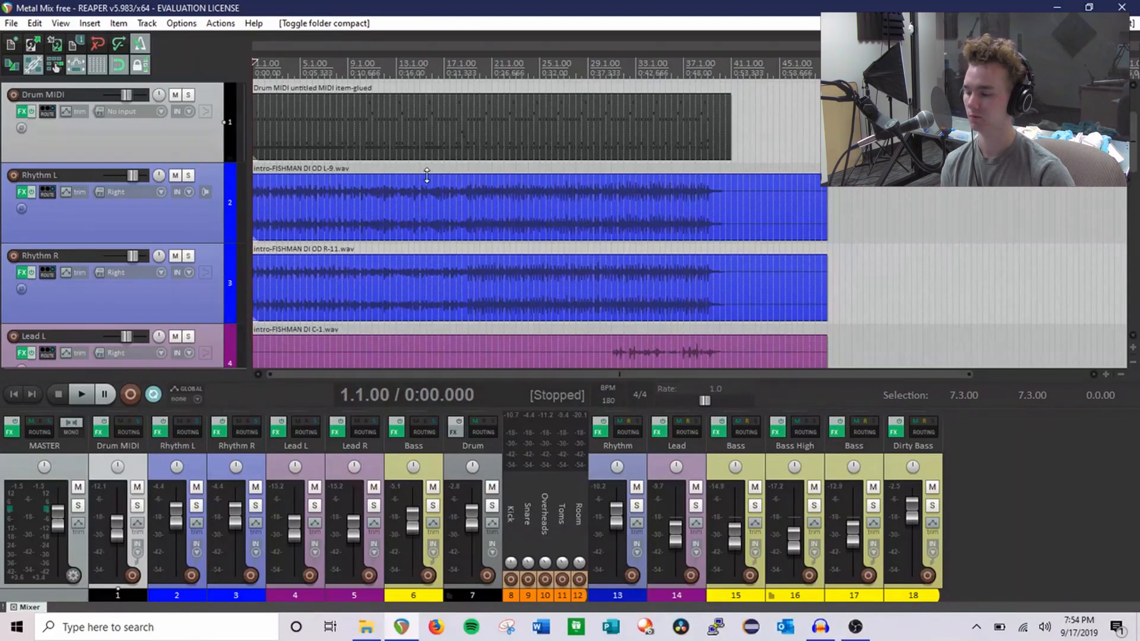
# Step: Look over the Rhythm, Lead and Bass recorded tracks, selecting Rhythm L and the Bass track holding the DI recording
pyautogui.scroll(-10, 162, 207)
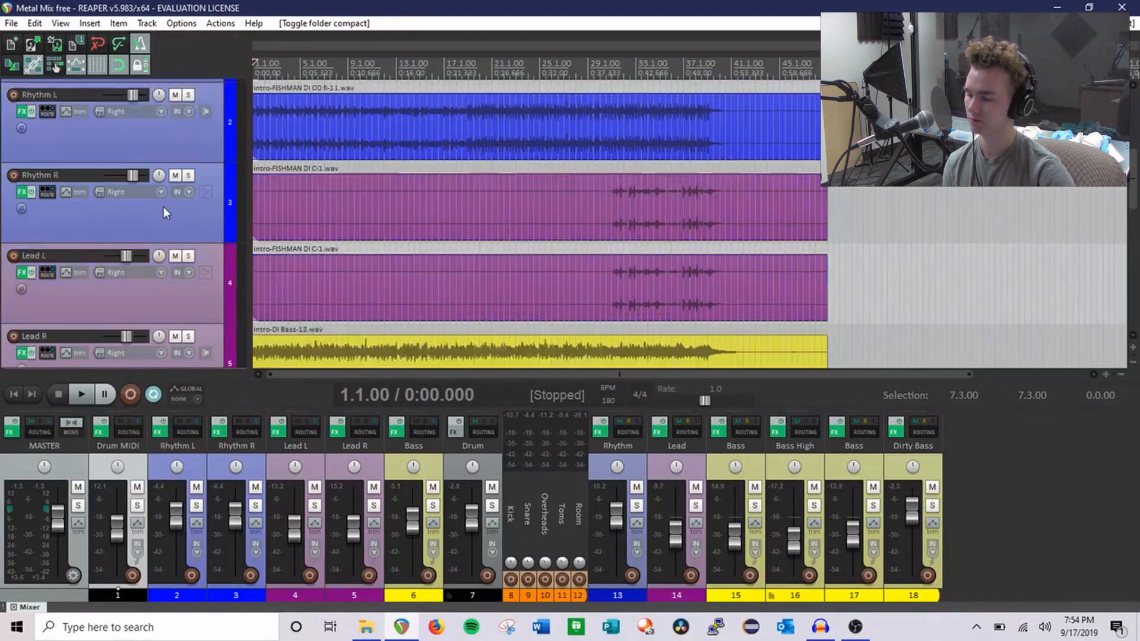
pyautogui.scroll(15, 172, 230)
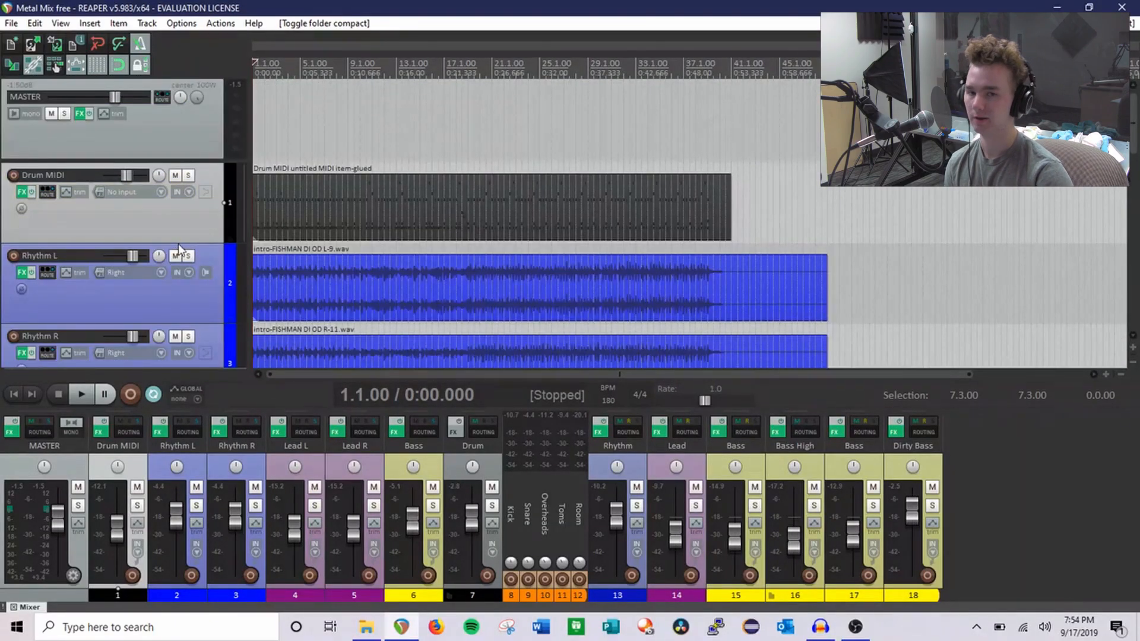
pyautogui.scroll(-2, 177, 255)
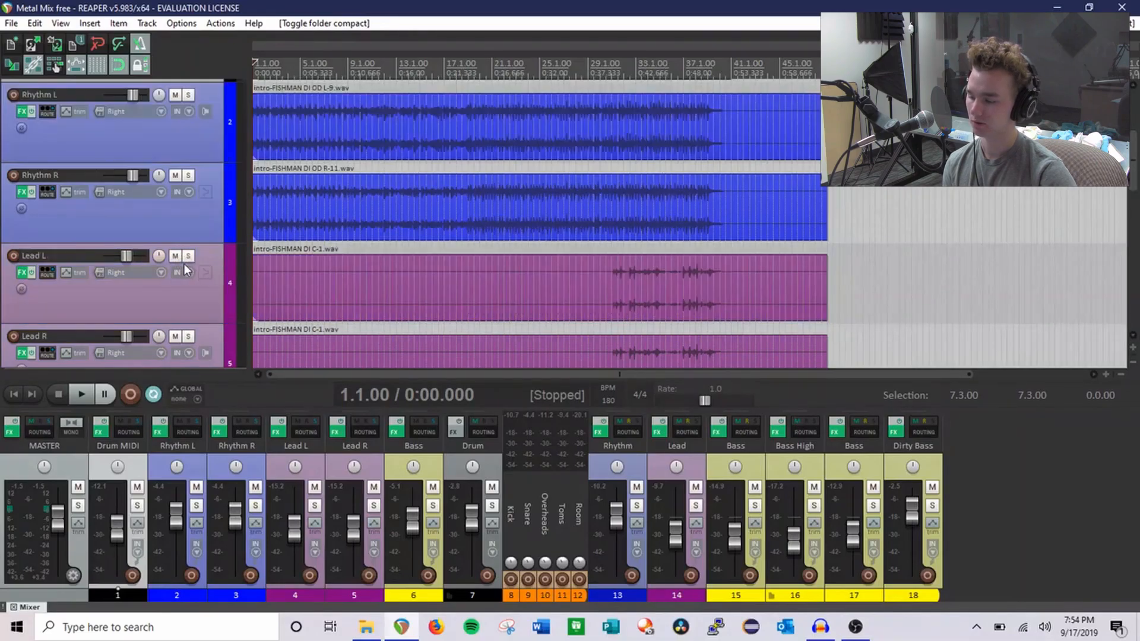
pyautogui.click(166, 133)
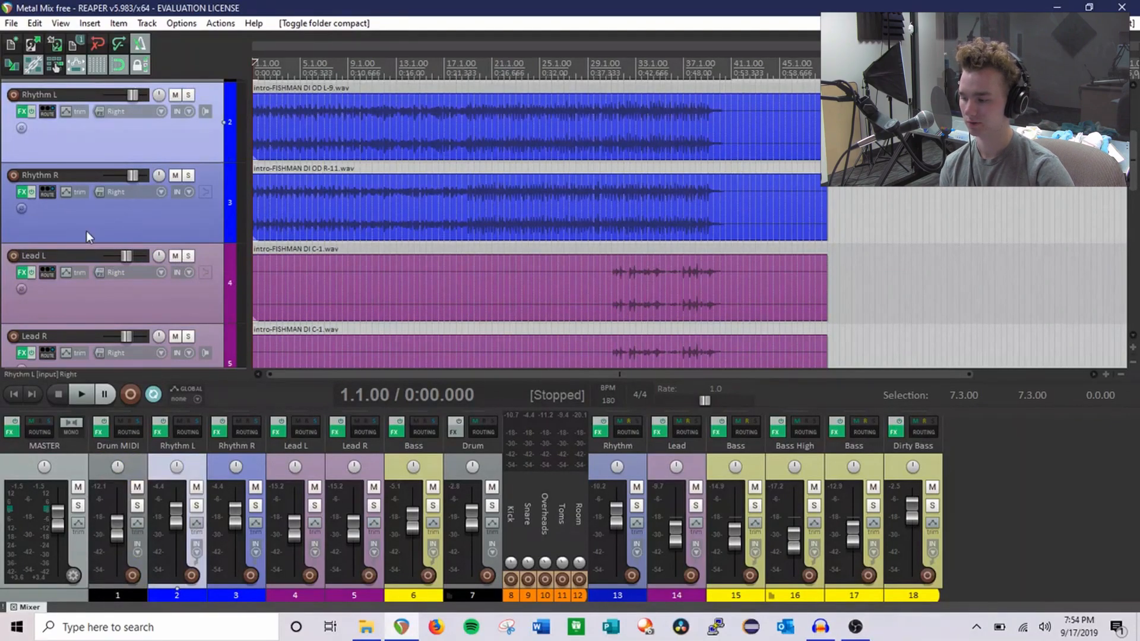
pyautogui.scroll(-2, 137, 283)
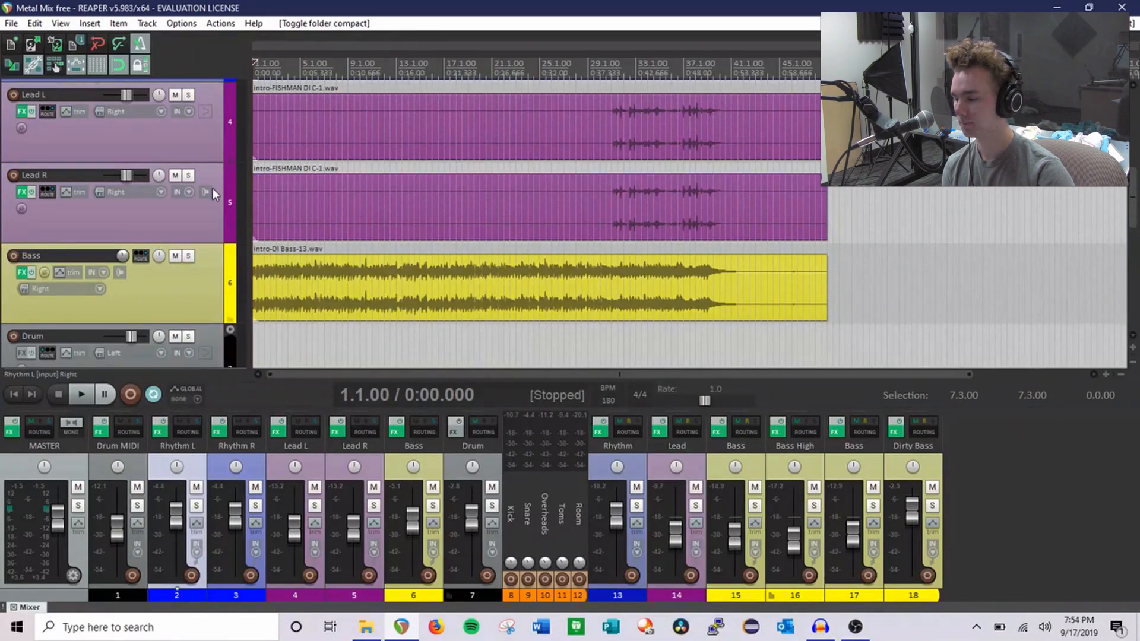
pyautogui.scroll(-1, 212, 187)
pyautogui.click(198, 210)
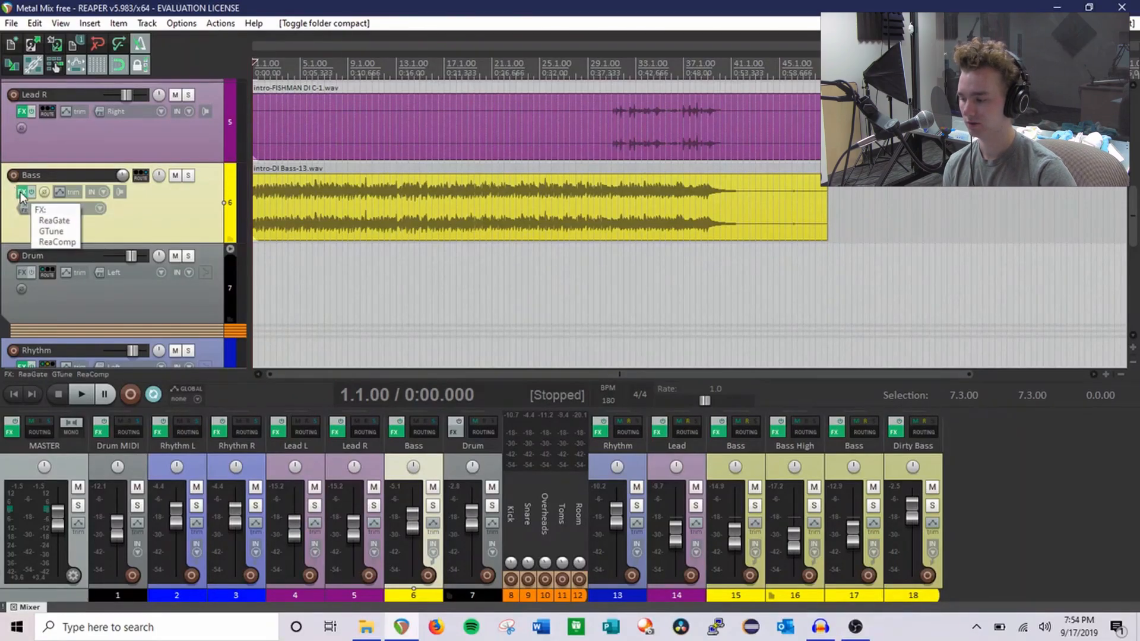
# Step: Select the MIDI item on the Drum MIDI track and save the project
pyautogui.scroll(5, 189, 211)
pyautogui.click(379, 190)
pyautogui.scroll(3, 379, 190)
pyautogui.scroll(2, 377, 191)
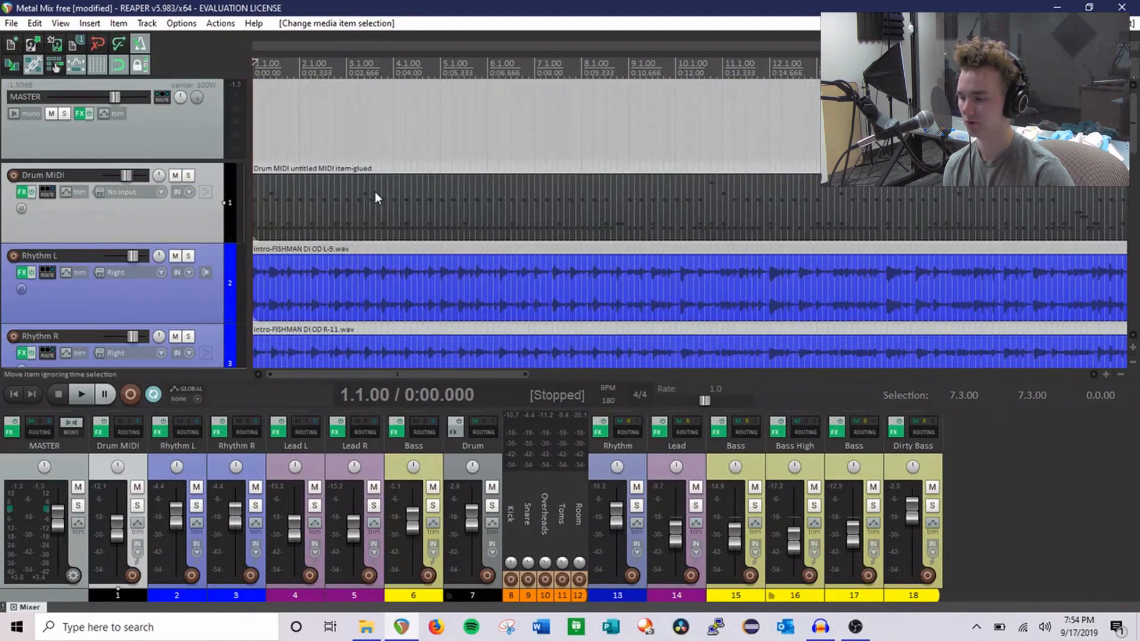
pyautogui.hotkey('ctrl', 's')
# Step: Review the recorded guitar and bass tracks, selecting the DI Bass track and the Rhythm L track
pyautogui.scroll(-5, 181, 226)
pyautogui.scroll(5, 198, 240)
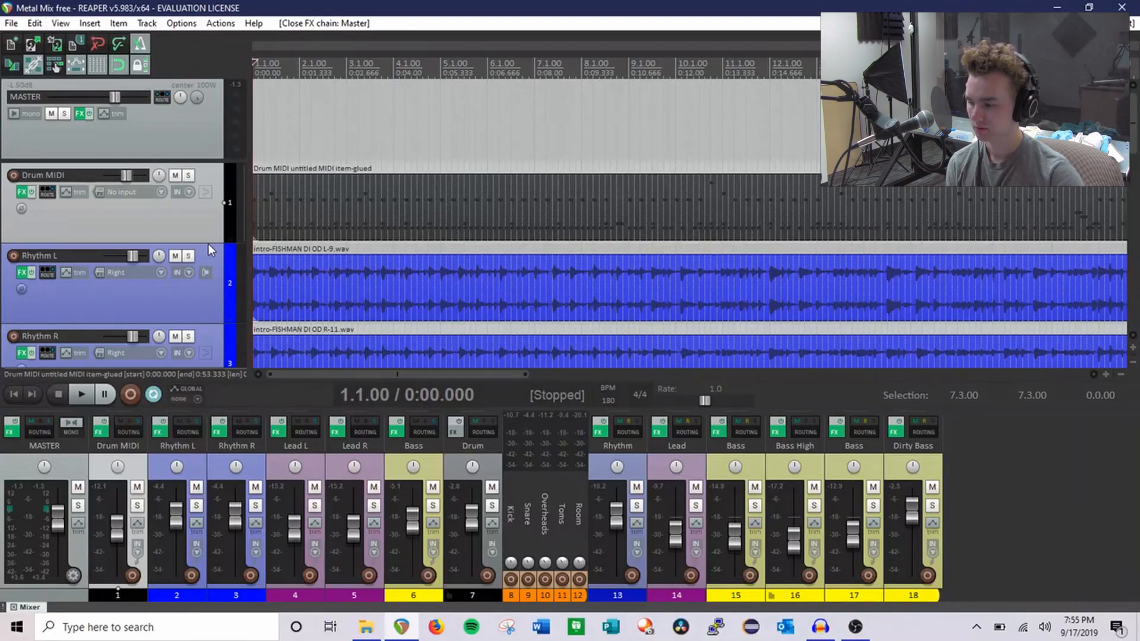
pyautogui.scroll(-5, 170, 226)
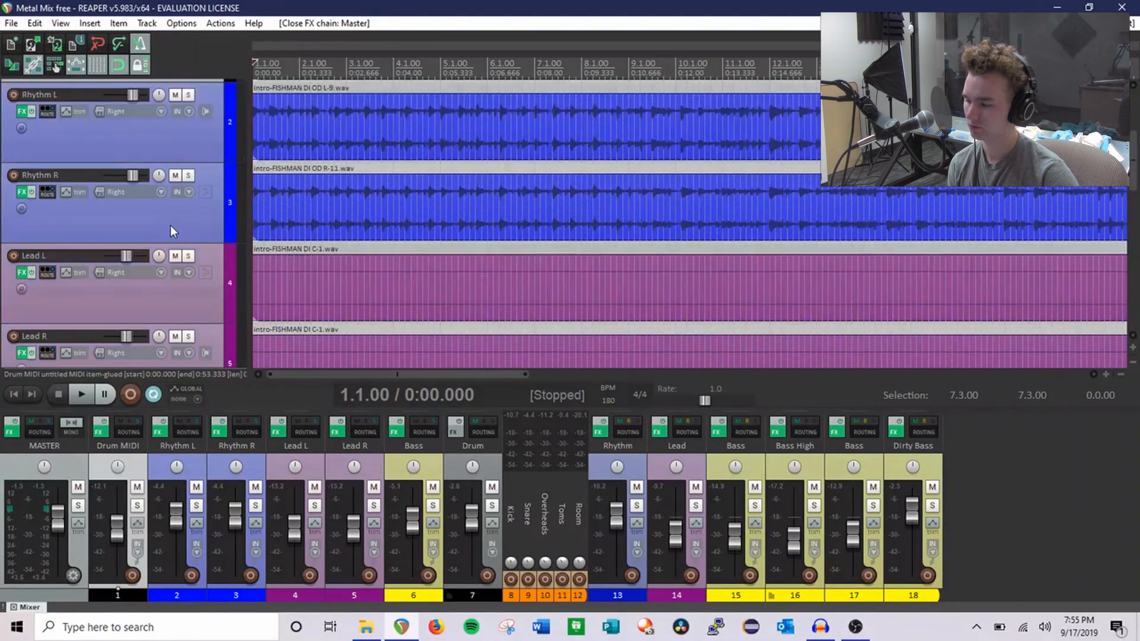
pyautogui.click(185, 213)
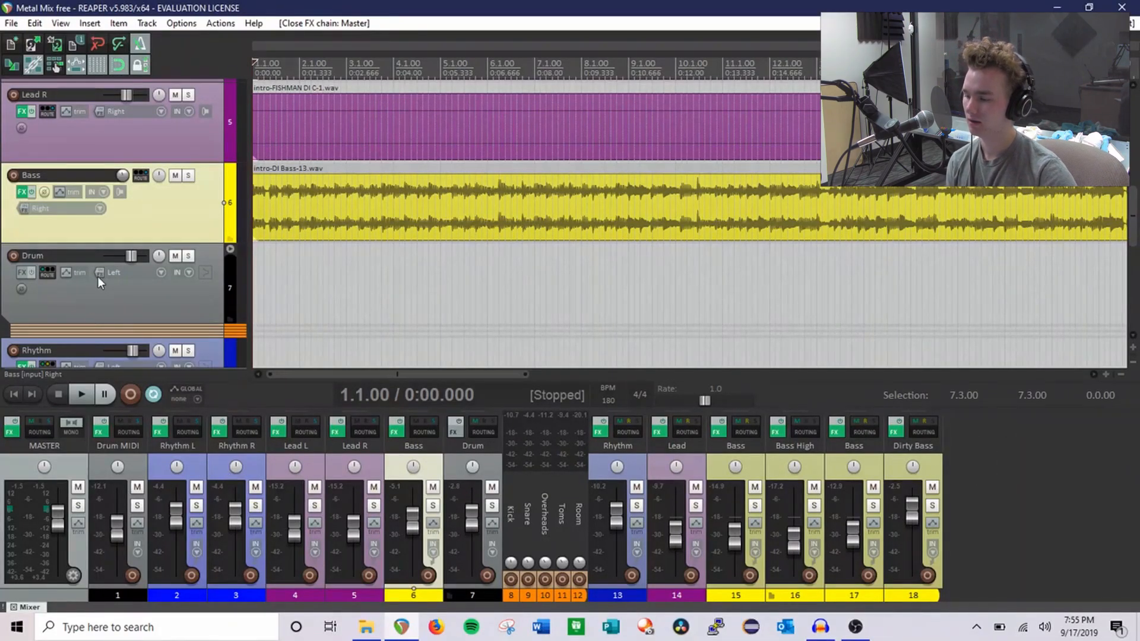
pyautogui.scroll(6, 125, 262)
pyautogui.scroll(-1, 140, 265)
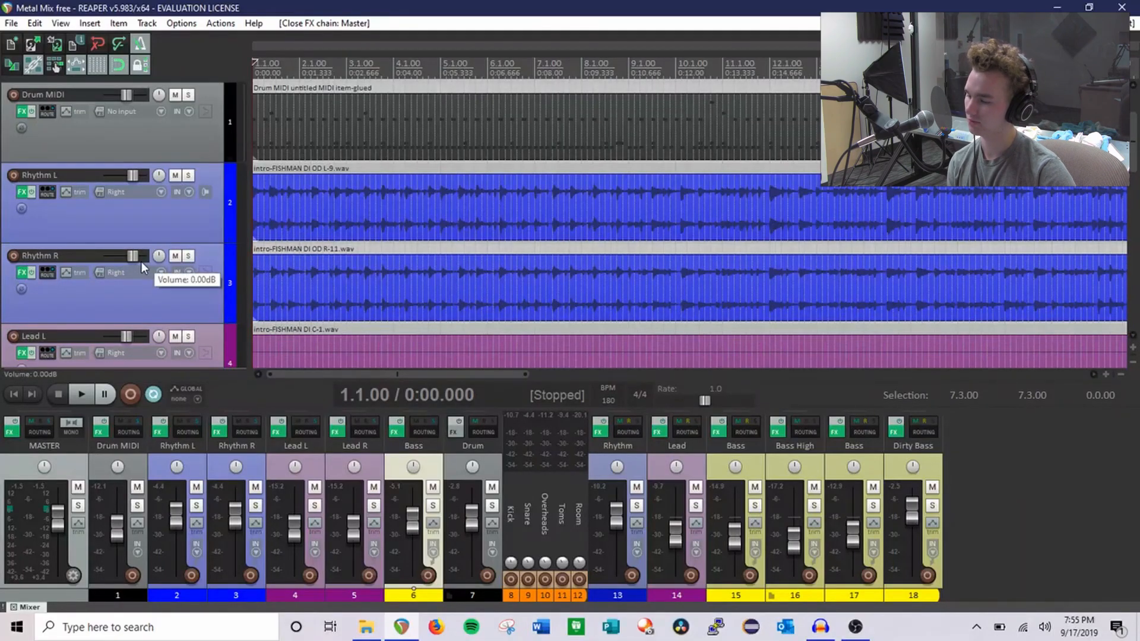
pyautogui.click(200, 220)
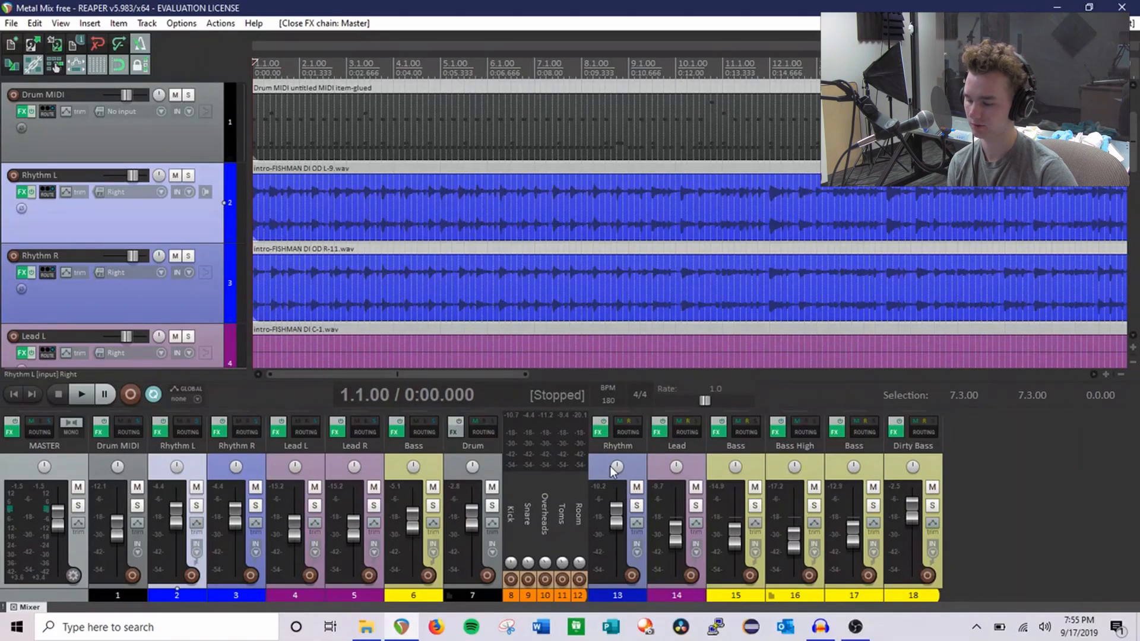
# Step: View the effects chains of the Lead L track and the DI Bass track, closing each one
pyautogui.click(274, 430)
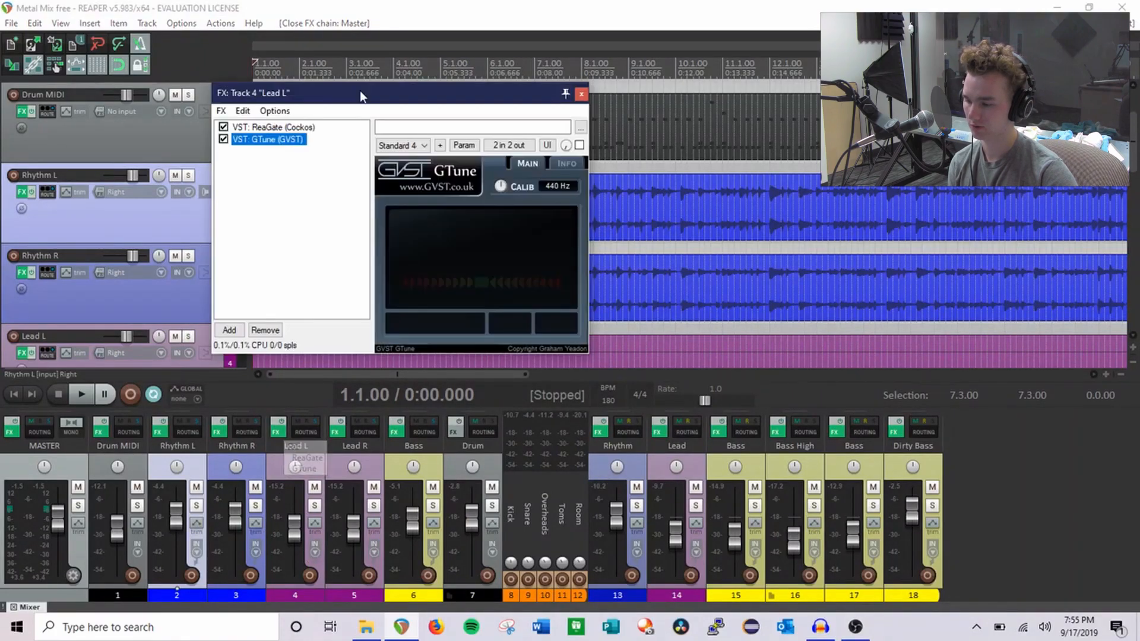
pyautogui.click(581, 94)
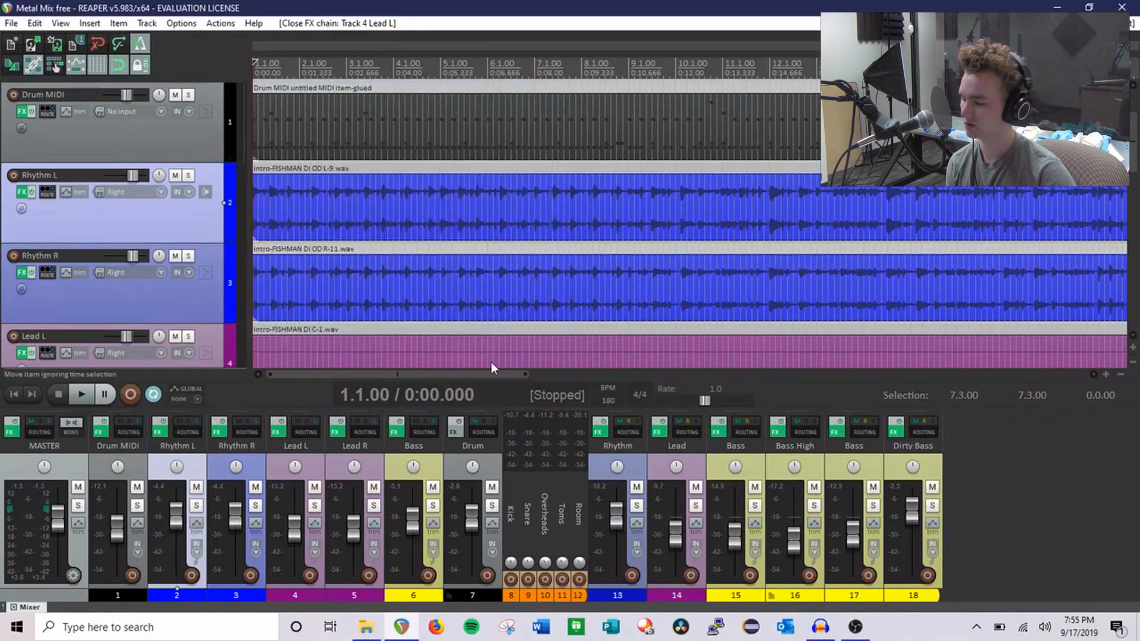
pyautogui.click(396, 432)
pyautogui.moveTo(683, 141); pyautogui.dragTo(406, 97)
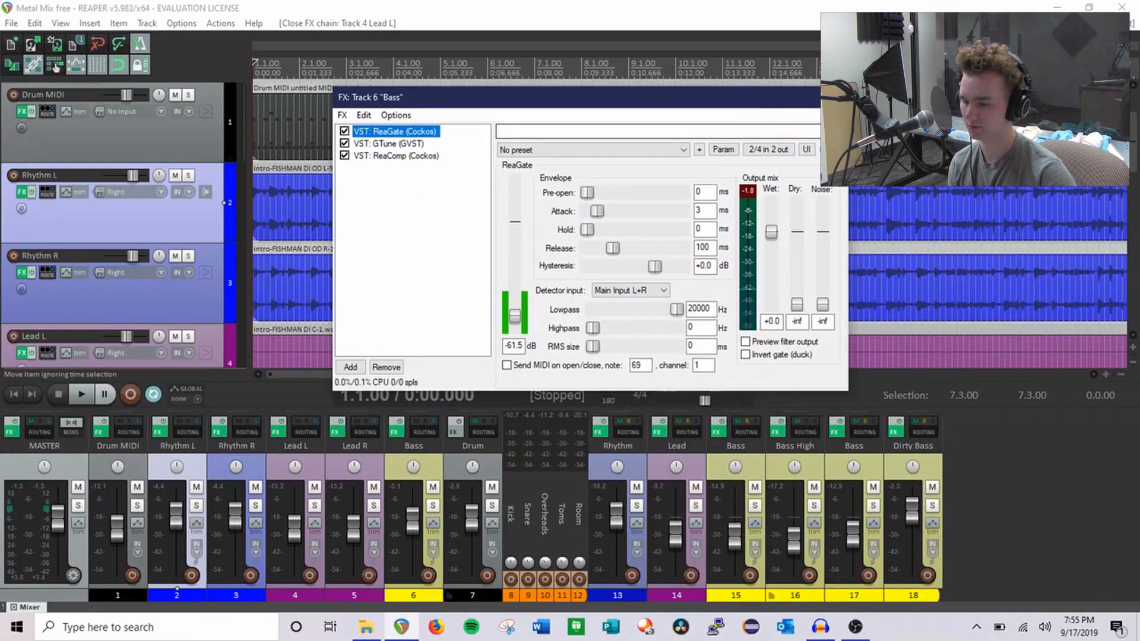
pyautogui.click(395, 427)
# Step: Select the Drum folder track and look over the bus tracks below it and the recorded tracks above it
pyautogui.click(492, 469)
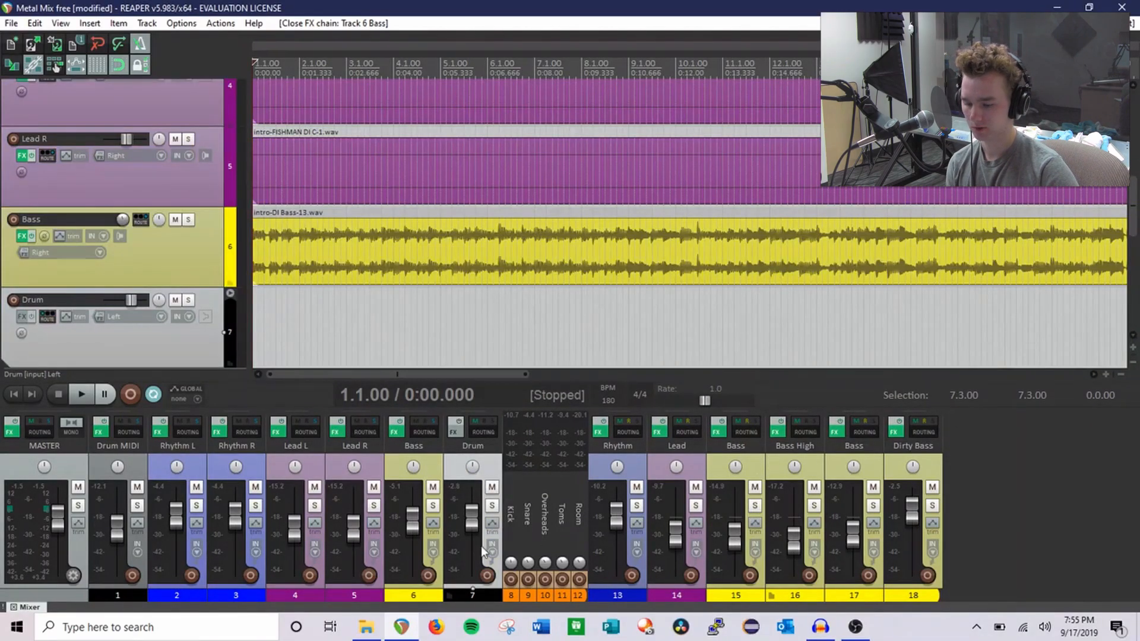
pyautogui.scroll(-5, 152, 237)
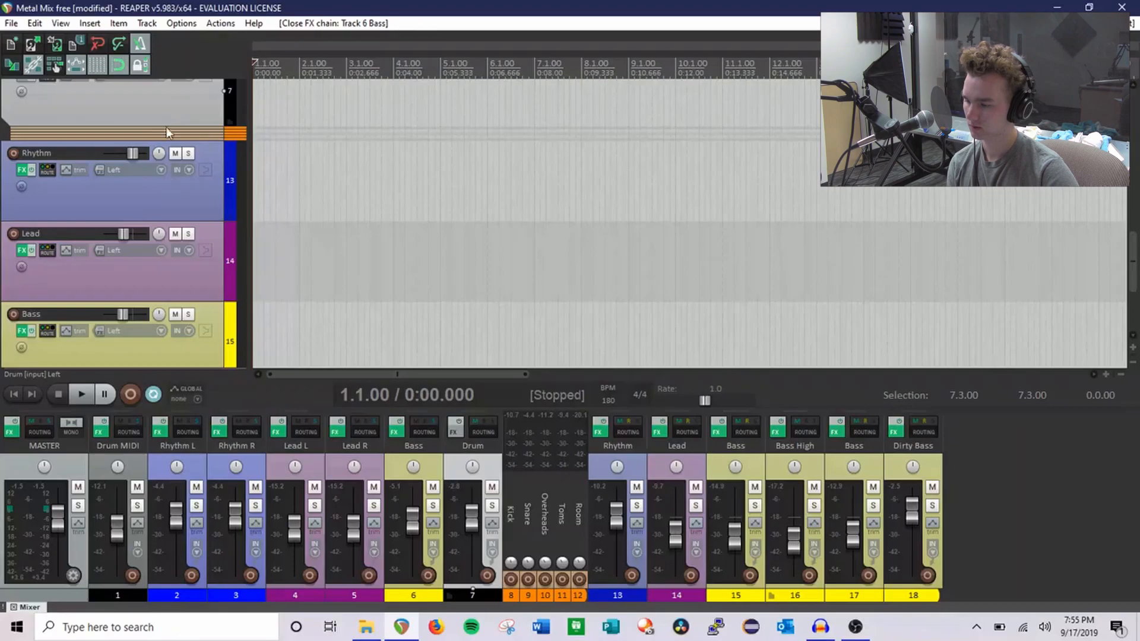
pyautogui.scroll(-2, 80, 261)
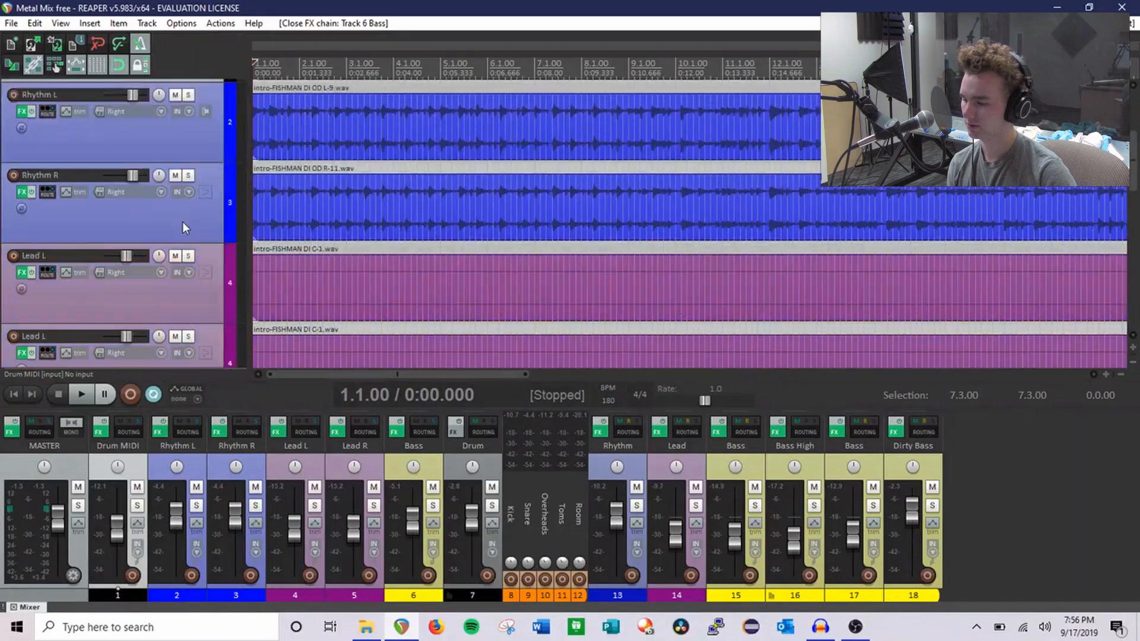
pyautogui.scroll(-1, 183, 222)
pyautogui.scroll(3, 180, 220)
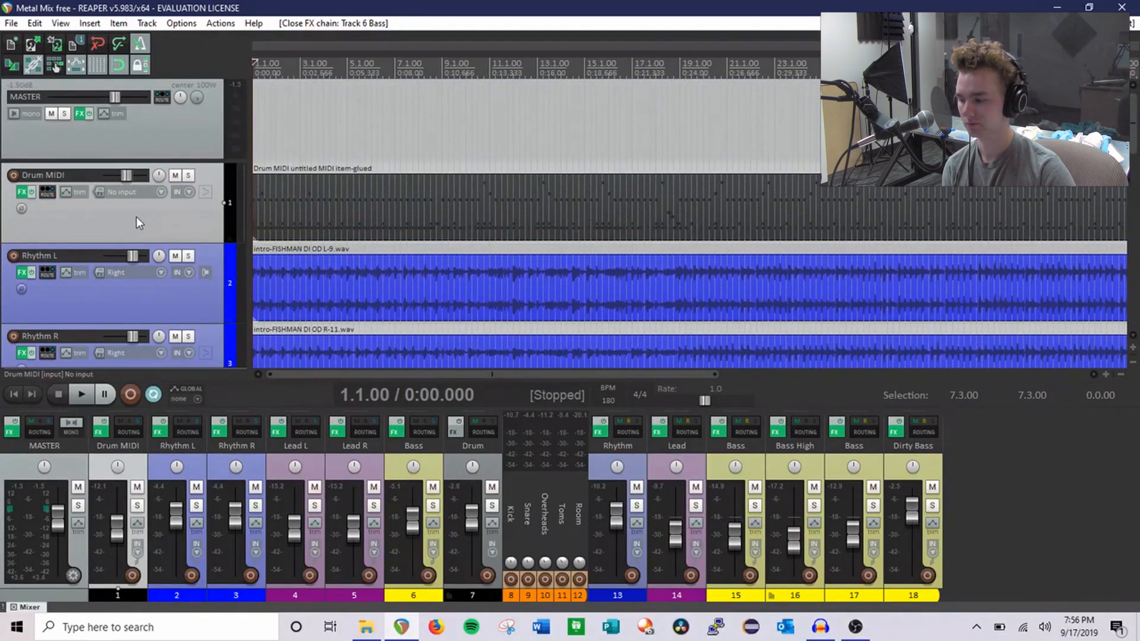
pyautogui.scroll(-3, 382, 207)
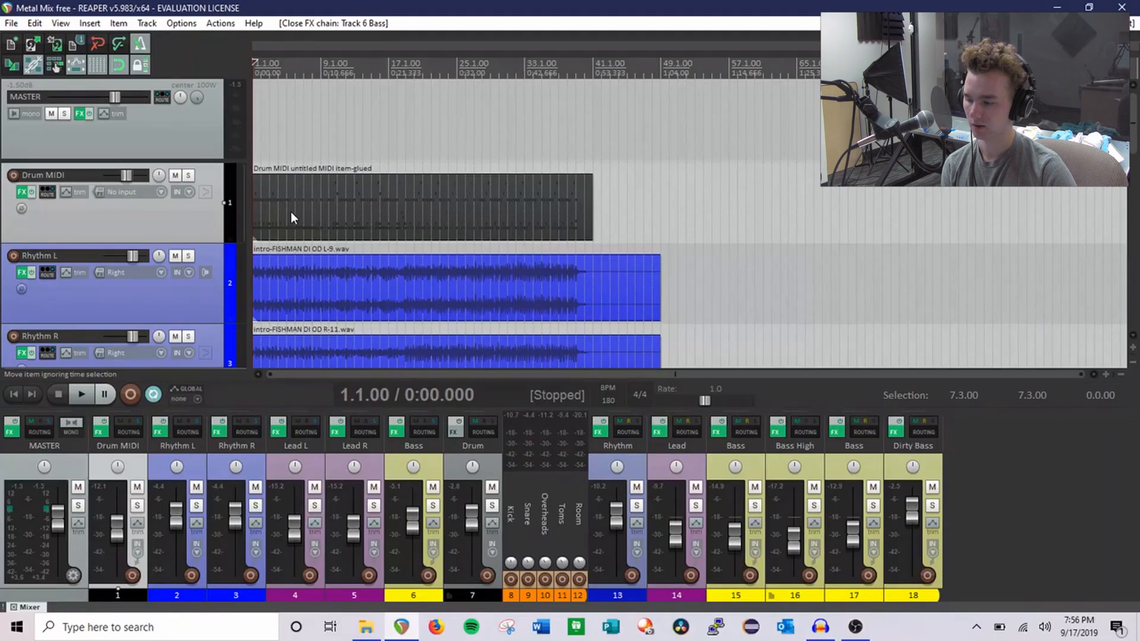
# Step: Select the item on the Drum MIDI track, view that track's effects chain, and close it
pyautogui.click(294, 212)
pyautogui.scroll(-1, 471, 291)
pyautogui.scroll(-2, 155, 290)
pyautogui.press('Escape')
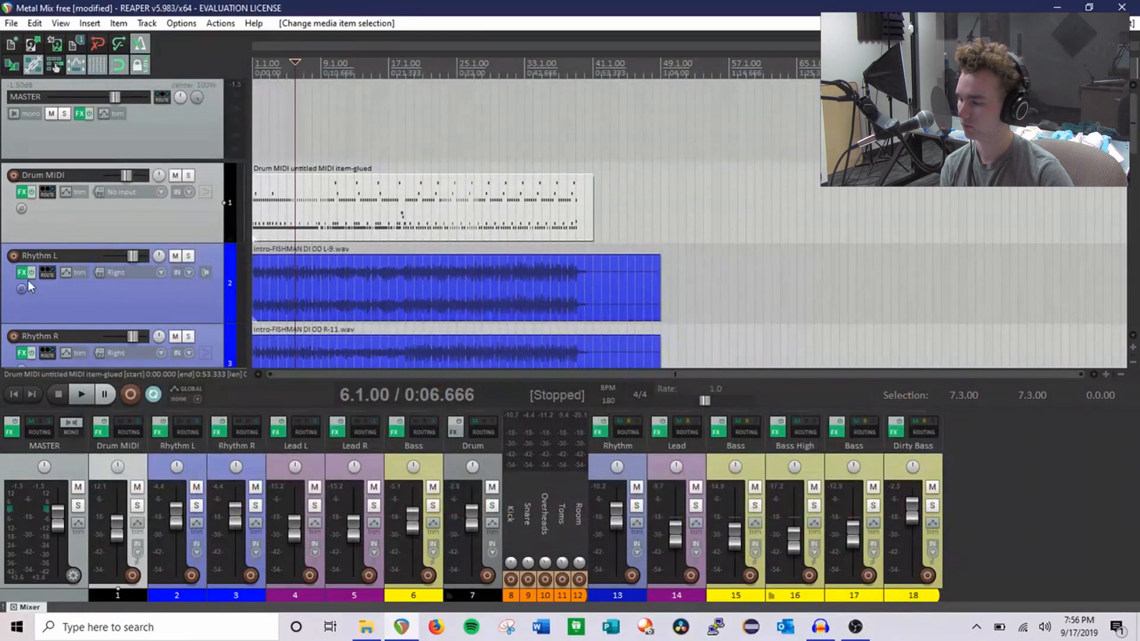
pyautogui.click(20, 191)
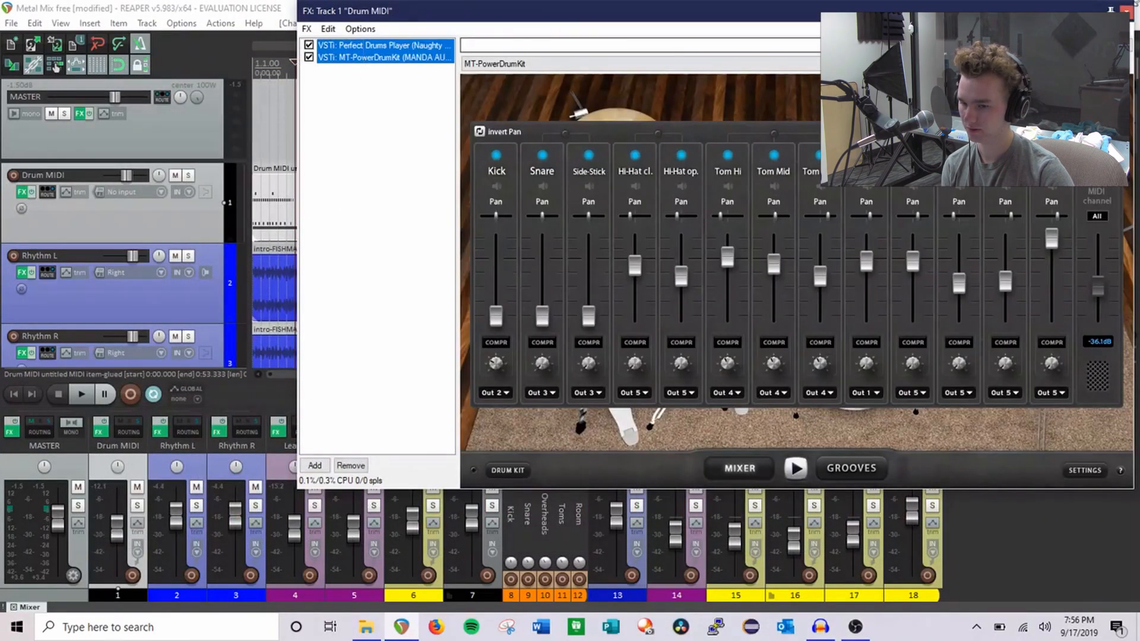
pyautogui.click(1126, 10)
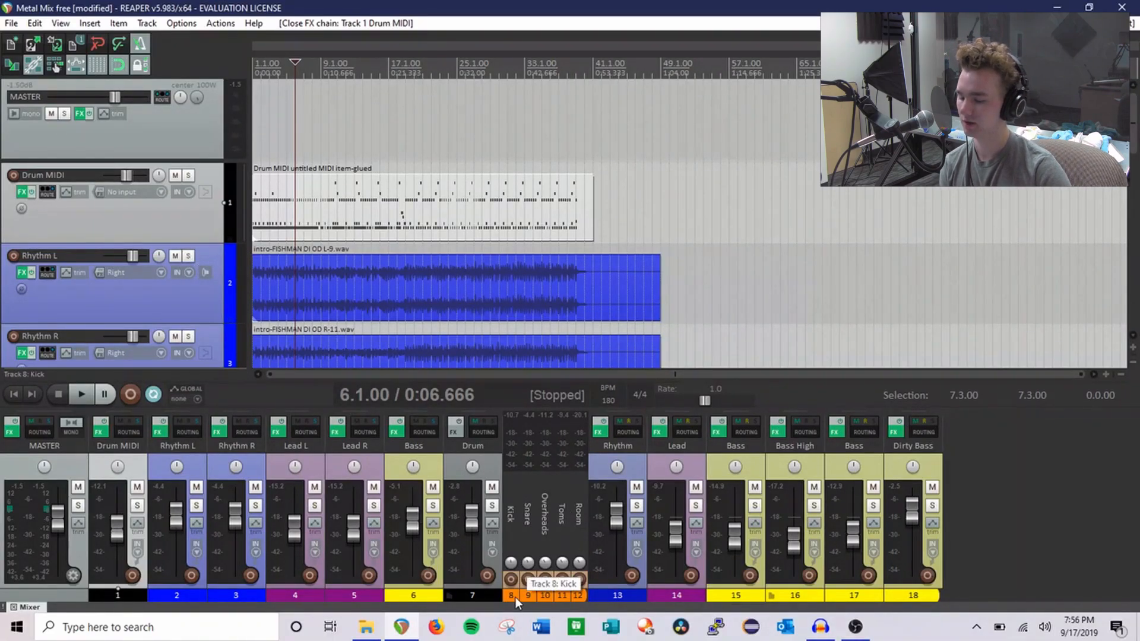
# Step: Compare the Rhythm bus track with the recorded rhythm guitars, selecting the Rhythm bus and the Rhythm R track
pyautogui.scroll(-1, 176, 209)
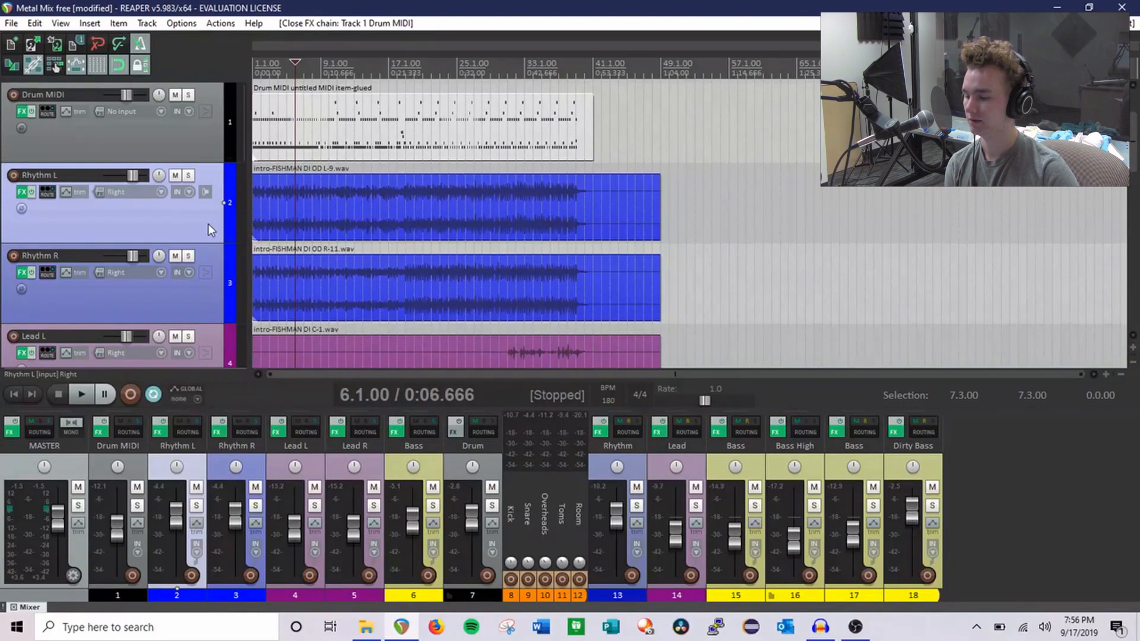
pyautogui.click(631, 473)
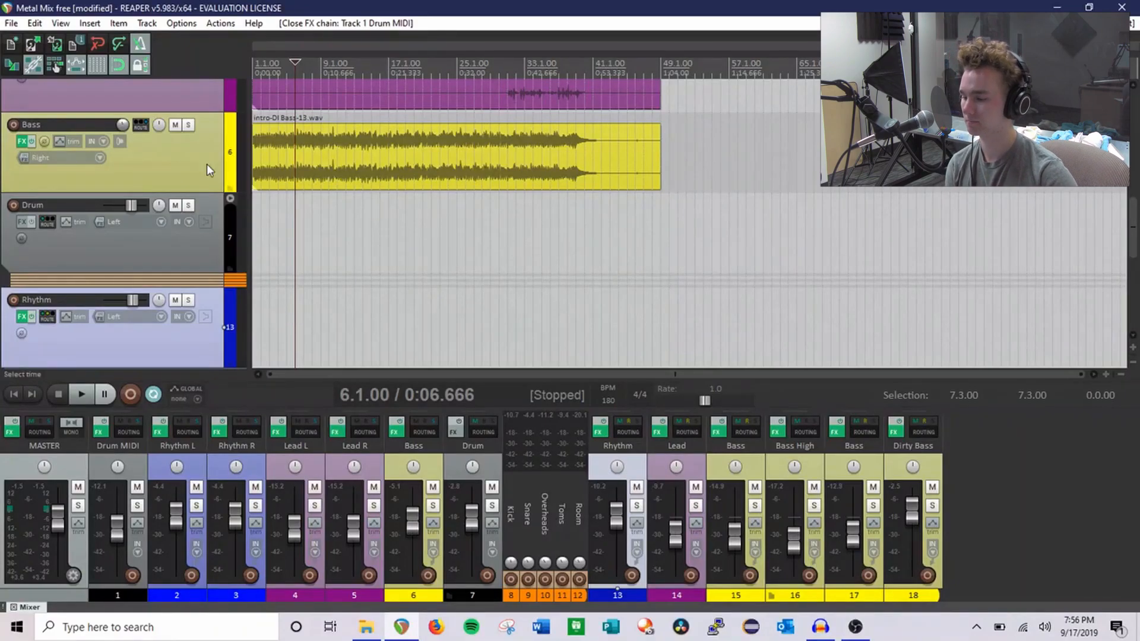
pyautogui.hotkey('ctrl', 'z')
pyautogui.click(155, 252)
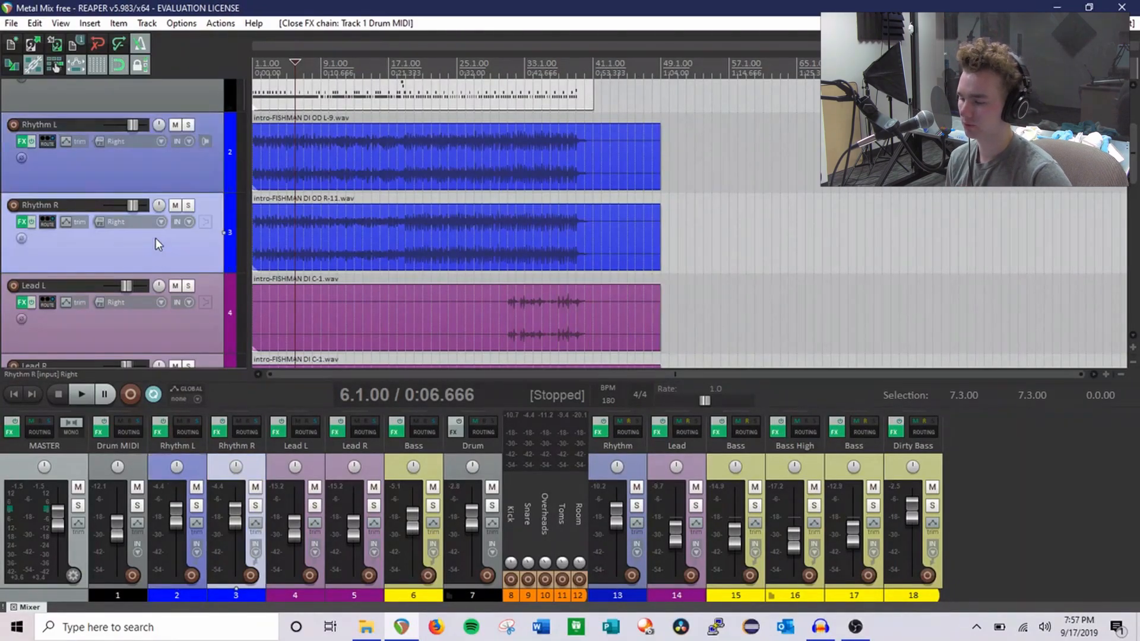
pyautogui.scroll(-1, 155, 234)
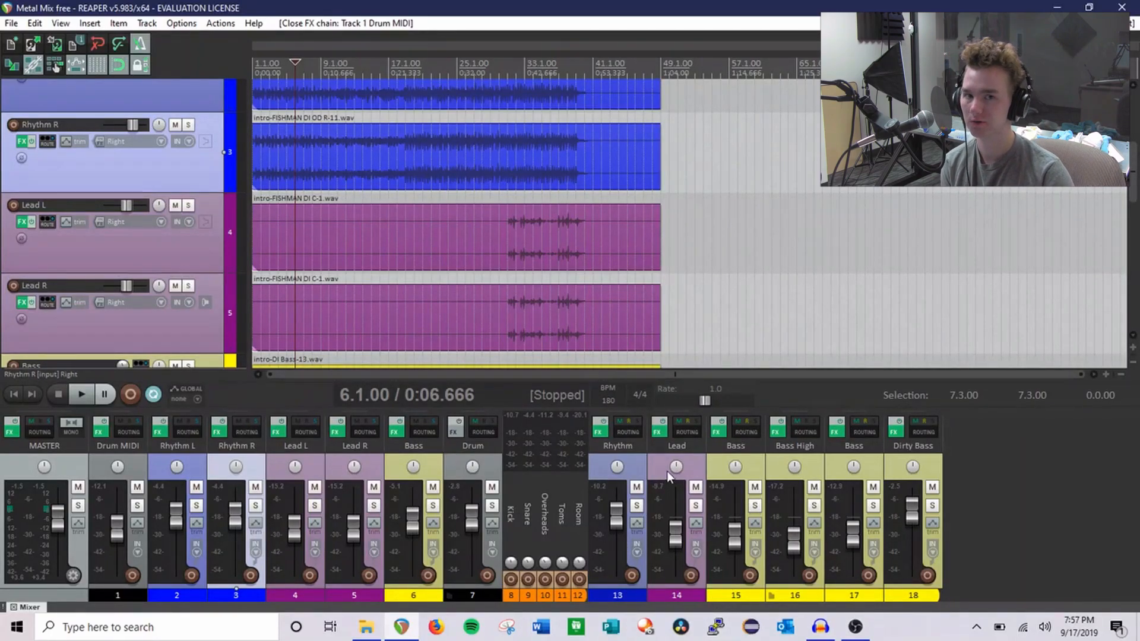
# Step: Select the Lead L, Lead R, Bass and Drum tracks in turn, comparing them with their bus tracks
pyautogui.scroll(-1, 209, 148)
pyautogui.click(208, 148)
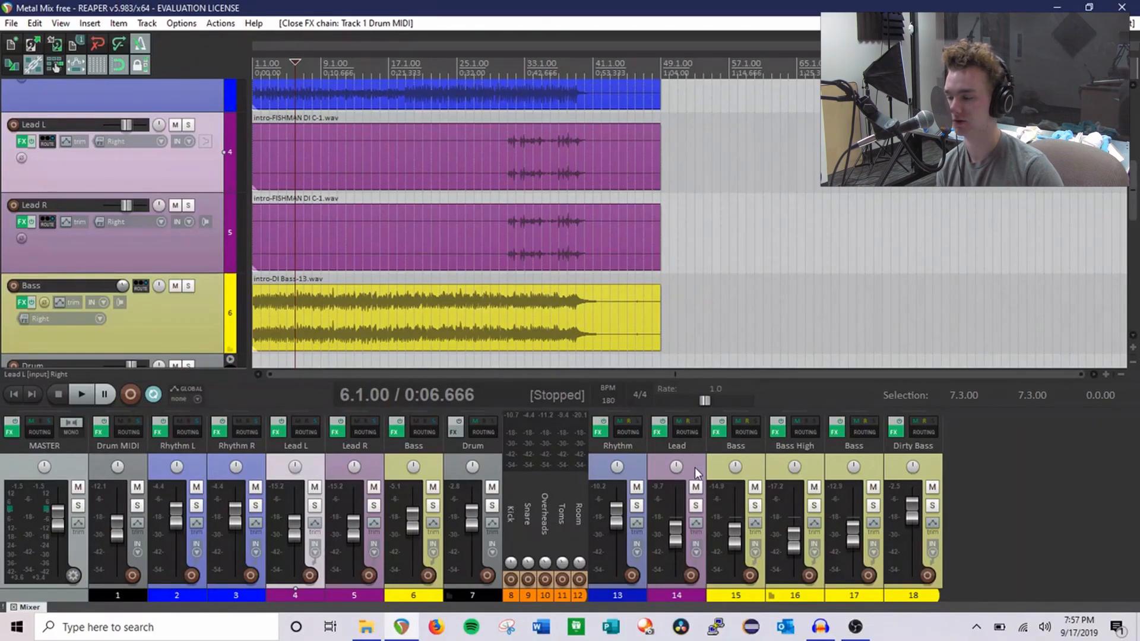
pyautogui.click(191, 262)
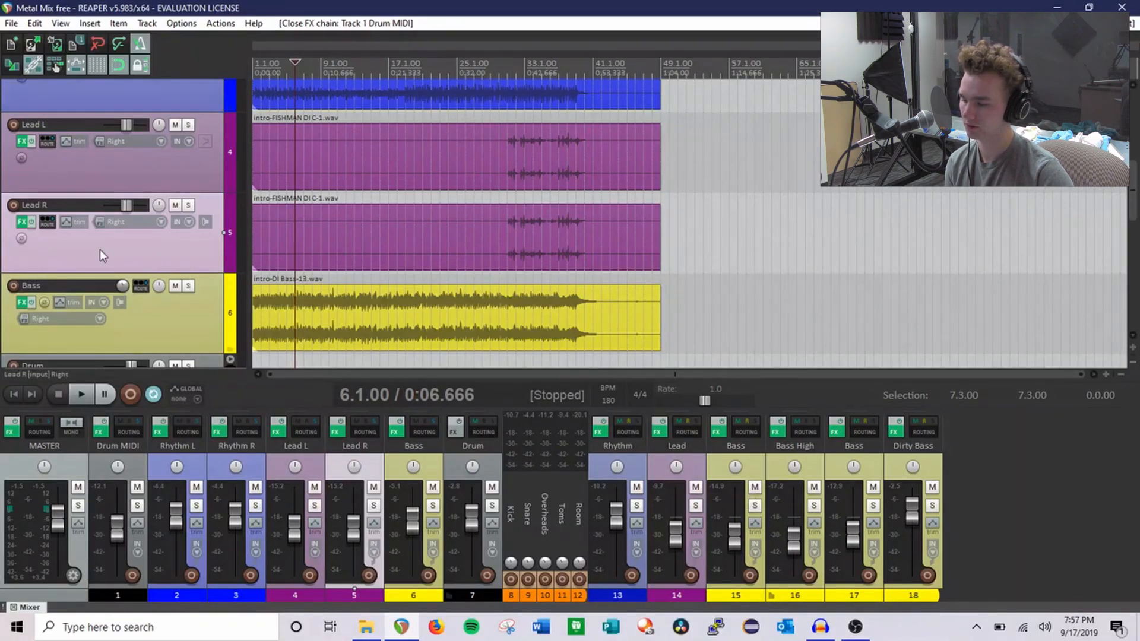
pyautogui.scroll(-2, 187, 234)
pyautogui.click(187, 234)
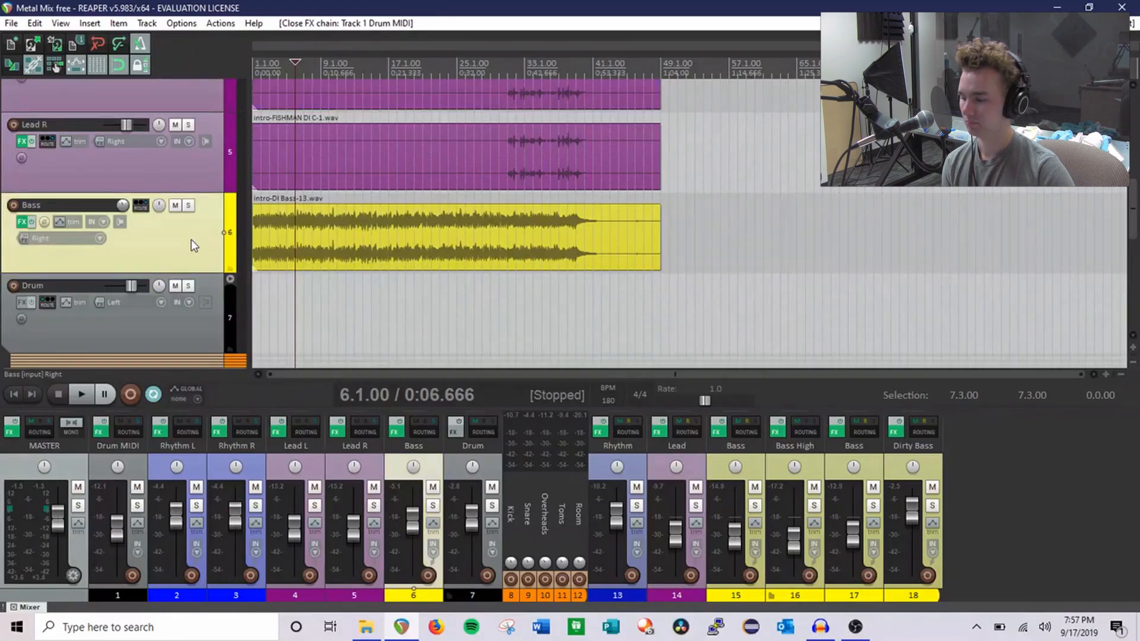
pyautogui.scroll(-2, 187, 234)
pyautogui.scroll(1, 187, 235)
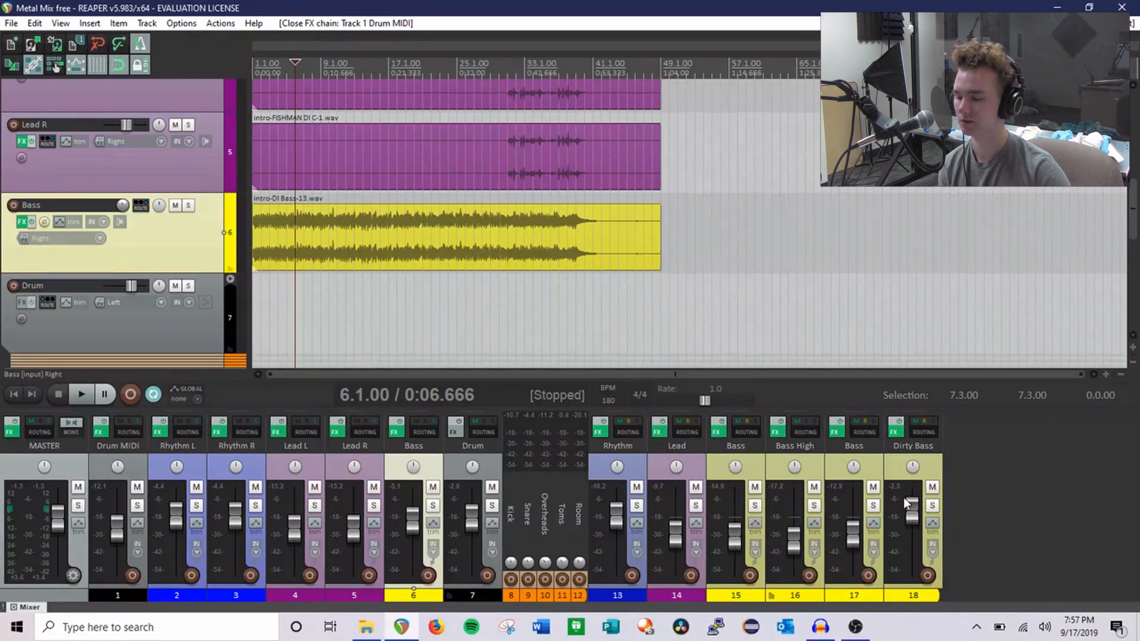
pyautogui.scroll(-3, 204, 235)
pyautogui.scroll(8, 178, 226)
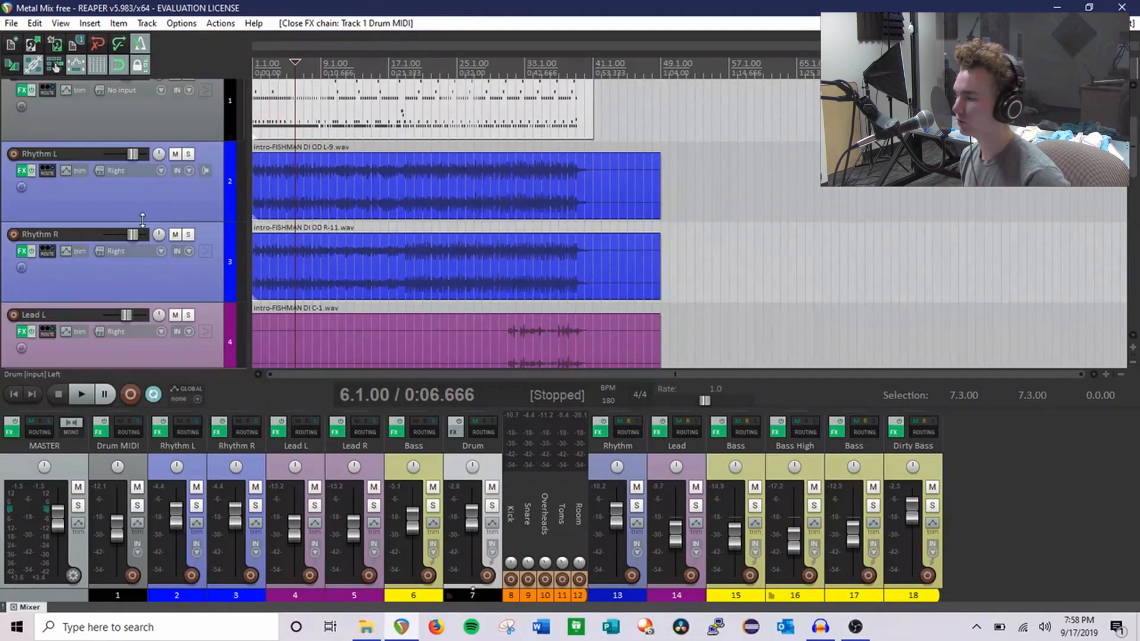
# Step: Select the Rhythm L item, inspect its waveform up close, and place the edit cursor at 8.4.00
pyautogui.scroll(-2, 332, 208)
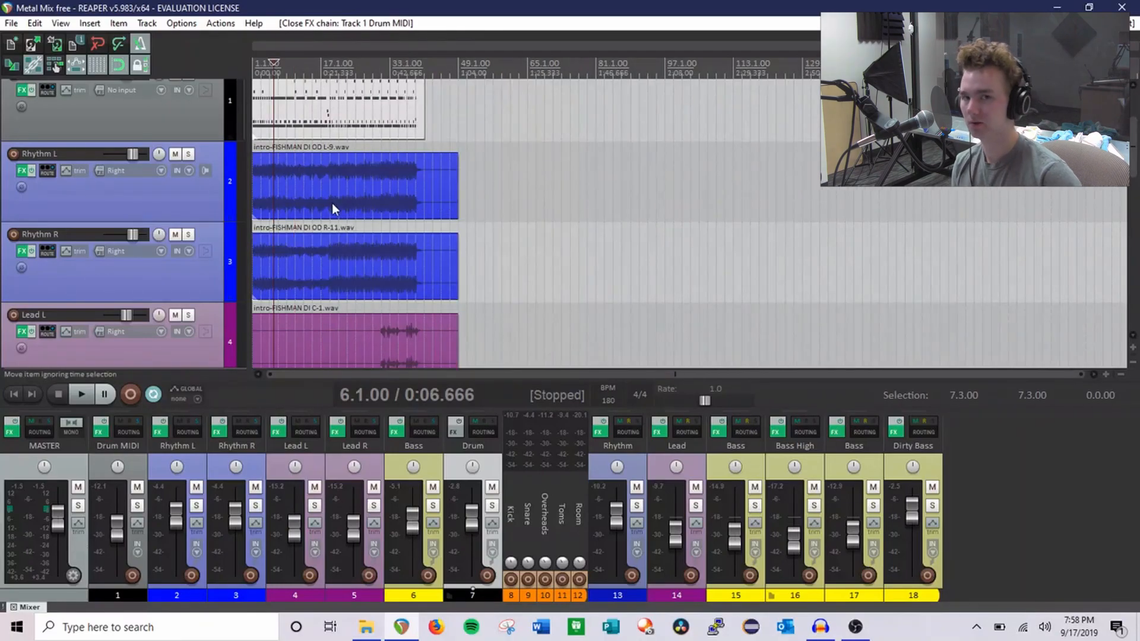
pyautogui.click(336, 202)
pyautogui.scroll(2, 389, 206)
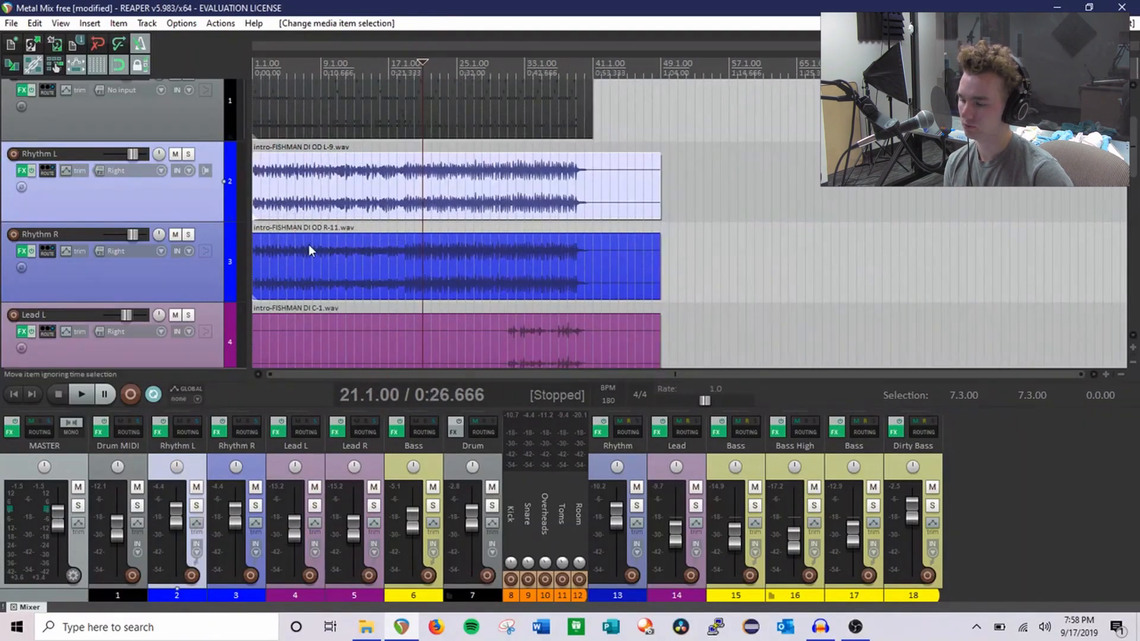
pyautogui.scroll(2, 444, 220)
pyautogui.scroll(-1, 444, 220)
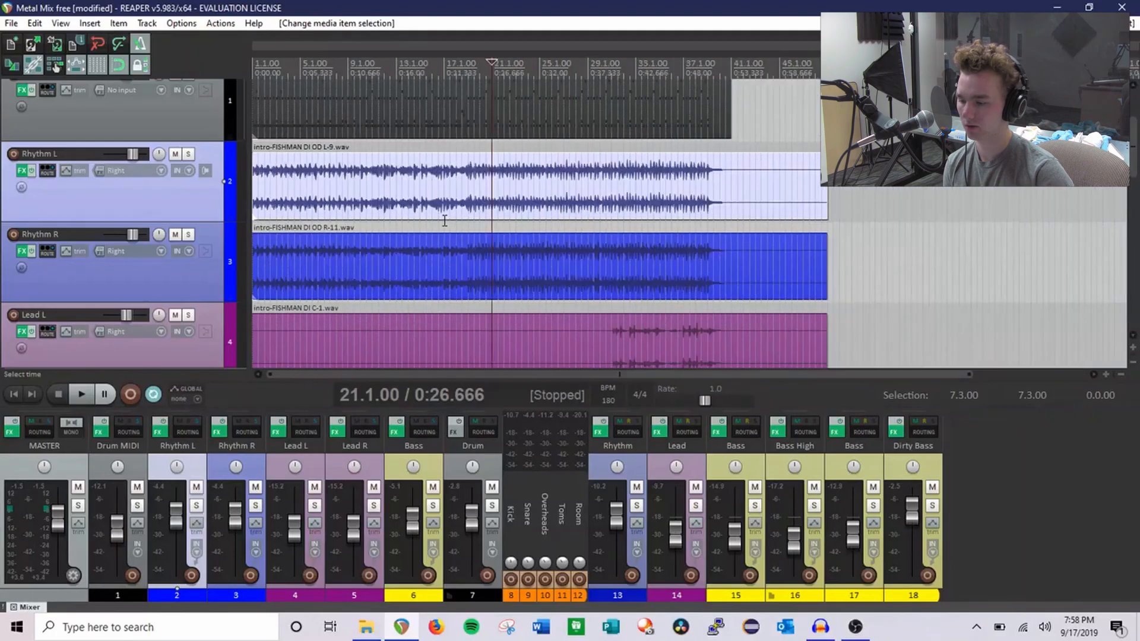
pyautogui.scroll(2, 354, 226)
pyautogui.click(457, 191)
pyautogui.scroll(2, 466, 200)
pyautogui.scroll(4, 466, 200)
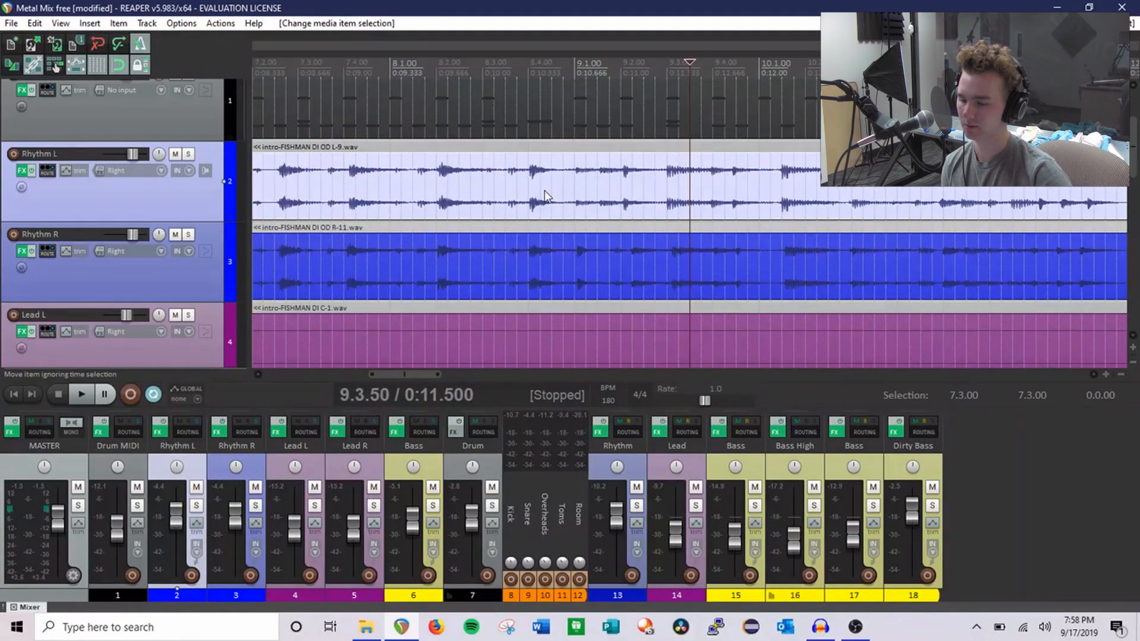
pyautogui.click(532, 185)
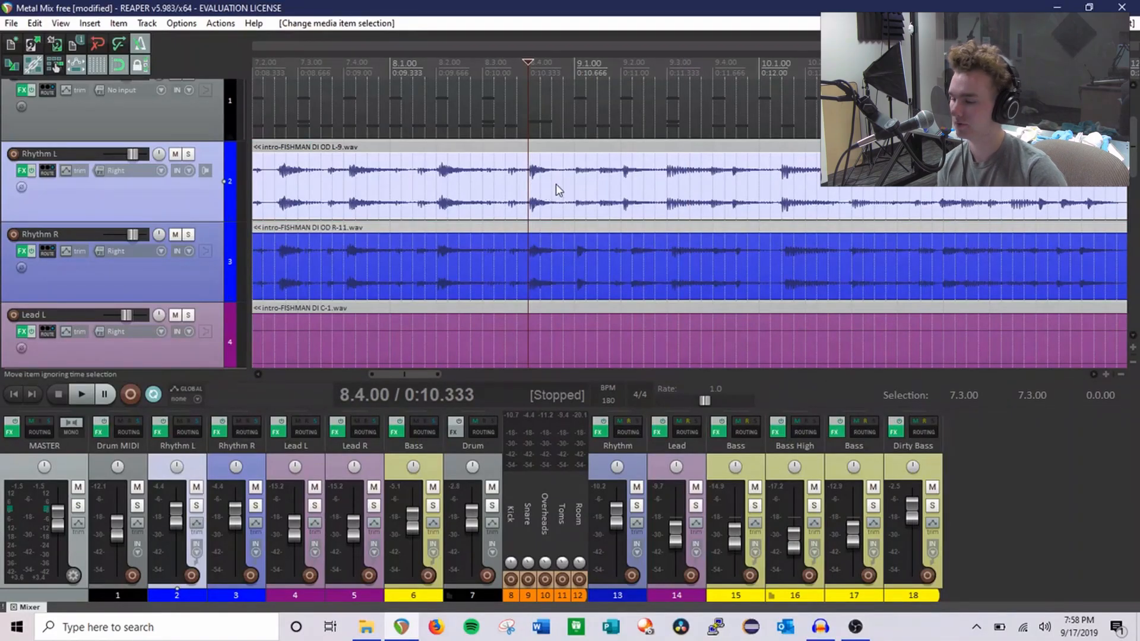
pyautogui.scroll(-3, 487, 208)
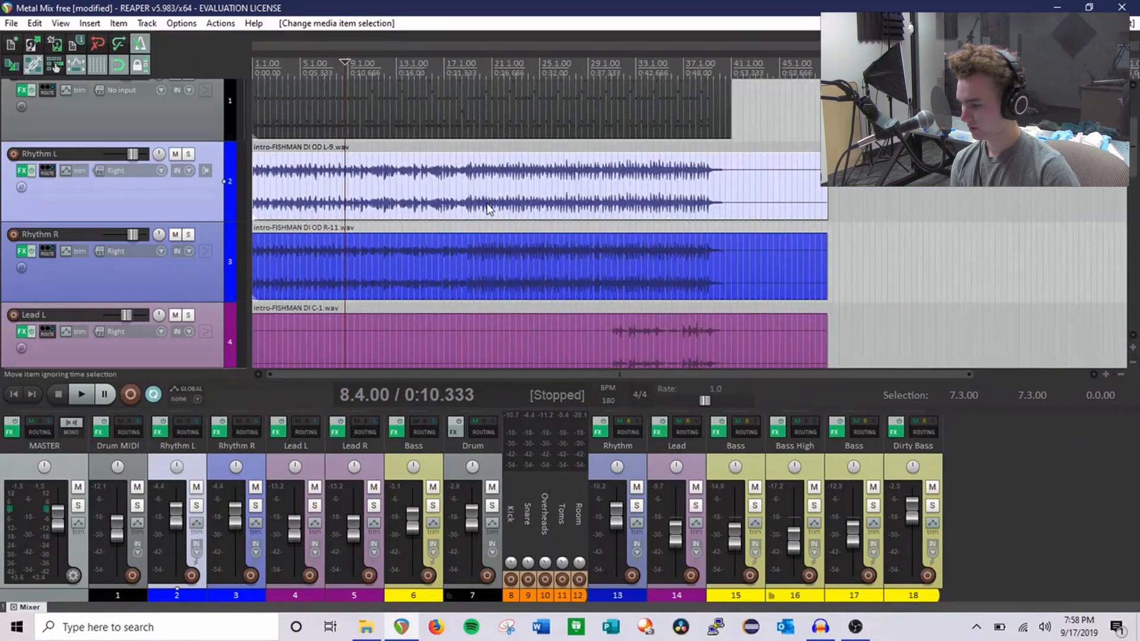
# Step: Open the Rhythm bus track's effects chain and view its TSB-1, Emissary and NadIR plug-ins
pyautogui.click(638, 470)
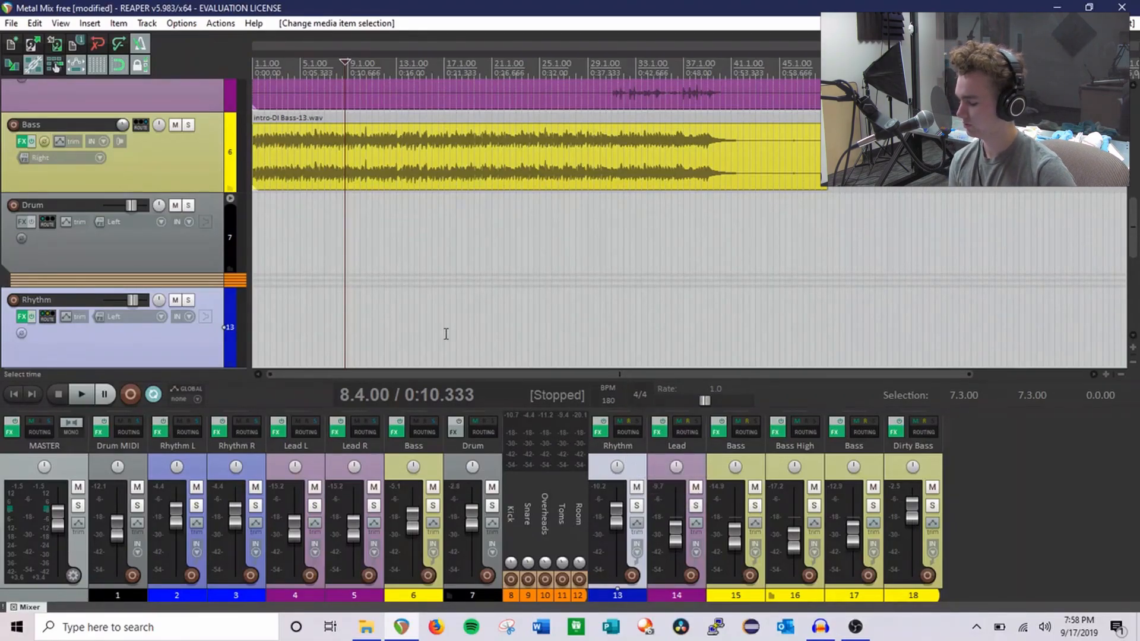
pyautogui.scroll(5, 198, 268)
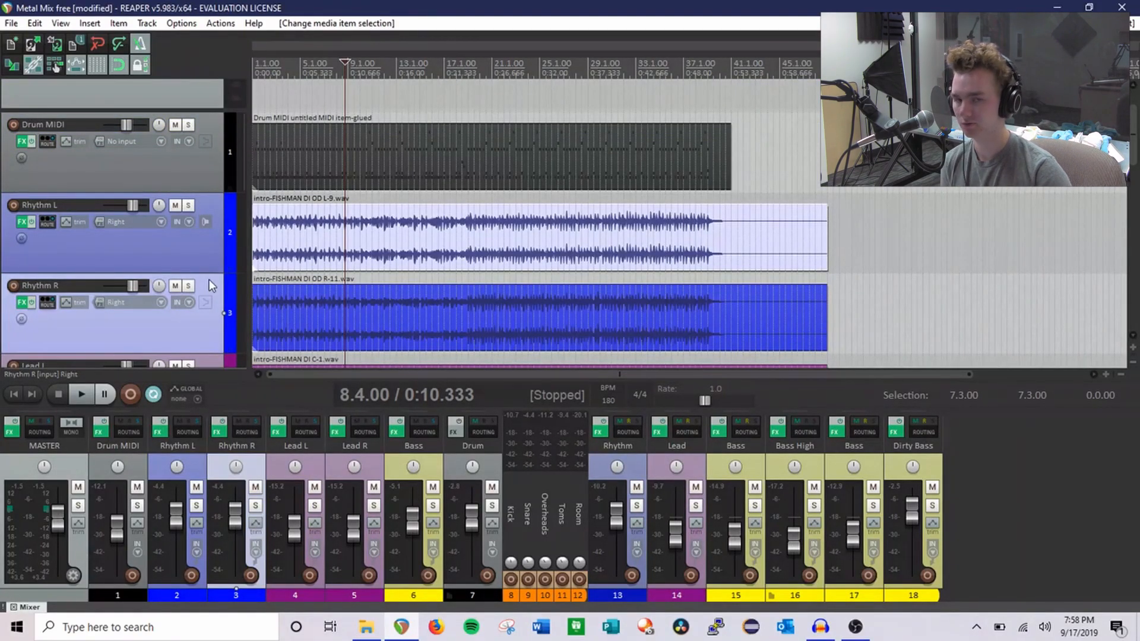
pyautogui.press('f')
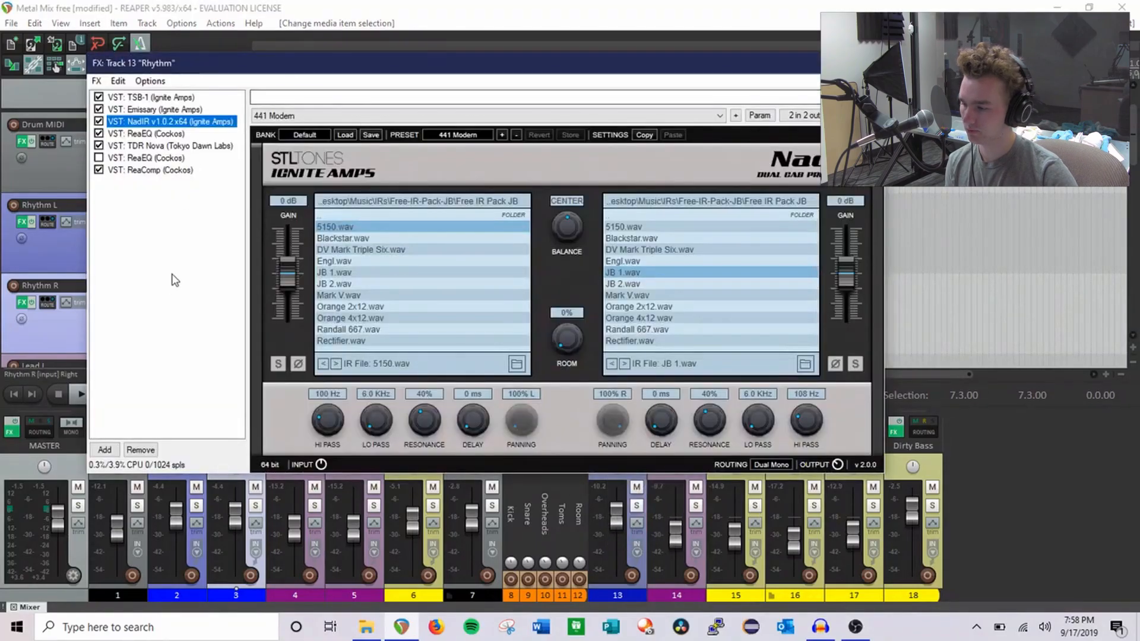
pyautogui.hotkey('ctrl', 'a')
pyautogui.click(183, 234)
pyautogui.click(164, 98)
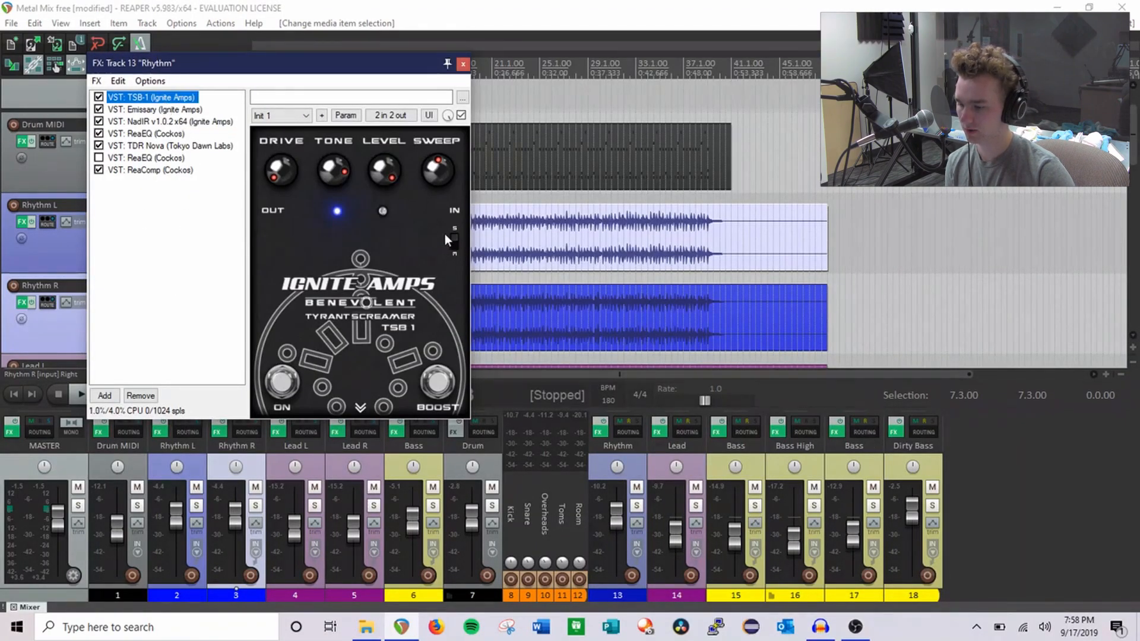
pyautogui.click(184, 110)
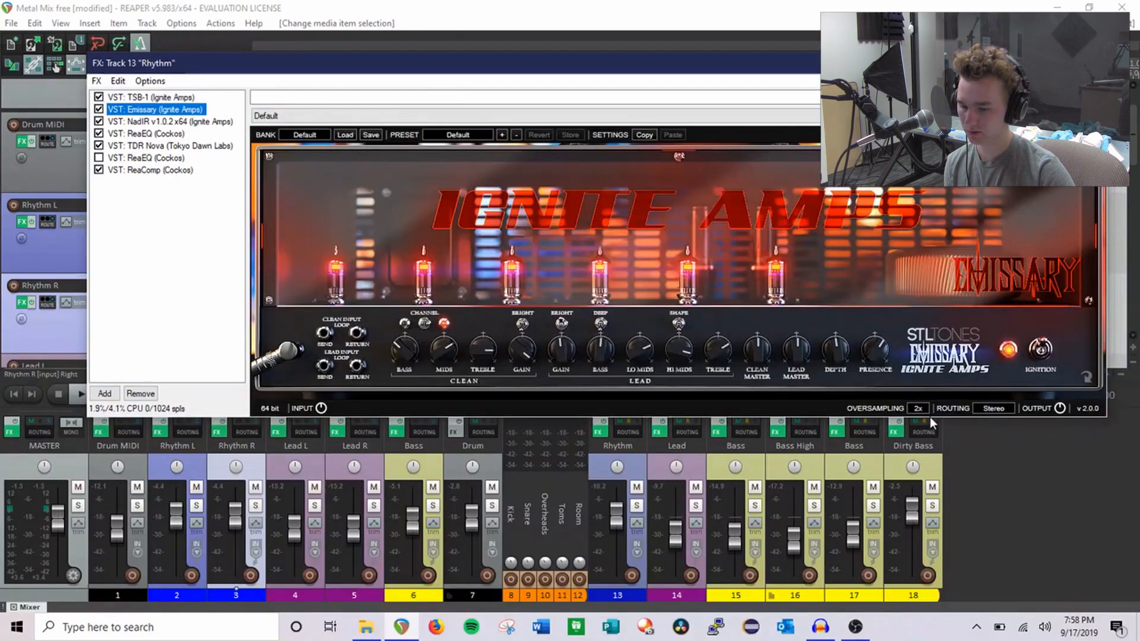
pyautogui.click(200, 121)
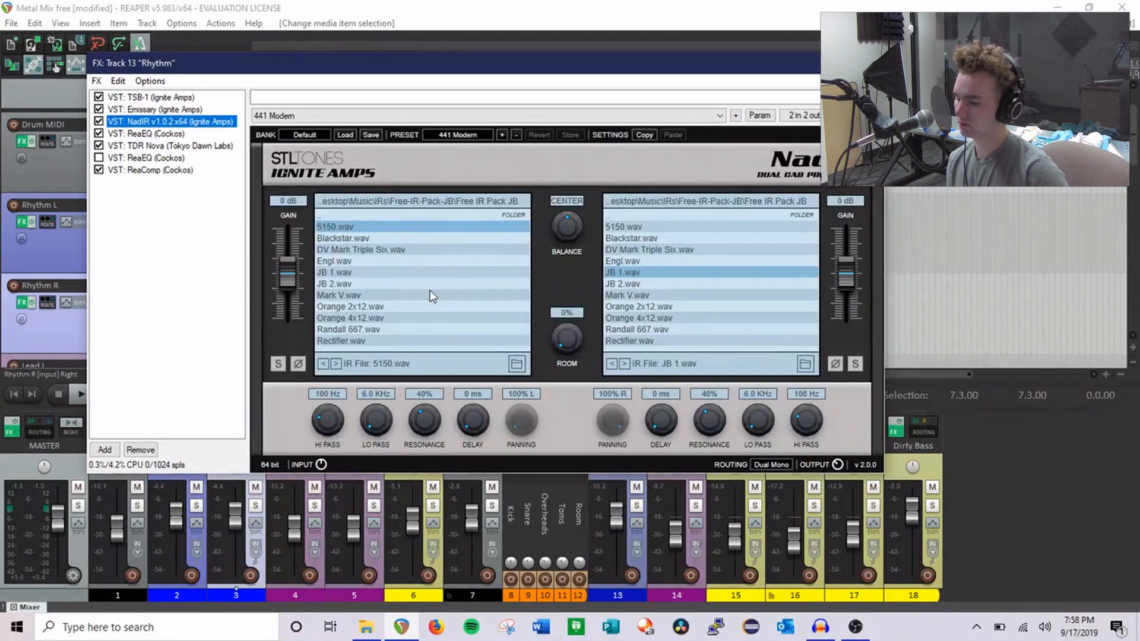
# Step: Select all effects in the Rhythm bus chain with TSB-1 shown, and clear that selection again
pyautogui.click(158, 100)
pyautogui.hotkey('ctrl', 'a')
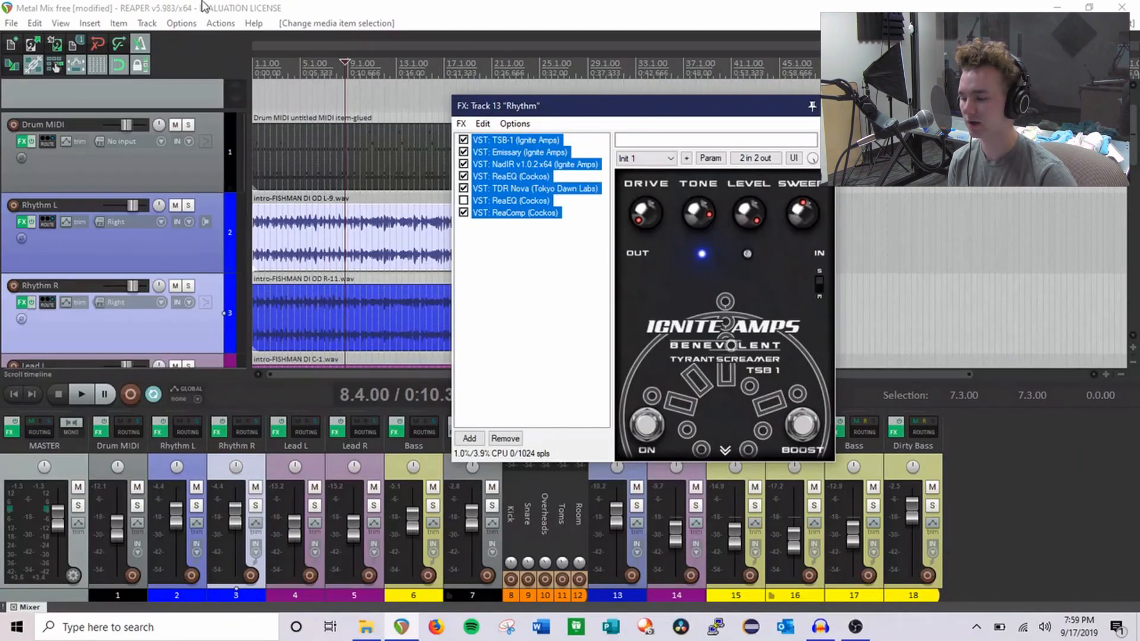
pyautogui.press('Up')
pyautogui.click(516, 273)
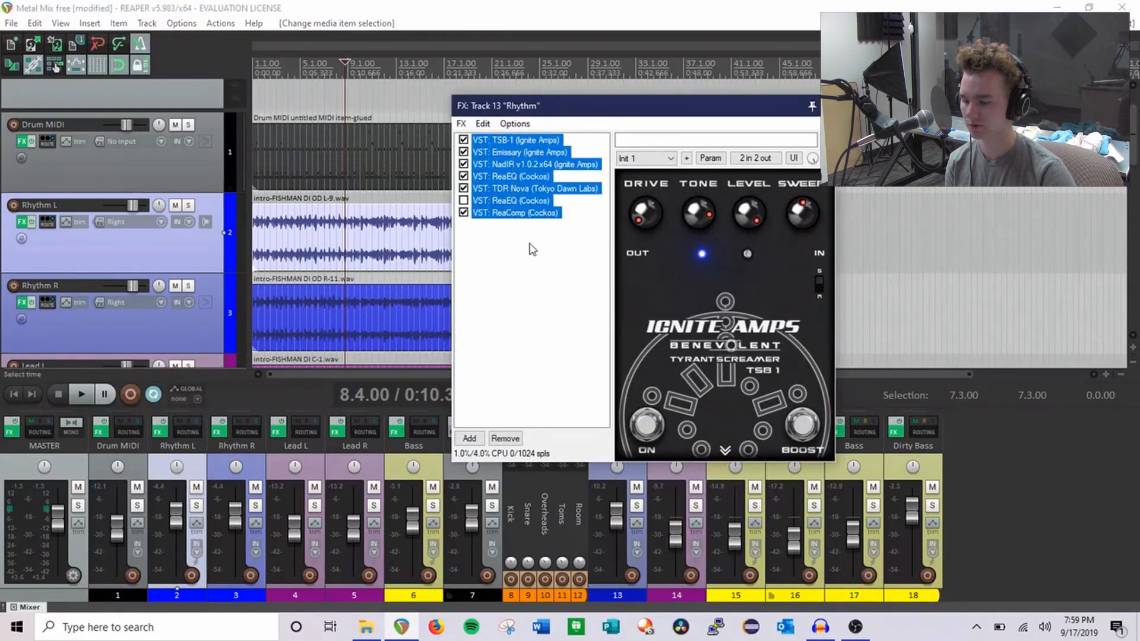
pyautogui.click(526, 271)
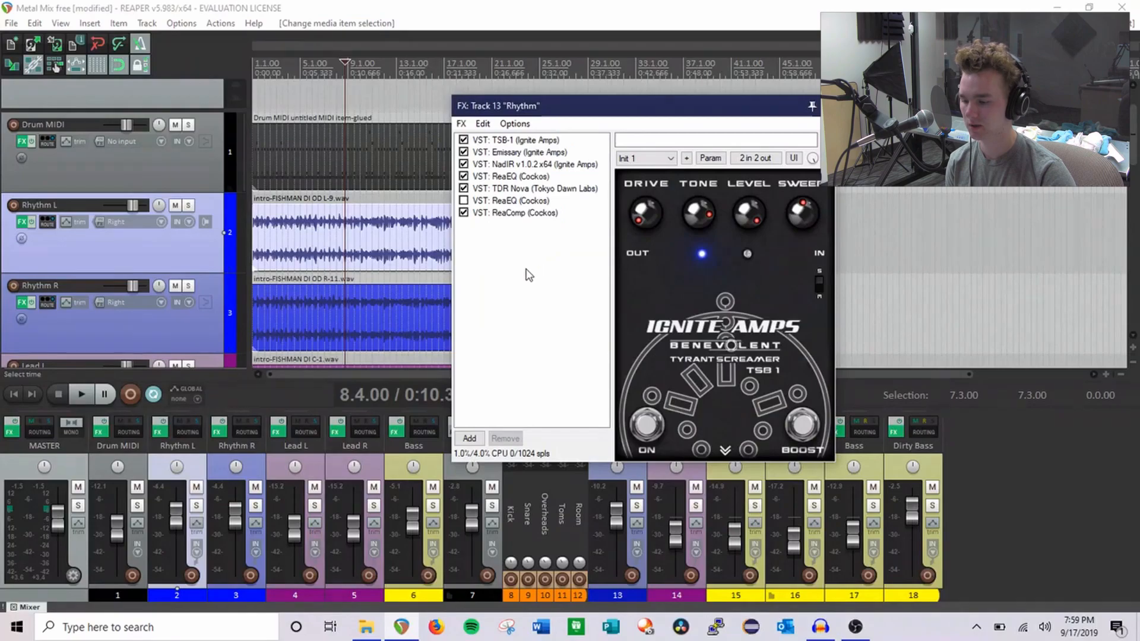
# Step: View the Emissary amp and the TSB-1 overdrive pedal in the Rhythm bus chain, repositioning the effects window
pyautogui.click(525, 153)
pyautogui.moveTo(645, 112); pyautogui.dragTo(589, 73)
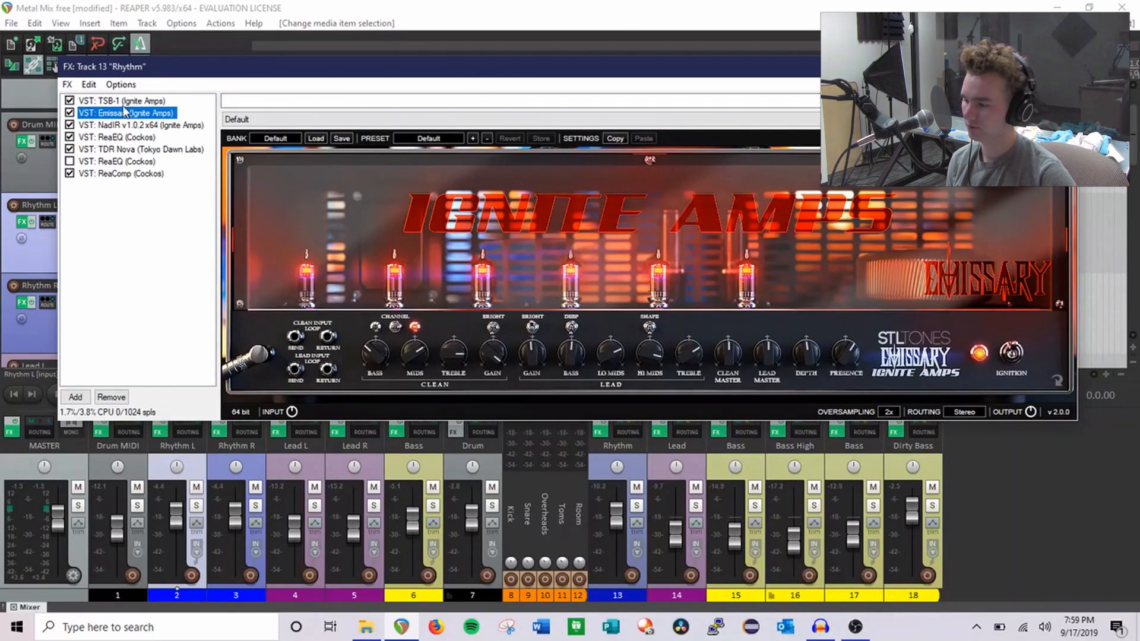
pyautogui.click(121, 101)
pyautogui.moveTo(201, 75); pyautogui.dragTo(463, 97)
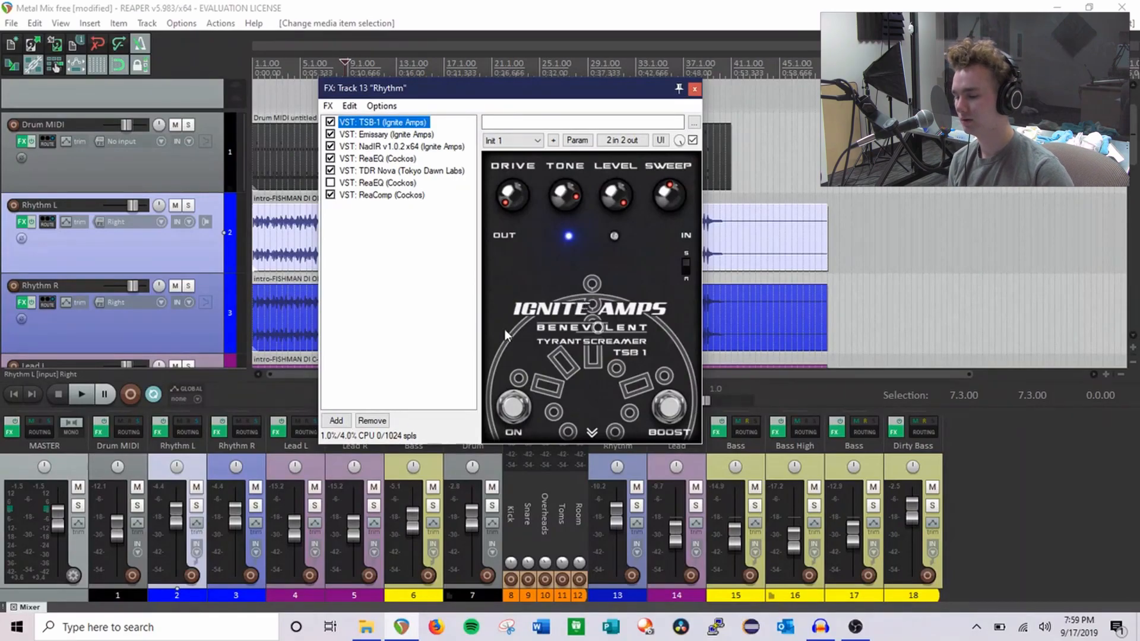
pyautogui.moveTo(458, 88); pyautogui.dragTo(477, 67)
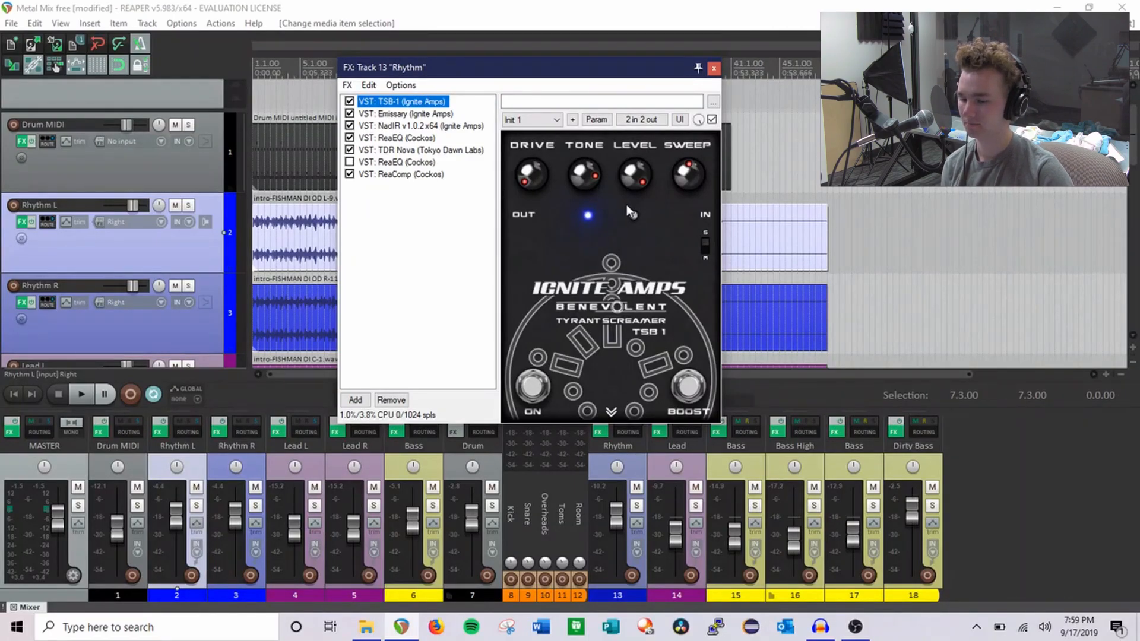
# Step: View the Emissary amp's rear-panel power tube options and return to its front panel
pyautogui.click(405, 114)
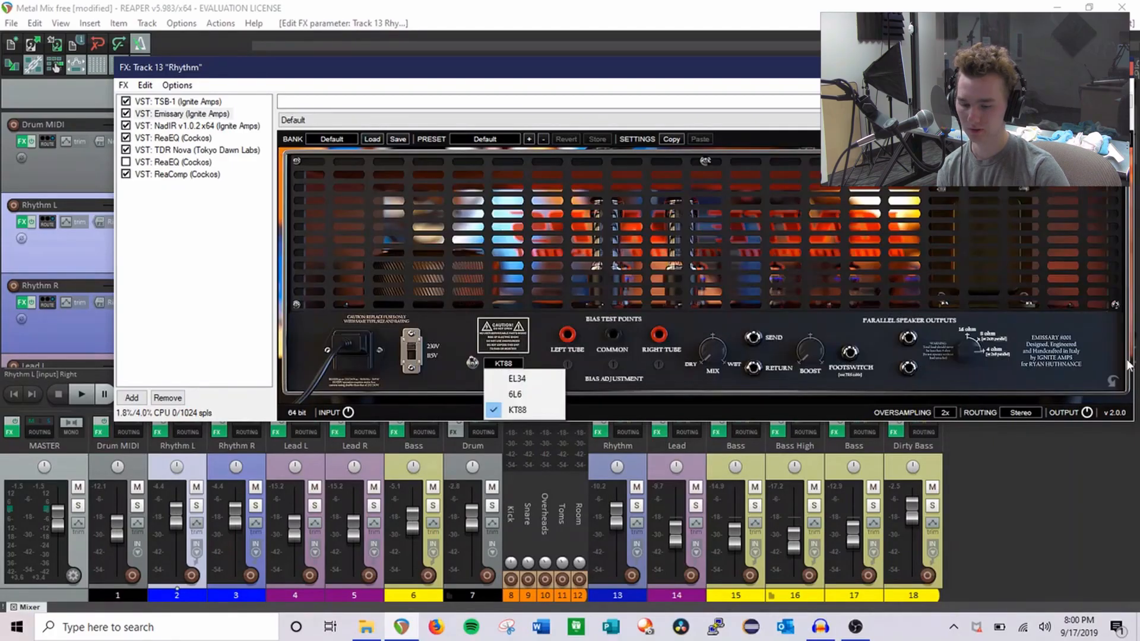
pyautogui.click(1114, 380)
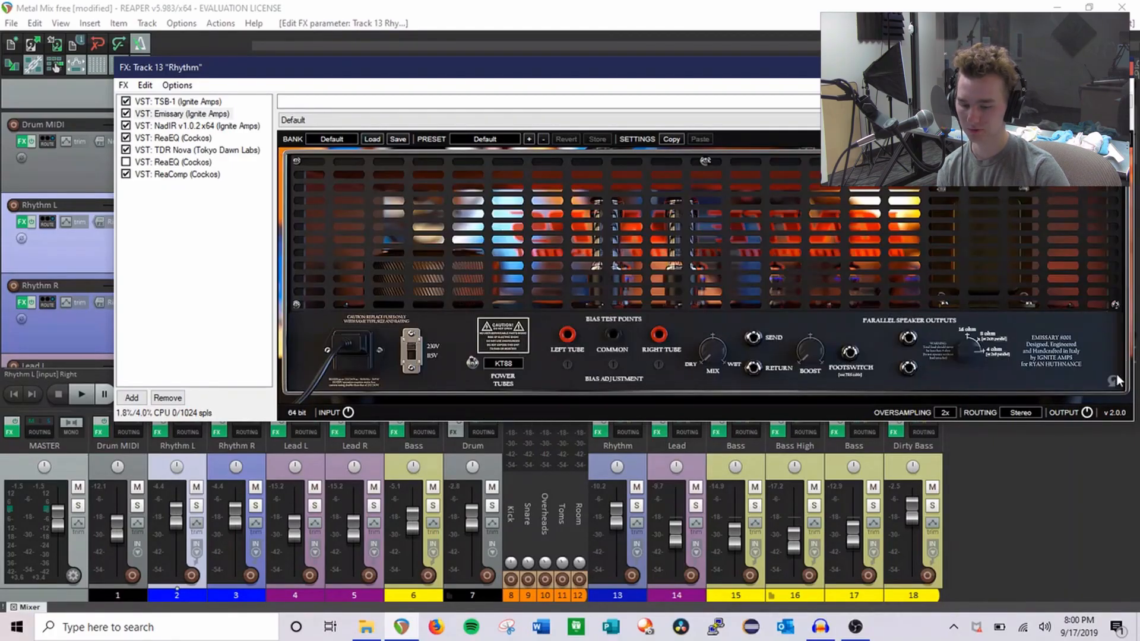
pyautogui.click(1114, 380)
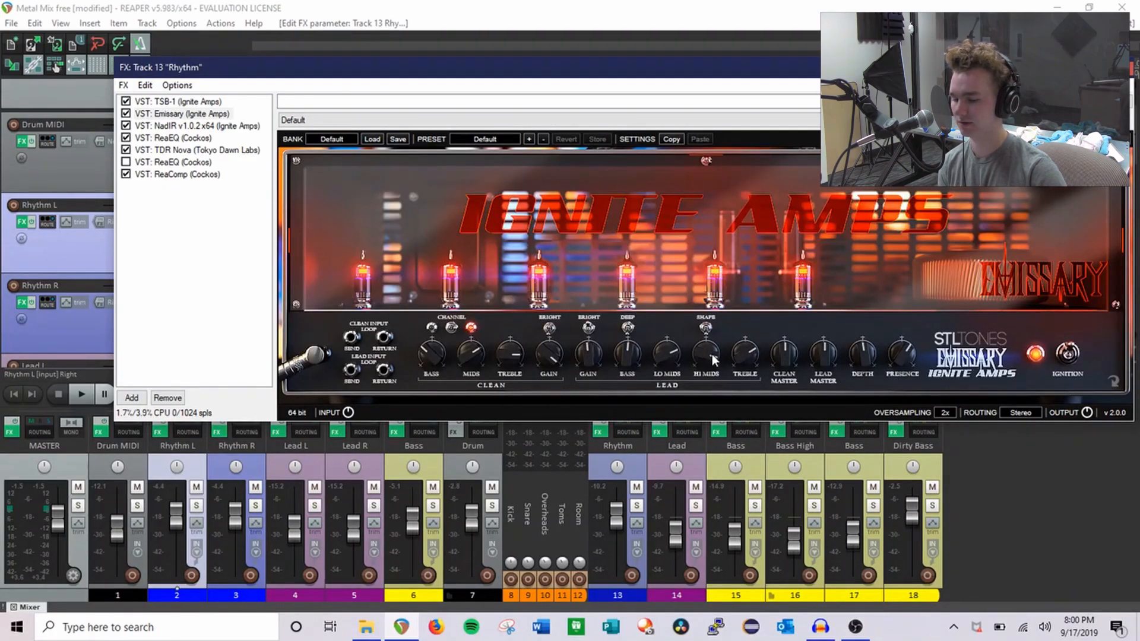
# Step: View NadIR, bypass it along with the first ReaEQ, TDR Nova and ReaComp, and briefly play the mix
pyautogui.click(193, 126)
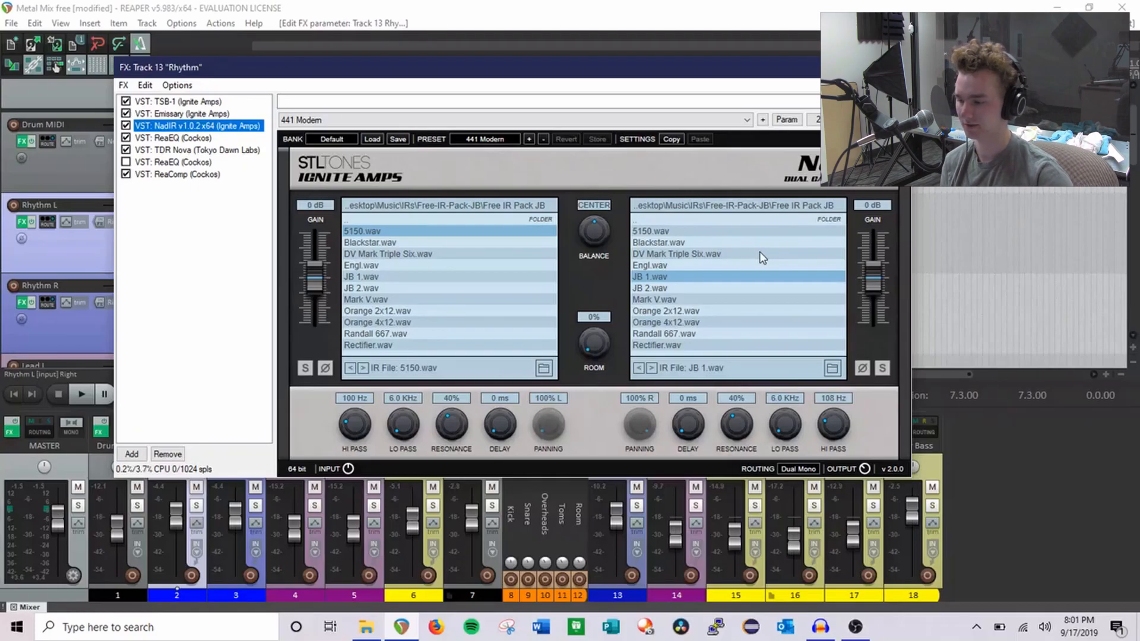
pyautogui.click(126, 125)
pyautogui.click(125, 137)
pyautogui.click(126, 150)
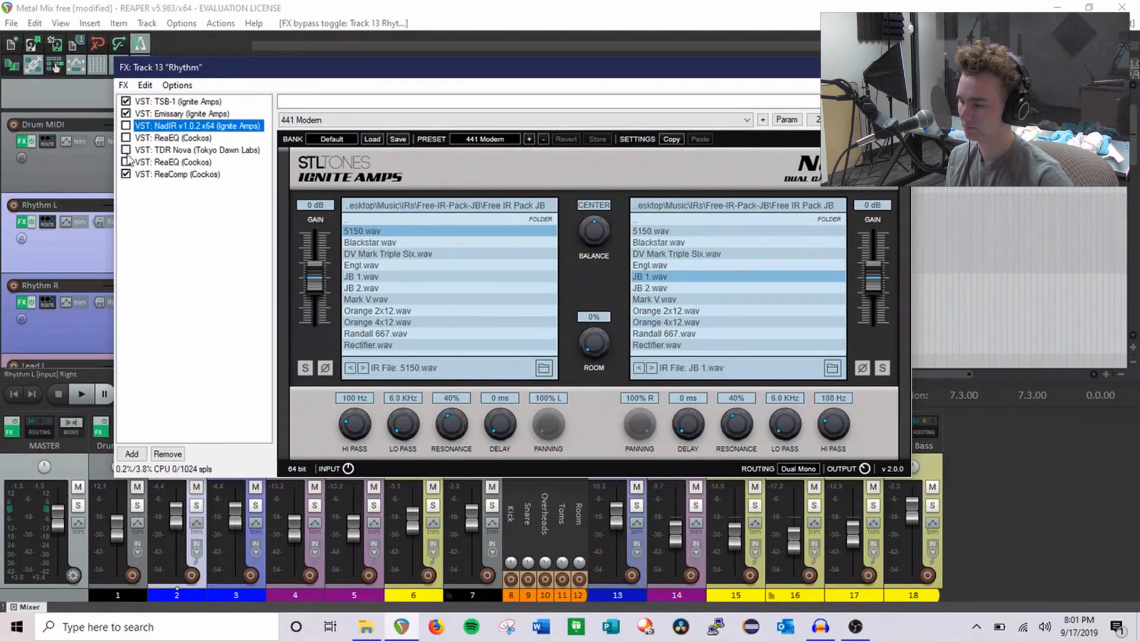
pyautogui.click(125, 174)
pyautogui.press('space')
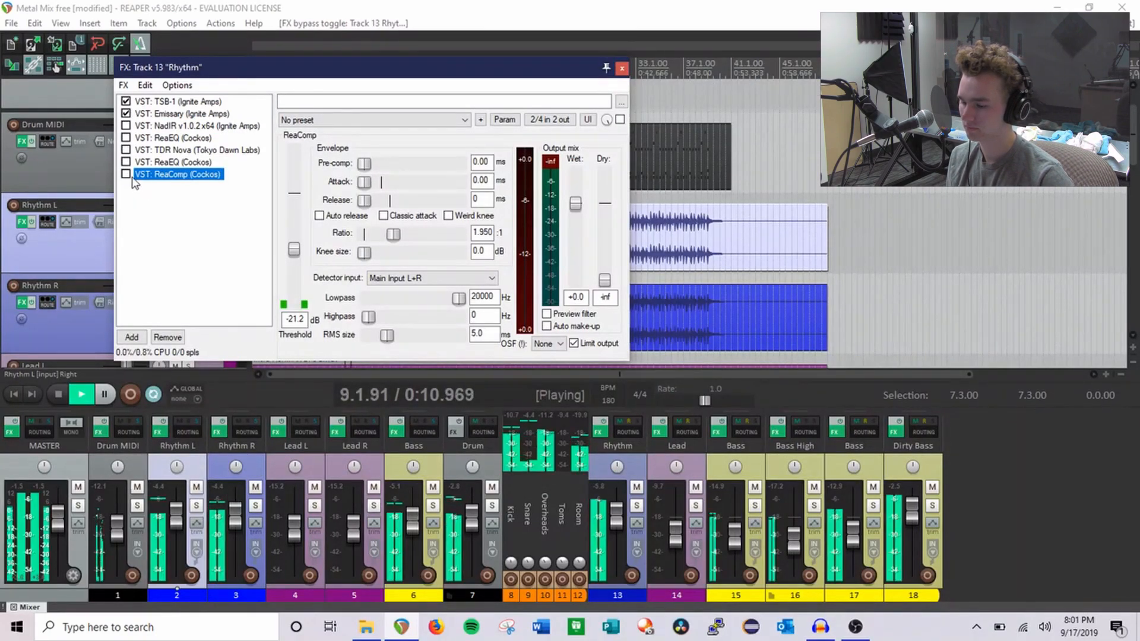
pyautogui.press('space')
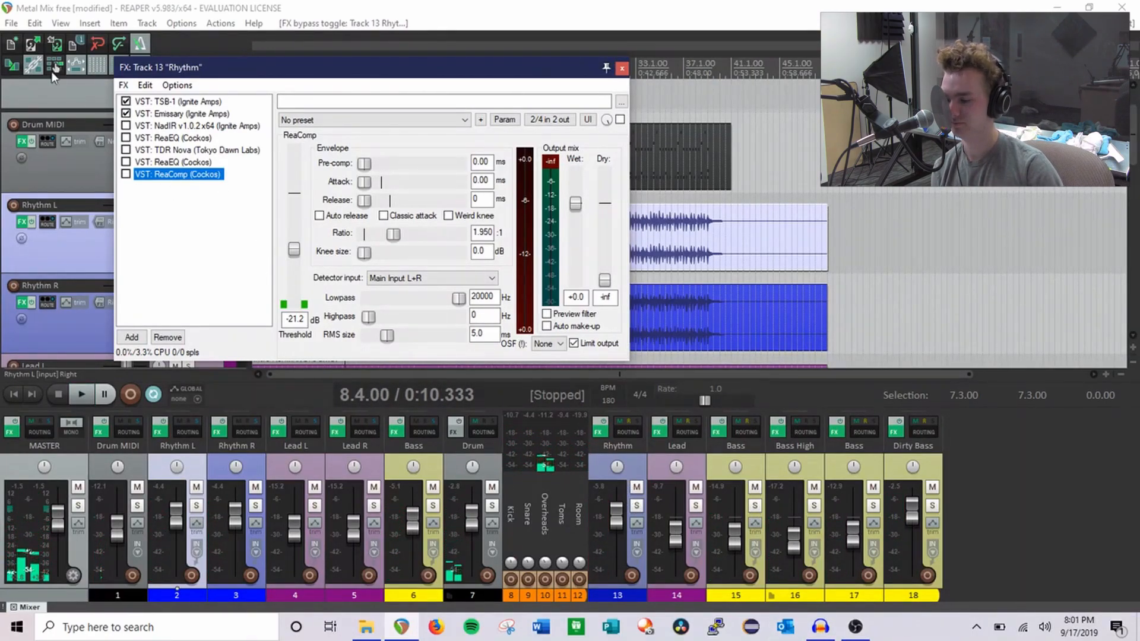
# Step: Re-enable NadIR, the first ReaEQ, TDR Nova and ReaComp in the Rhythm bus chain
pyautogui.click(126, 125)
pyautogui.click(126, 137)
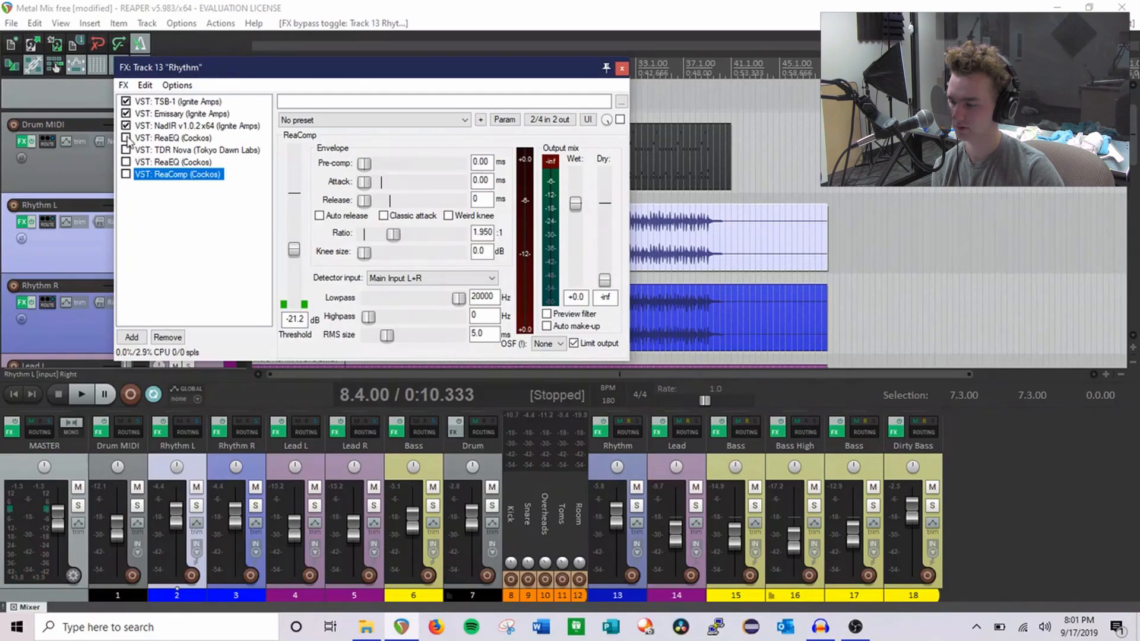
pyautogui.click(126, 150)
pyautogui.click(125, 174)
# Step: View the Rhythm bus's first ReaEQ and examine its high-pass band, low-pass band and band 4
pyautogui.click(172, 137)
pyautogui.moveTo(356, 67); pyautogui.dragTo(471, 60)
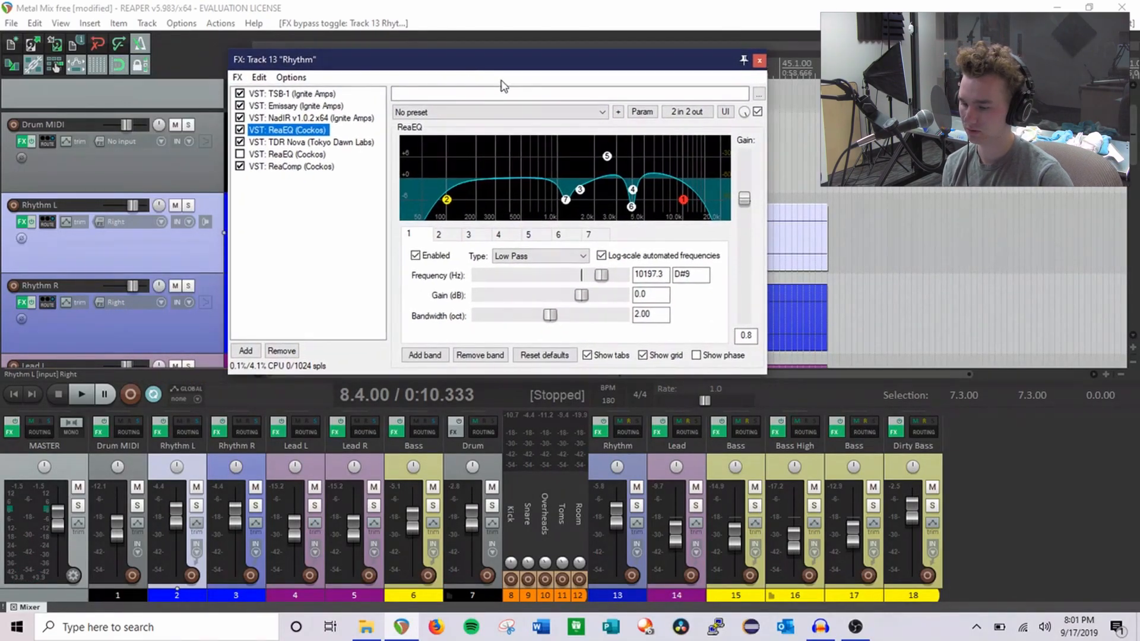
pyautogui.click(447, 199)
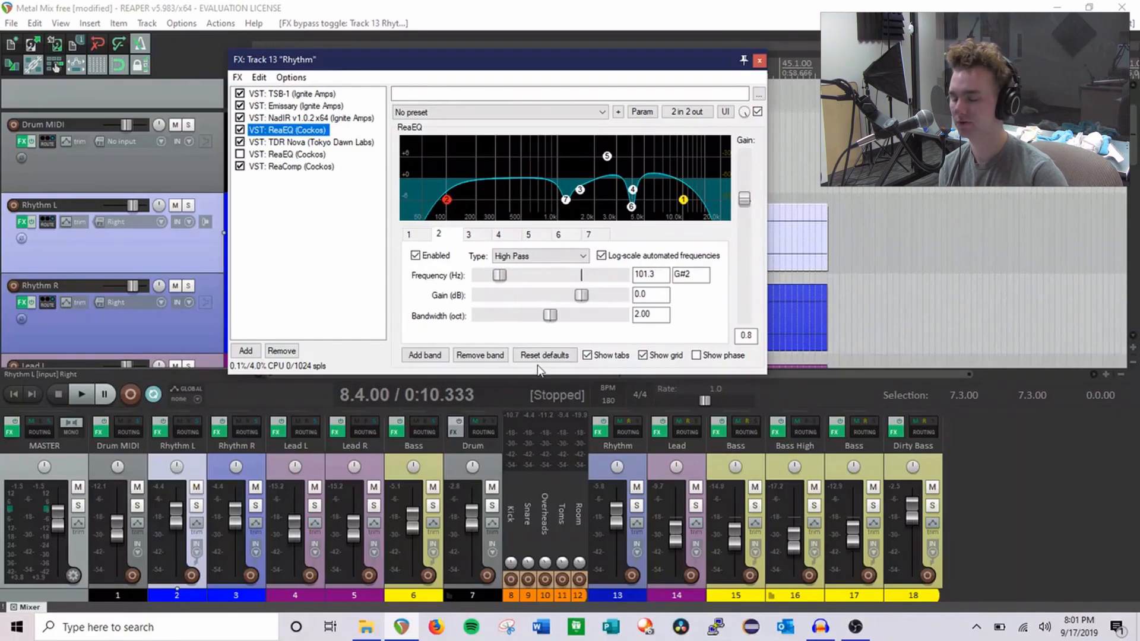
pyautogui.click(682, 200)
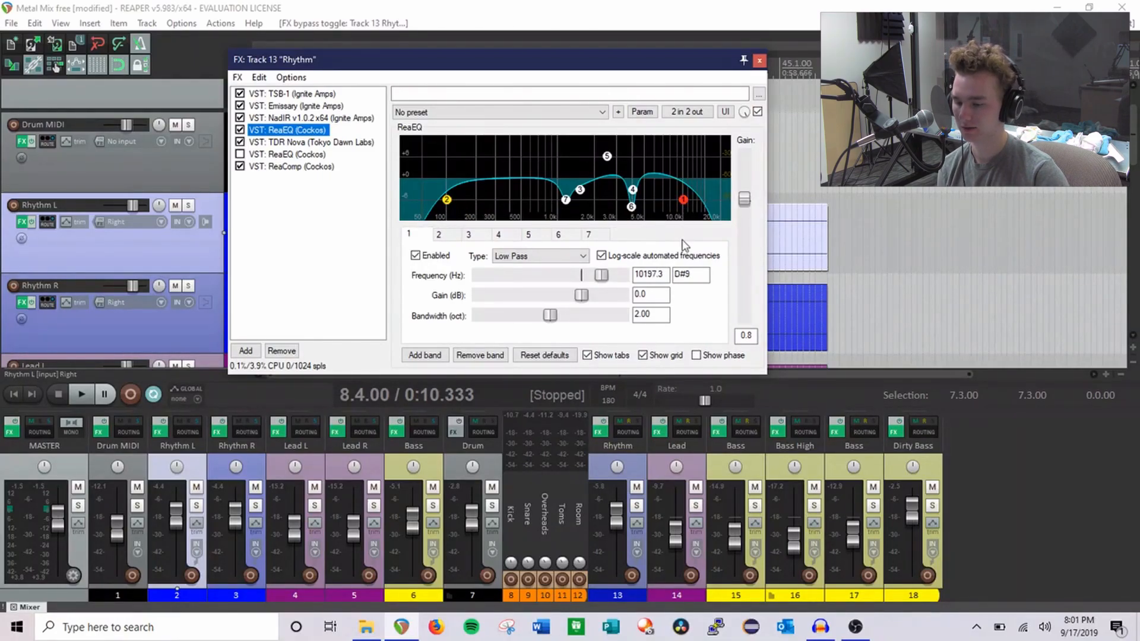
pyautogui.click(631, 206)
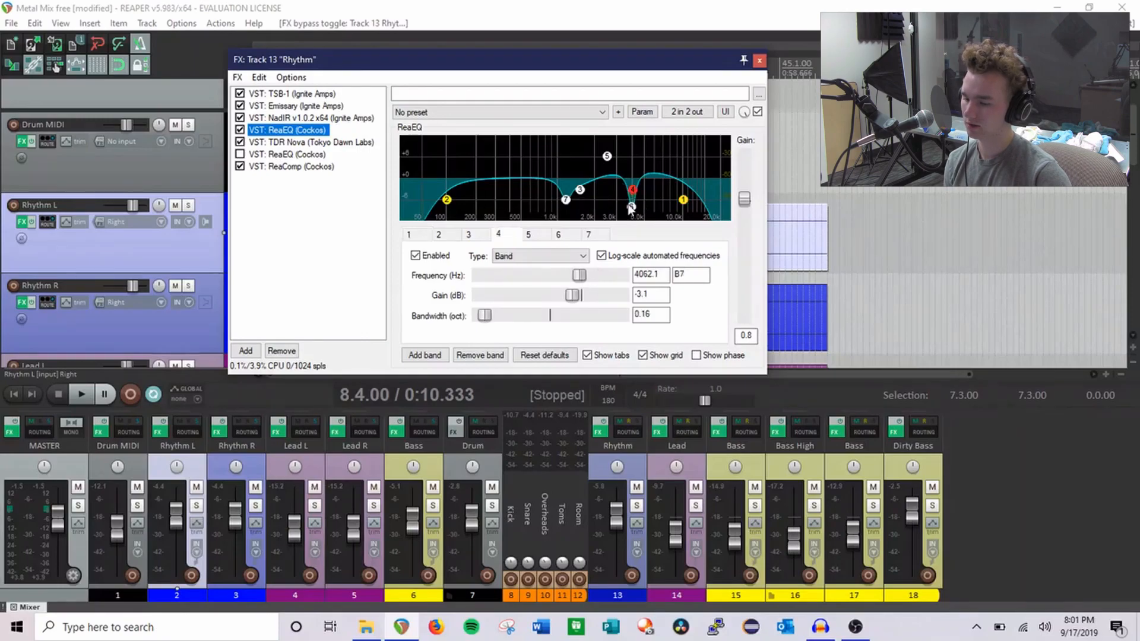
# Step: Examine high-shelf band 5 and bands 7 and 3 in the Rhythm bus's first ReaEQ
pyautogui.click(607, 156)
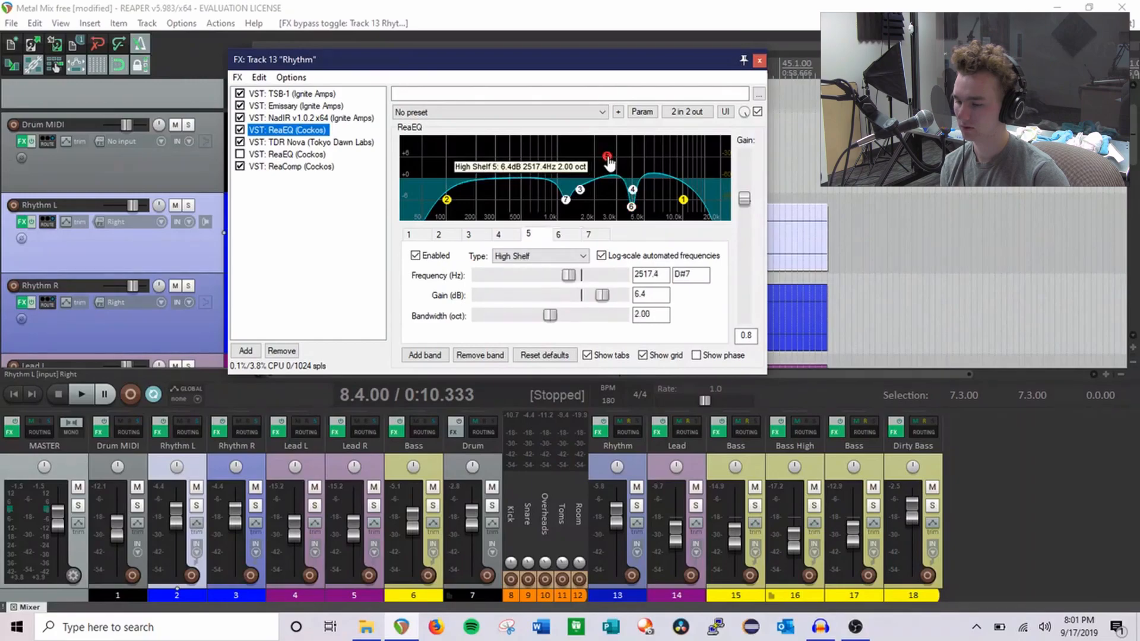
pyautogui.click(581, 191)
pyautogui.click(566, 200)
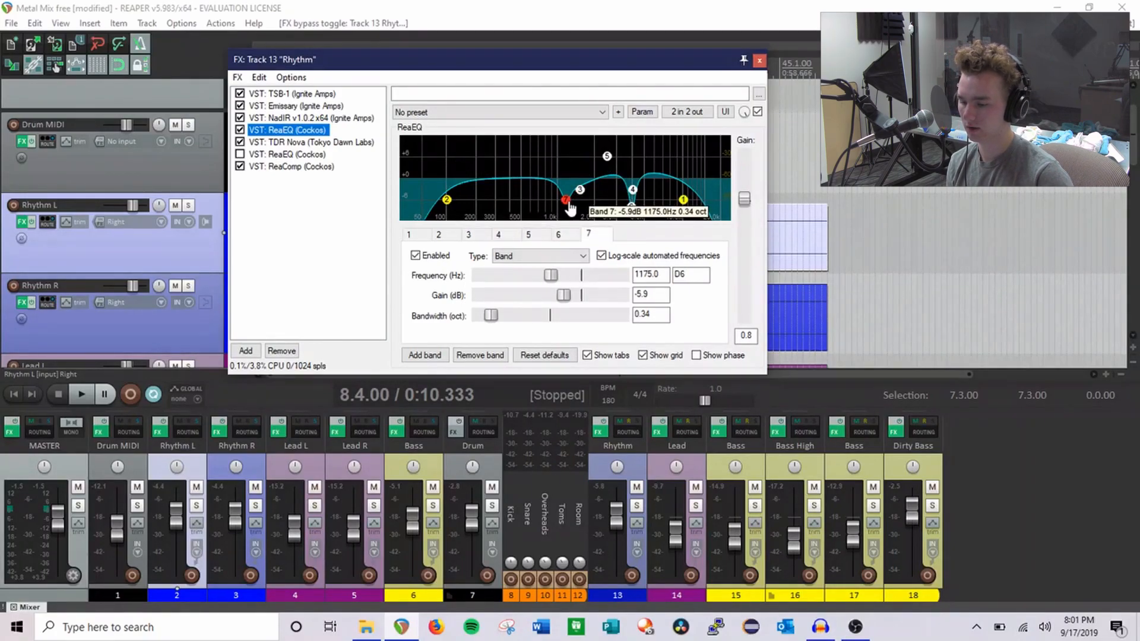
pyautogui.click(579, 191)
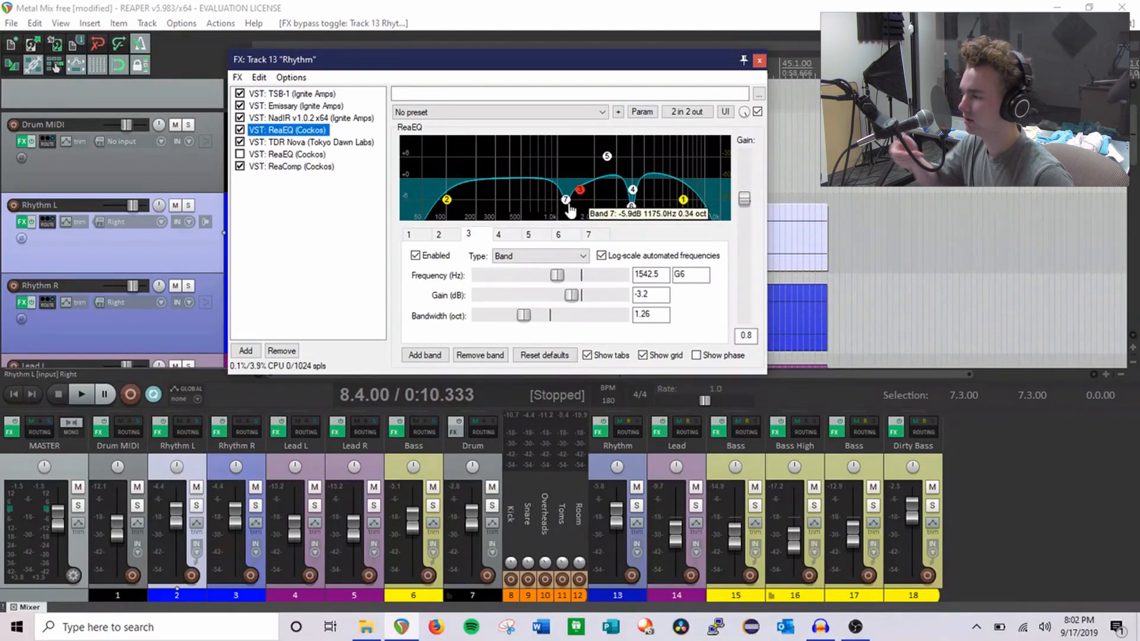
# Step: View TDR Nova in the Rhythm bus chain and examine its band I
pyautogui.press('Down')
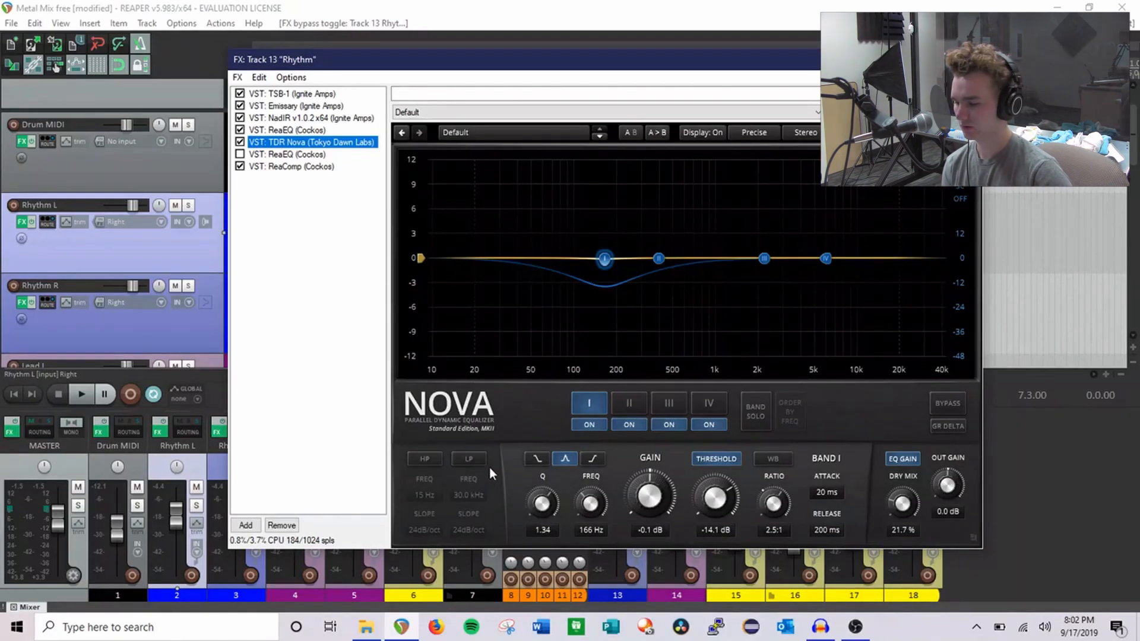
pyautogui.click(605, 261)
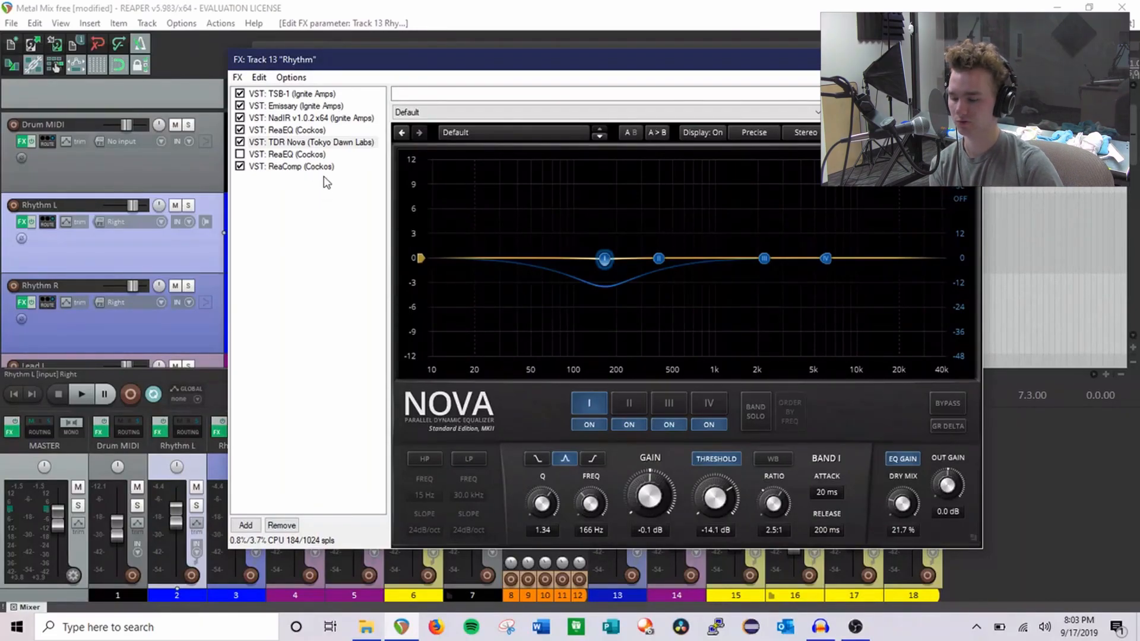
pyautogui.click(297, 143)
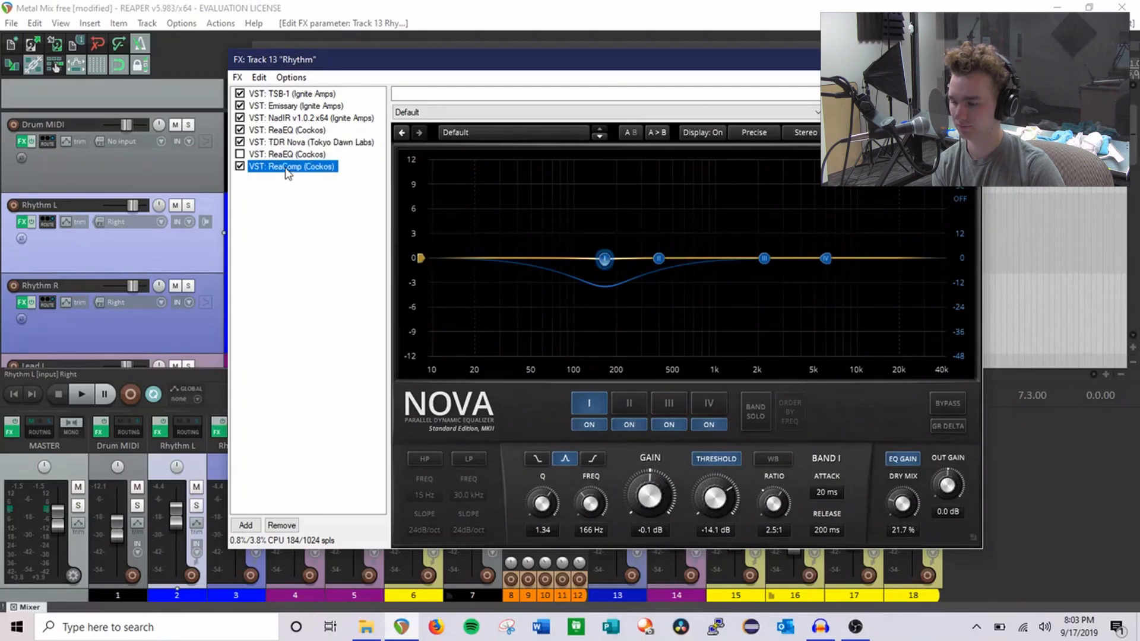
# Step: View the bypassed second ReaEQ and ReaComp in the Rhythm bus chain
pyautogui.click(288, 154)
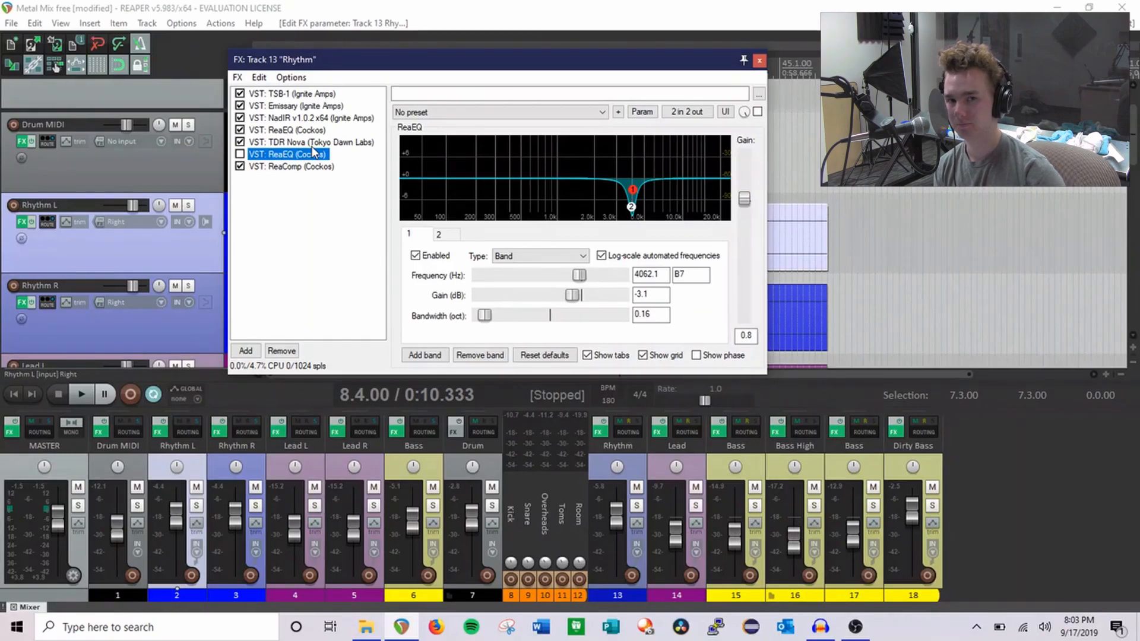
pyautogui.click(331, 7)
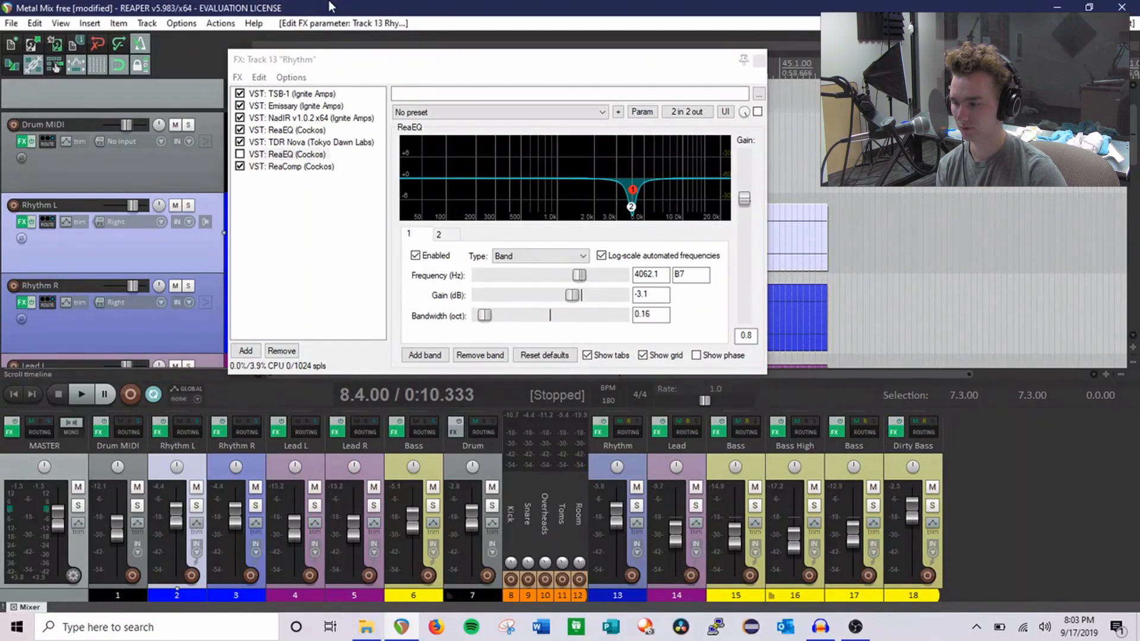
pyautogui.click(357, 64)
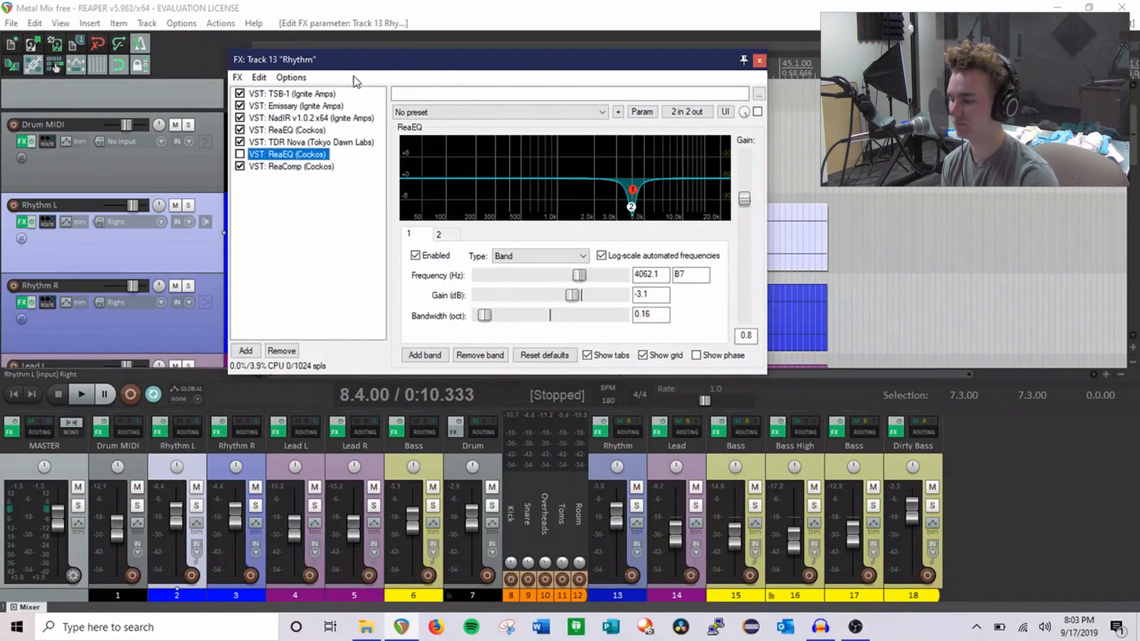
pyautogui.click(303, 168)
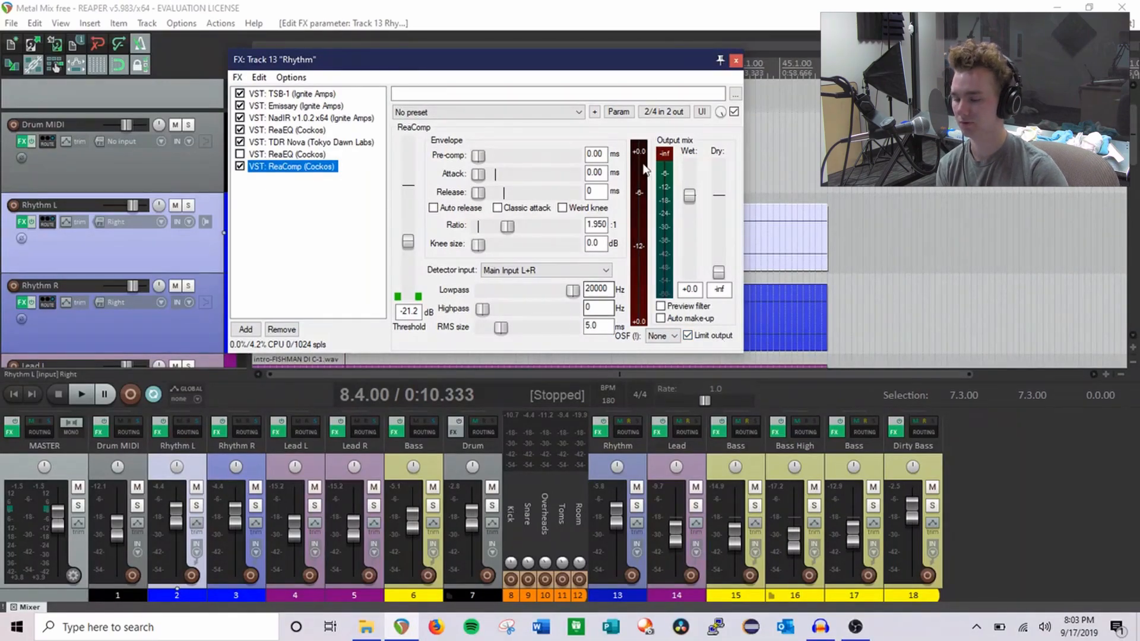
# Step: Set the second cabinet's low-pass to 7.0 kHz in the Rhythm bus's NadIR and close the effects chain
pyautogui.click(306, 118)
pyautogui.click(302, 95)
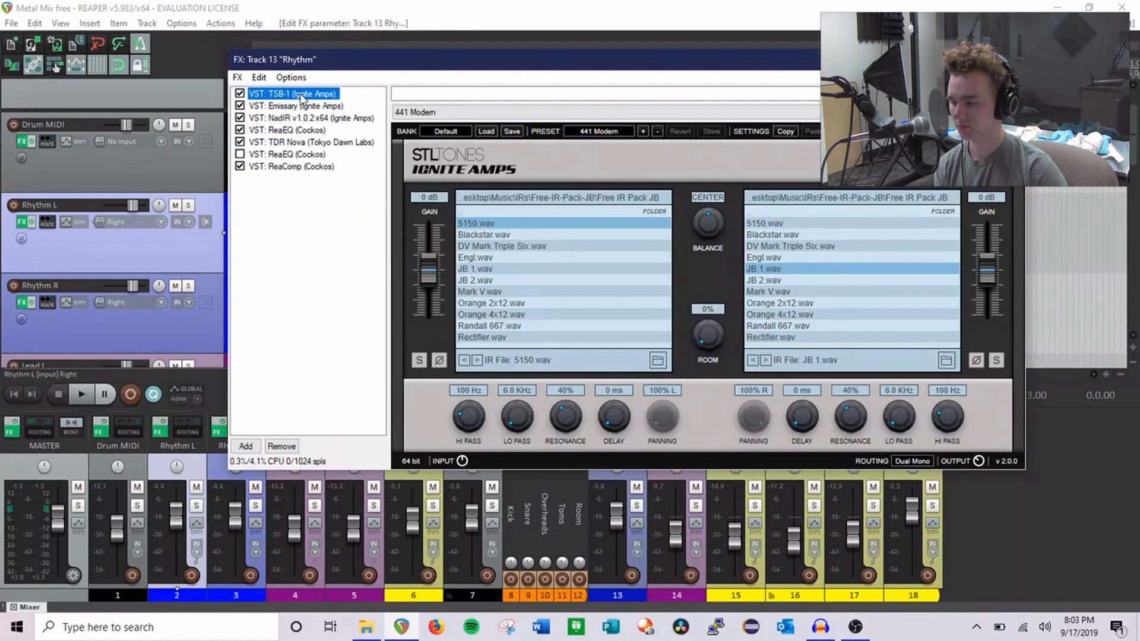
pyautogui.click(302, 106)
pyautogui.click(223, 119)
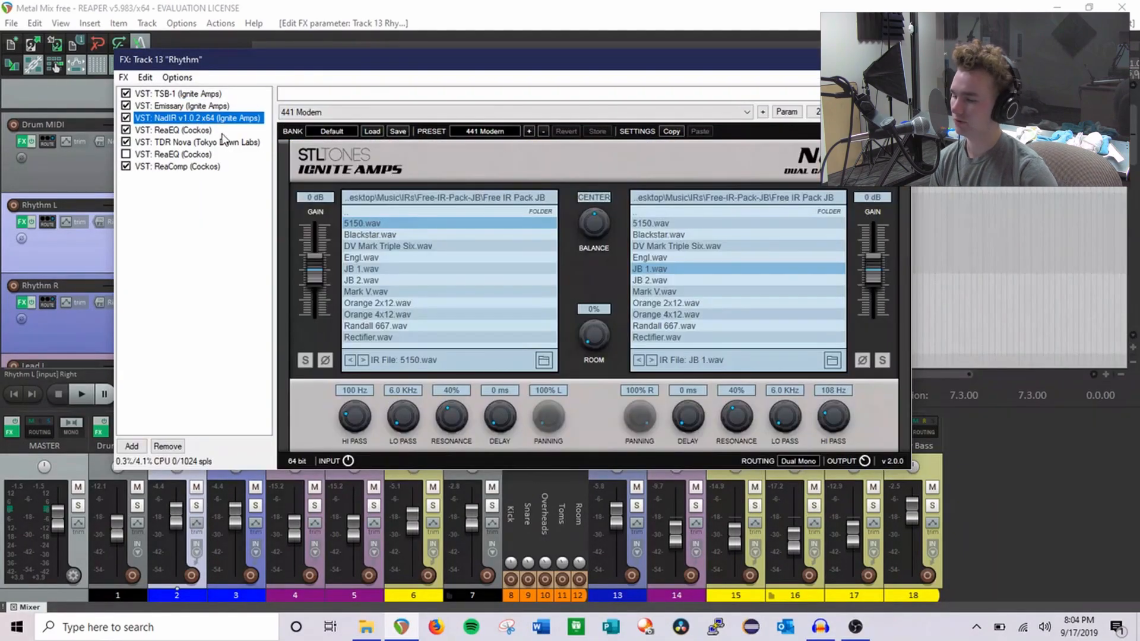
pyautogui.moveTo(785, 417); pyautogui.dragTo(785, 404)
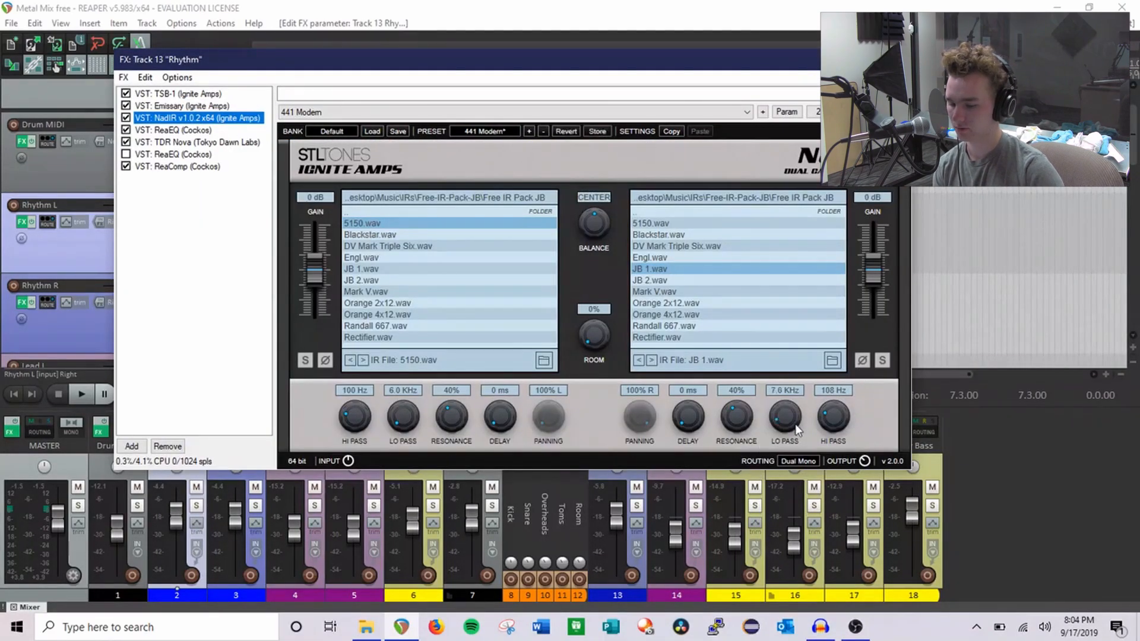
pyautogui.click(804, 464)
pyautogui.click(727, 467)
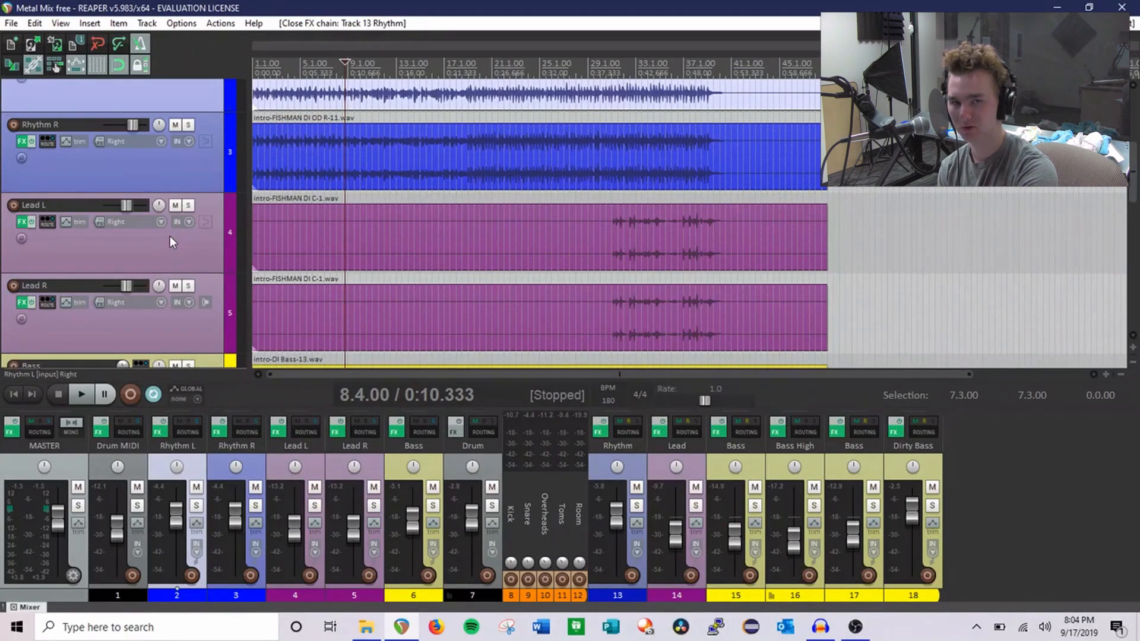
# Step: Select the Lead L track, check its effects chain and open the Lead bus's chain at Ozone Imager
pyautogui.scroll(-1, 122, 231)
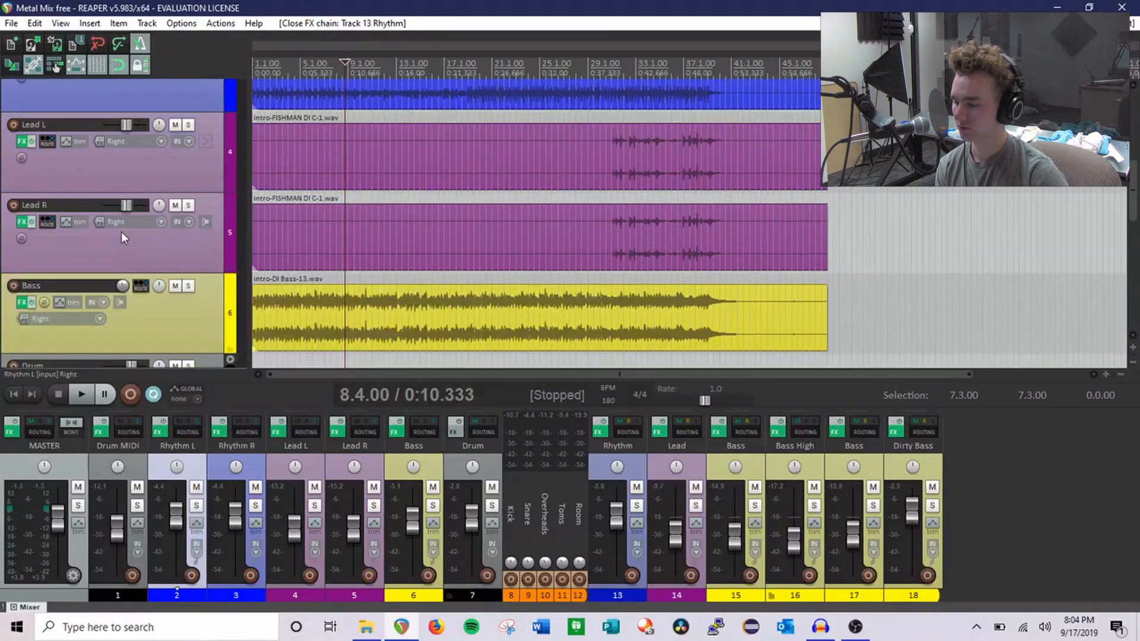
pyautogui.click(141, 181)
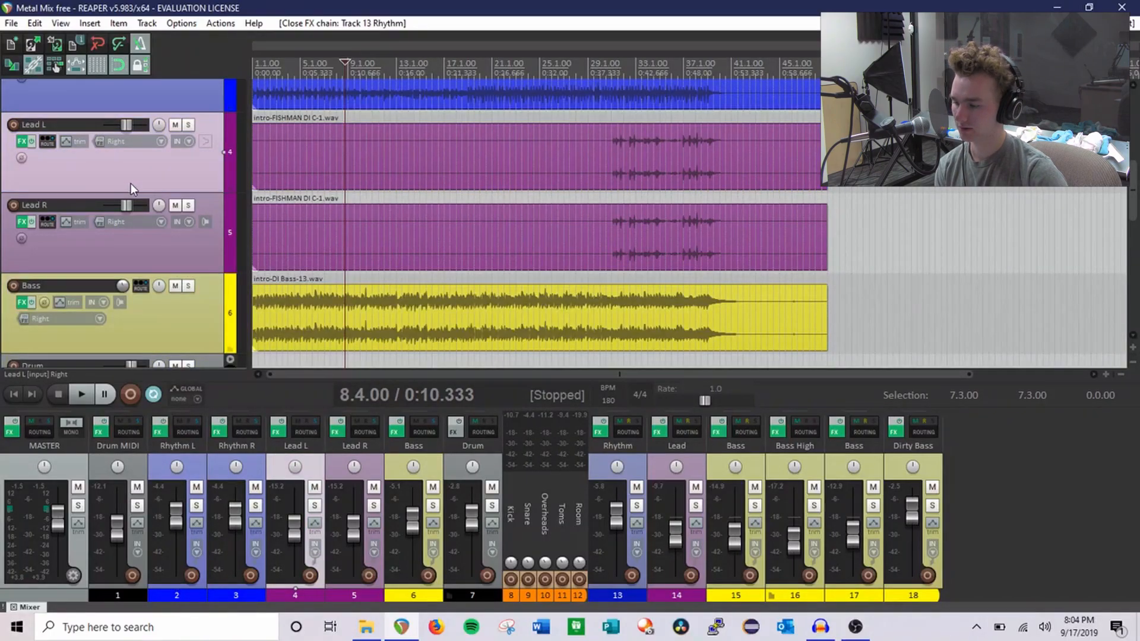
pyautogui.click(22, 141)
pyautogui.click(273, 127)
pyautogui.click(267, 138)
pyautogui.click(273, 127)
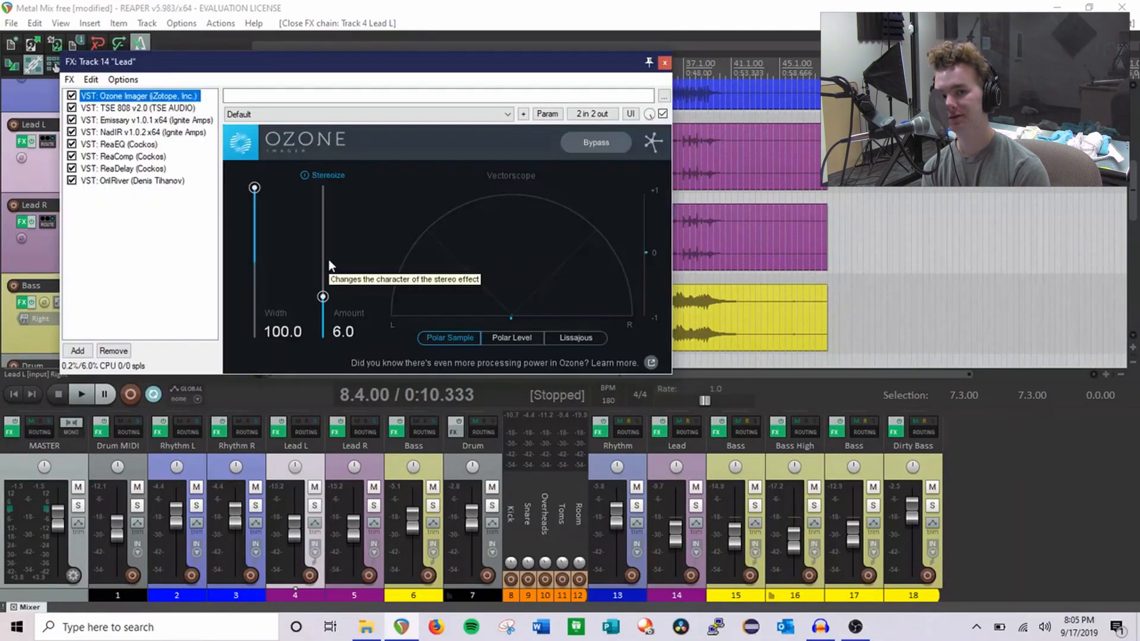
# Step: View the TSE 808 overdrive in the Lead bus chain and examine its drive control
pyautogui.click(719, 94)
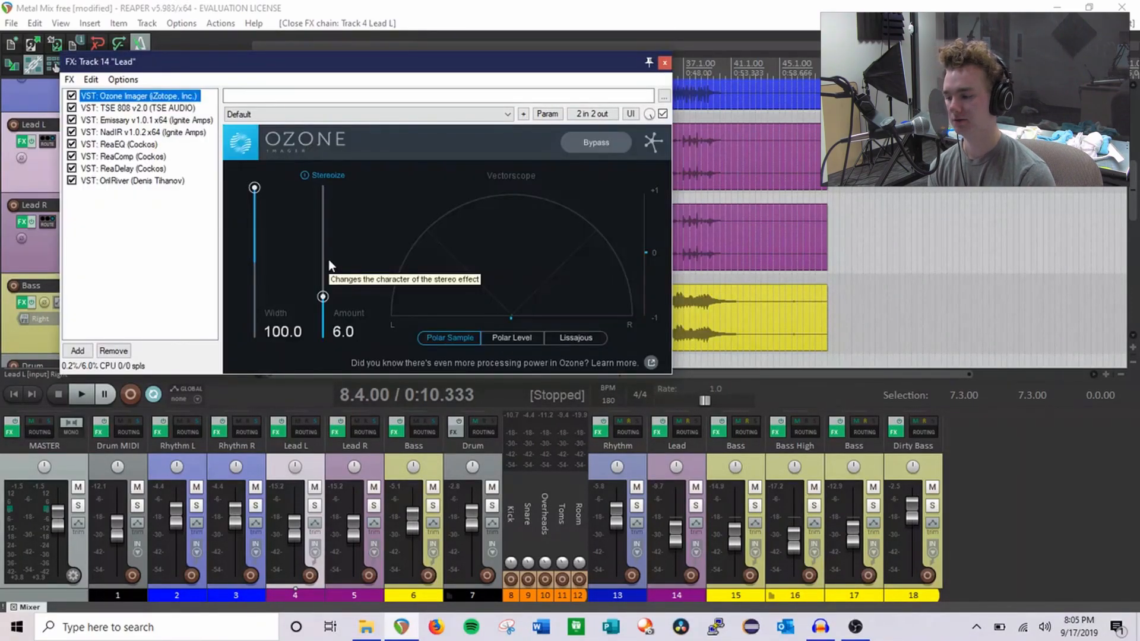
pyautogui.click(132, 109)
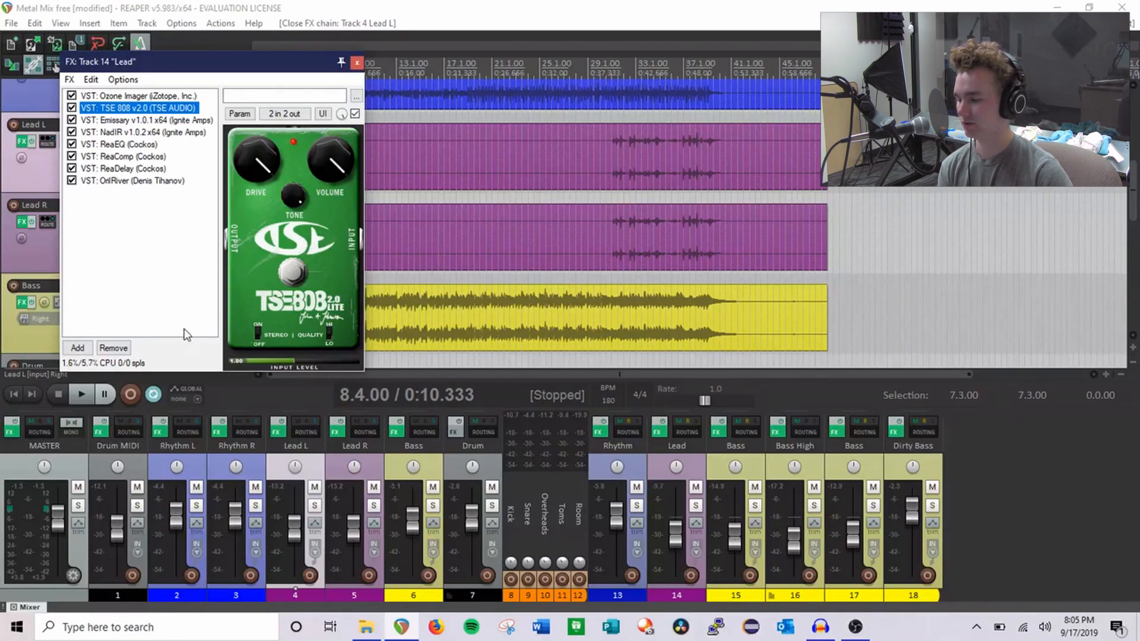
pyautogui.click(252, 164)
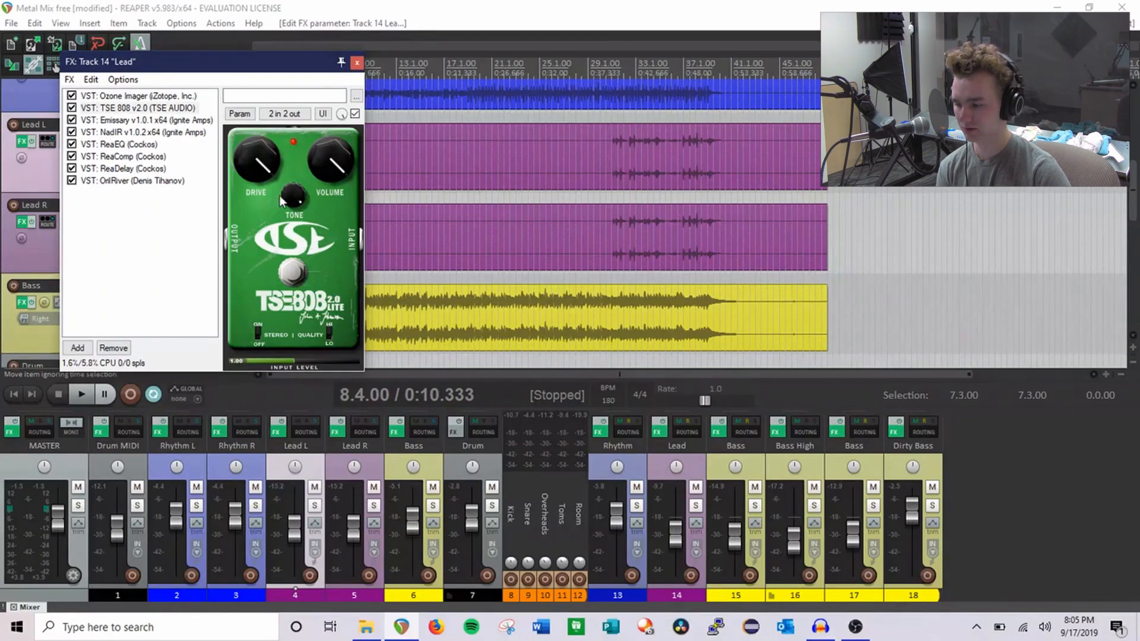
# Step: View the Lead bus's Emissary amp controls and NadIR's impulse responses and balance
pyautogui.click(172, 121)
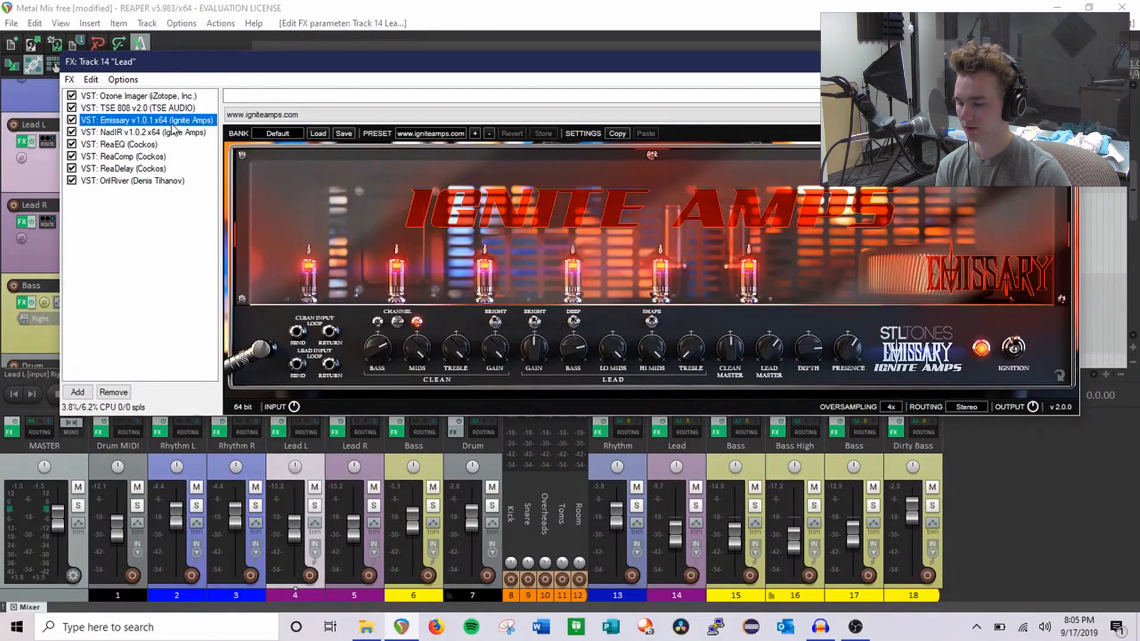
pyautogui.moveTo(688, 353); pyautogui.dragTo(690, 348)
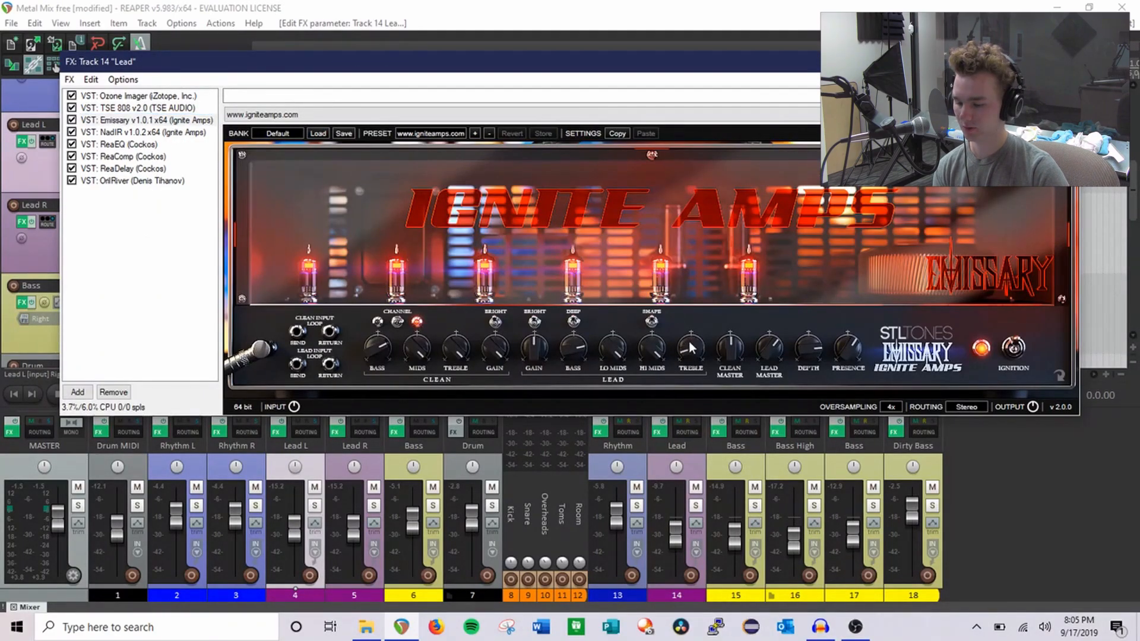
pyautogui.moveTo(708, 456); pyautogui.dragTo(708, 458)
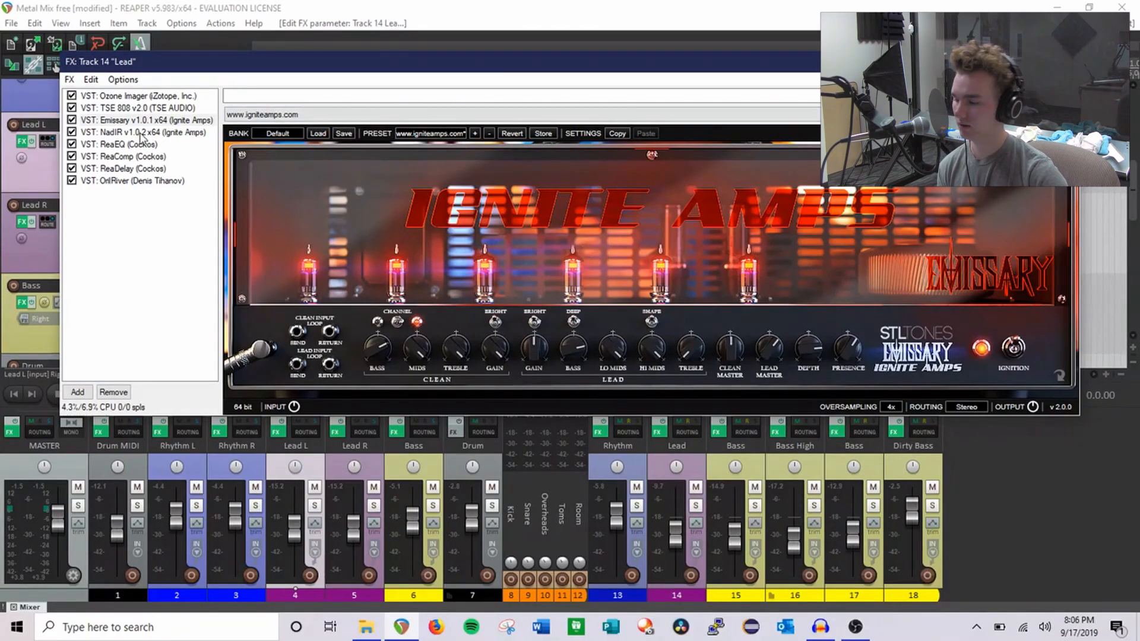
pyautogui.click(141, 133)
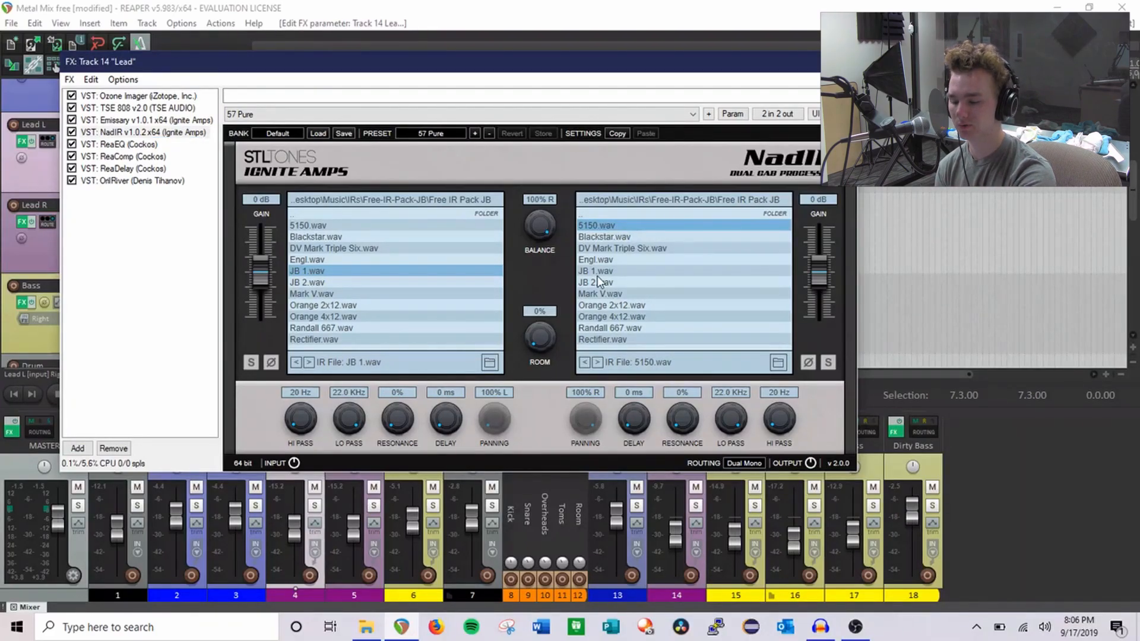
pyautogui.moveTo(539, 226); pyautogui.dragTo(547, 315)
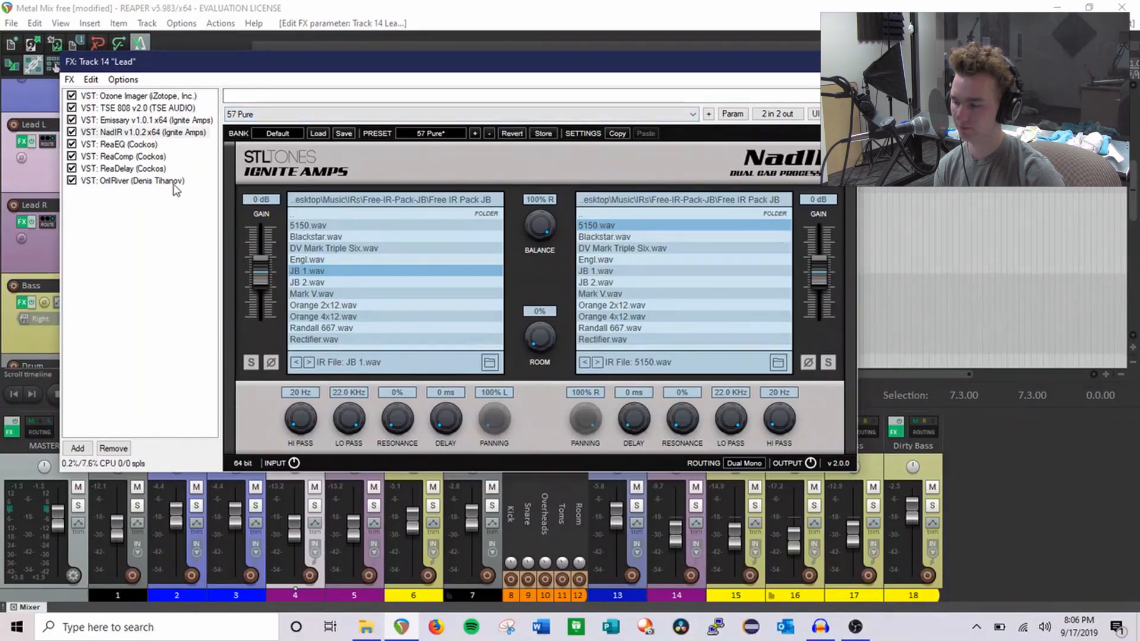
# Step: Examine the low-pass band and band 3 in the Lead bus's ReaEQ and view its ReaComp
pyautogui.click(148, 145)
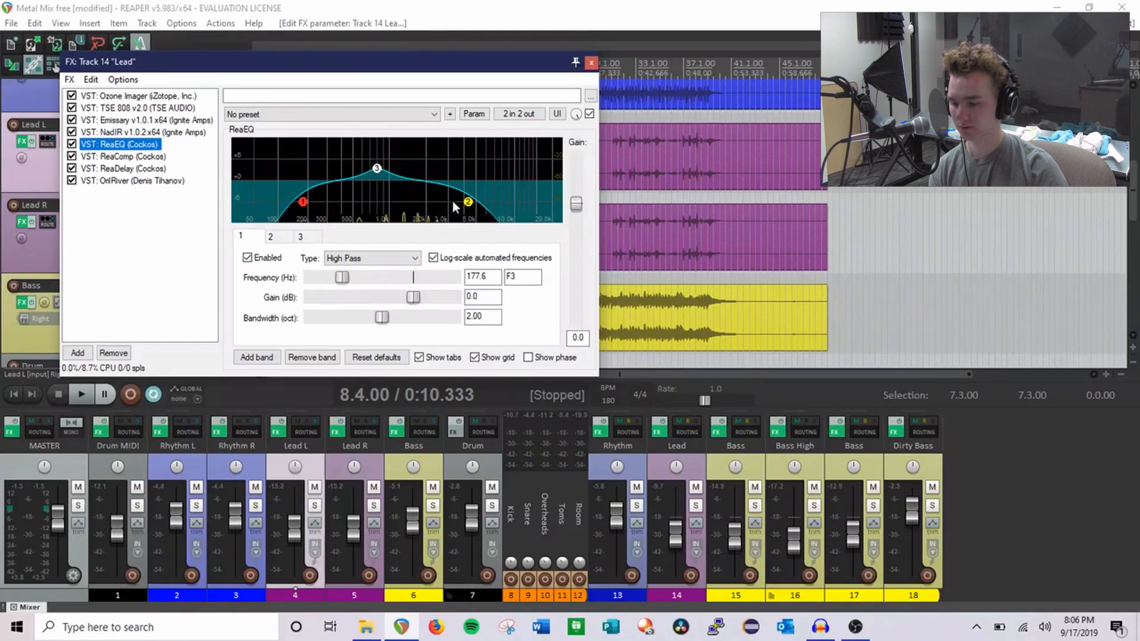
pyautogui.click(468, 202)
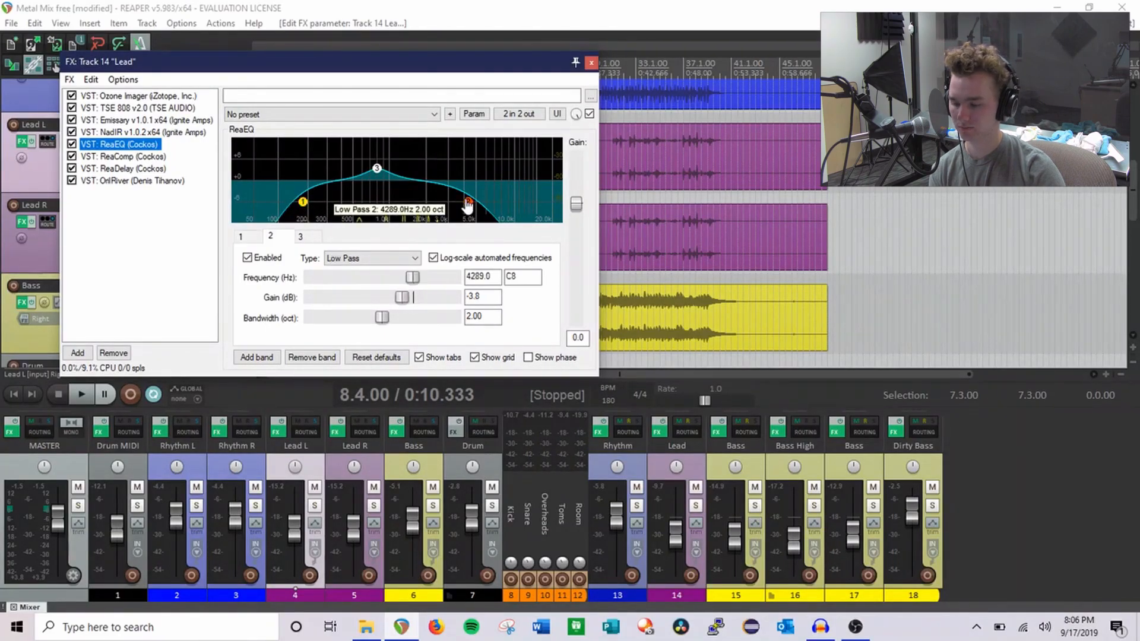
pyautogui.click(377, 168)
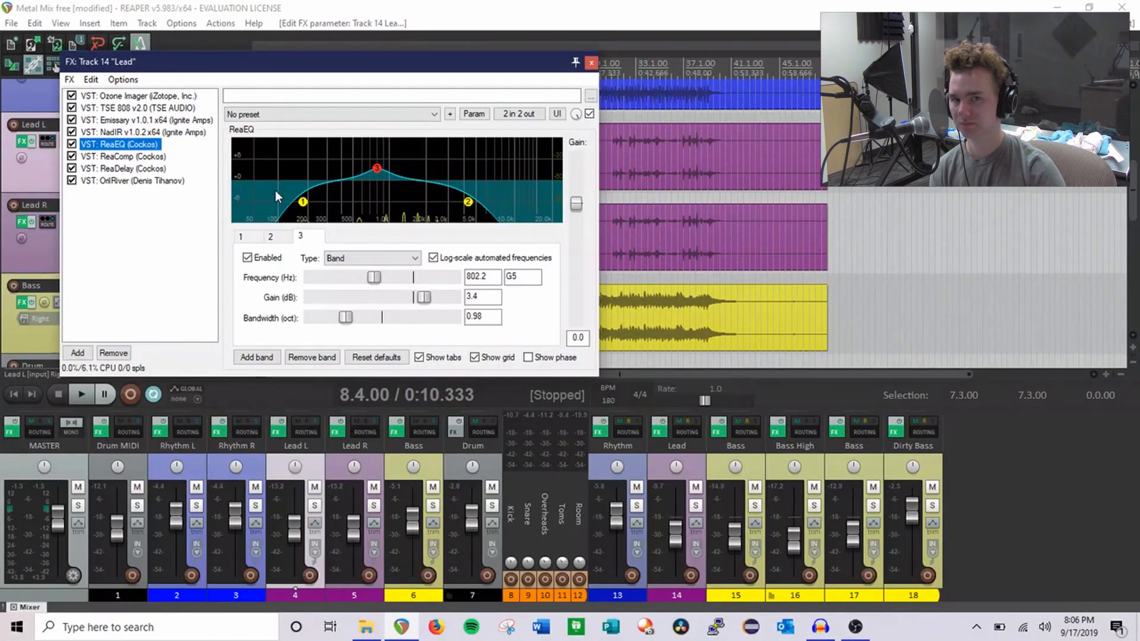
pyautogui.click(89, 156)
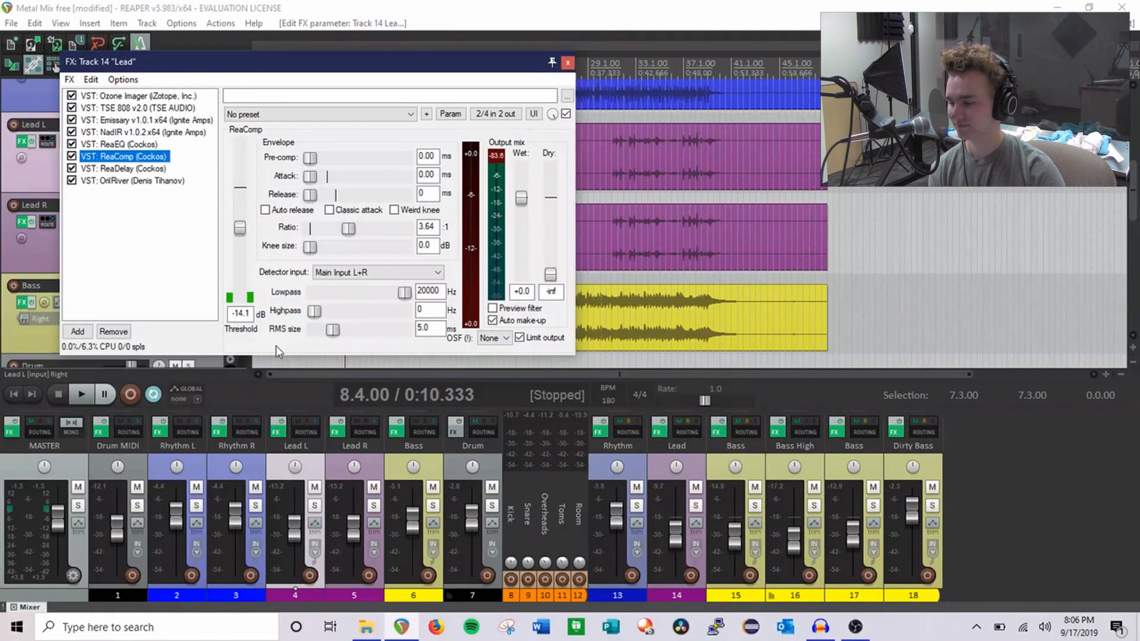
# Step: Open ReaDelay in the Lead bus chain, solo the Lead bus and play it from bar 31
pyautogui.press('Down')
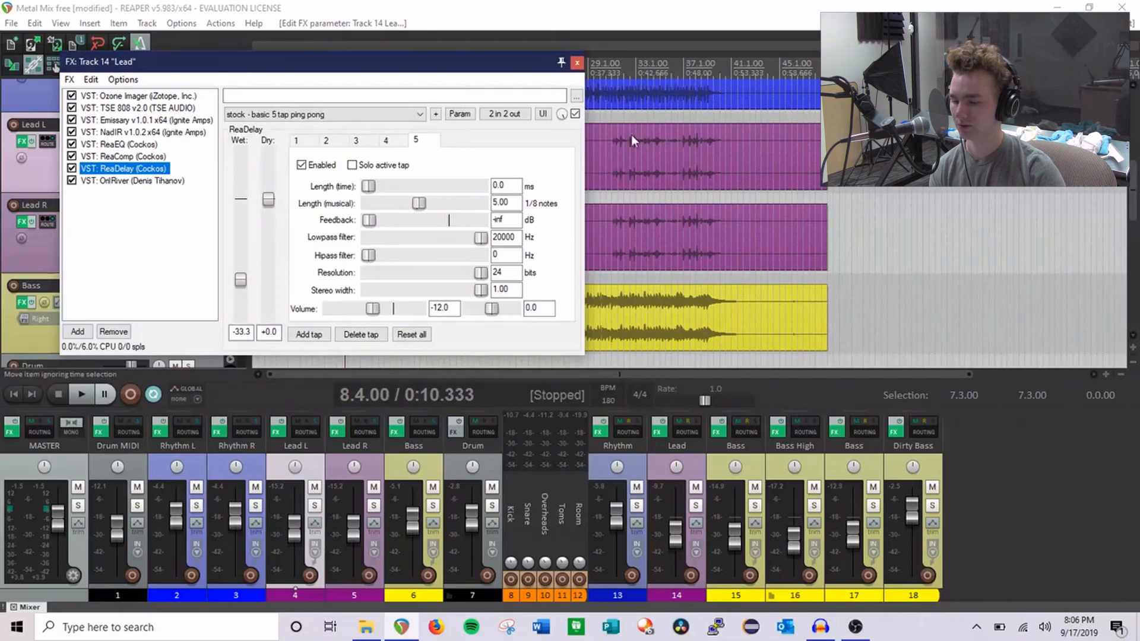
pyautogui.click(615, 144)
pyautogui.click(695, 506)
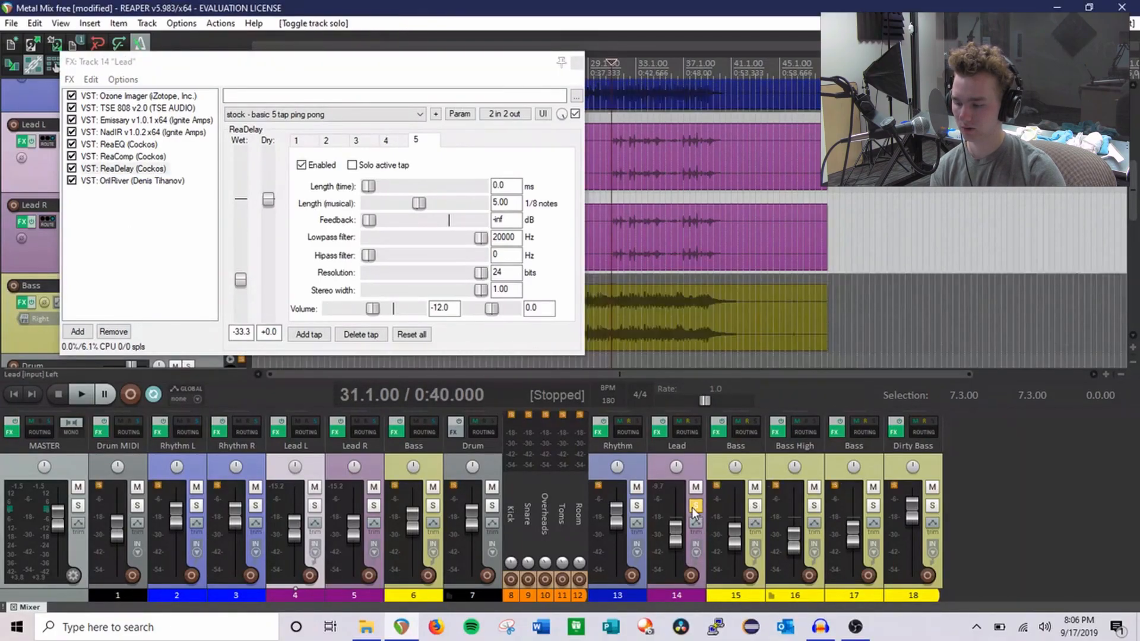
pyautogui.press('space')
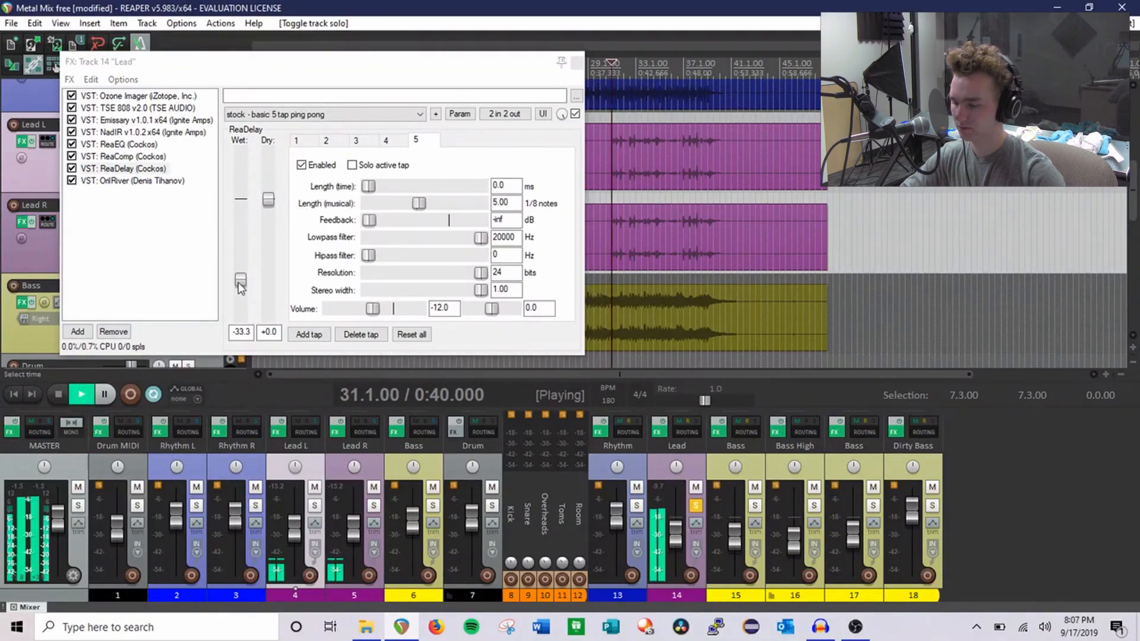
# Step: Audition ReaDelay with its wet level at +0.6 dB, set the level to -32.9 dB and stop playback
pyautogui.click(241, 280)
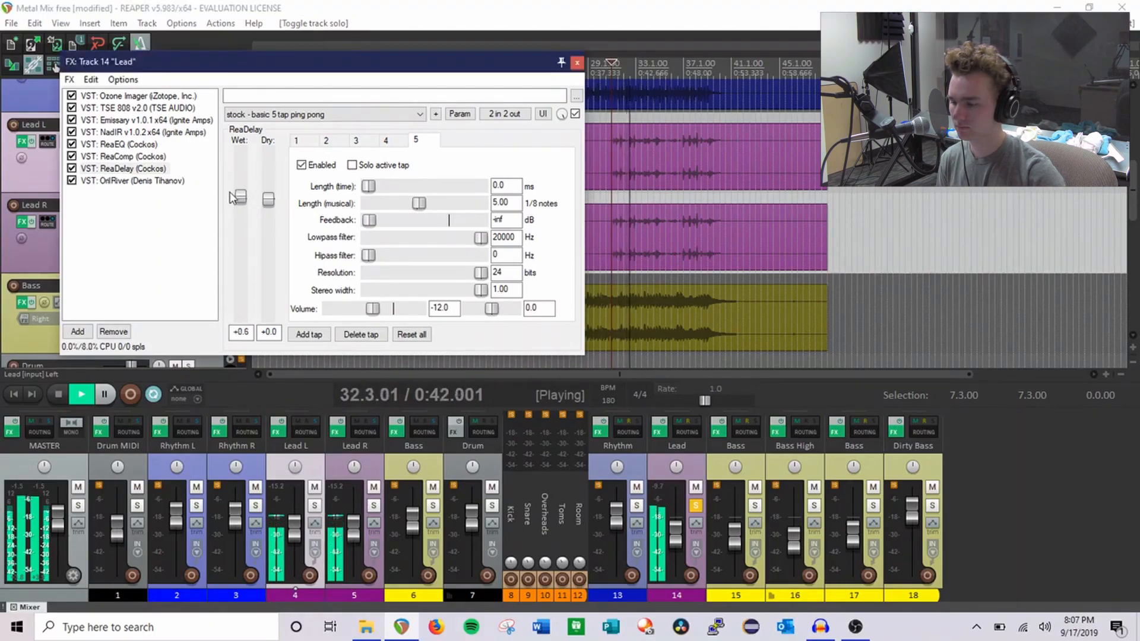
pyautogui.moveTo(241, 281)
pyautogui.mouseDown()
pyautogui.moveTo(253, 295)
pyautogui.moveTo(244, 280)
pyautogui.mouseUp()
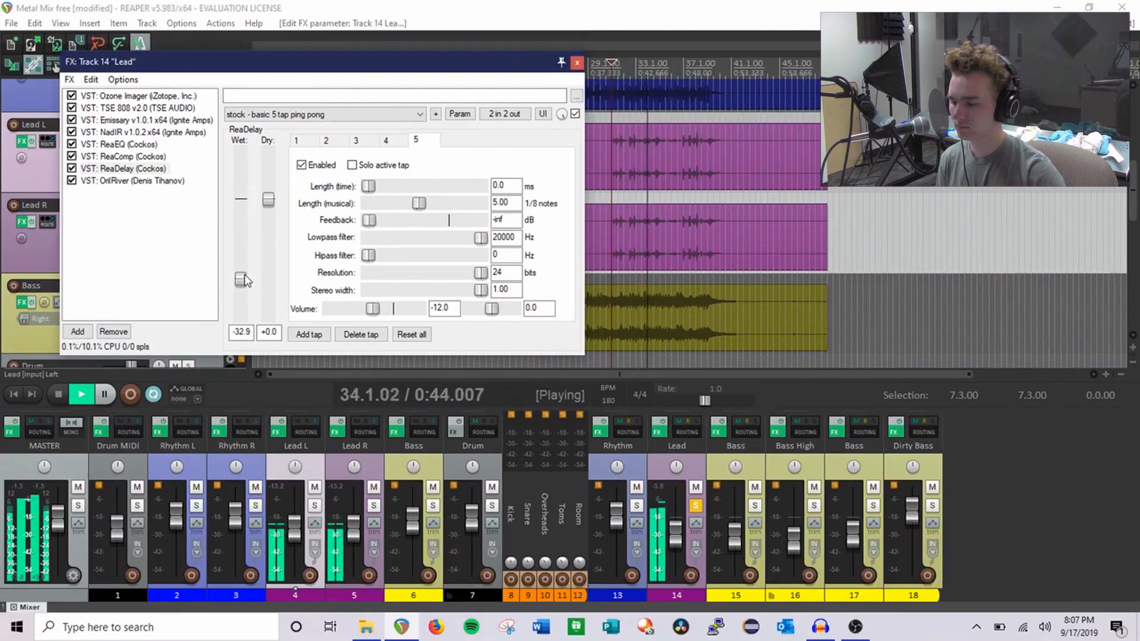
pyautogui.press('space')
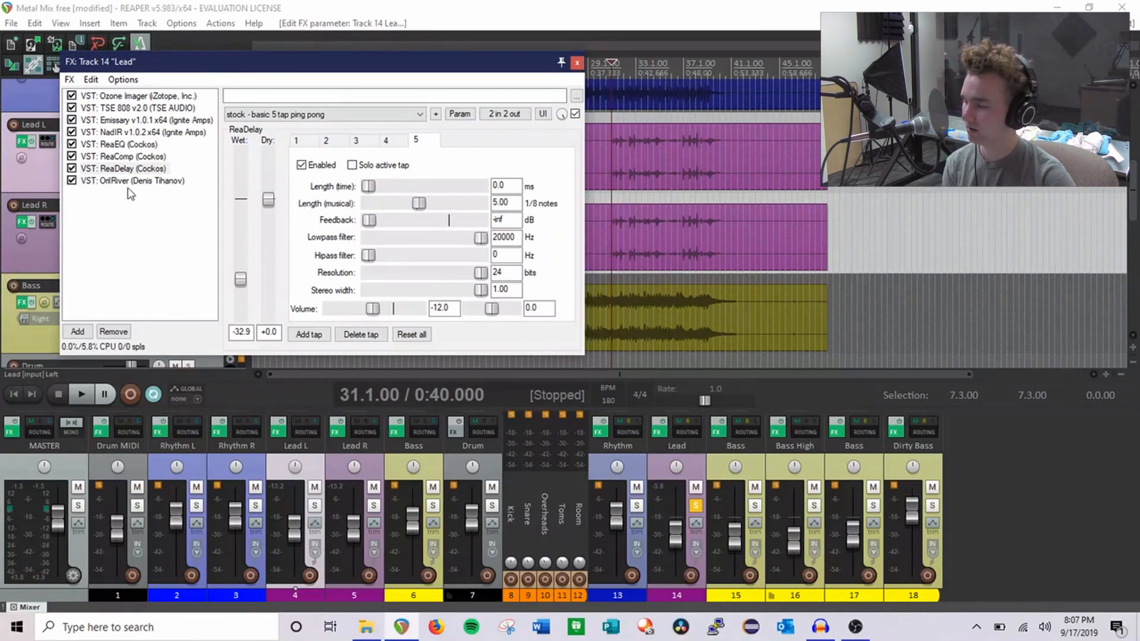
# Step: View the OrilRiver reverb settings in the Lead bus chain and unsolo the Lead bus
pyautogui.click(148, 181)
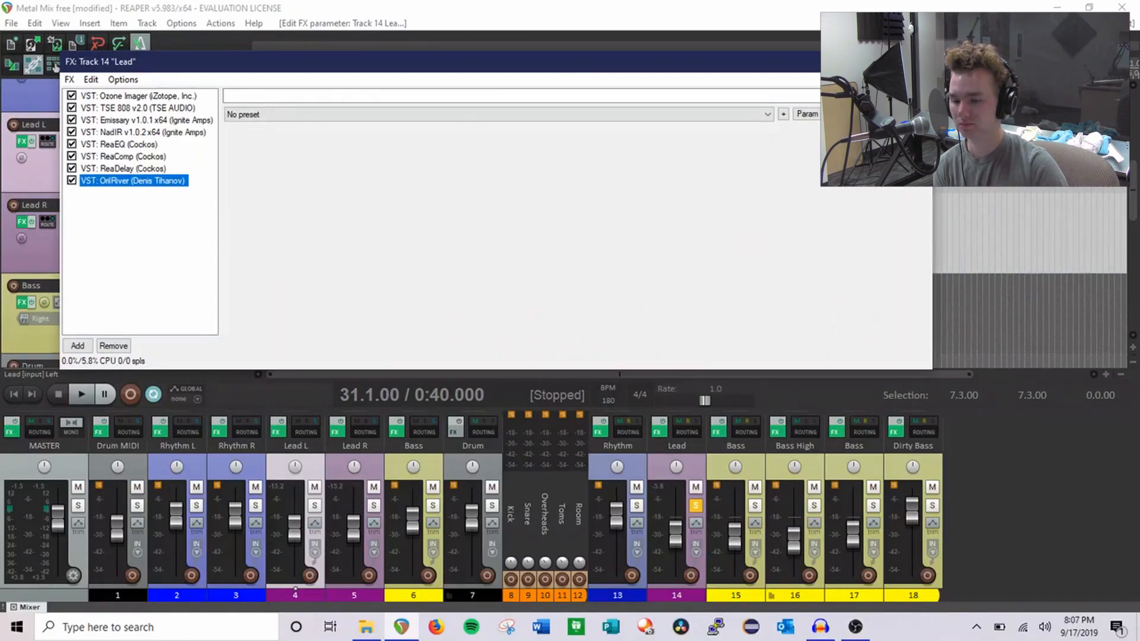
pyautogui.click(137, 184)
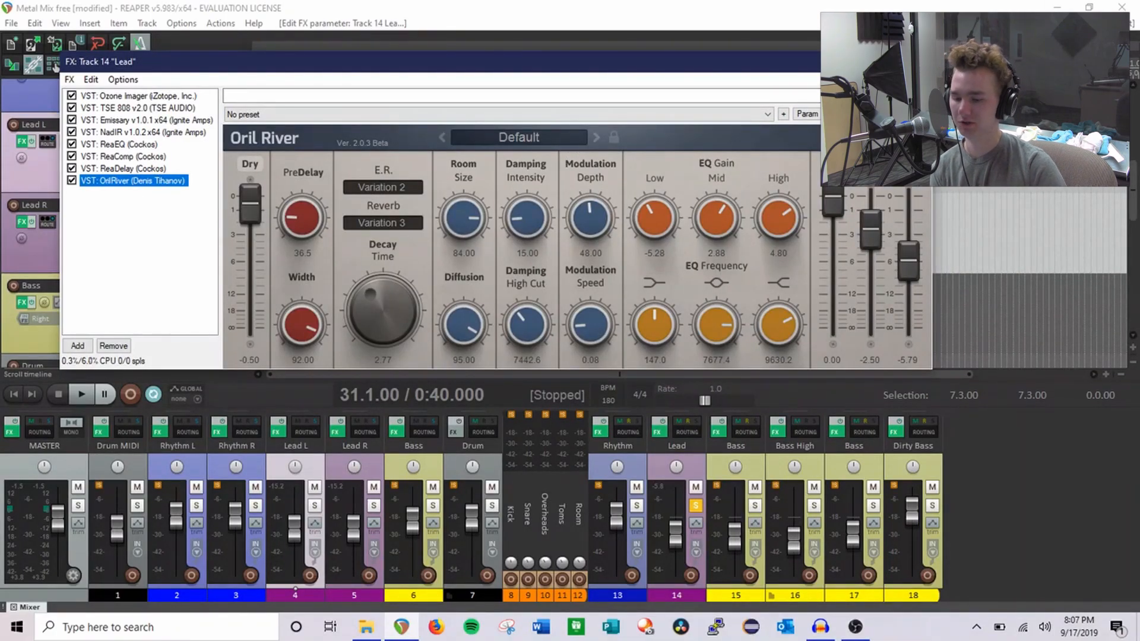
pyautogui.click(655, 432)
pyautogui.click(655, 432)
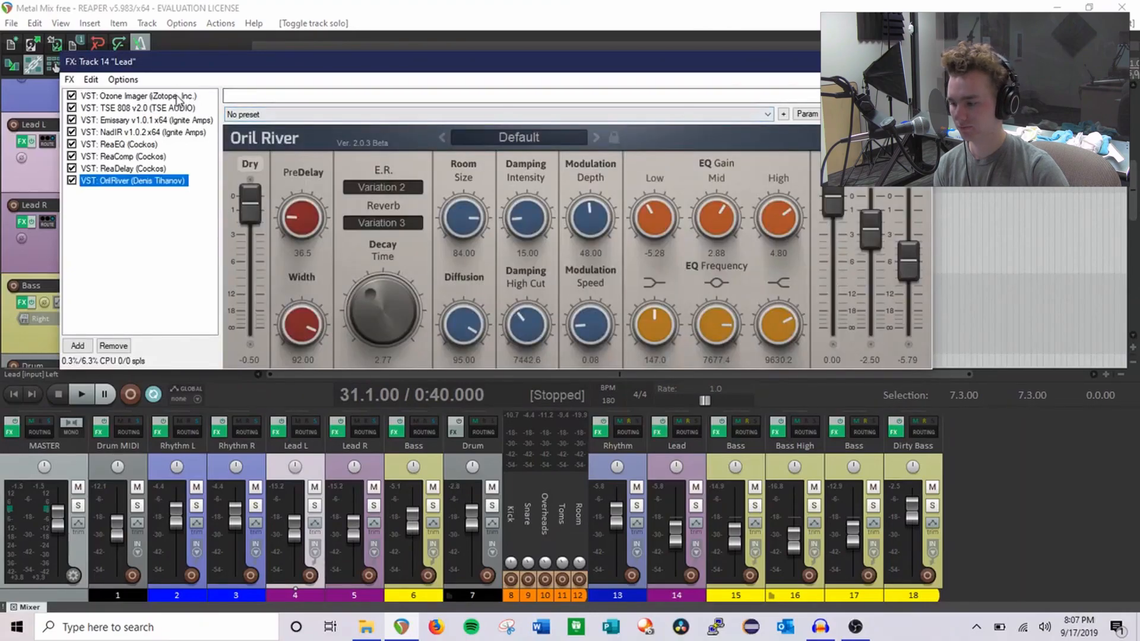
# Step: Open Ozone Imager in the Lead bus chain and compare the Lead L and Lead R clips
pyautogui.moveTo(244, 65); pyautogui.dragTo(602, 298)
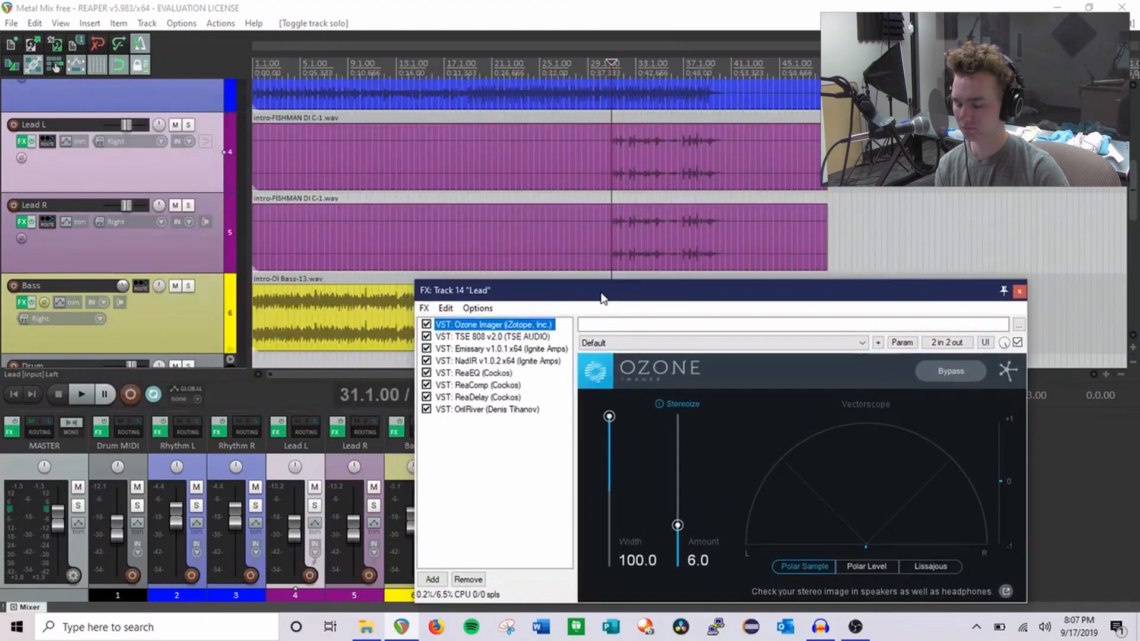
pyautogui.click(606, 176)
pyautogui.click(626, 237)
pyautogui.click(614, 178)
pyautogui.click(617, 212)
pyautogui.click(611, 226)
pyautogui.click(608, 179)
pyautogui.click(612, 225)
pyautogui.click(612, 184)
pyautogui.click(611, 226)
pyautogui.click(619, 177)
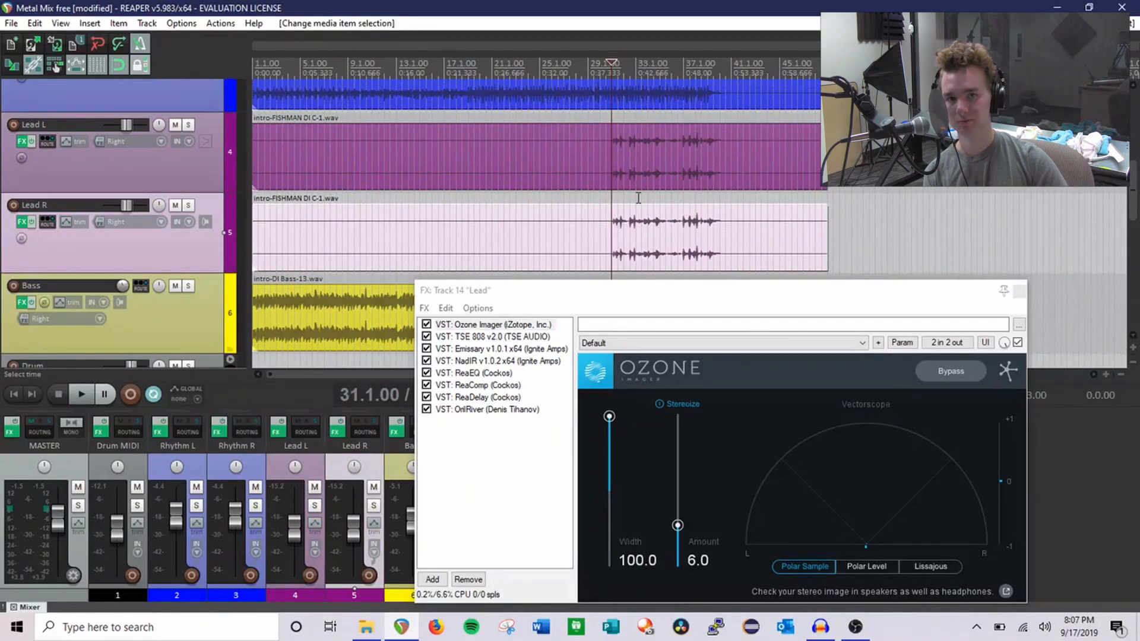
# Step: Examine Ozone Imager's width and Stereoize amount in relation to the two lead guitar tracks
pyautogui.moveTo(694, 290); pyautogui.dragTo(710, 129)
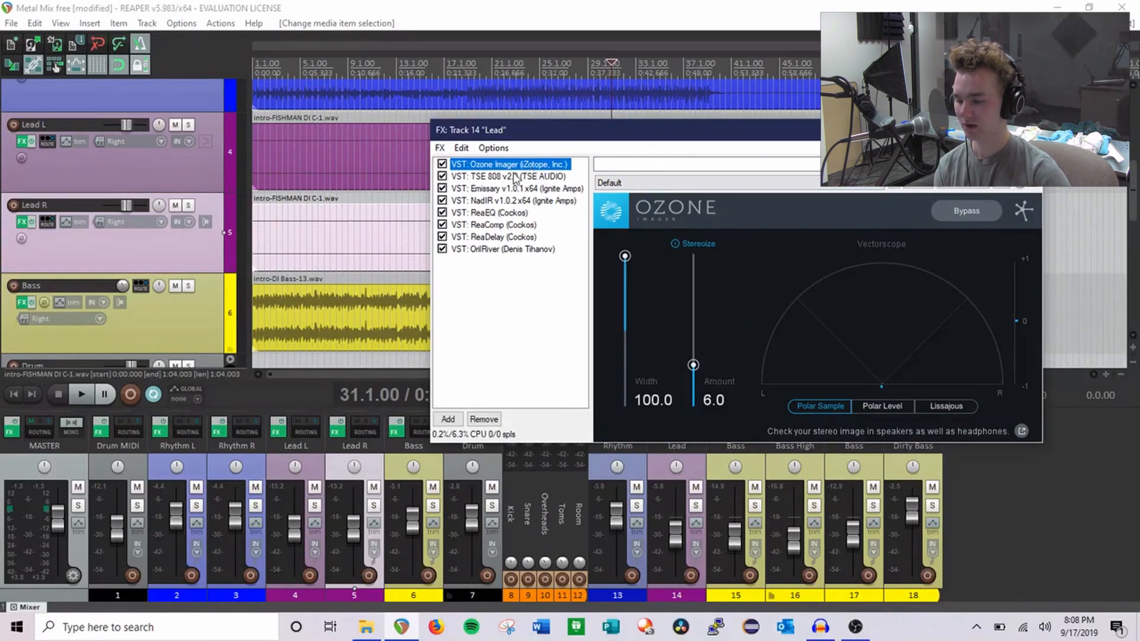
pyautogui.moveTo(730, 132); pyautogui.dragTo(772, 280)
pyautogui.click(426, 237)
pyautogui.moveTo(552, 280); pyautogui.dragTo(586, 269)
pyautogui.click(611, 212)
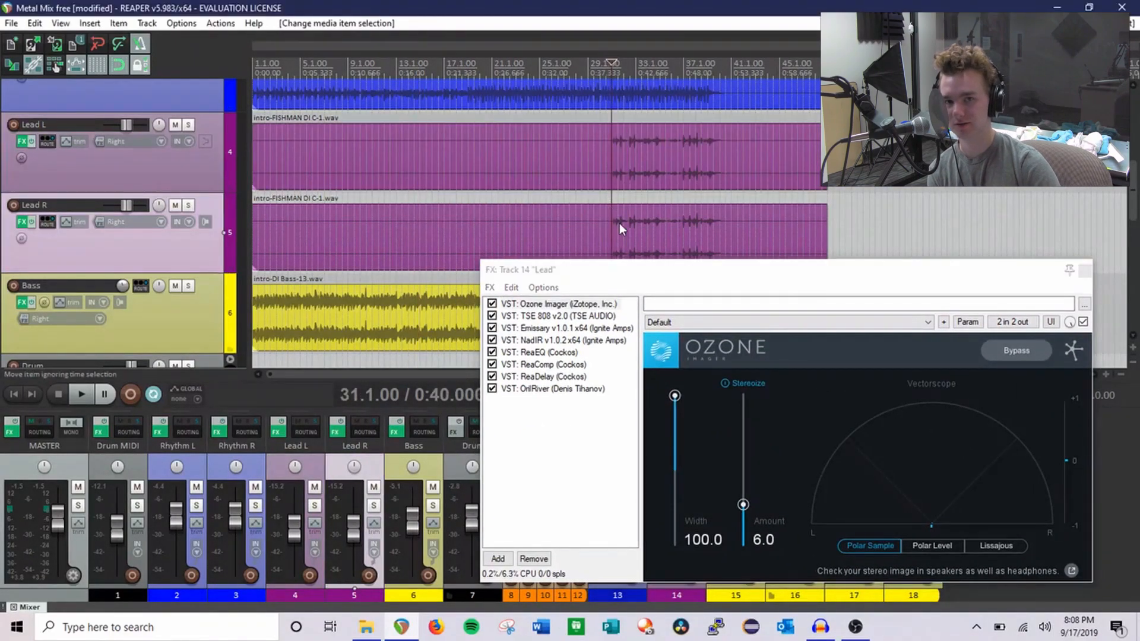
pyautogui.moveTo(676, 270); pyautogui.dragTo(671, 128)
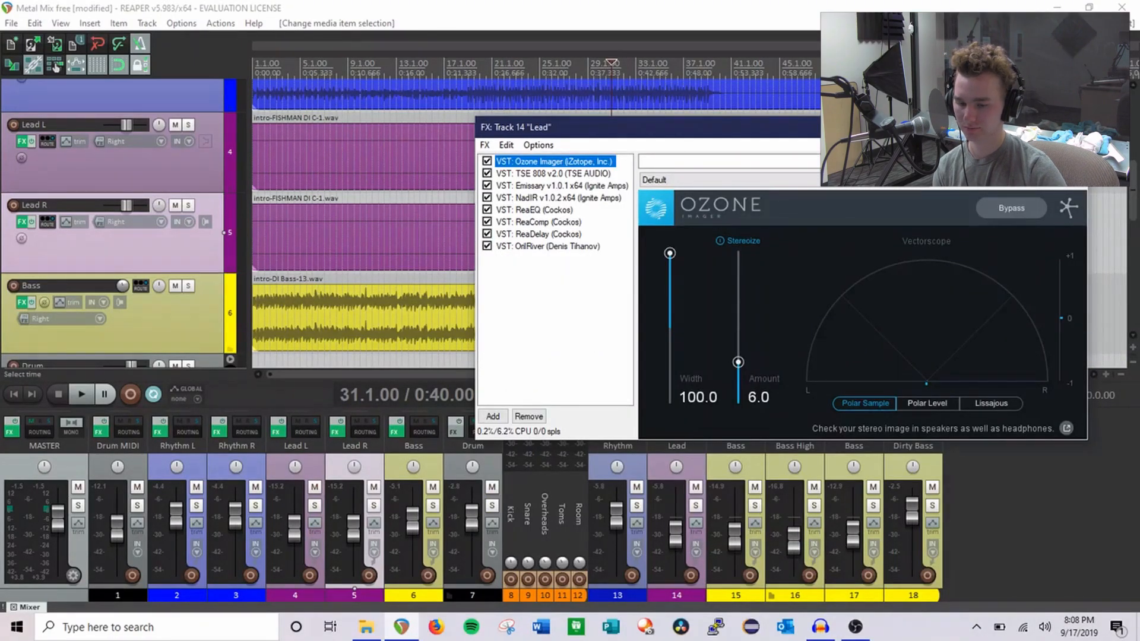
# Step: Close the Lead bus effects chain, save the project and select the Bass track
pyautogui.press('Escape')
pyautogui.hotkey('ctrl', 's')
pyautogui.scroll(-3, 95, 212)
pyautogui.click(34, 189)
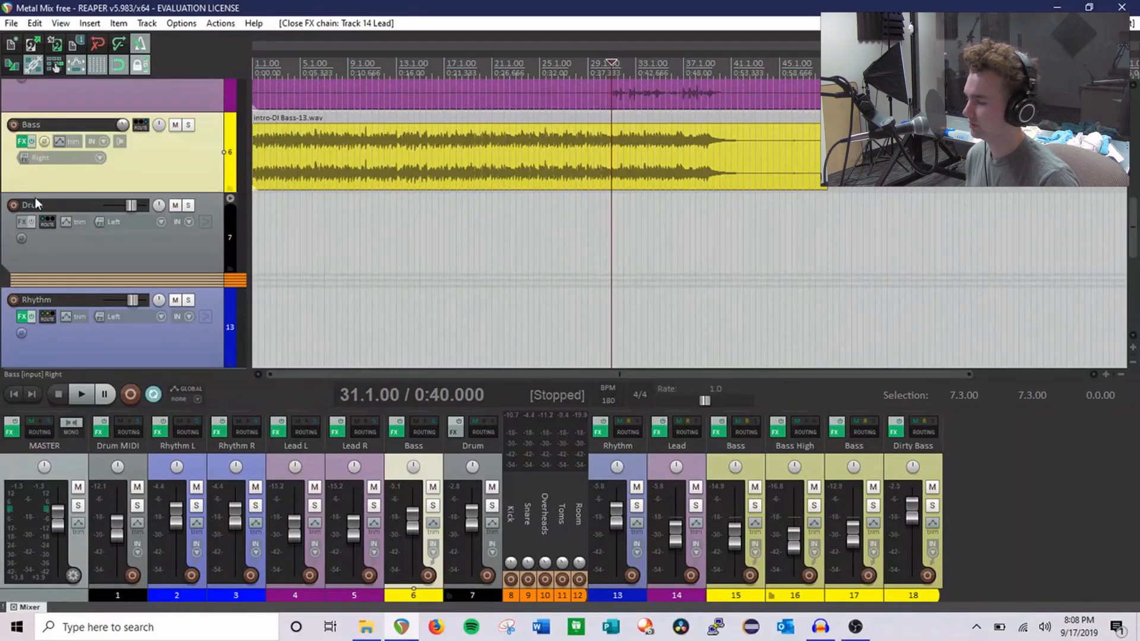
# Step: Solo the Rhythm bus and audition it from the start of the song with its effects enabled
pyautogui.scroll(2, 99, 205)
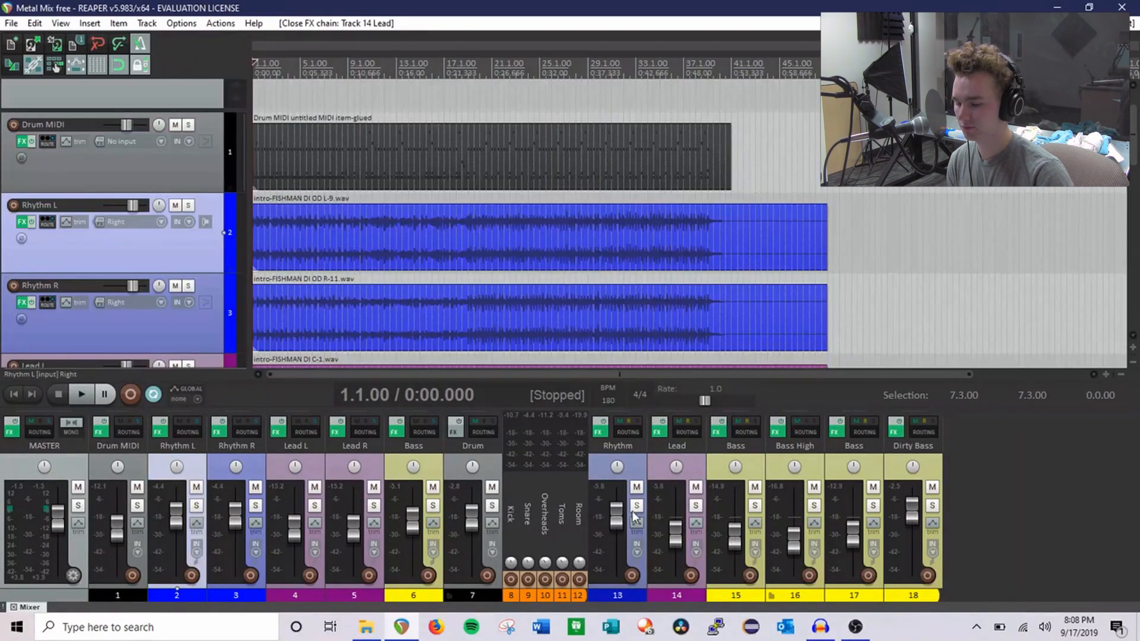
pyautogui.click(636, 505)
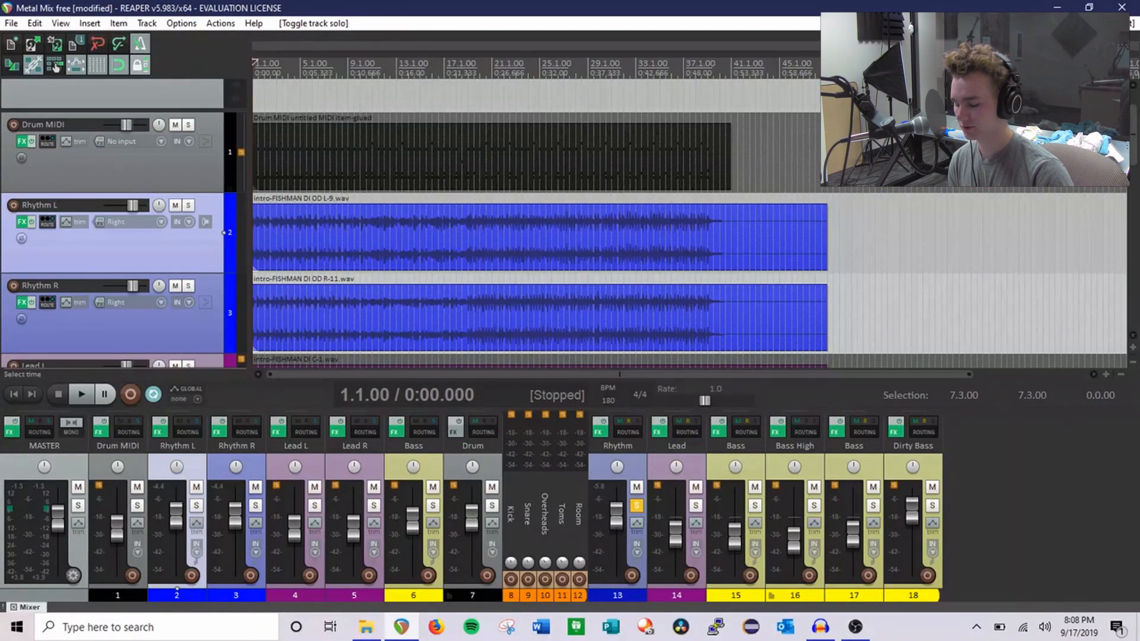
pyautogui.press('space')
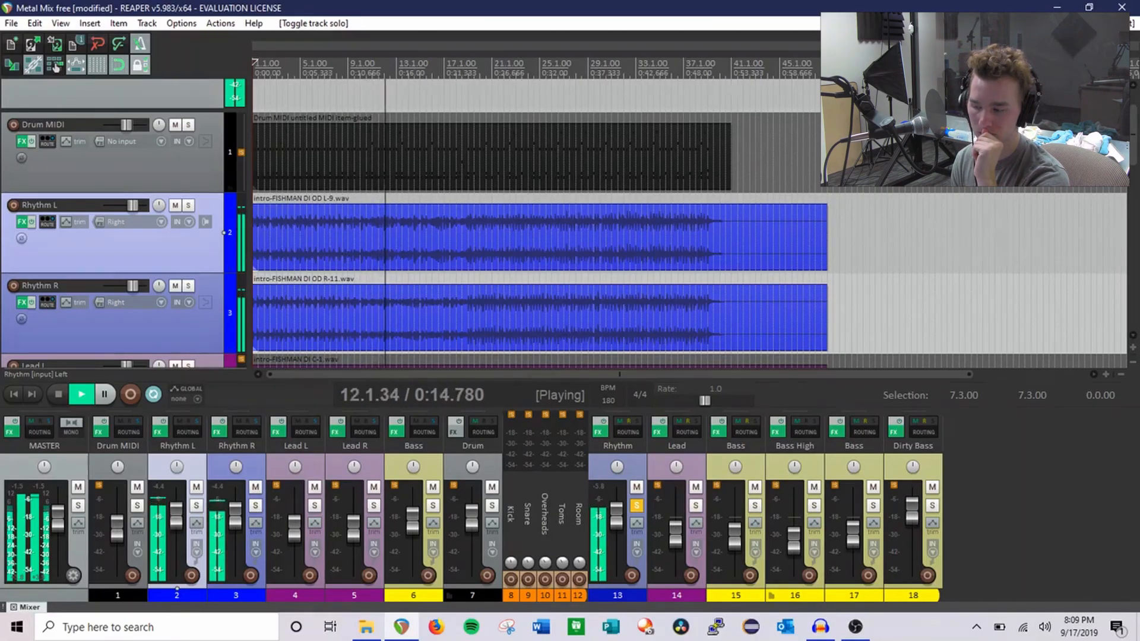
pyautogui.press('space')
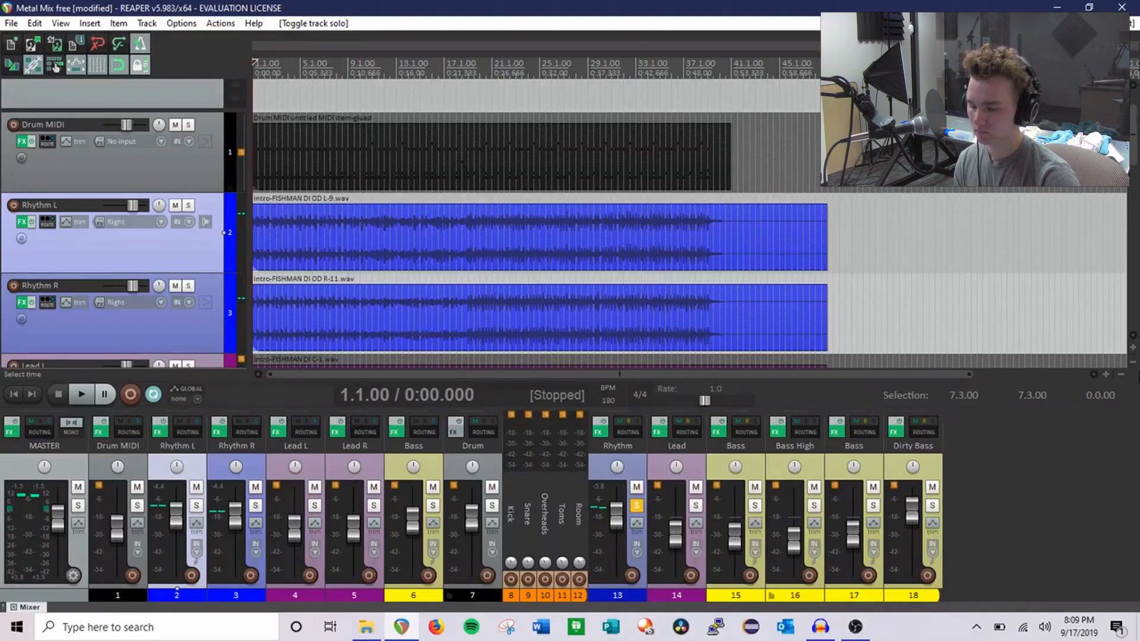
# Step: Audition the soloed Rhythm bus from the start with its effects bypassed, and re-enable them while playing from bar 9
pyautogui.click(599, 425)
pyautogui.press('space')
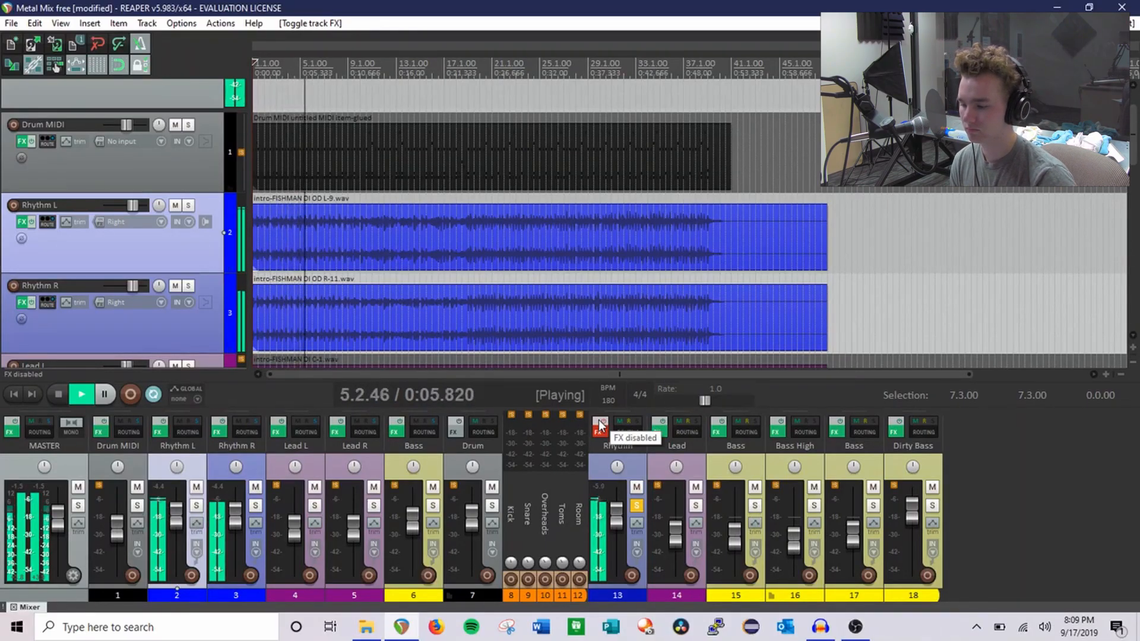
pyautogui.click(338, 243)
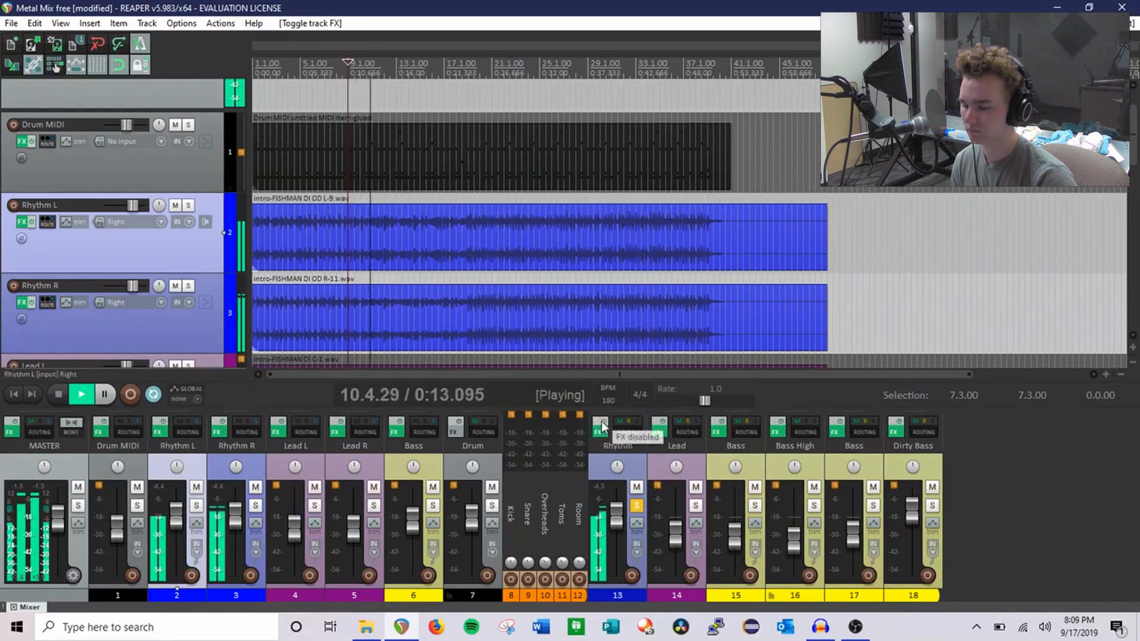
# Step: Unsolo the Rhythm bus to hear the full mix, stop playback and save the project
pyautogui.click(637, 506)
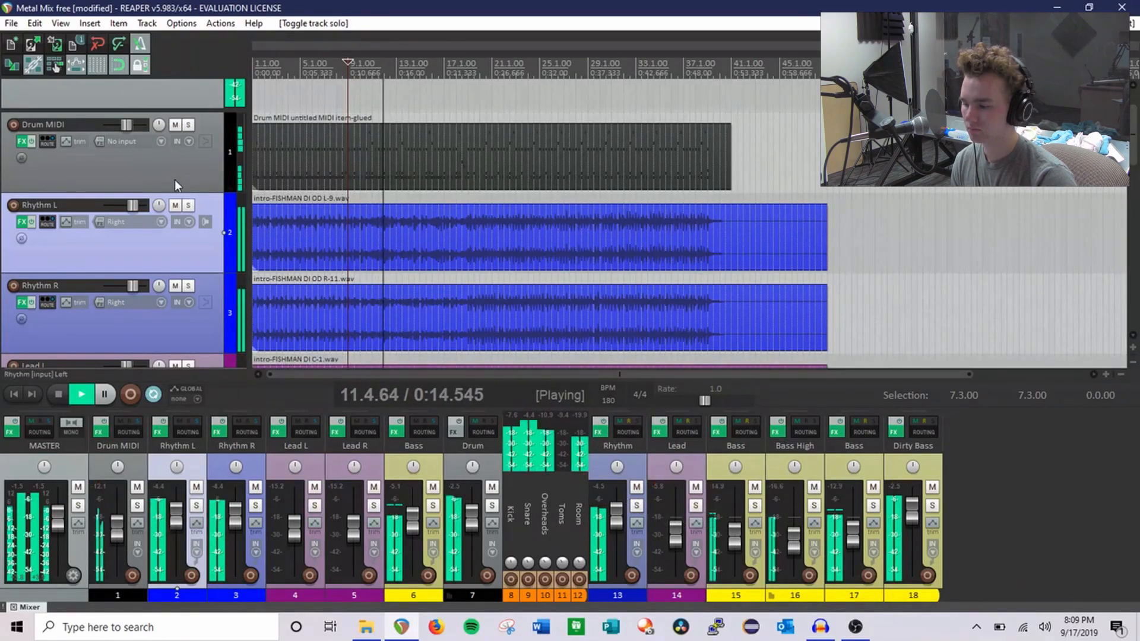
pyautogui.scroll(-3, 175, 180)
pyautogui.press('space')
pyautogui.hotkey('ctrl', 's')
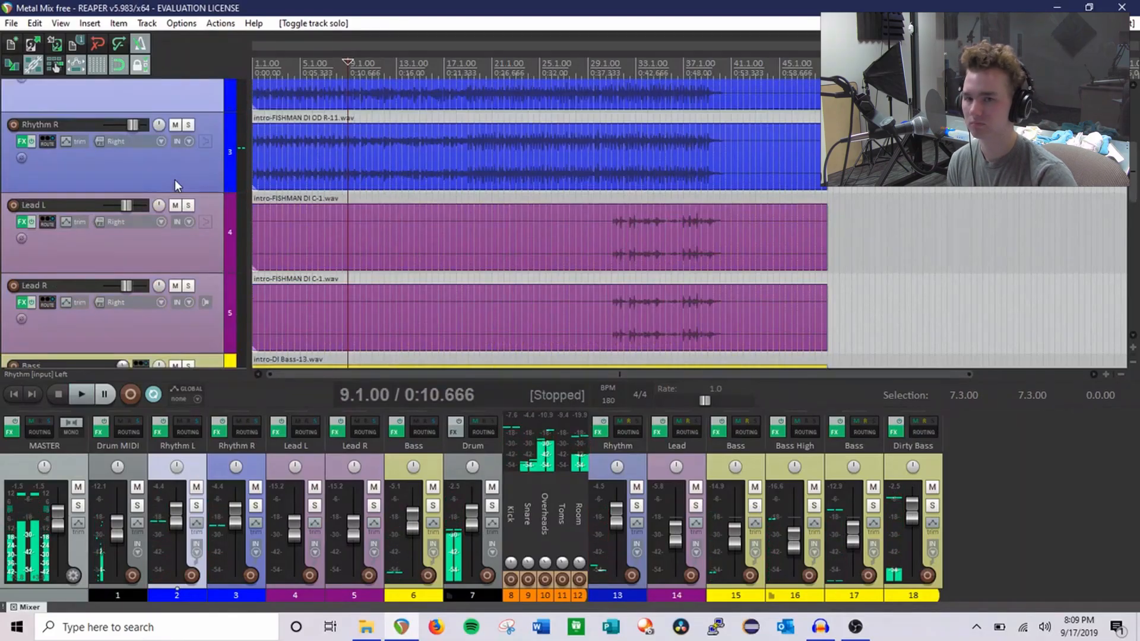
# Step: Solo the Lead bus, save the project and audition the lead guitars from 30.3.00
pyautogui.scroll(-1, 187, 169)
pyautogui.click(605, 154)
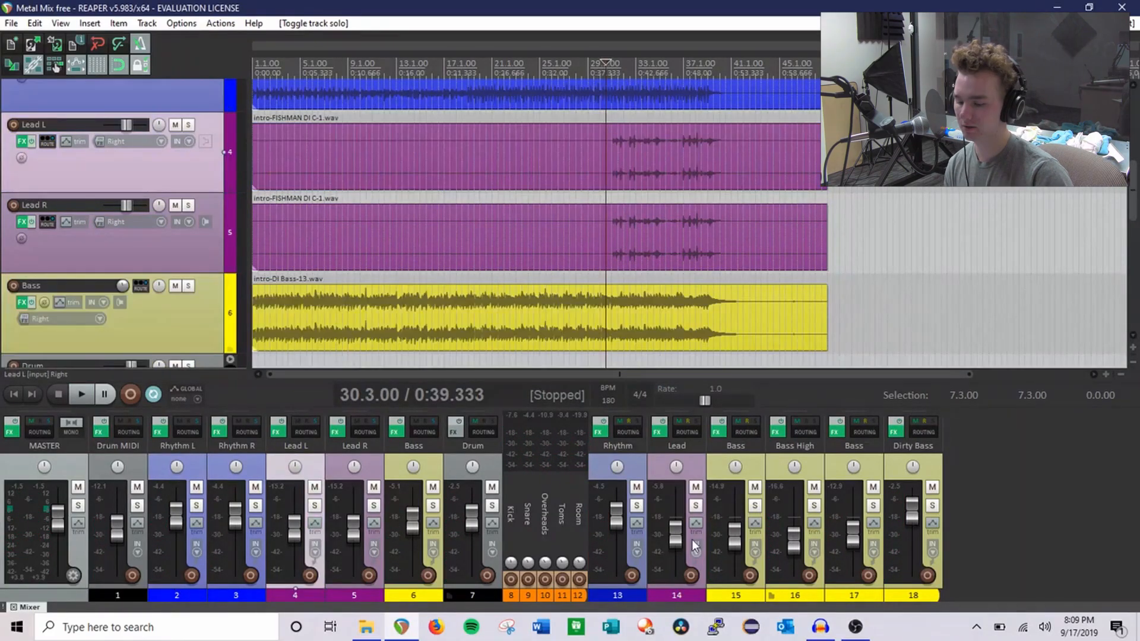
pyautogui.click(696, 505)
pyautogui.hotkey('ctrl', 's')
pyautogui.press('space')
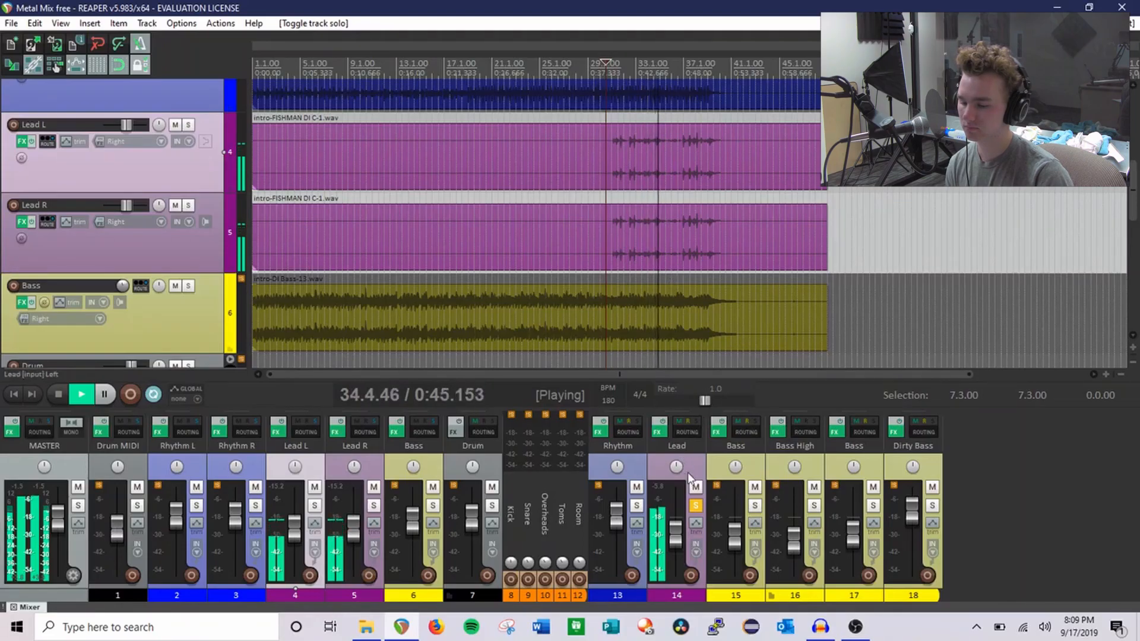
pyautogui.press('space')
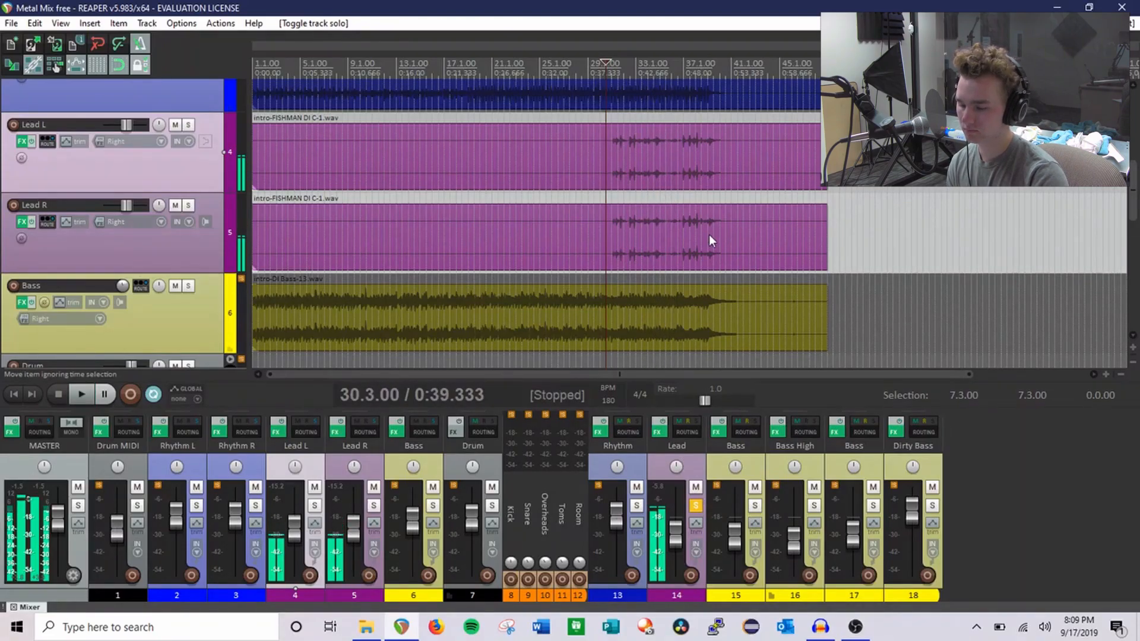
# Step: Unsolo the Lead bus, save the project and audition the full mix from 30.3.00
pyautogui.click(696, 506)
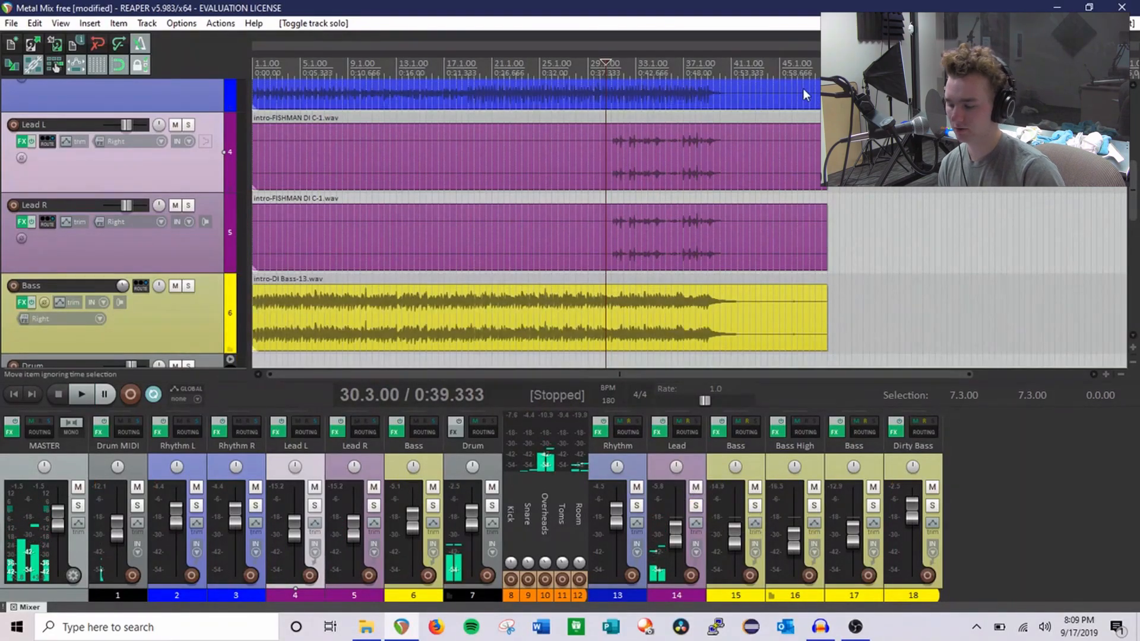
pyautogui.hotkey('ctrl', 's')
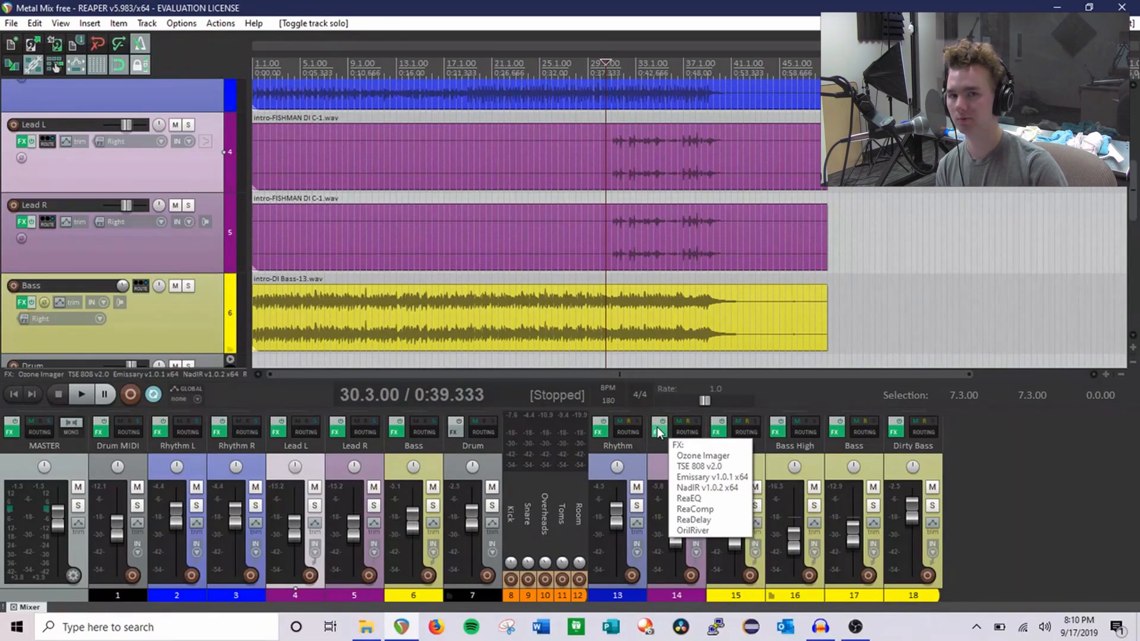
pyautogui.press('space')
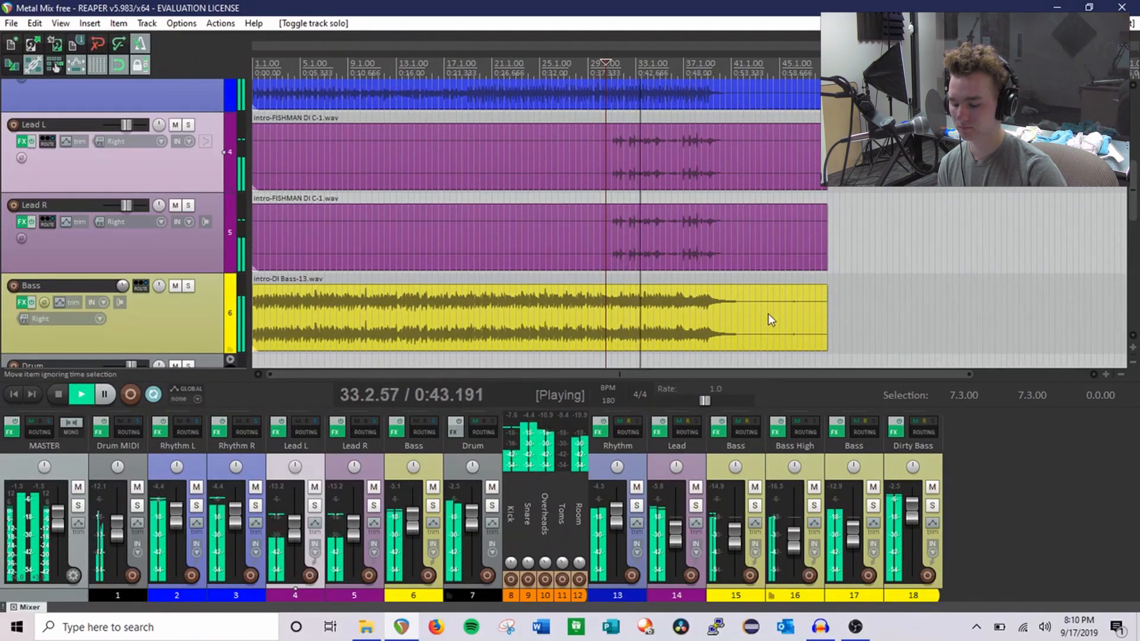
pyautogui.press('space')
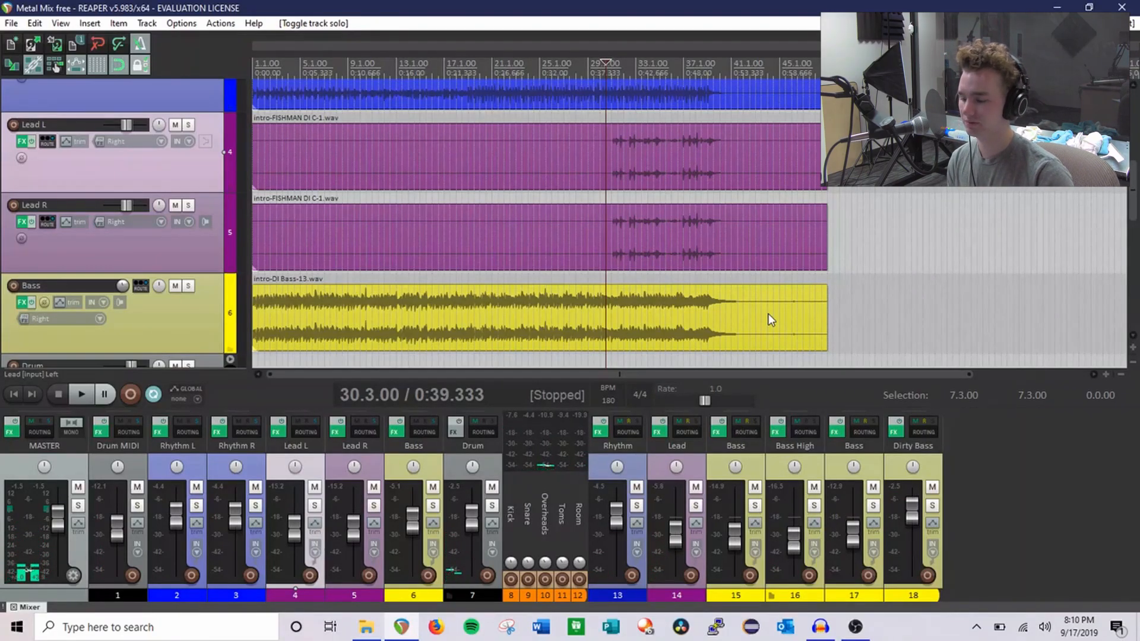
# Step: Solo Bass track 6 and audition it from the start of the song with all bass effects enabled
pyautogui.click(10, 431)
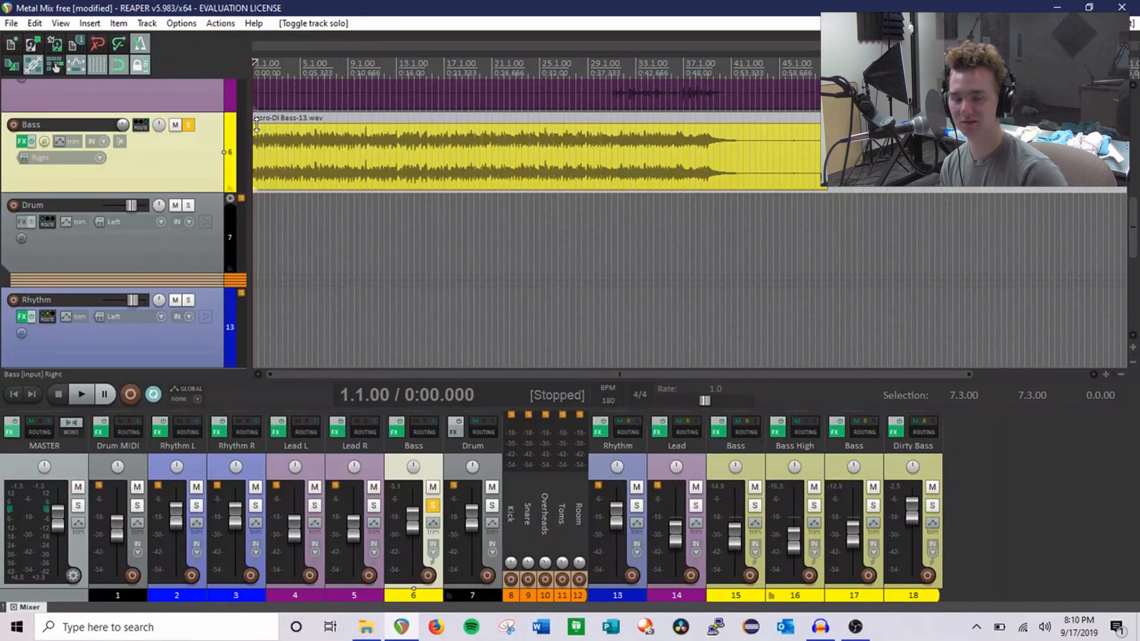
pyautogui.press('space')
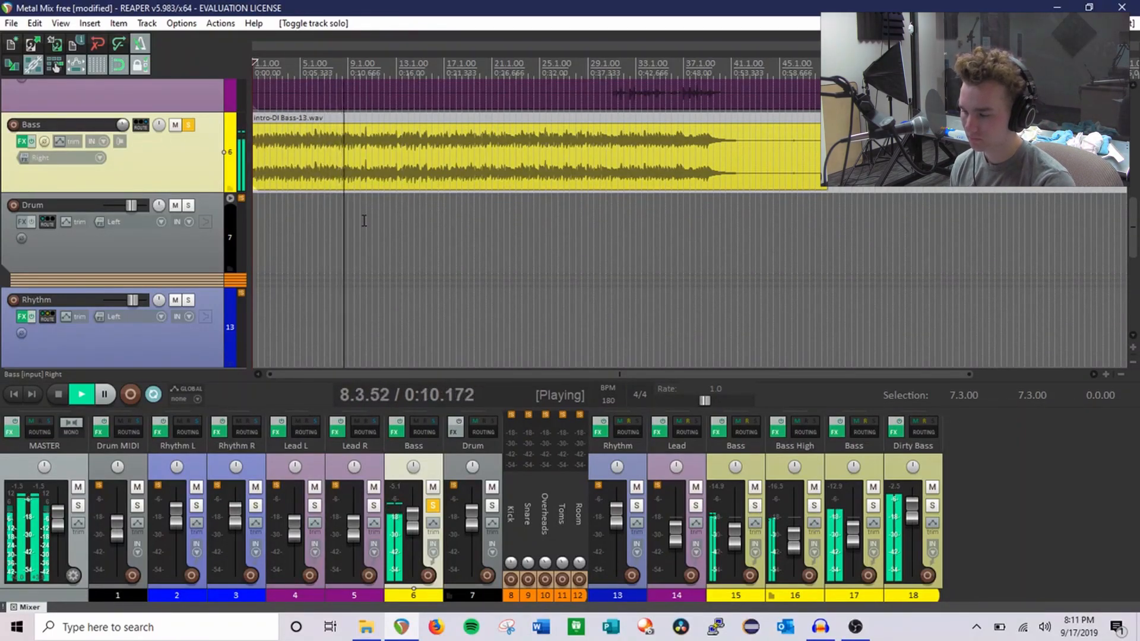
pyautogui.press('space')
# Step: Audition the bass with the effects on tracks 15 to 18 bypassed, and restore them and unsolo track 6
pyautogui.click(718, 424)
pyautogui.click(843, 426)
pyautogui.click(843, 427)
pyautogui.press('space')
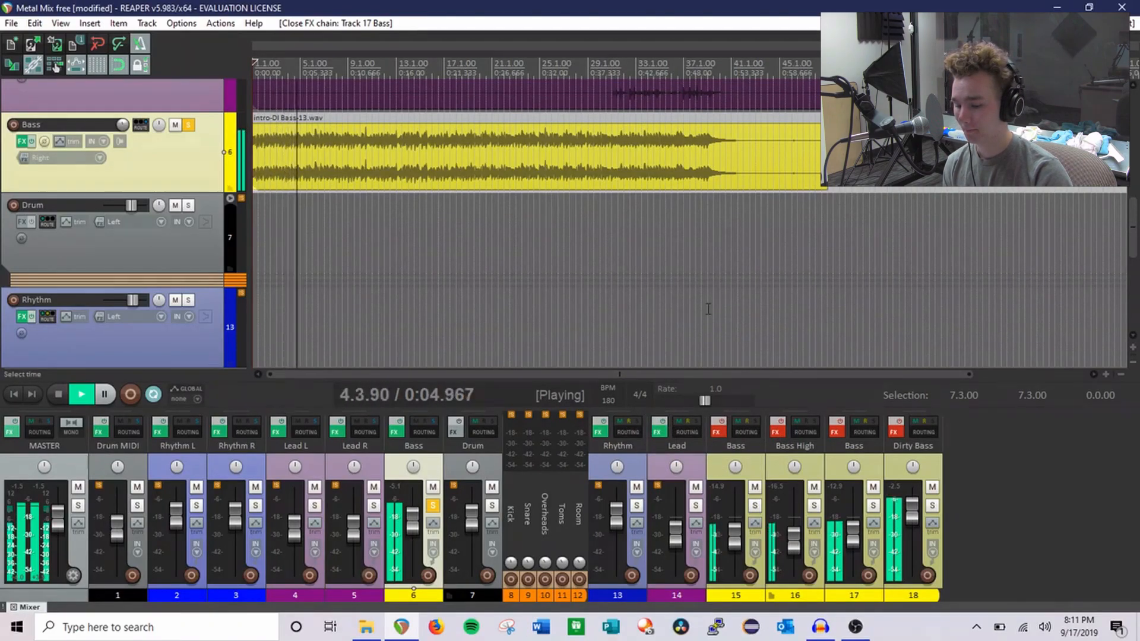
pyautogui.press('space')
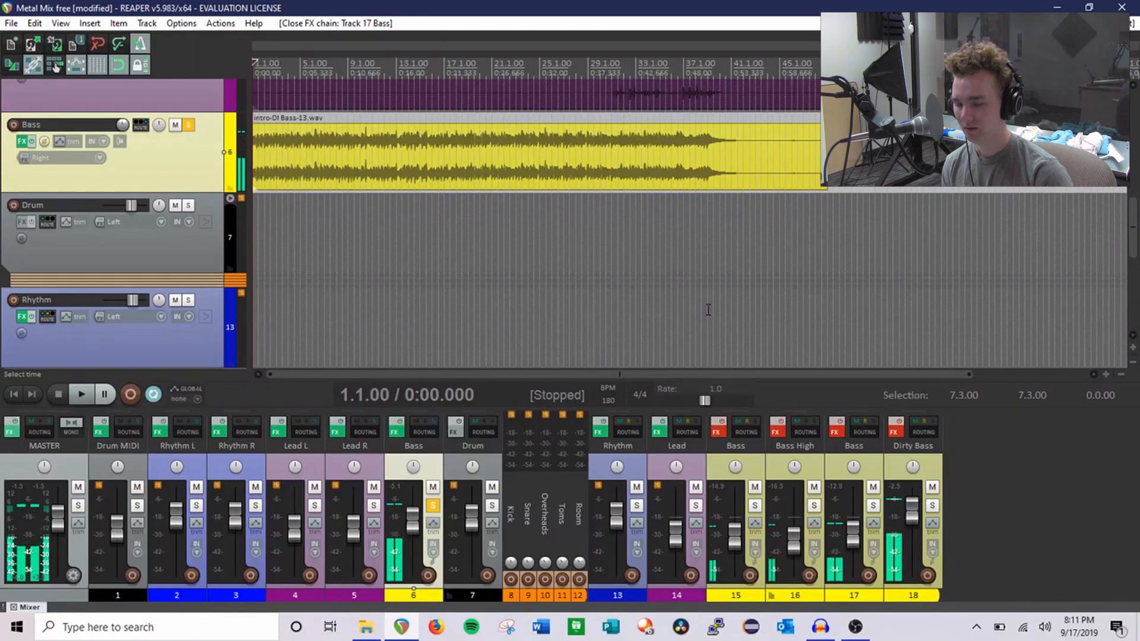
pyautogui.click(188, 124)
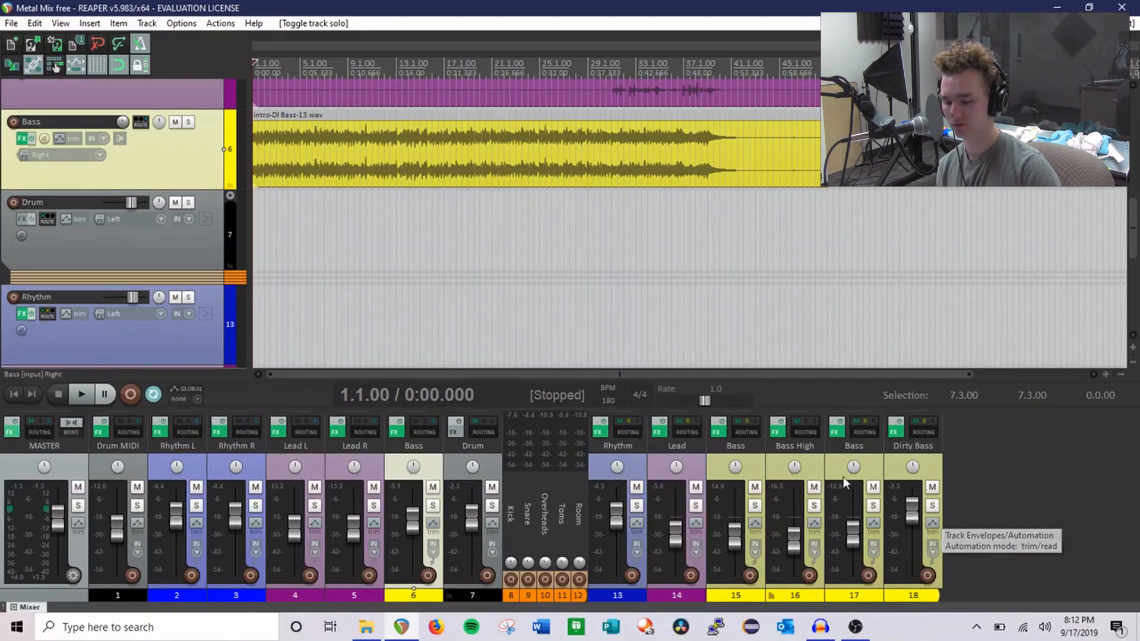
# Step: Solo Bass bus 15 and audition it from the start, unsolo it and save the project
pyautogui.click(756, 506)
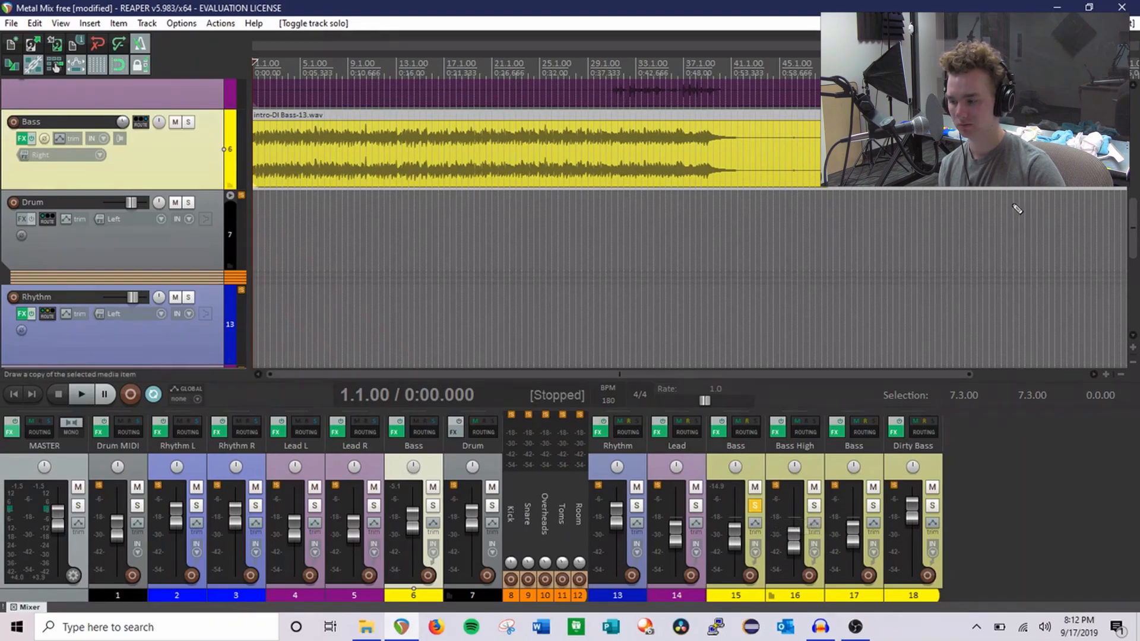
pyautogui.press('space')
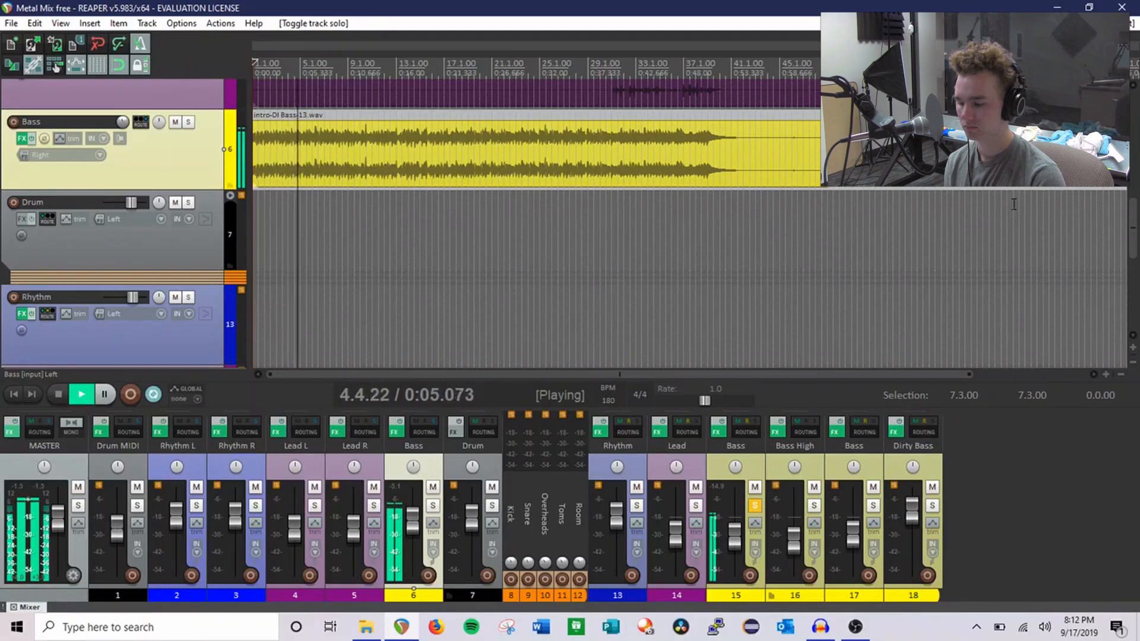
pyautogui.press('space')
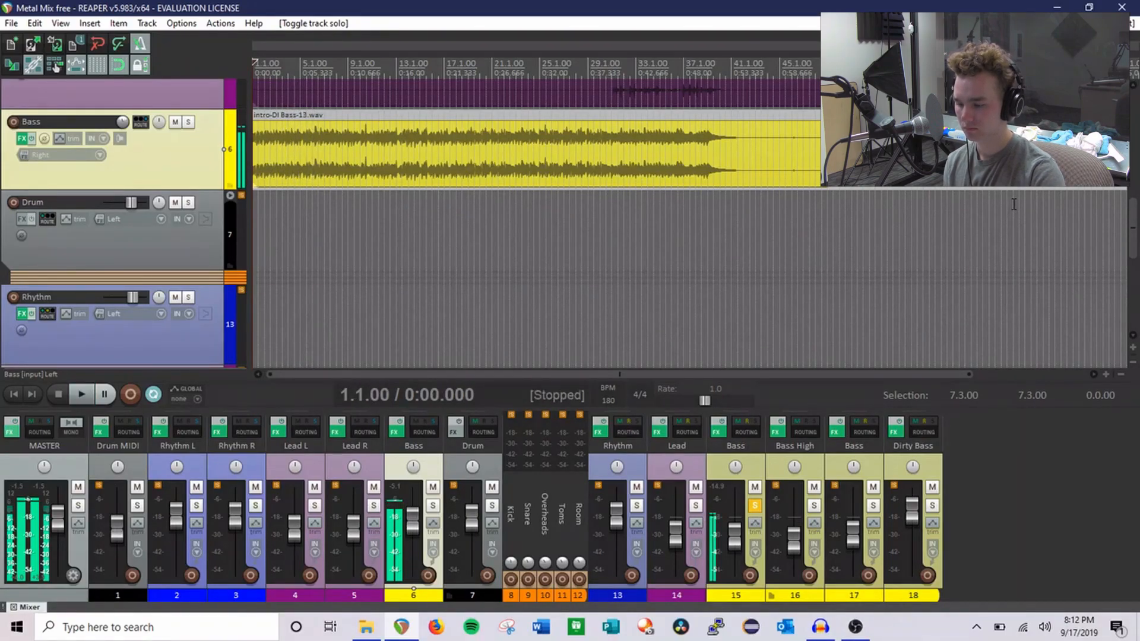
pyautogui.click(755, 505)
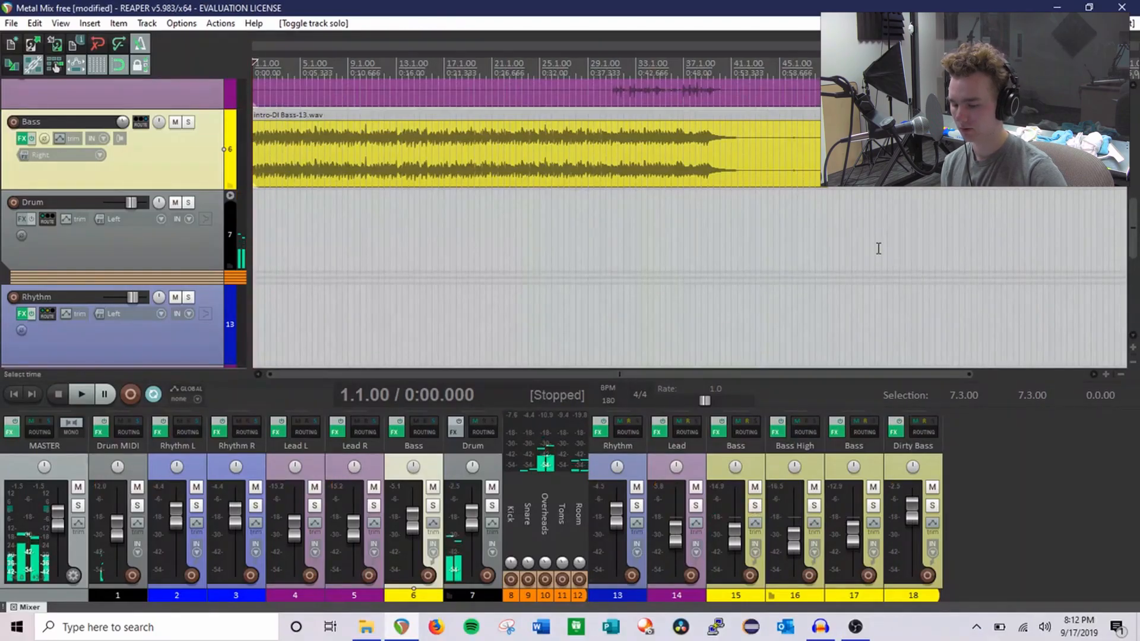
pyautogui.hotkey('ctrl', 's')
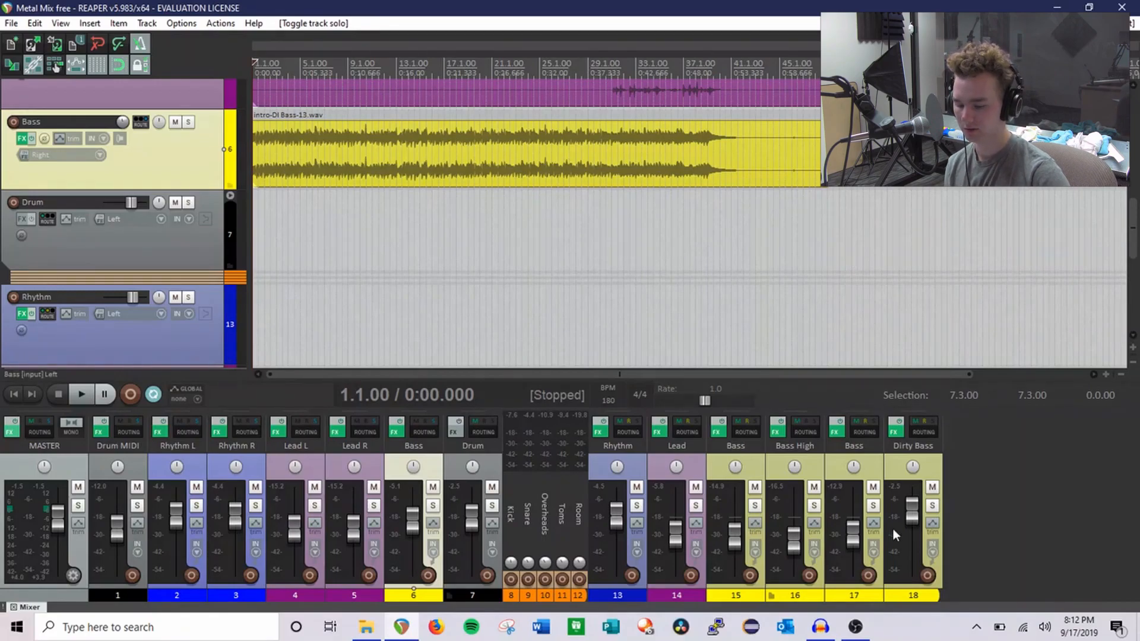
# Step: Solo Bass bus 17 and audition it from the start of the song, unsolo it and save the project
pyautogui.click(874, 506)
pyautogui.press('space')
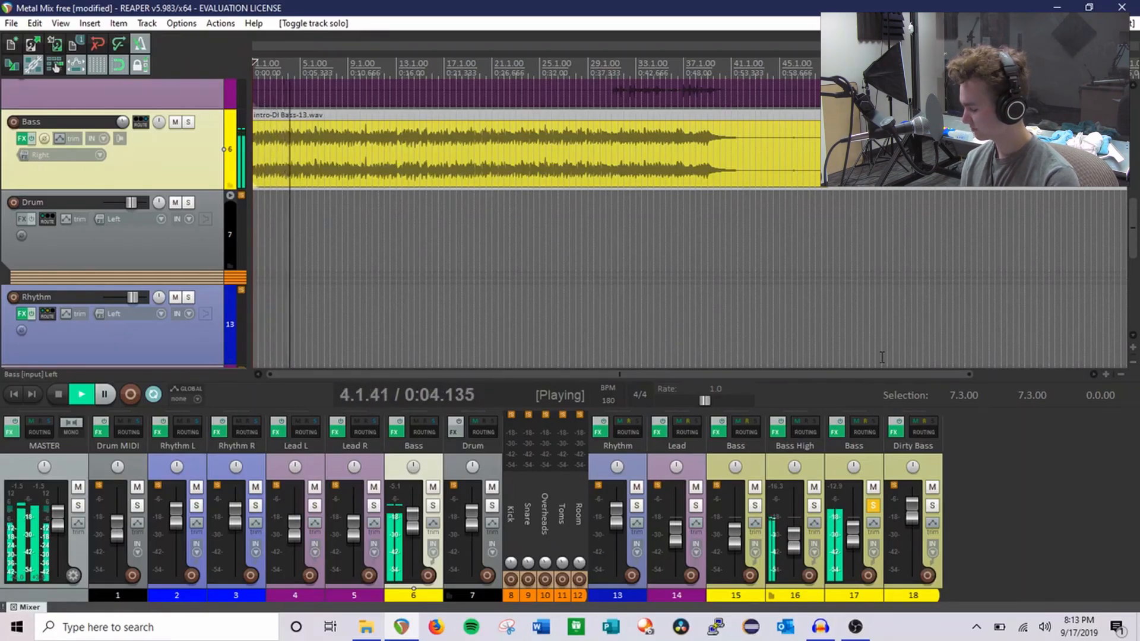
pyautogui.press('space')
pyautogui.click(872, 506)
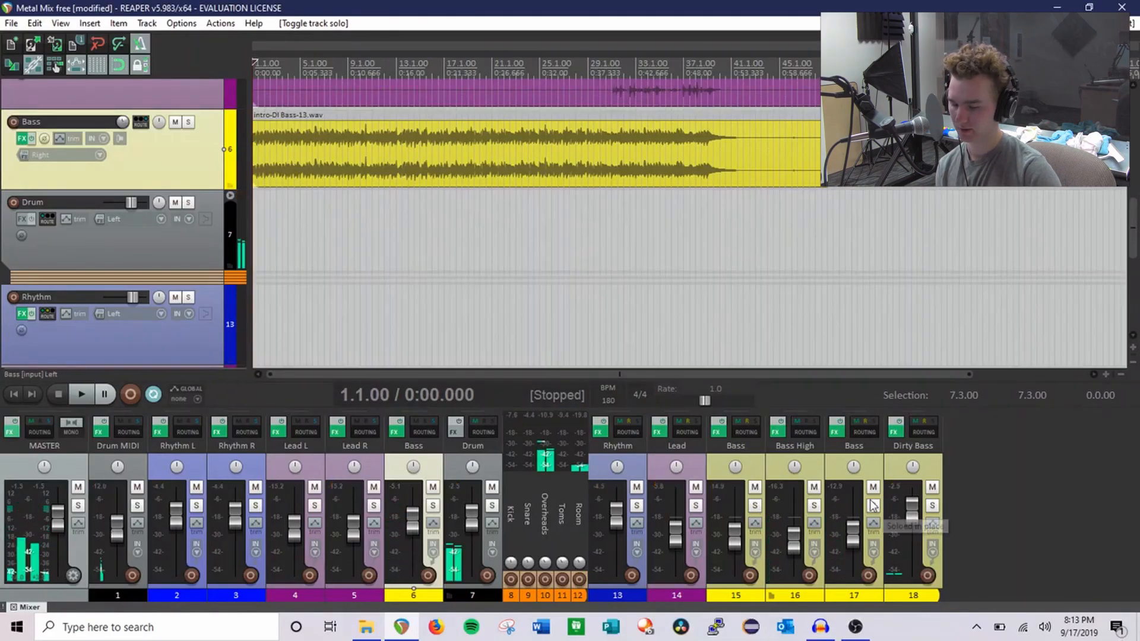
pyautogui.hotkey('ctrl', 's')
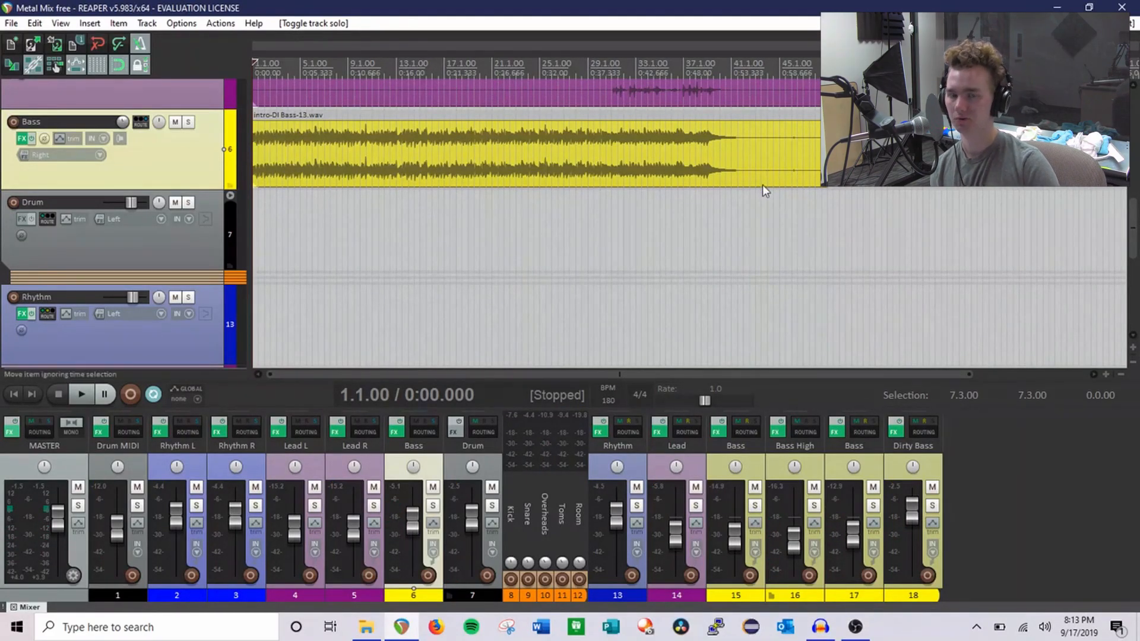
# Step: Solo the Dirty Bass bus on track 18 and audition it from the start, unsolo it and save the project
pyautogui.click(932, 505)
pyautogui.hotkey('ctrl', 's')
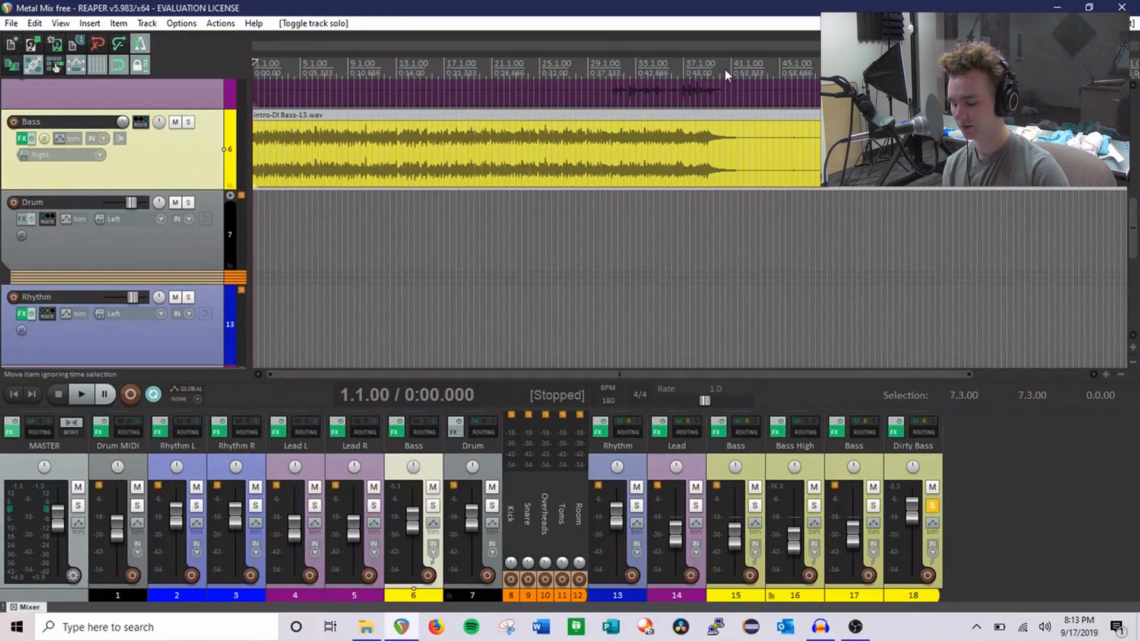
pyautogui.press('space')
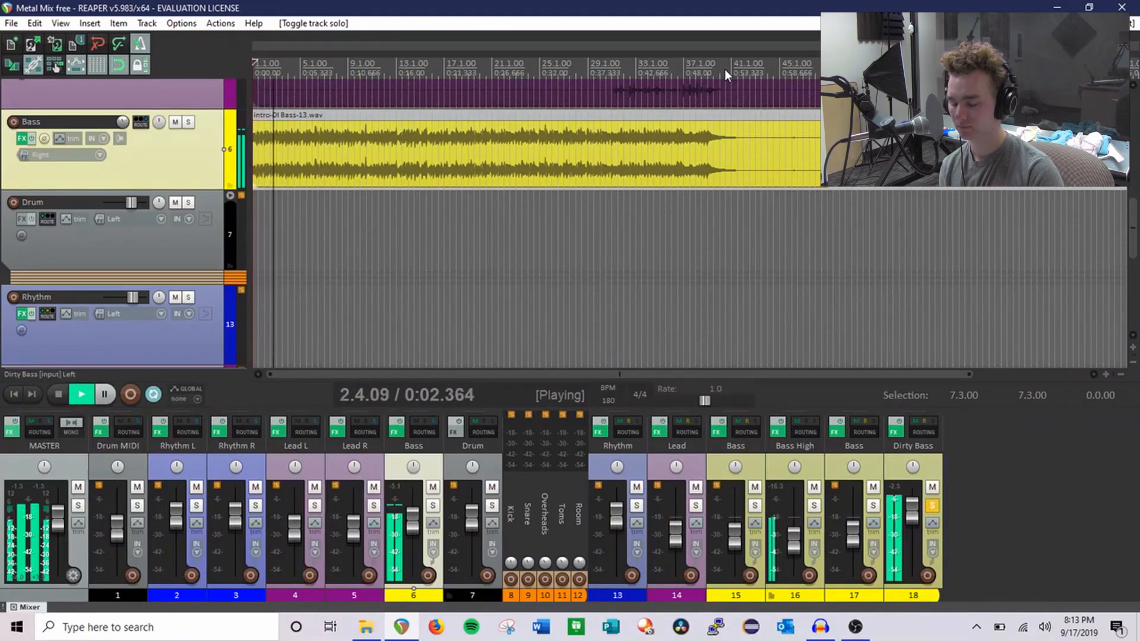
pyautogui.press('space')
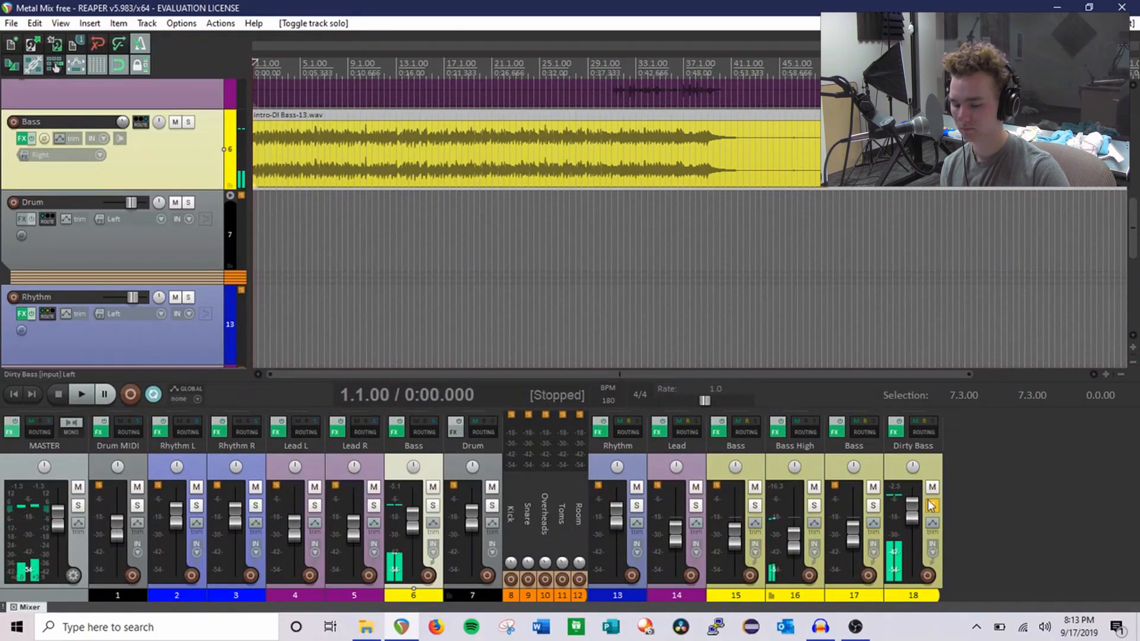
pyautogui.hotkey('ctrl', 's')
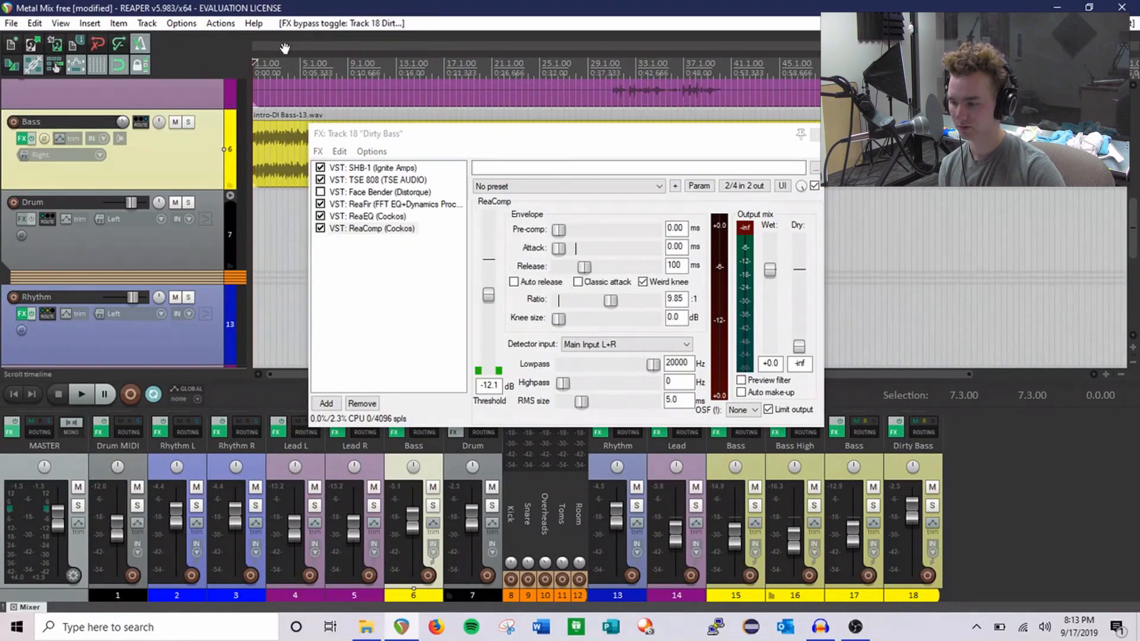
# Step: Audition soloed Bass track 6 while toggling Face Bender in the Dirty Bass effects chain, close the chain and save the project
pyautogui.press('space')
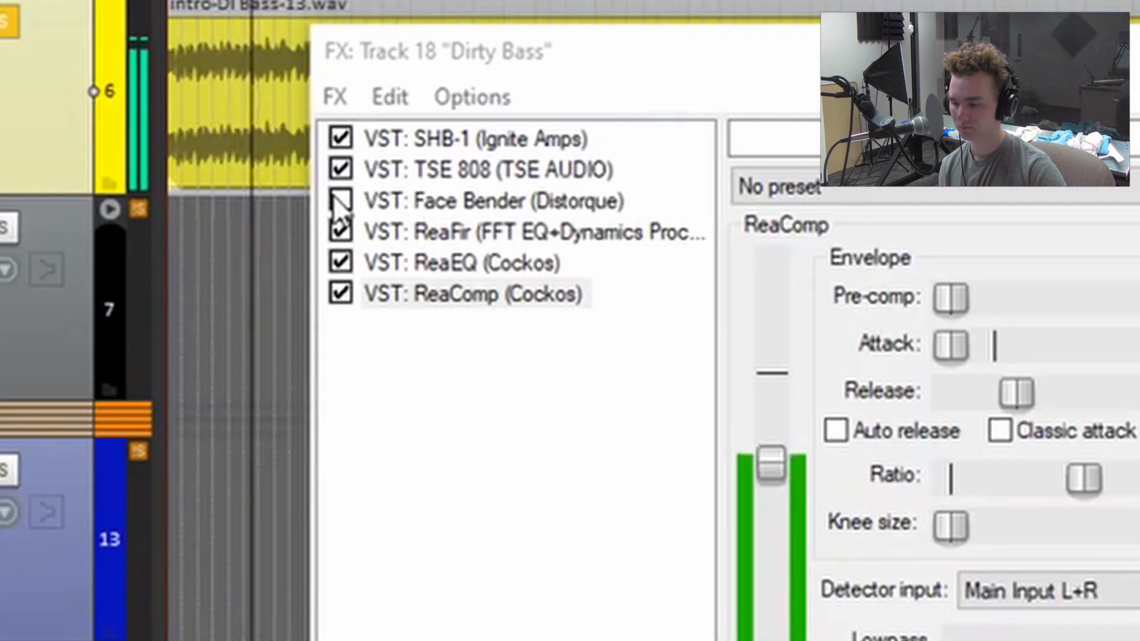
pyautogui.click(320, 193)
pyautogui.click(341, 201)
pyautogui.click(340, 200)
pyautogui.click(820, 132)
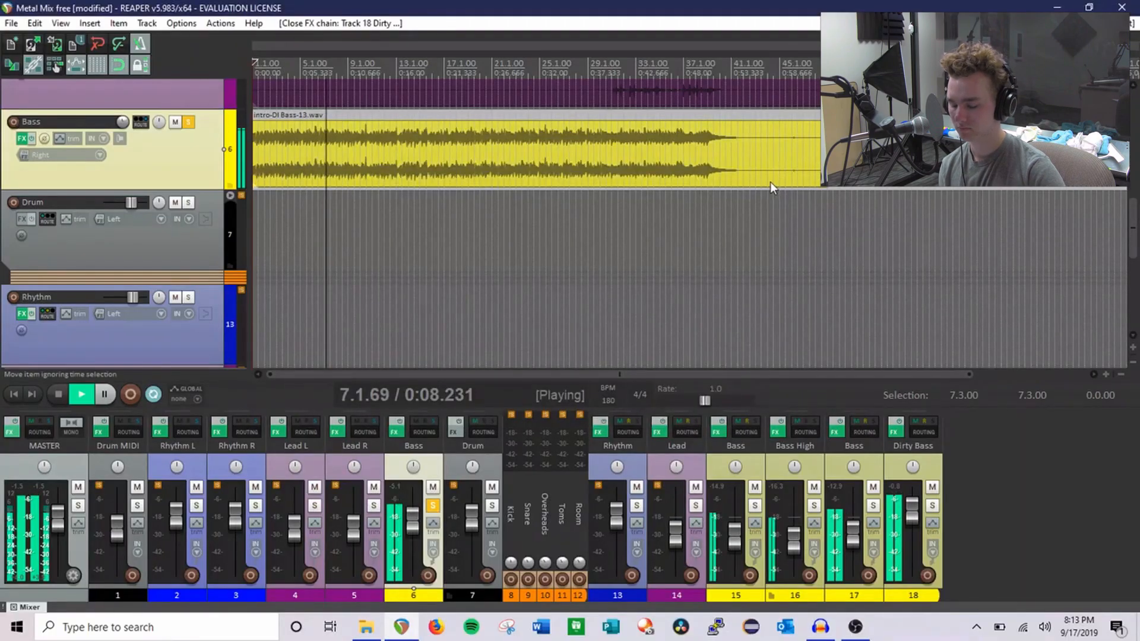
pyautogui.press('space')
pyautogui.hotkey('ctrl', 's')
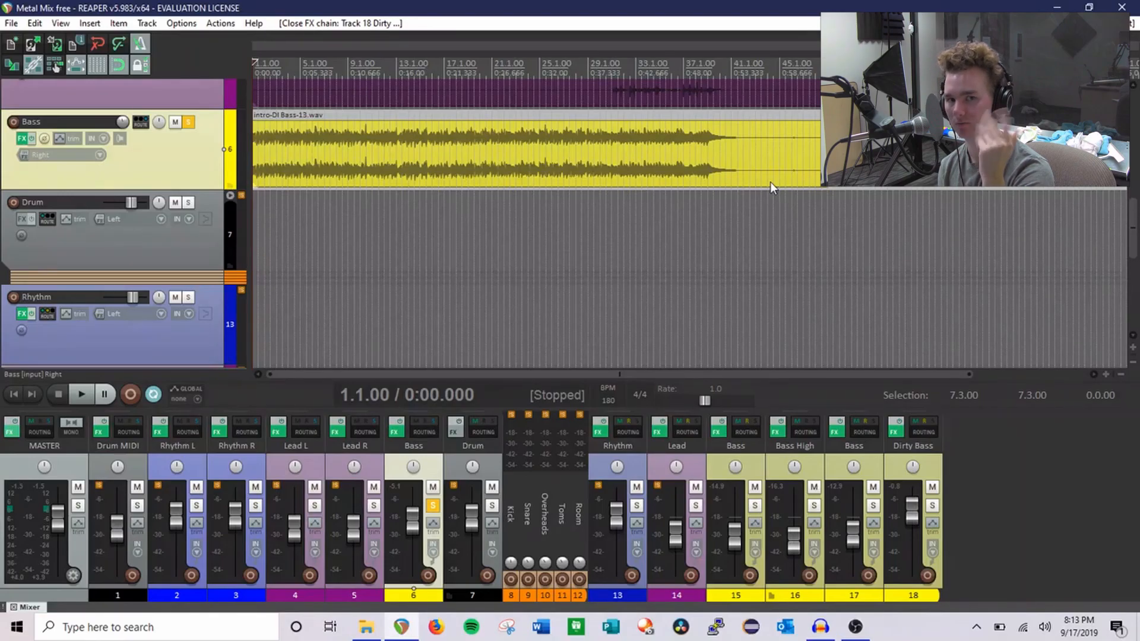
# Step: Move the solo from Bass track 6 to Bass bus 15 and save the project
pyautogui.click(433, 505)
pyautogui.click(755, 506)
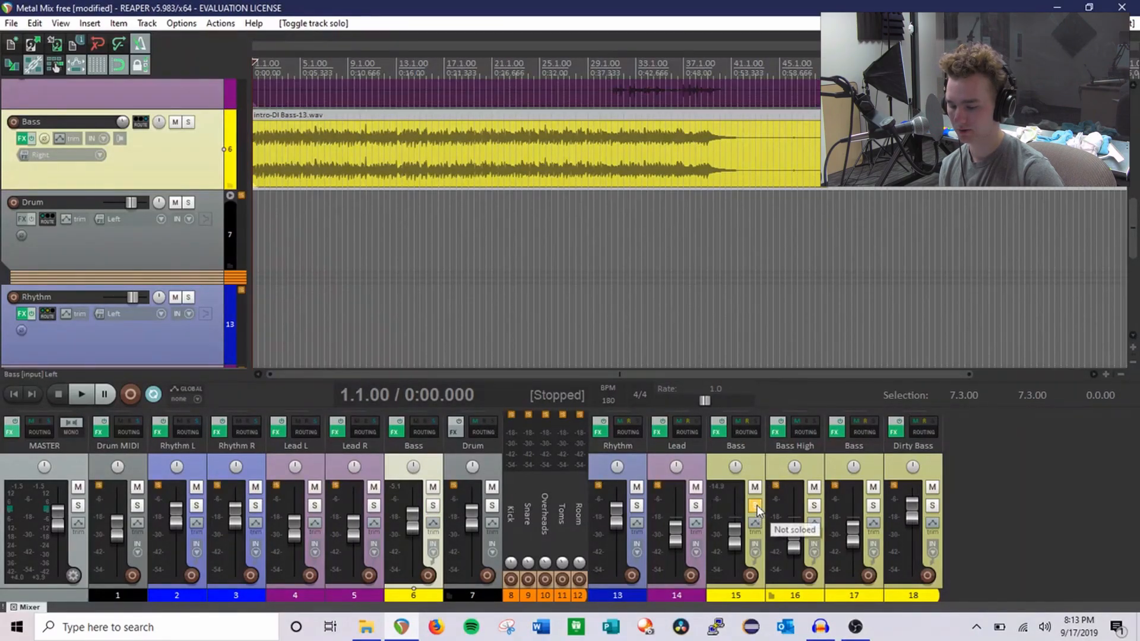
pyautogui.hotkey('ctrl', 's')
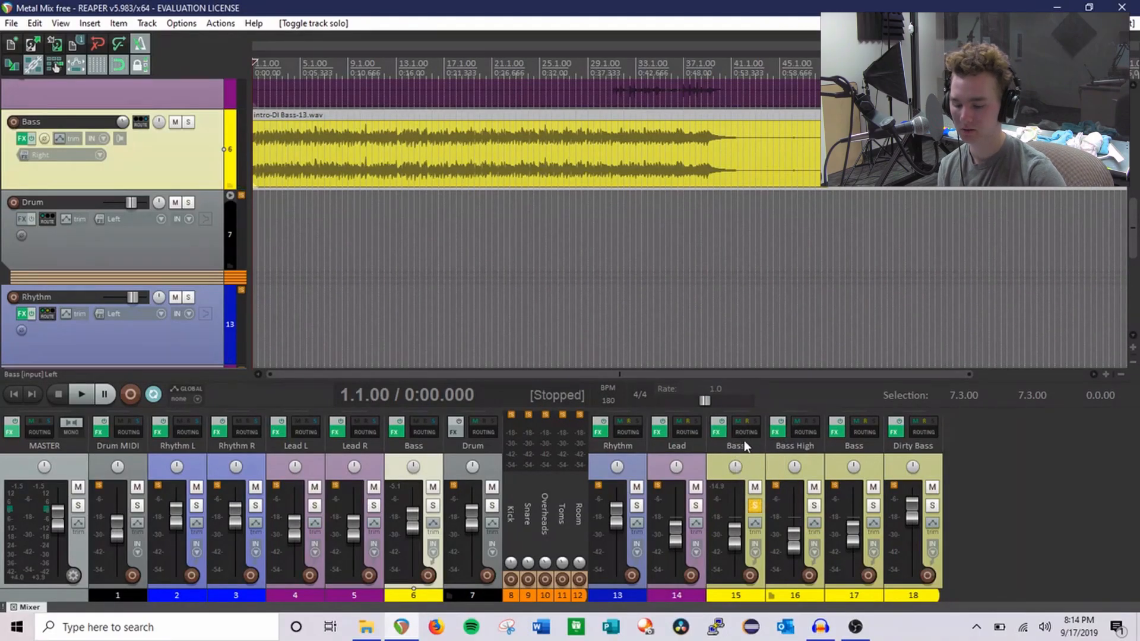
# Step: Examine the first ReaEQ's high-pass and low-pass bands and the TSE BOD overdrive settings in Bass bus 15's effects chain
pyautogui.click(717, 432)
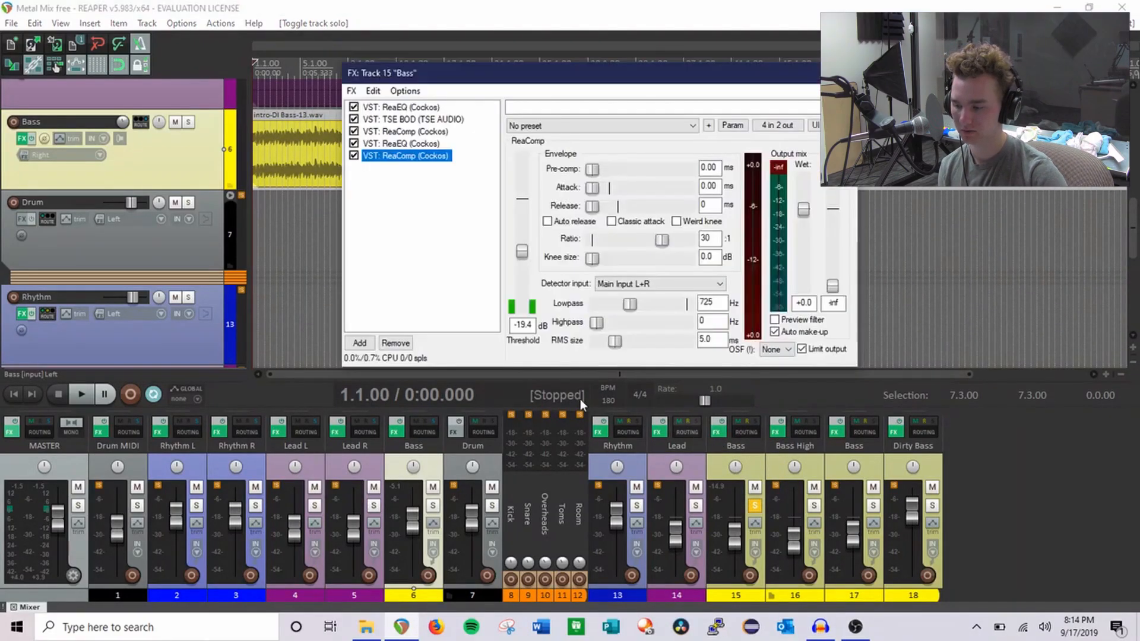
pyautogui.click(391, 107)
pyautogui.moveTo(551, 223)
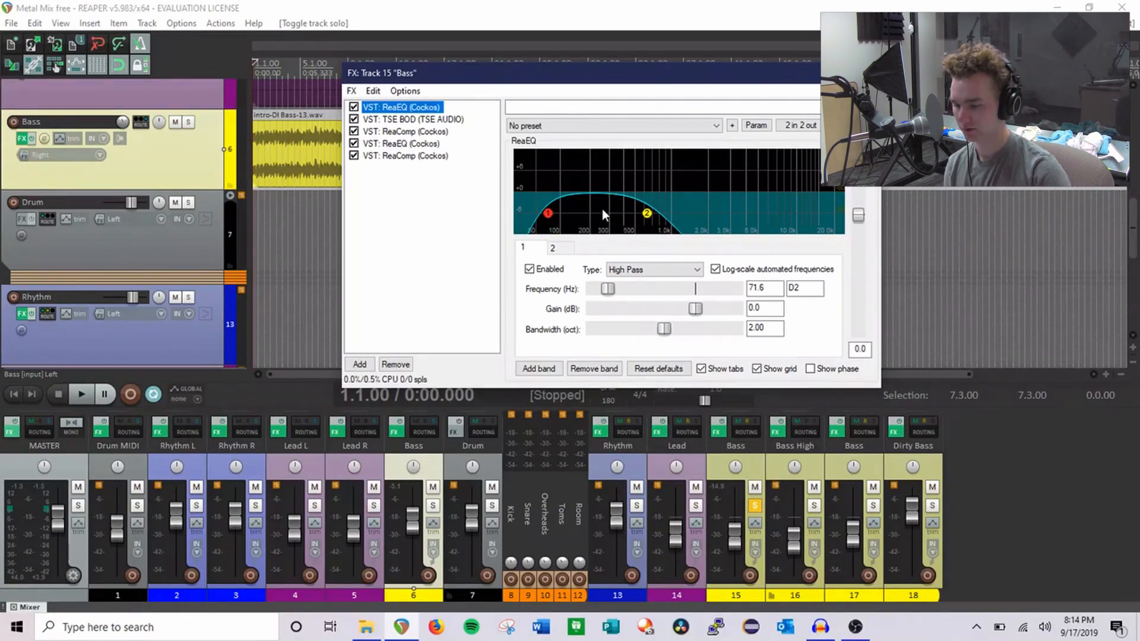
pyautogui.click(648, 214)
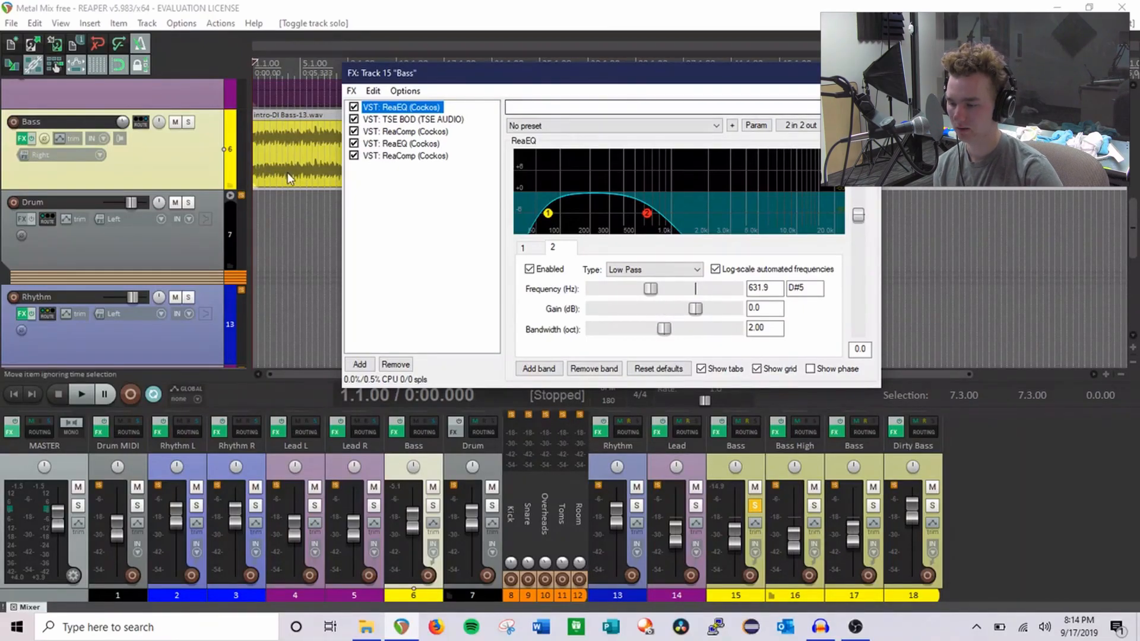
pyautogui.click(437, 121)
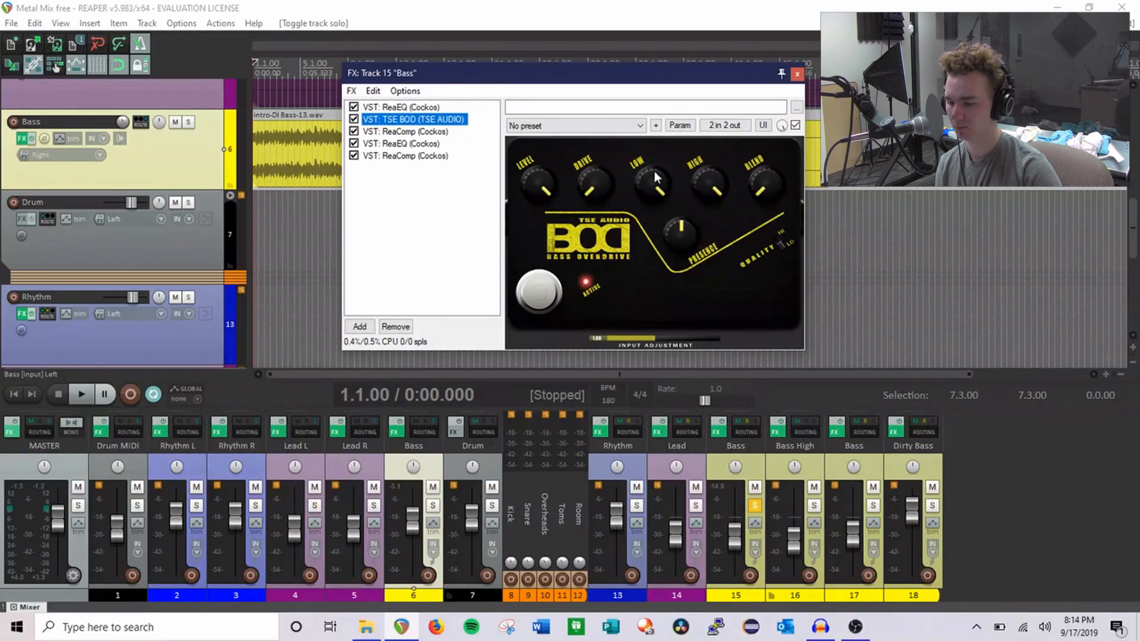
pyautogui.click(601, 185)
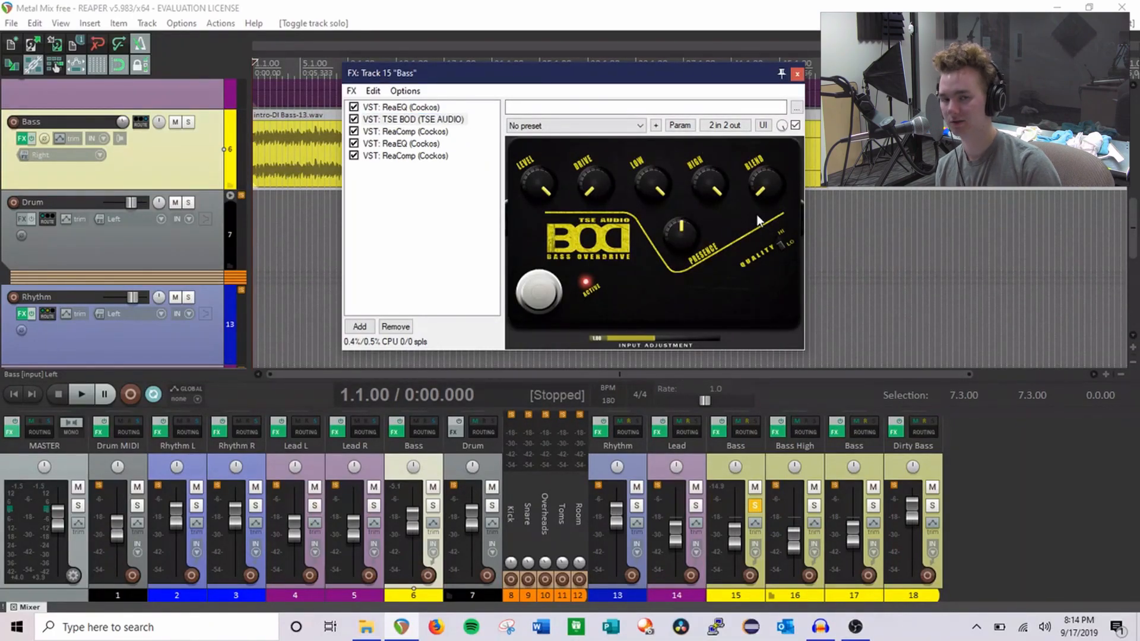
pyautogui.click(403, 108)
pyautogui.click(409, 120)
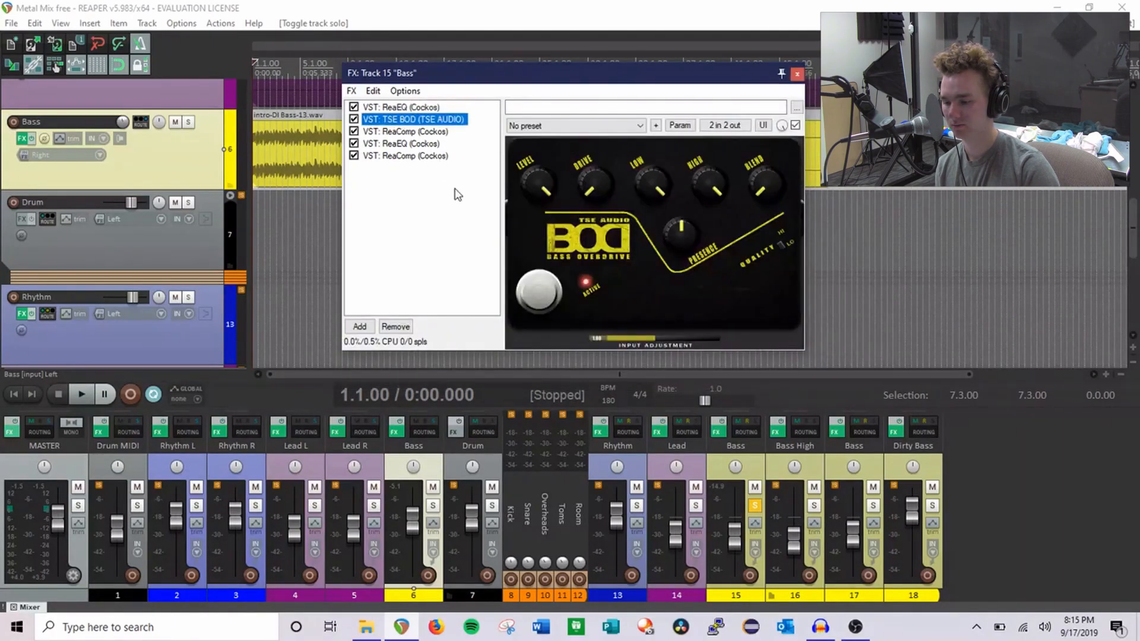
# Step: Examine the Driving Rock Bass ReaComp, the second ReaEQ and the final ReaComp in bus 15's effects chain
pyautogui.click(415, 131)
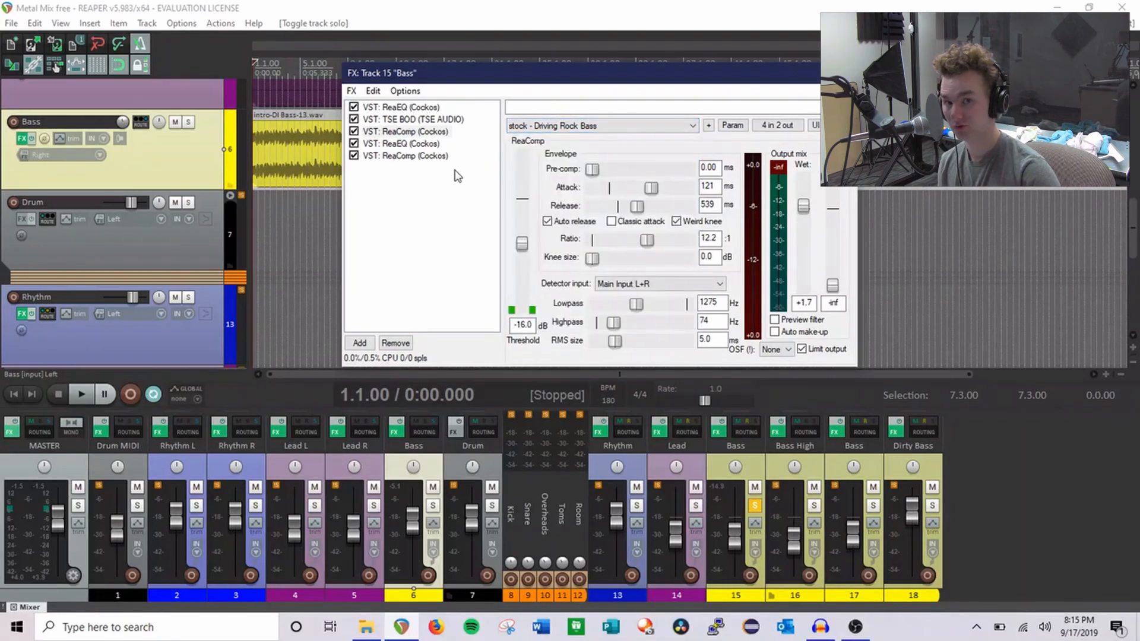
pyautogui.click(399, 143)
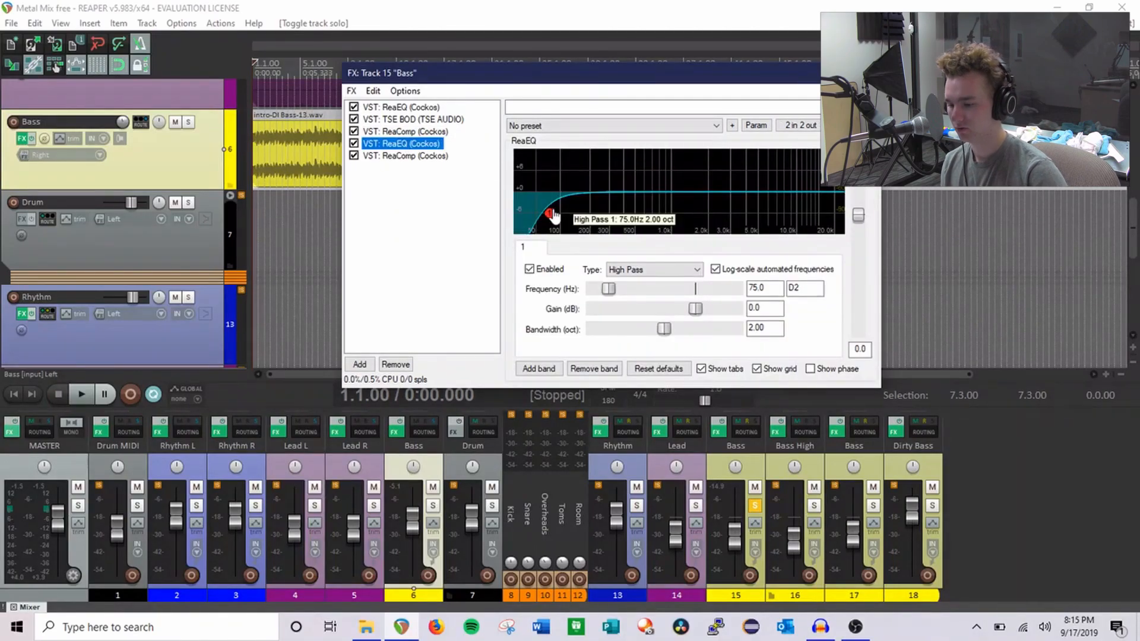
pyautogui.click(423, 156)
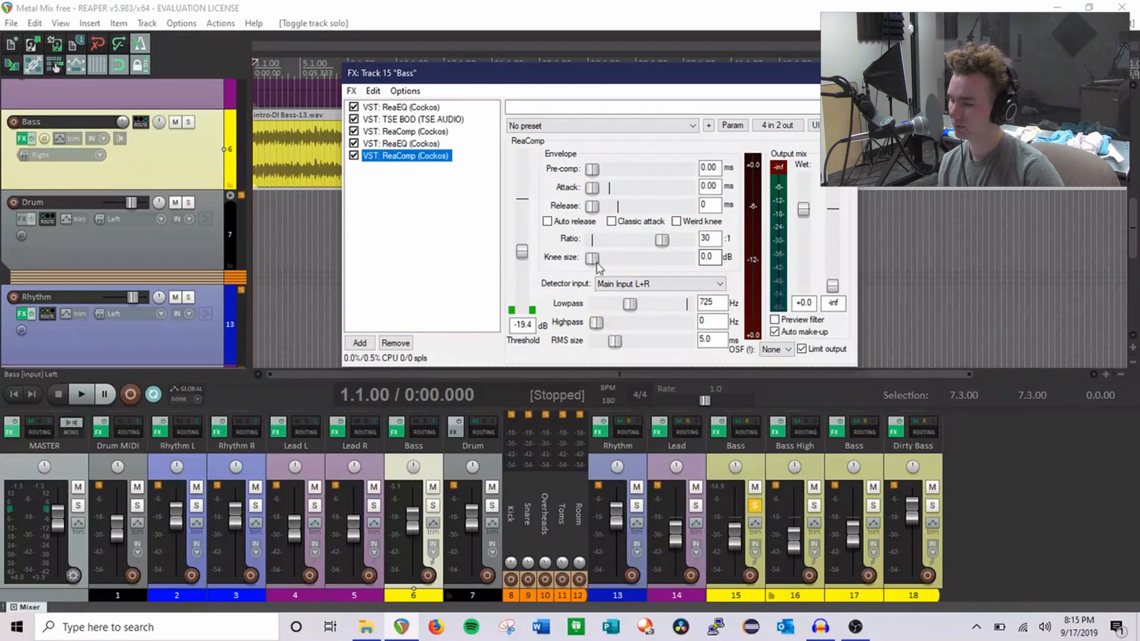
pyautogui.click(590, 190)
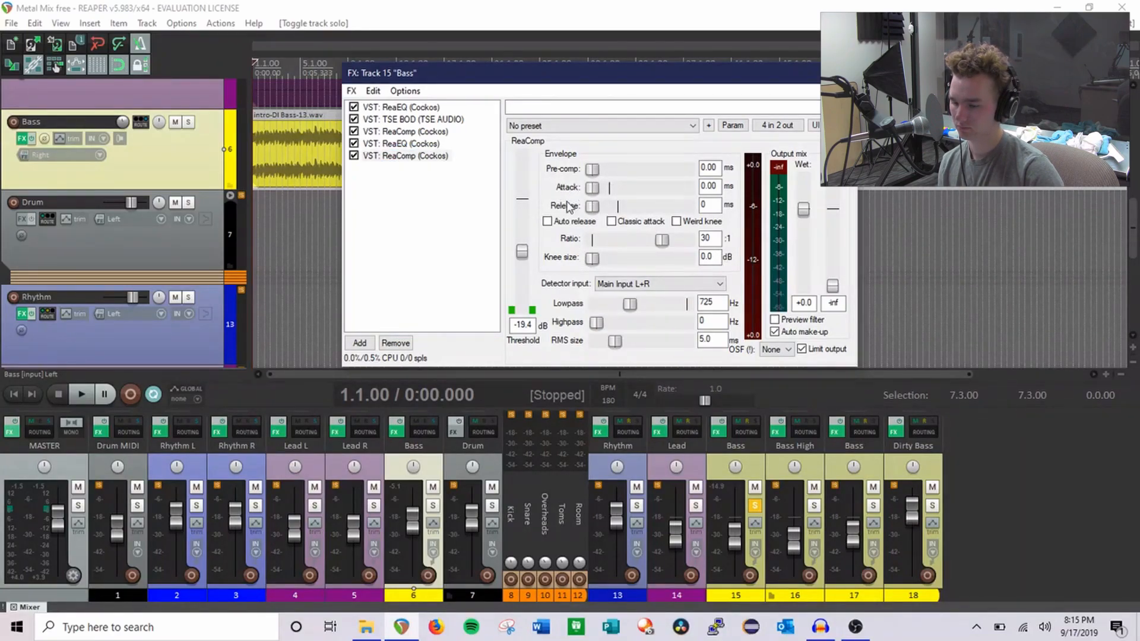
# Step: Audition bus 15 with its final ReaComp bypassed, toggle Auto make-up on the Driving Rock Bass ReaComp and re-enable the bypassed compressor
pyautogui.click(354, 156)
pyautogui.press('space')
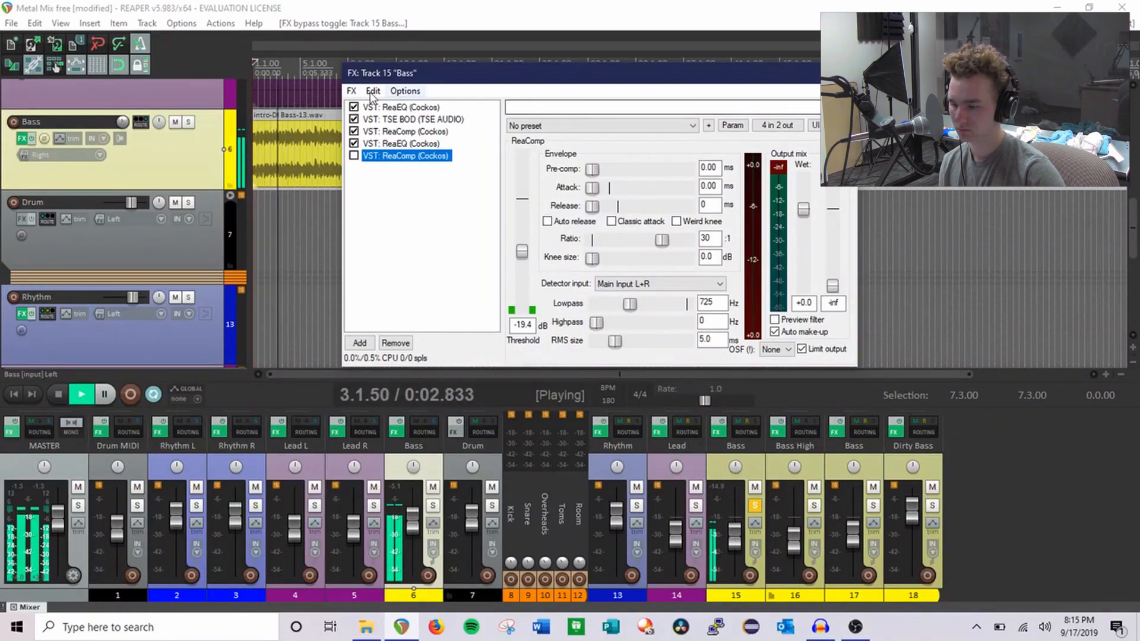
pyautogui.click(405, 132)
pyautogui.click(775, 332)
pyautogui.click(776, 332)
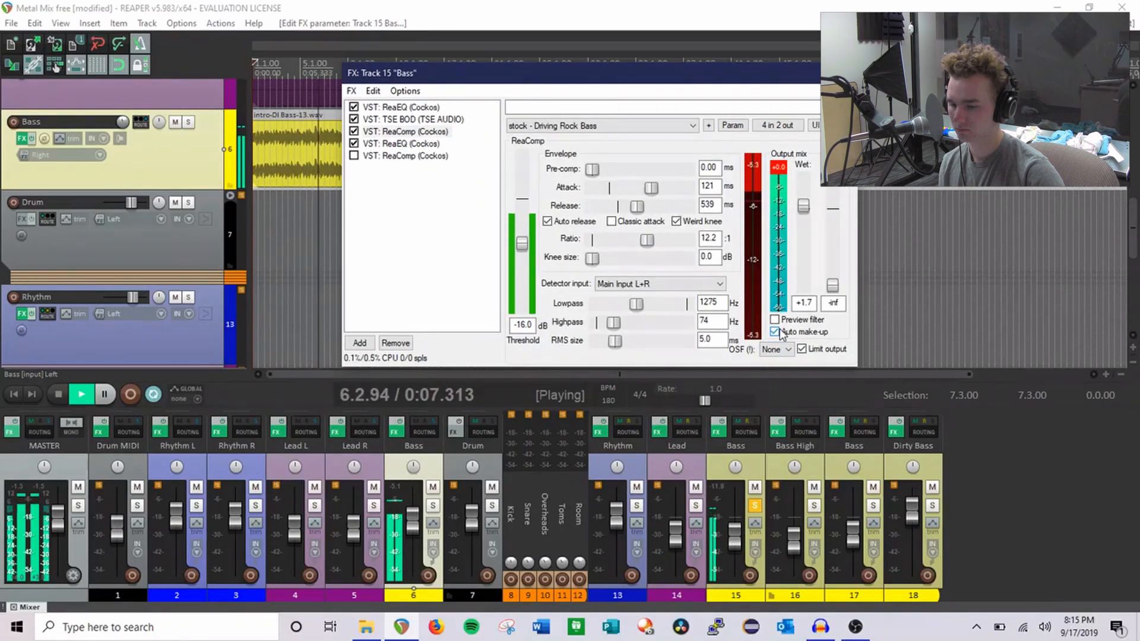
pyautogui.click(419, 158)
pyautogui.click(354, 155)
pyautogui.press('space')
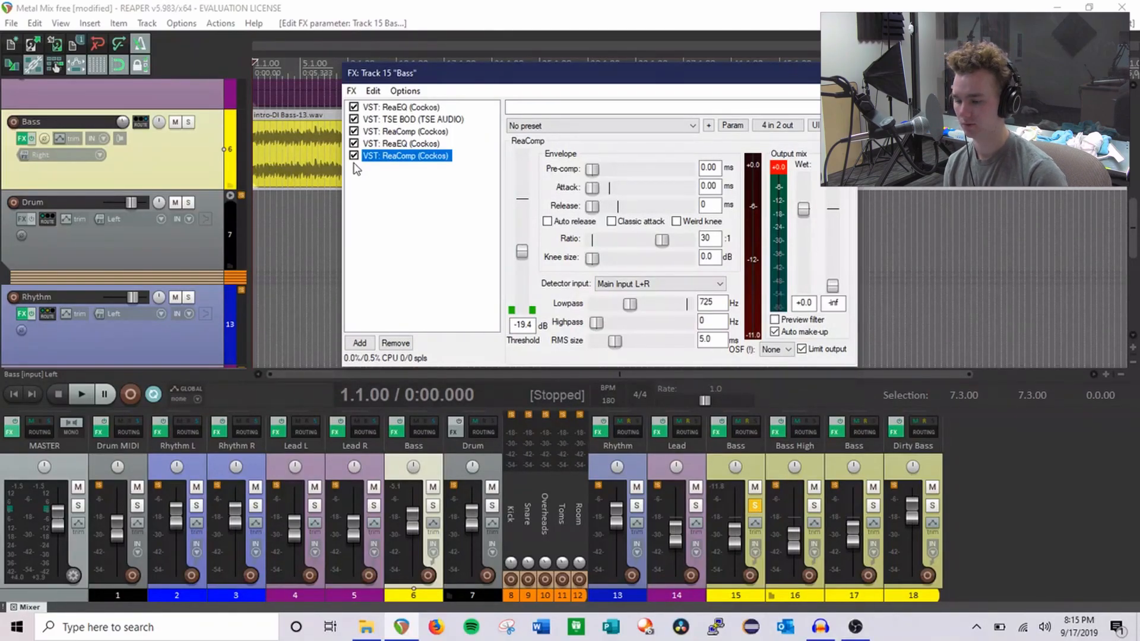
# Step: Close bus 15's effects chain, move the solo to Bass bus 17, save the project and audition the bus briefly
pyautogui.press('Escape')
pyautogui.hotkey('ctrl', 's')
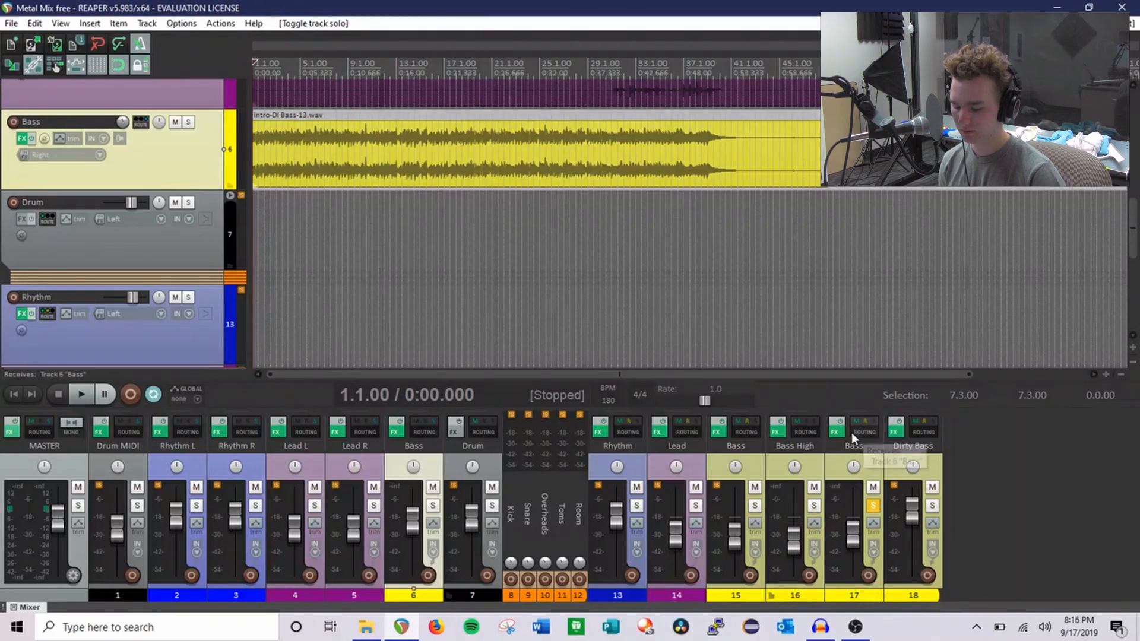
pyautogui.press('space')
pyautogui.press('space')
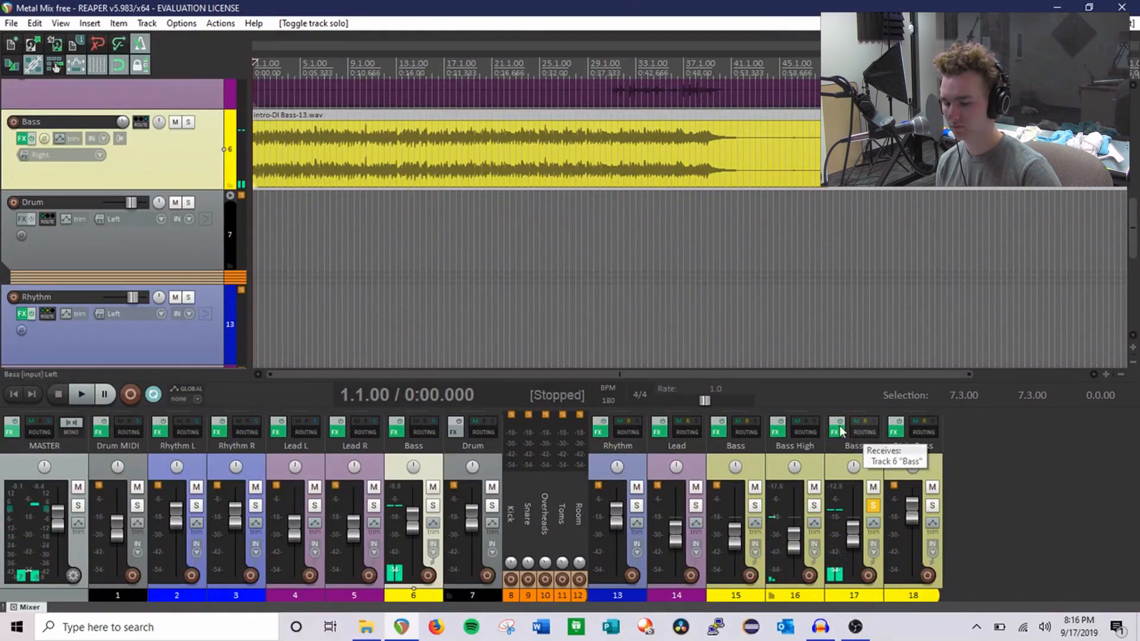
# Step: Open Bass bus 17's effects chain and examine each of the four ReaEQ bands
pyautogui.click(835, 431)
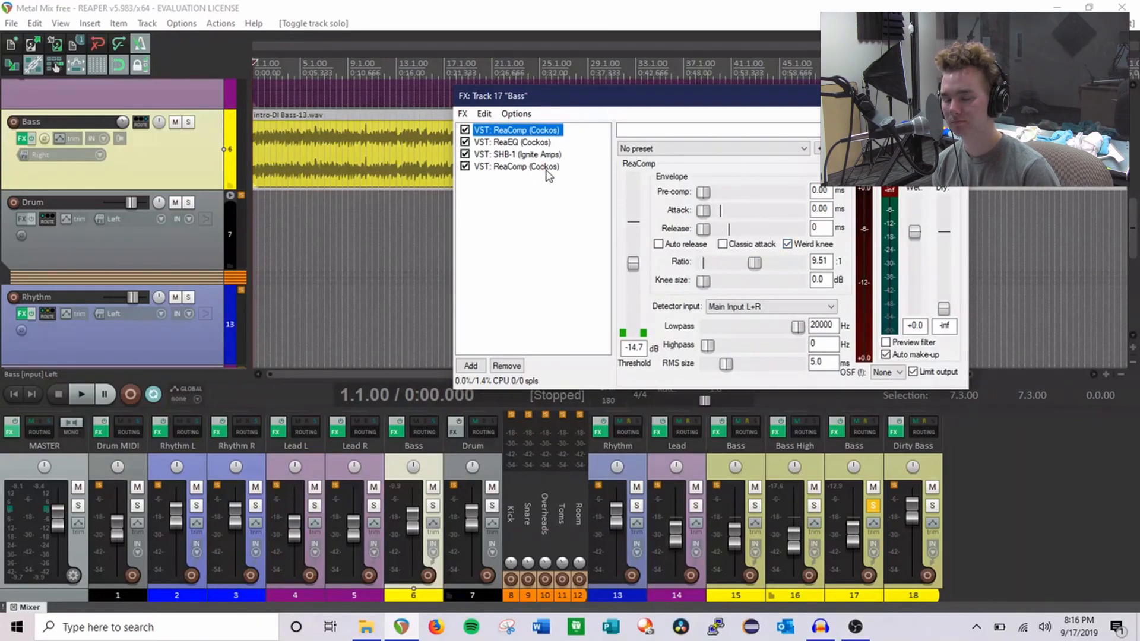
pyautogui.click(538, 143)
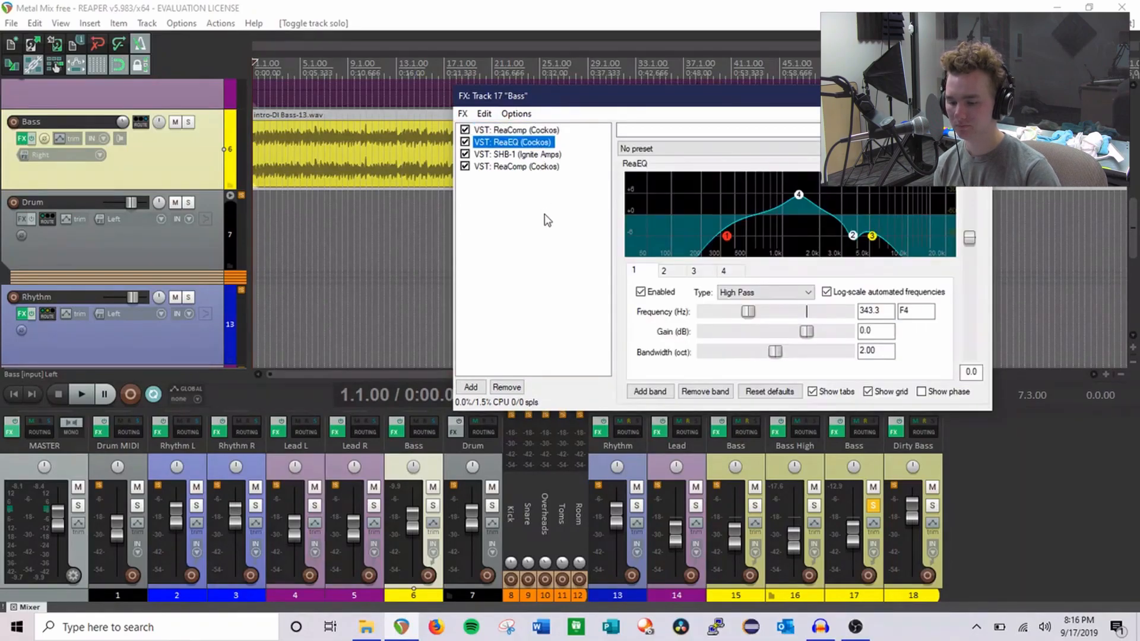
pyautogui.click(853, 236)
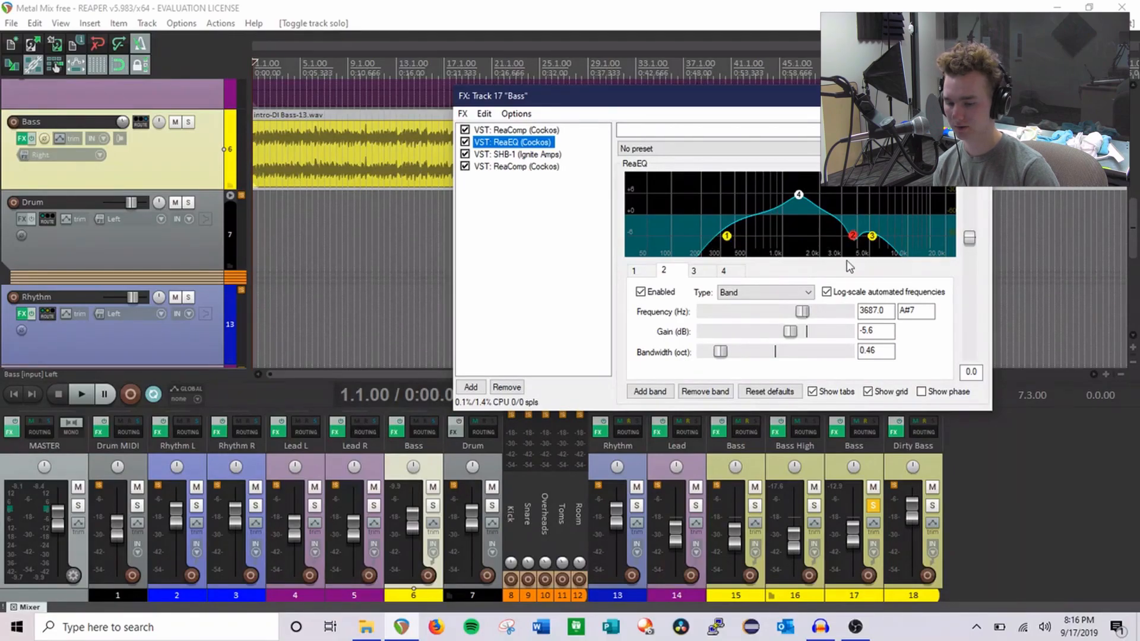
pyautogui.click(872, 236)
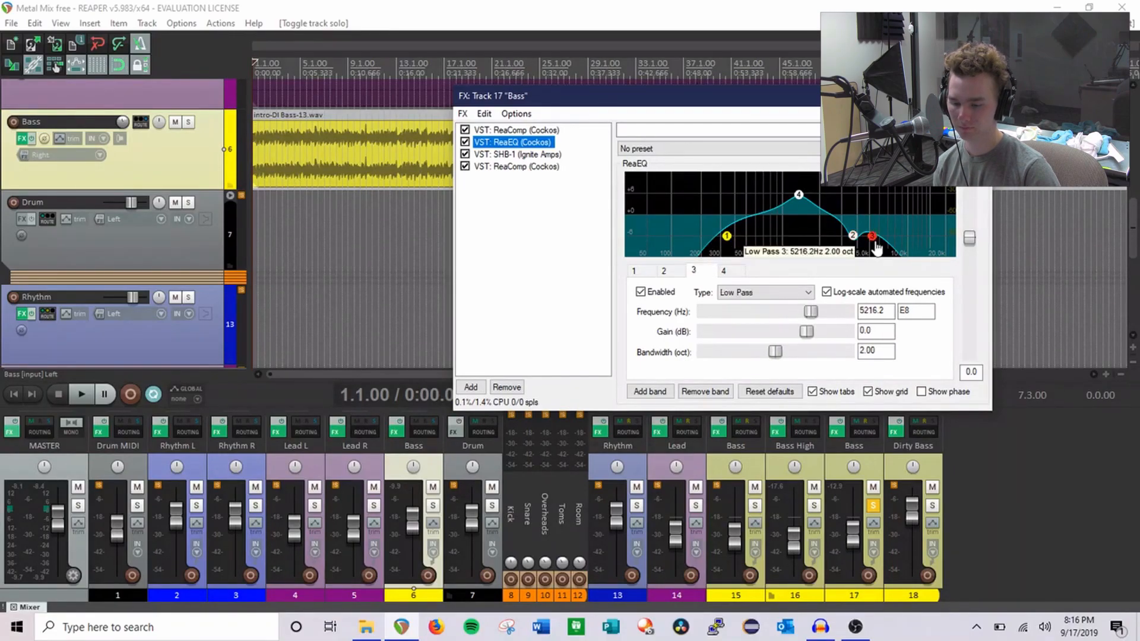
pyautogui.click(726, 236)
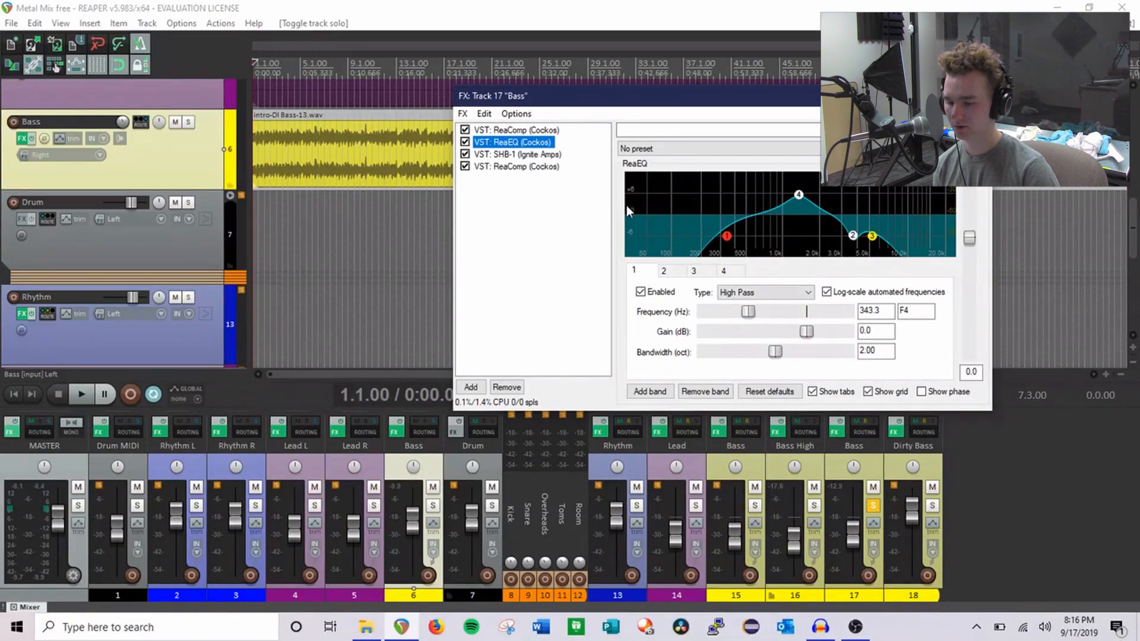
pyautogui.click(798, 194)
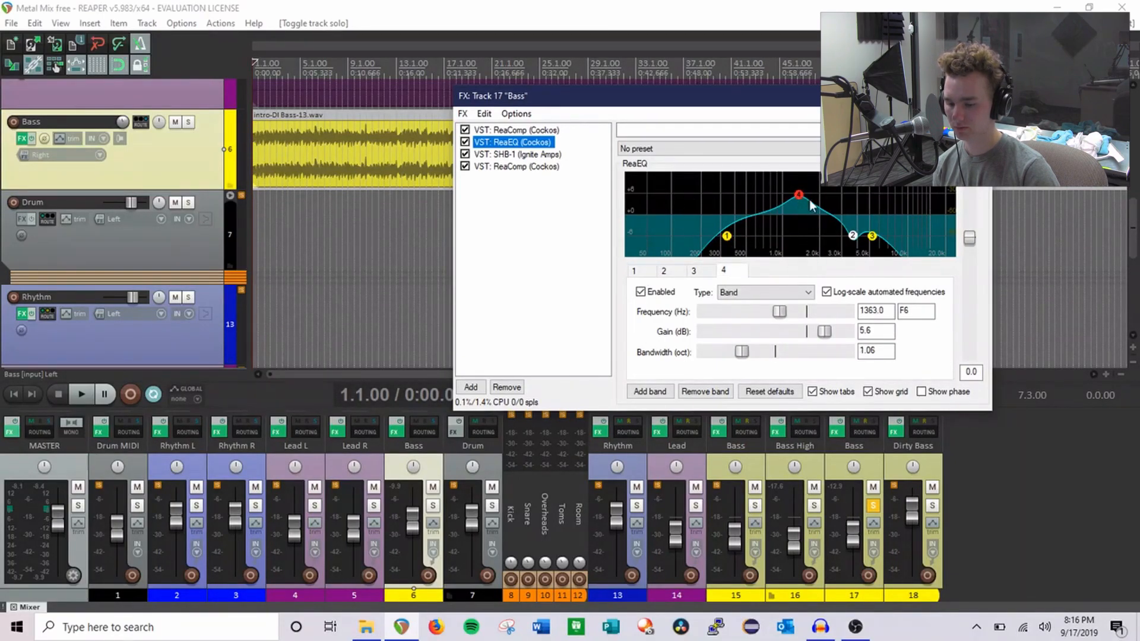
# Step: Audition bus 17 with and without the boost of the ReaEQ's band 4
pyautogui.doubleClick(799, 195)
pyautogui.press('space')
pyautogui.doubleClick(799, 195)
pyautogui.press('space')
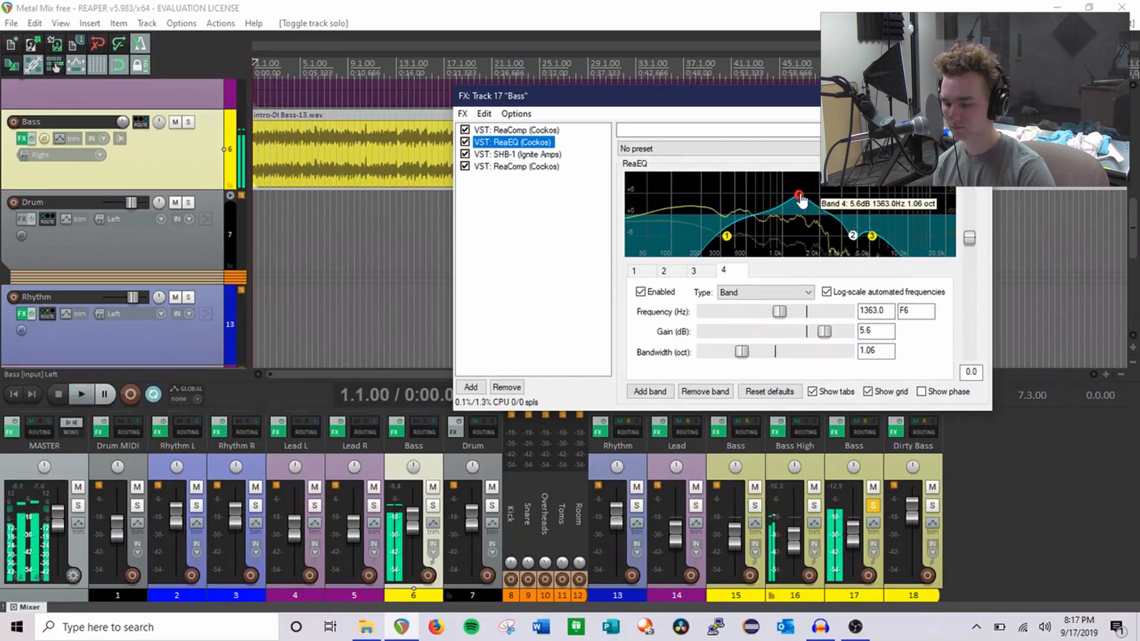
# Step: Examine the SHB-1 amp head on Bass bus 17, nudging its Treble knob, and view the final ReaComp
pyautogui.click(525, 155)
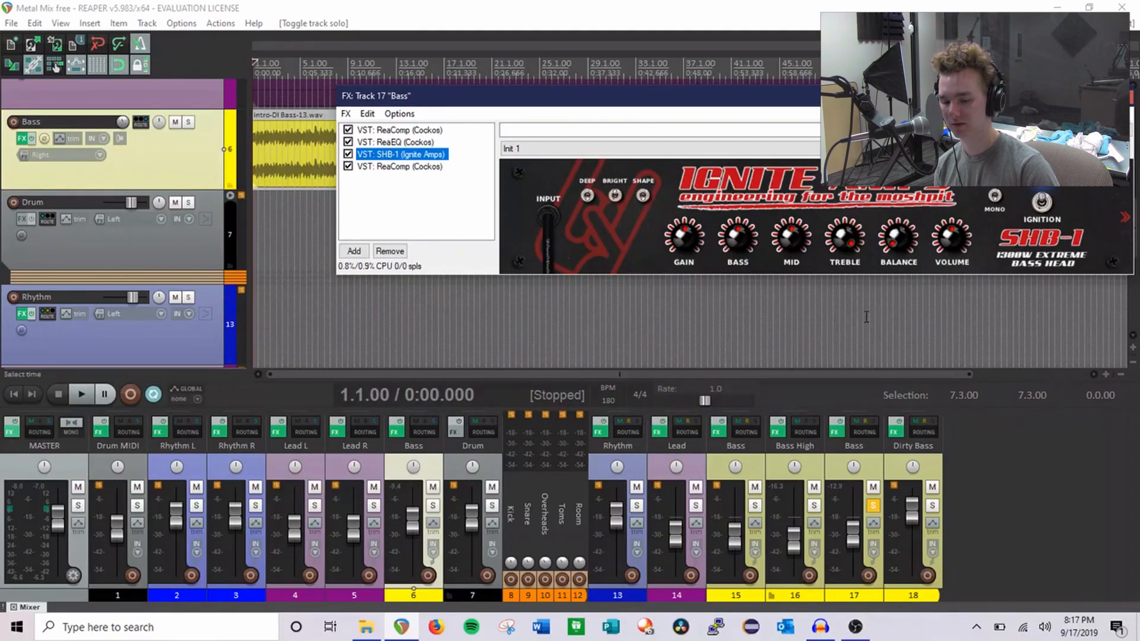
pyautogui.moveTo(845, 248); pyautogui.dragTo(842, 272)
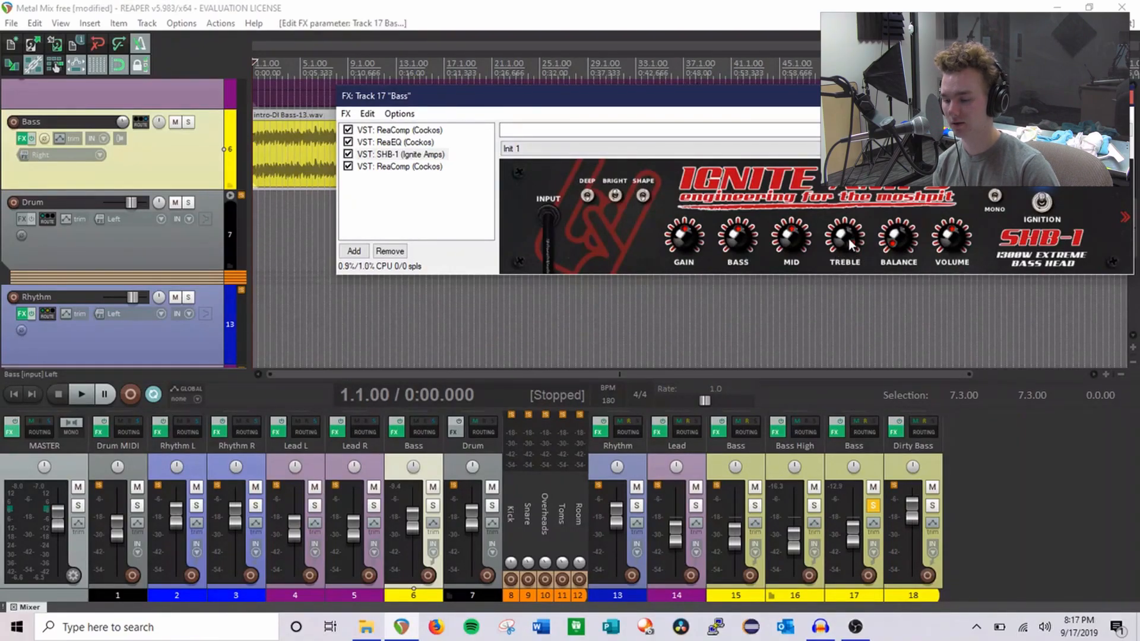
pyautogui.click(405, 167)
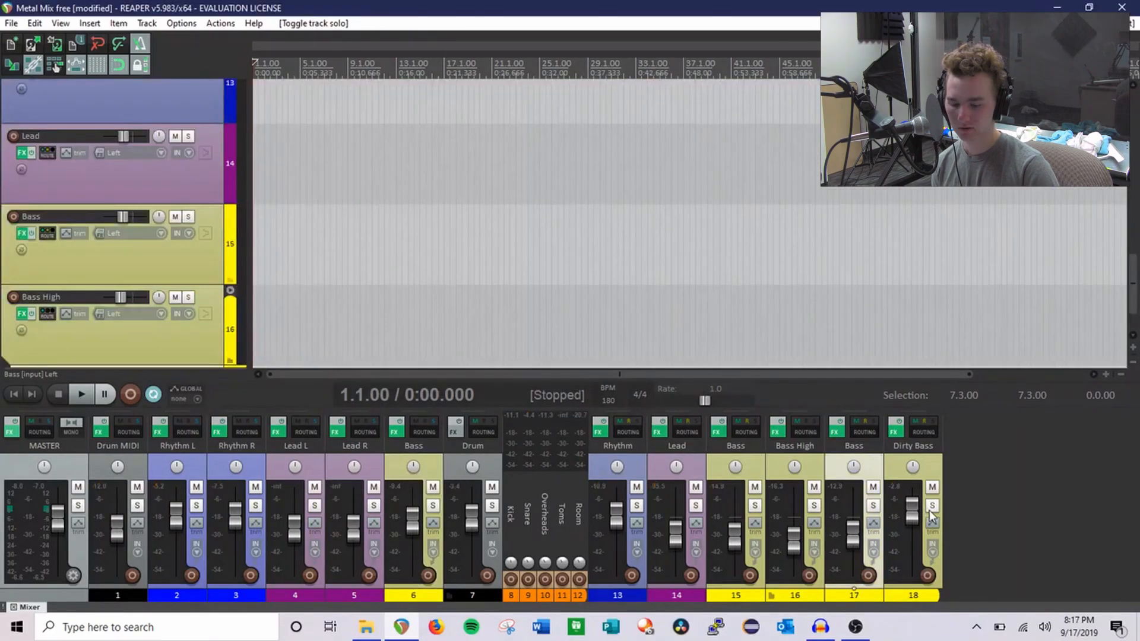
# Step: Solo Dirty Bass bus 18, save the project and audition the bus briefly
pyautogui.click(932, 506)
pyautogui.scroll(10, 92, 198)
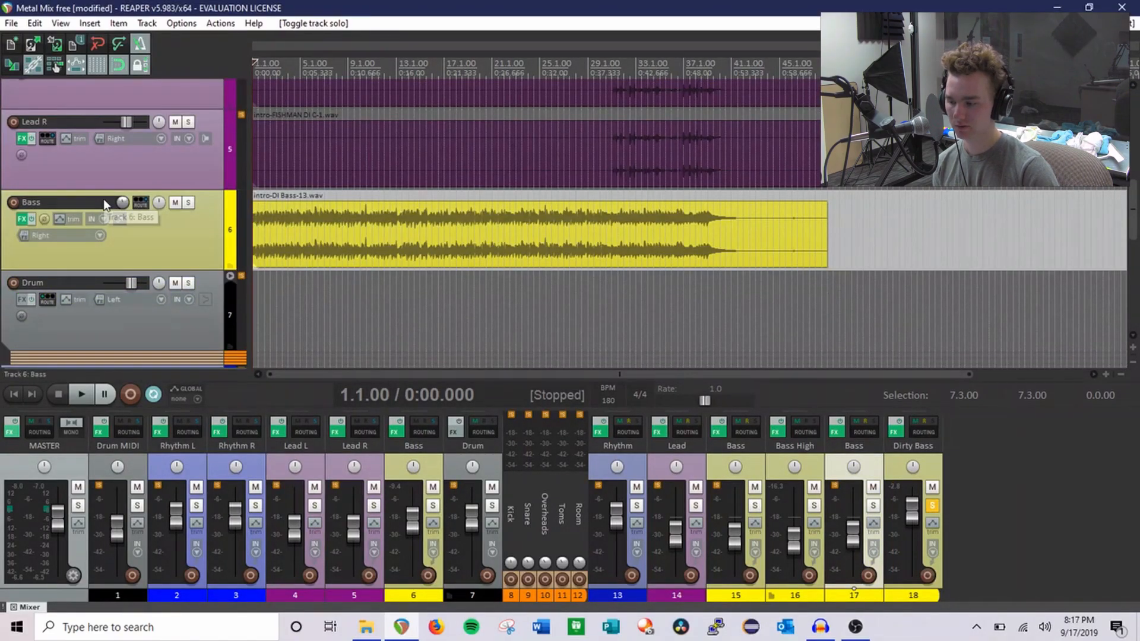
pyautogui.hotkey('ctrl', 's')
pyautogui.press('space')
pyautogui.press('space')
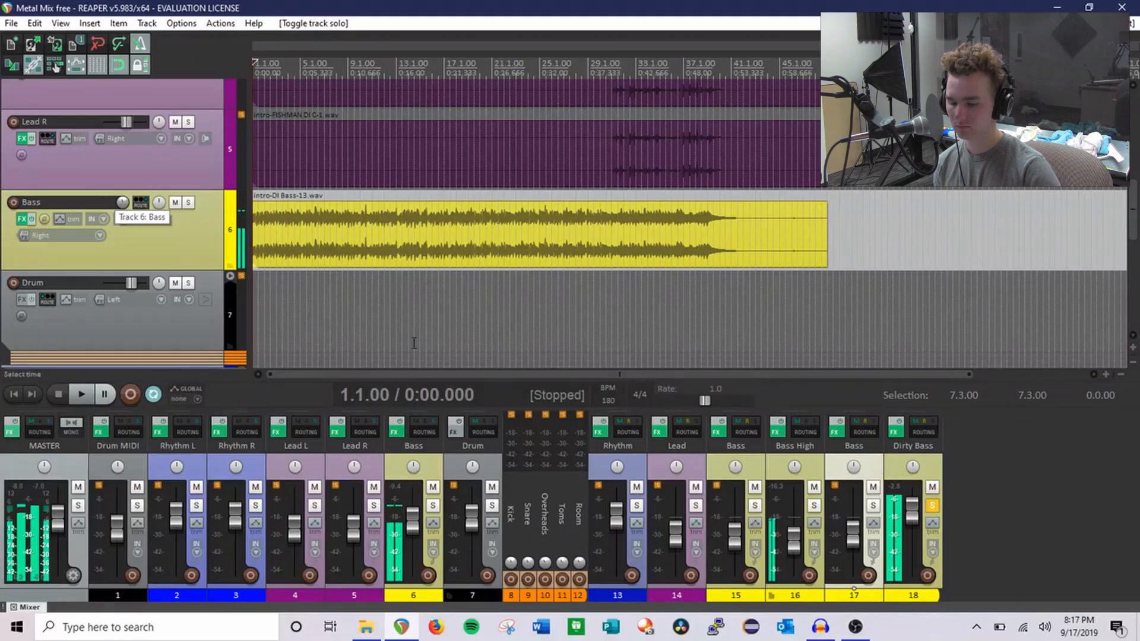
# Step: Open Dirty Bass bus 18's effects chain and examine the SHB-1, TSE 808, Face Bender and ReaEQ
pyautogui.press('f')
pyautogui.click(397, 170)
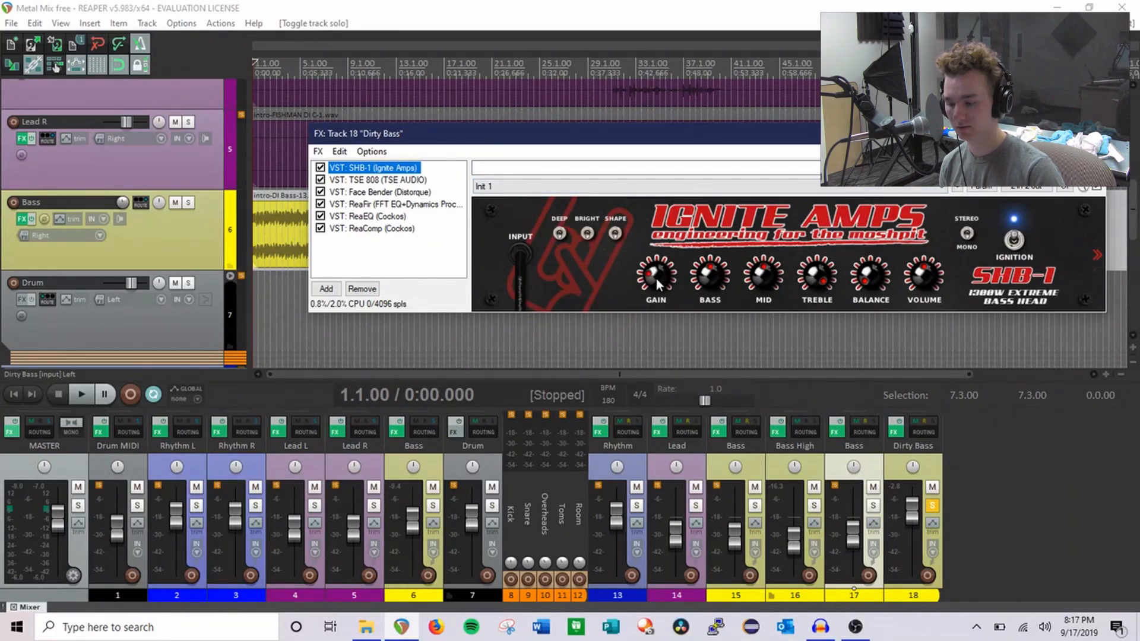
pyautogui.click(422, 180)
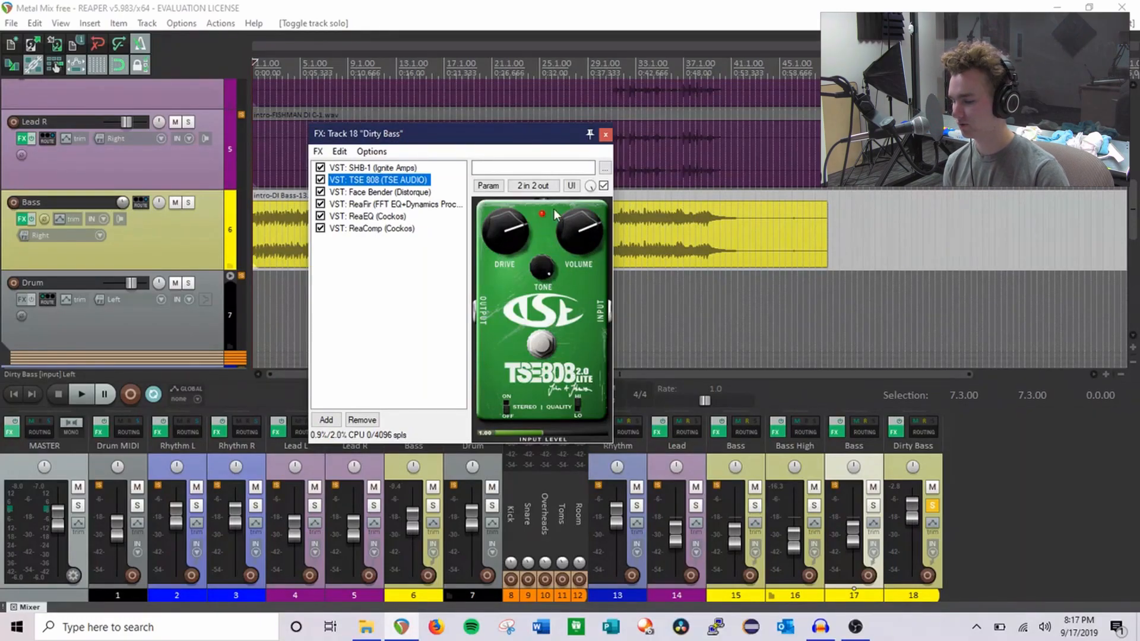
pyautogui.click(422, 193)
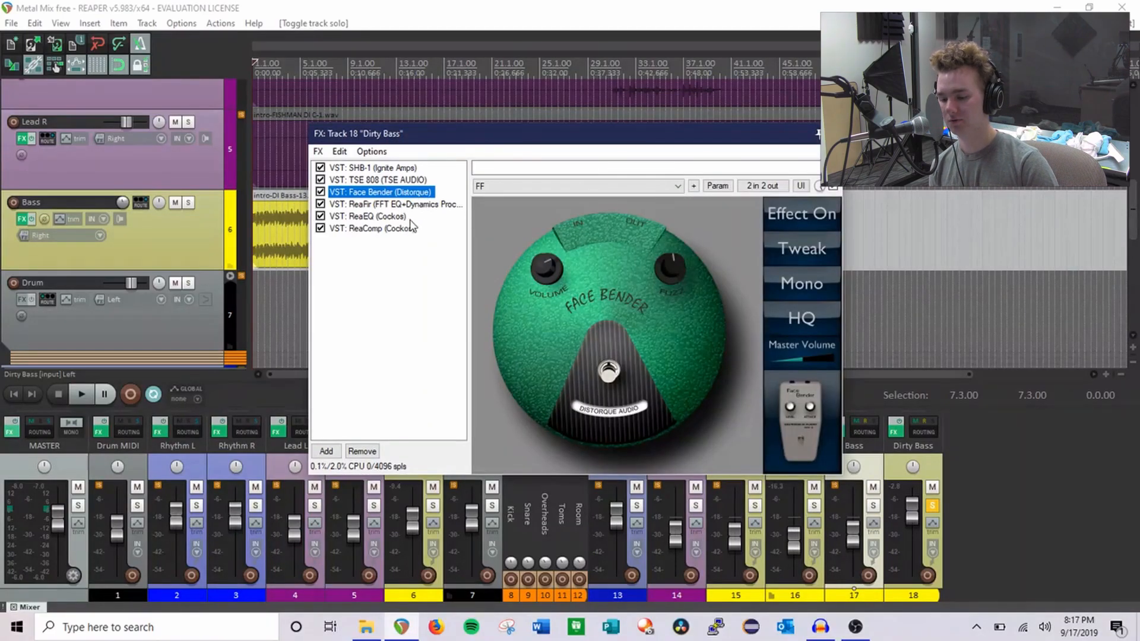
pyautogui.click(405, 217)
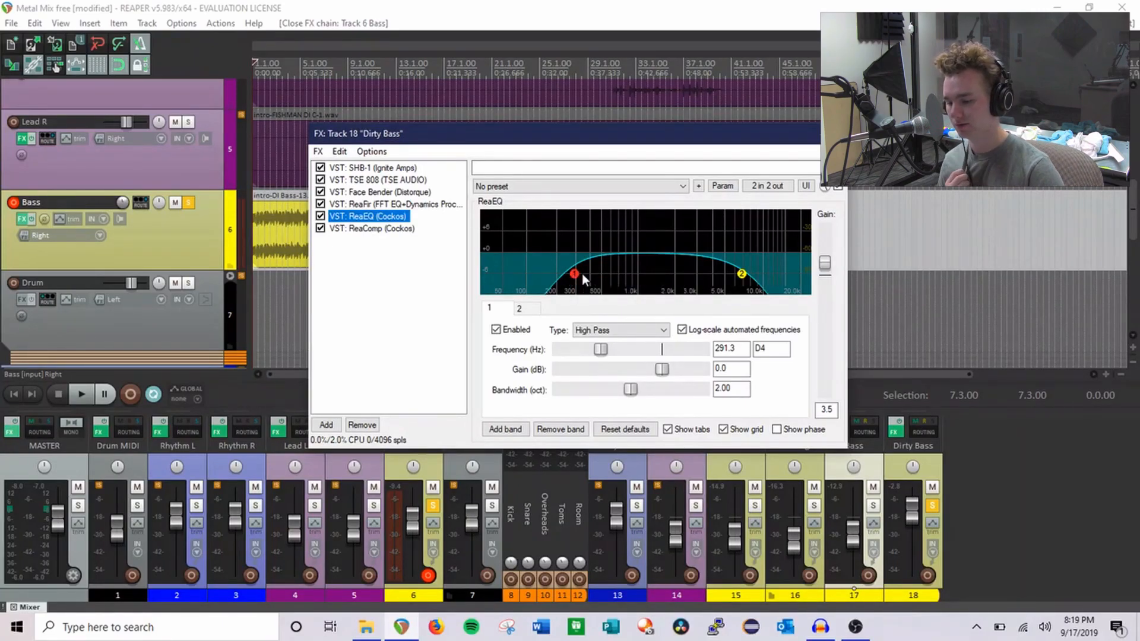
# Step: Audition Dirty Bass with and without the ReaEQ's low-pass band 2, and view the chain's ReaComp
pyautogui.click(743, 275)
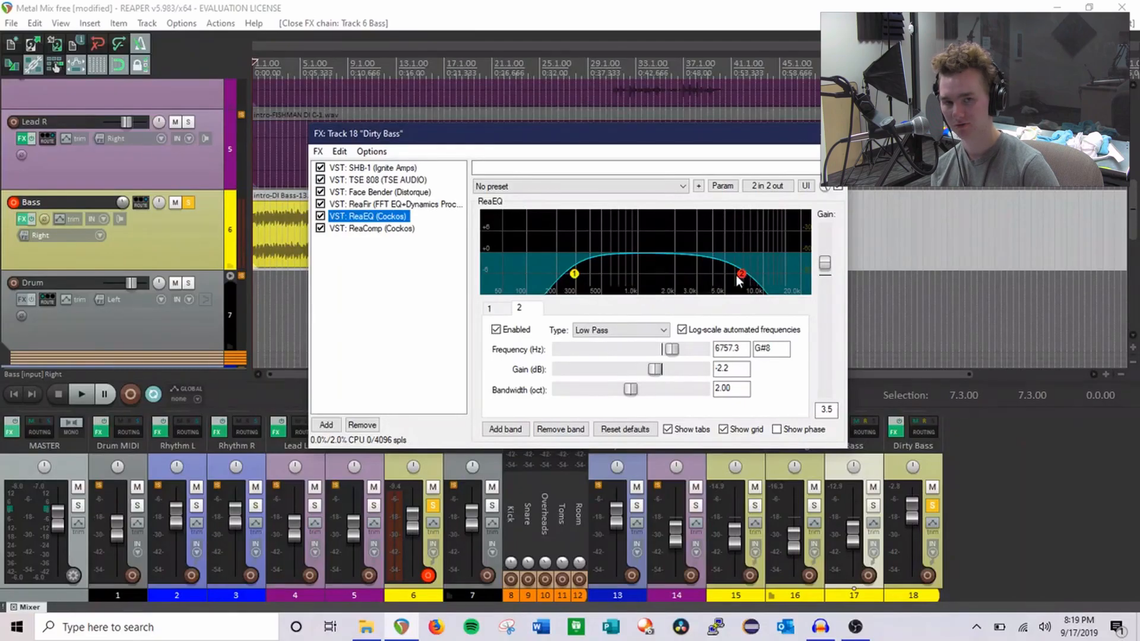
pyautogui.press('space')
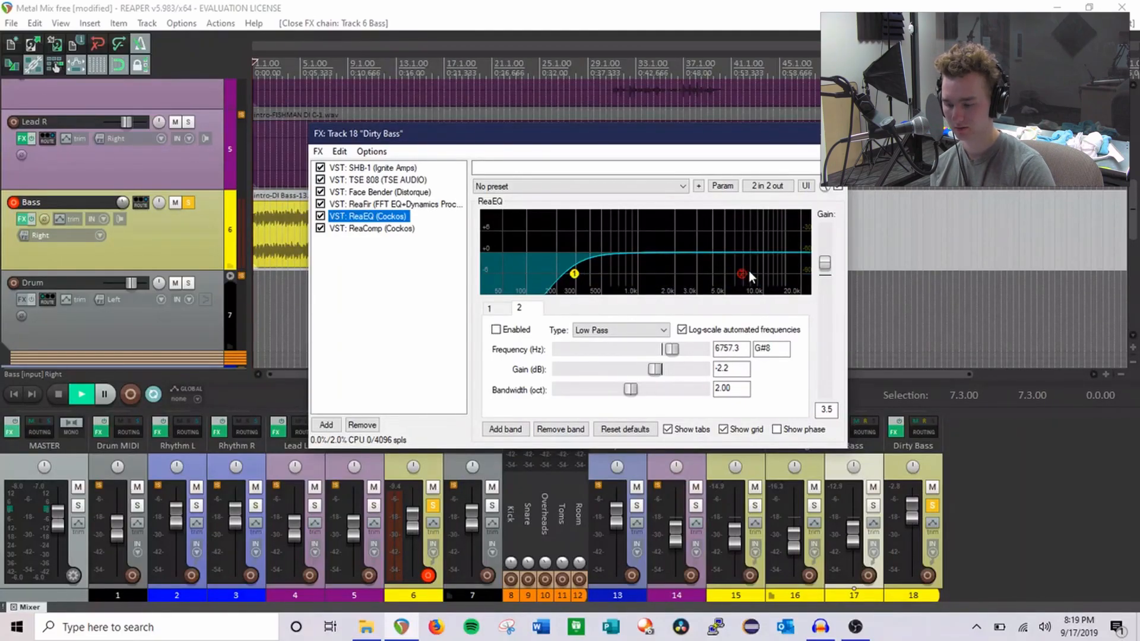
pyautogui.rightClick(741, 274)
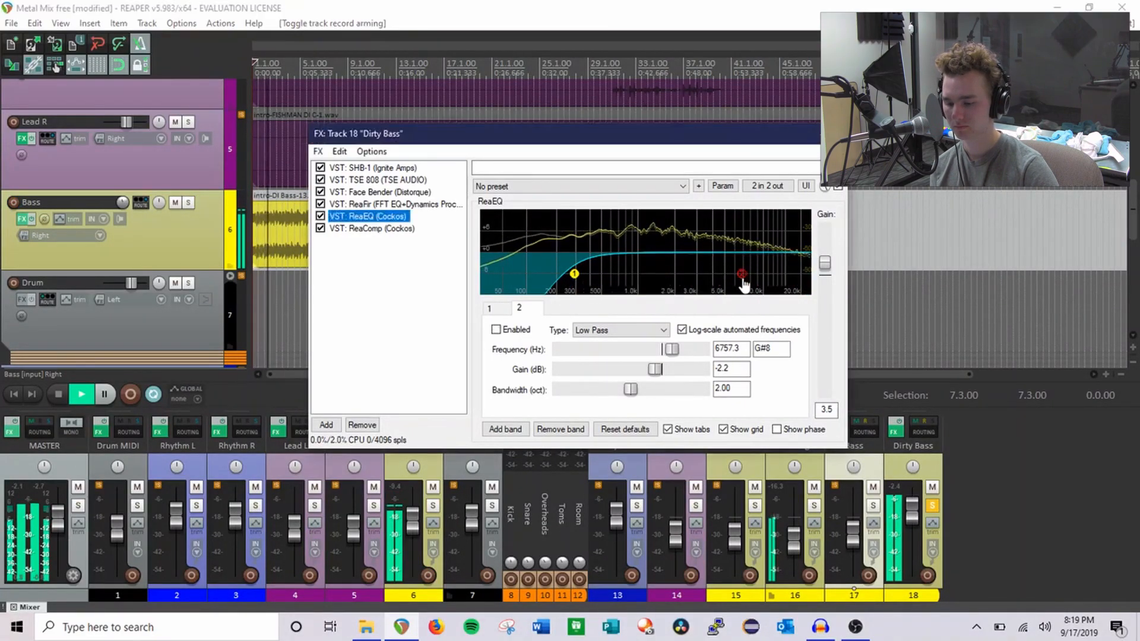
pyautogui.rightClick(742, 275)
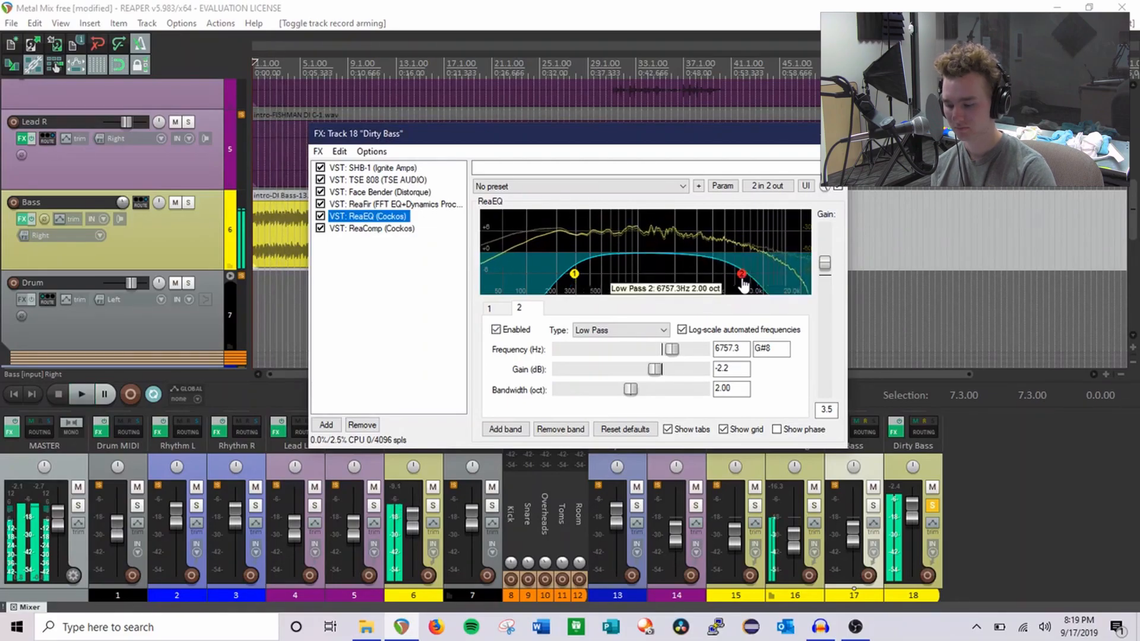
pyautogui.press('space')
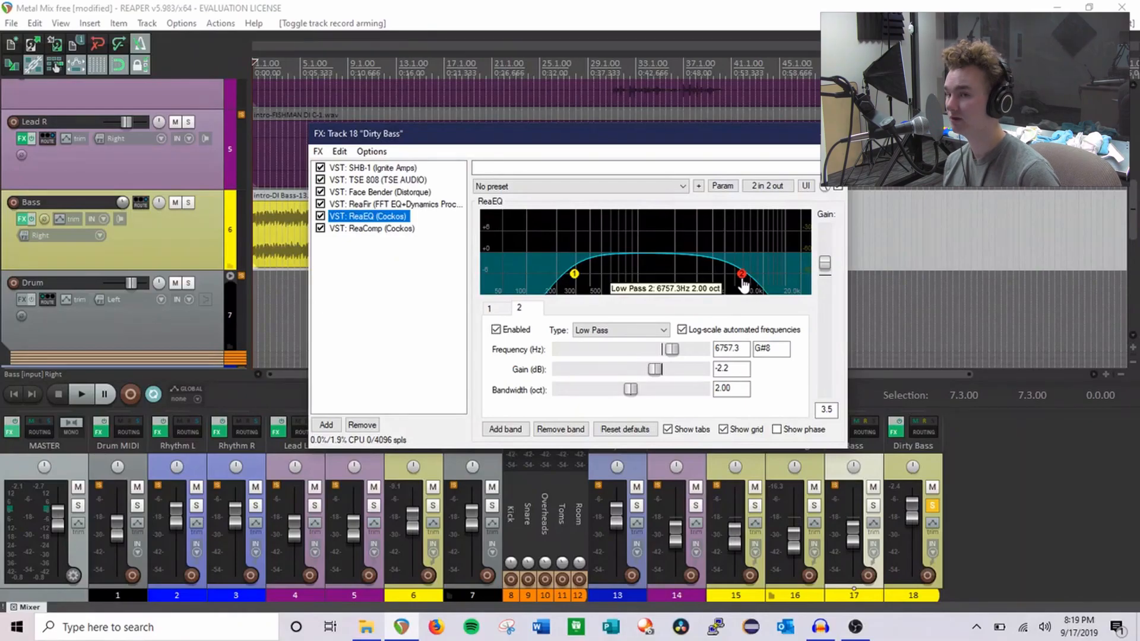
pyautogui.click(371, 229)
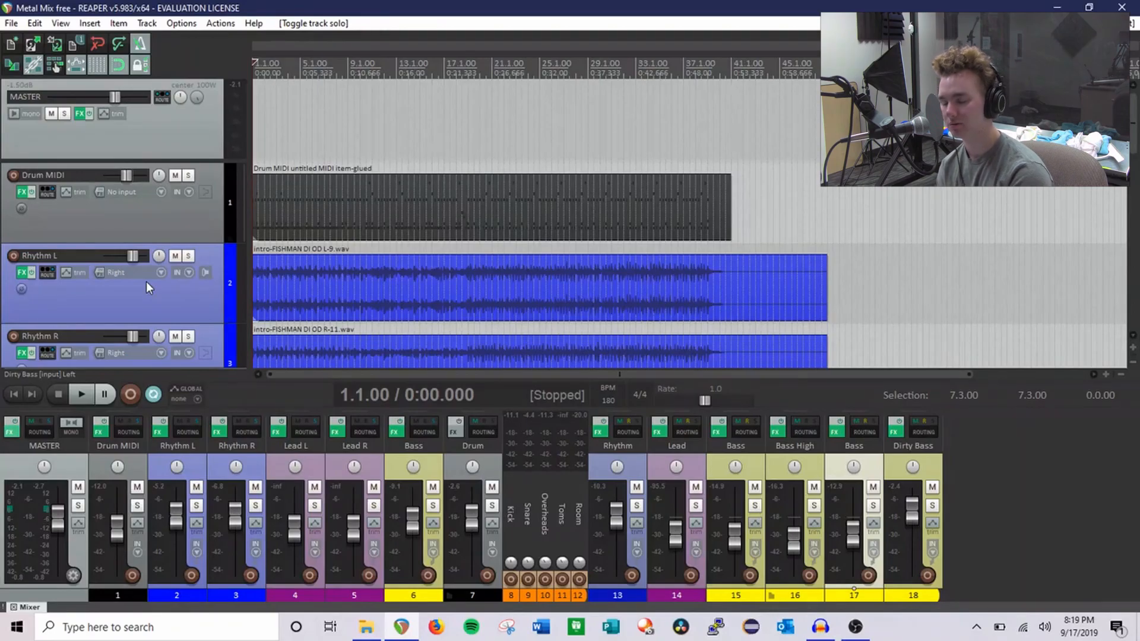
# Step: Select the Drum MIDI track, look over its MIDI item's notes in the MIDI editor and close the editor
pyautogui.click(173, 229)
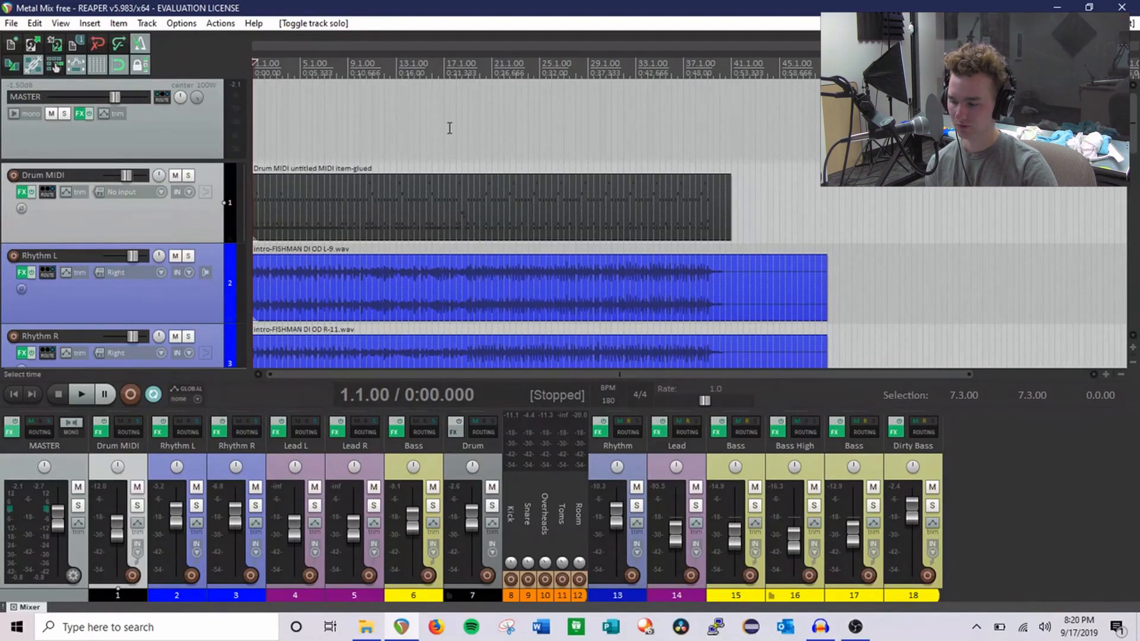
pyautogui.doubleClick(323, 204)
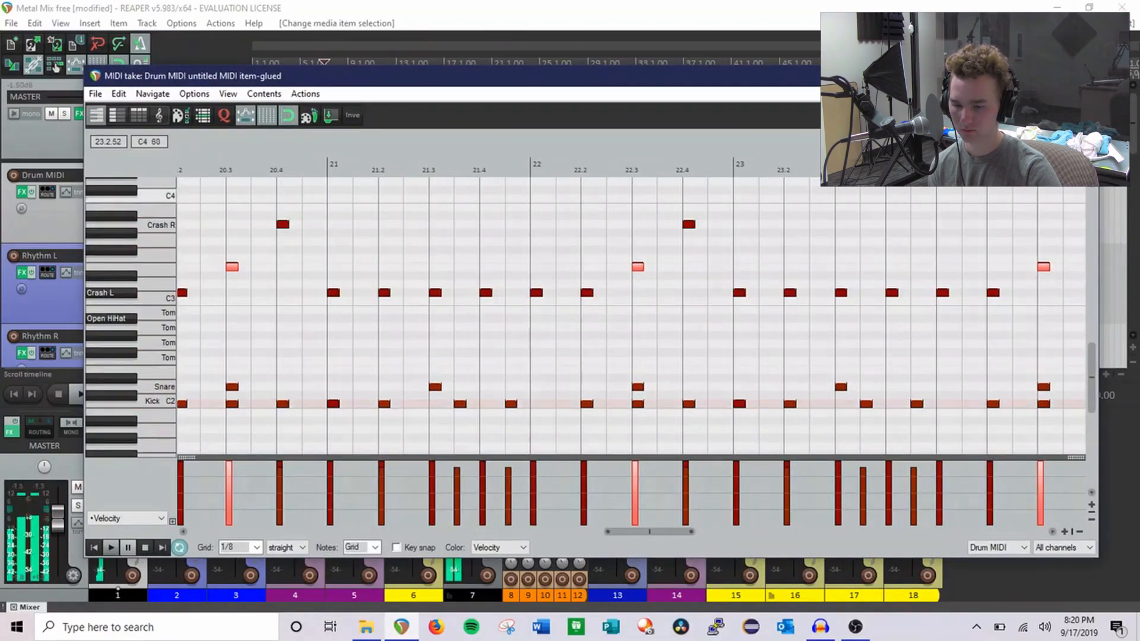
pyautogui.press('Escape')
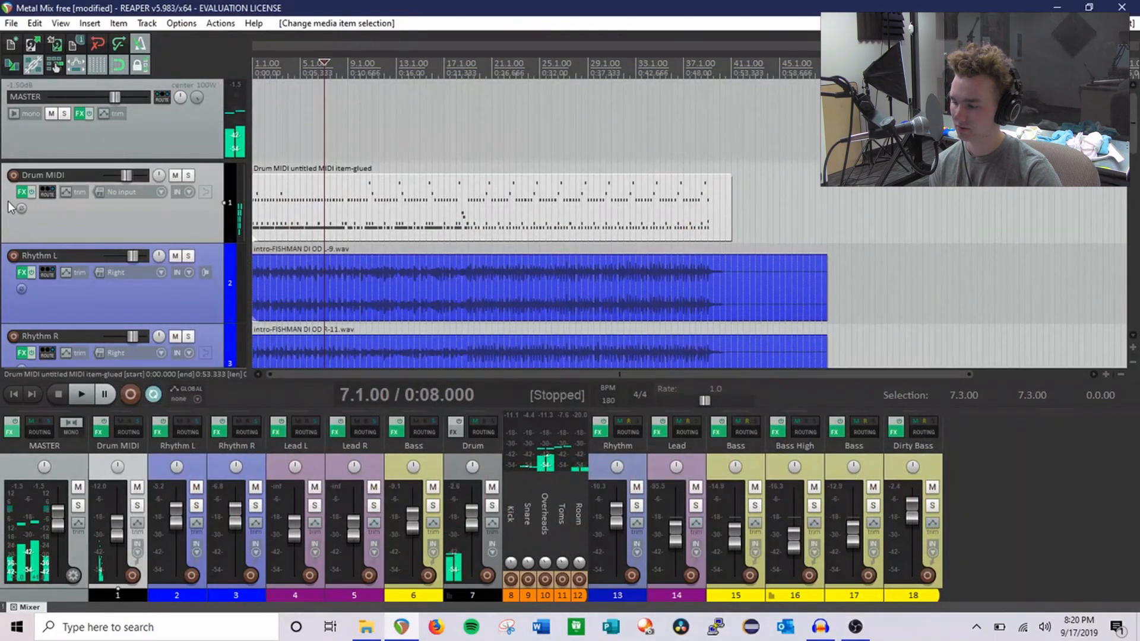
# Step: Open the Drum MIDI track's effects chain, compare the Perfect Drums Player and MT-PowerDrumKit mixers, and close the chain
pyautogui.click(22, 191)
pyautogui.click(364, 47)
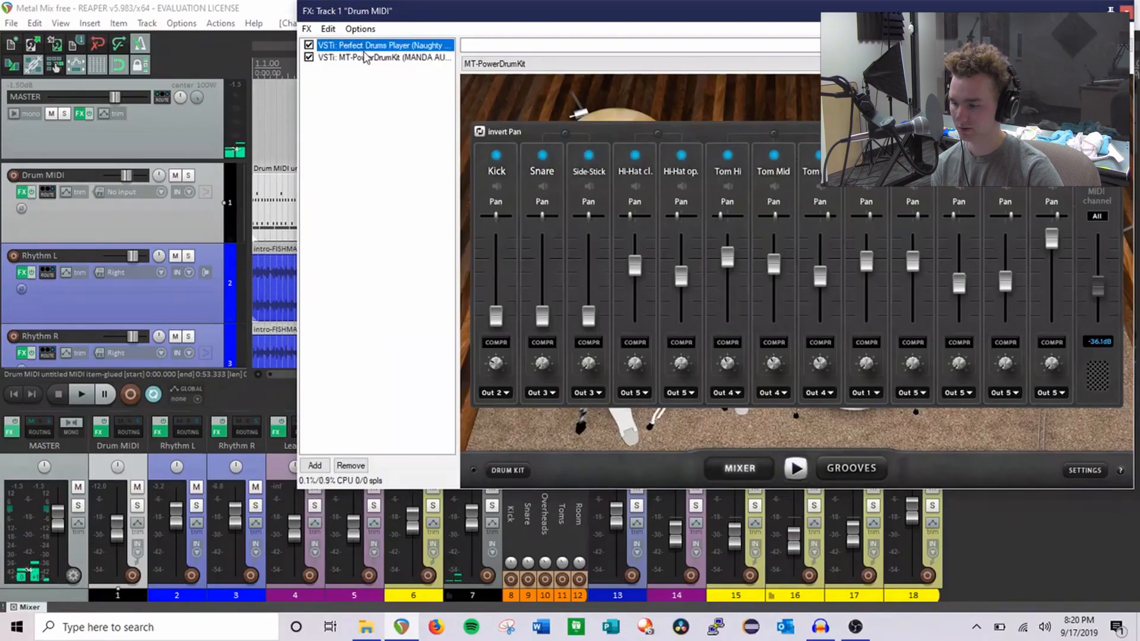
pyautogui.click(371, 57)
pyautogui.press('Up')
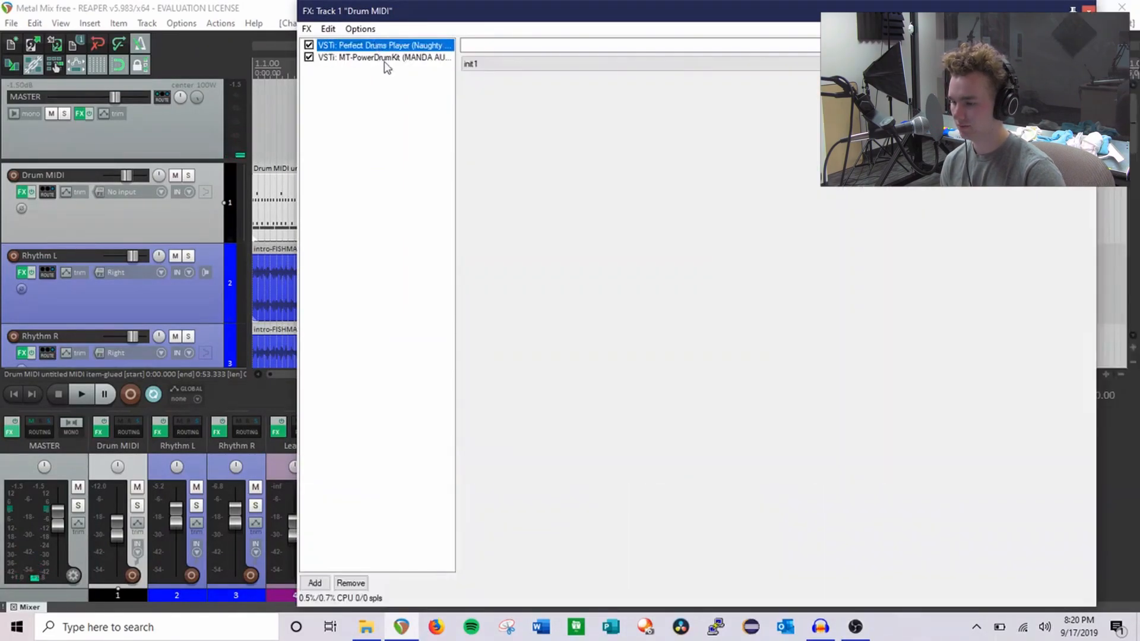
pyautogui.click(385, 59)
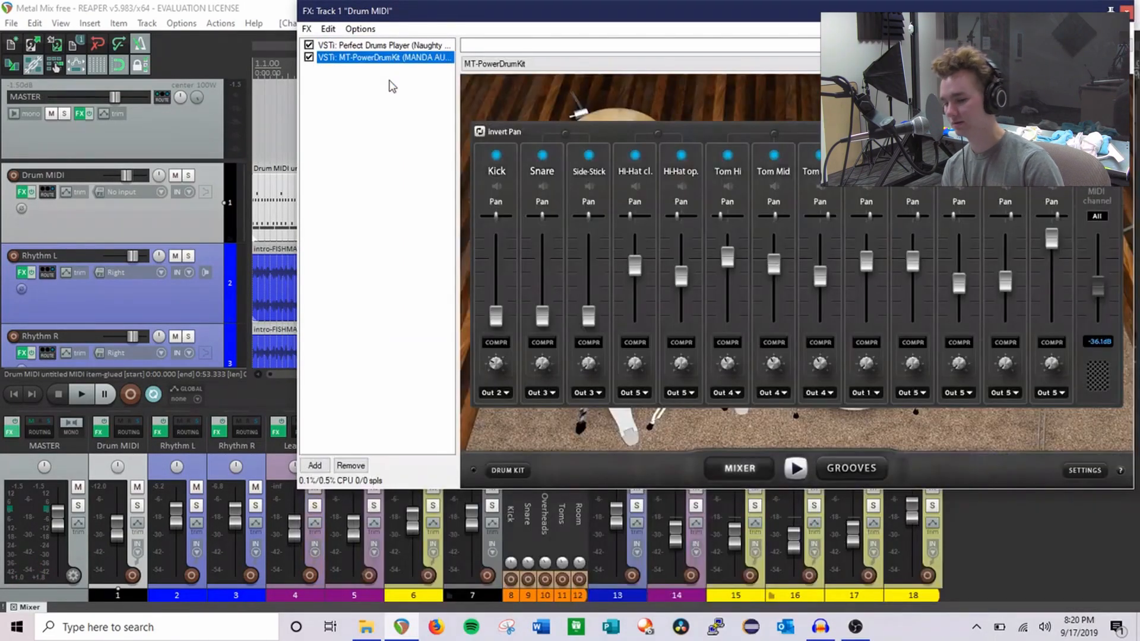
pyautogui.click(401, 49)
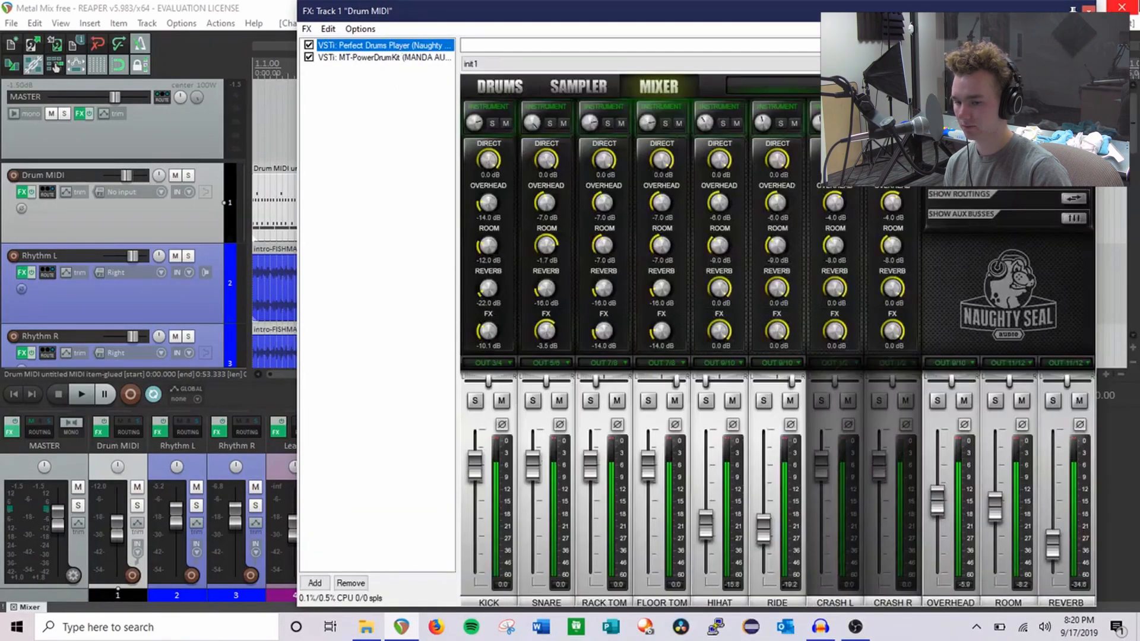
pyautogui.press('Escape')
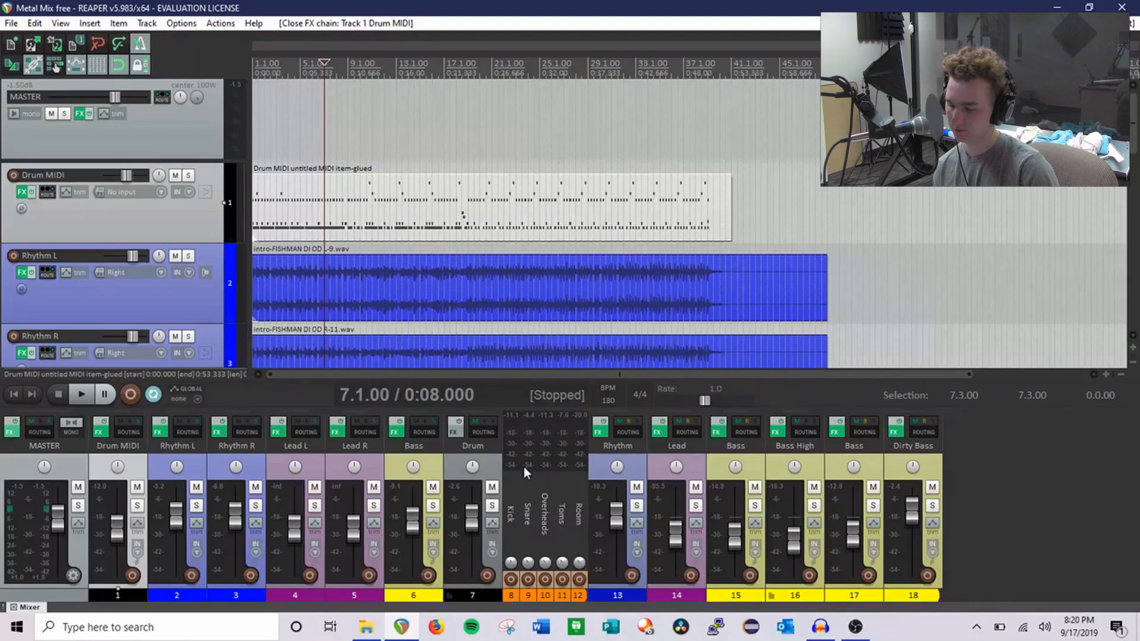
# Step: Reopen the Drum MIDI effects chain, bypass Perfect Drums Player, solo the track and audition MT-PowerDrumKit on its own
pyautogui.click(22, 192)
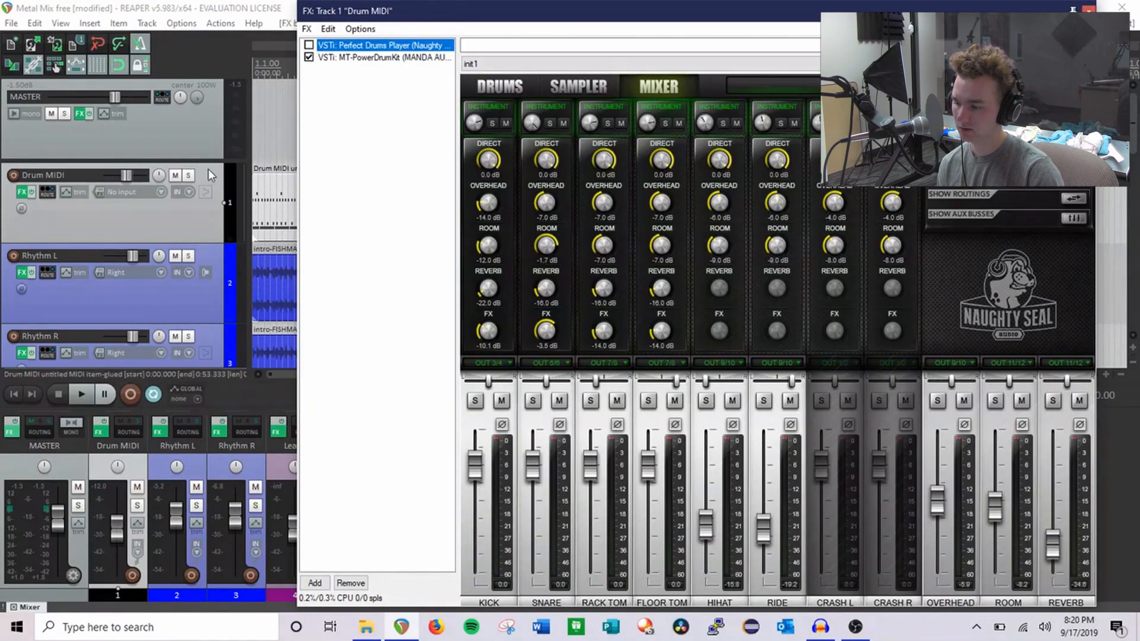
pyautogui.click(187, 174)
pyautogui.click(380, 57)
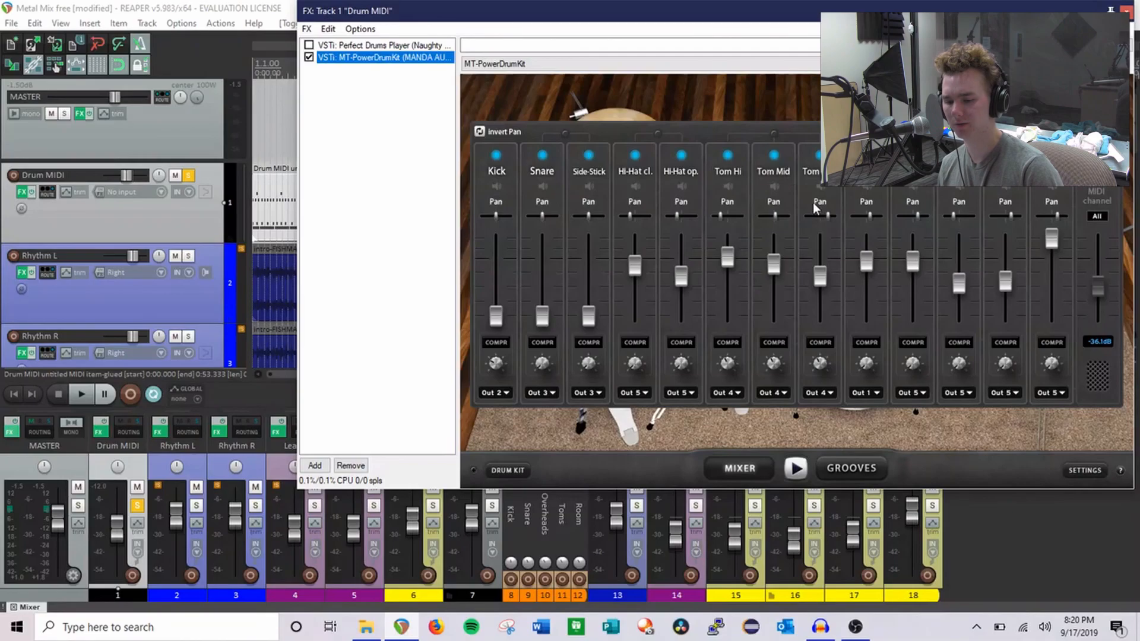
pyautogui.press('space')
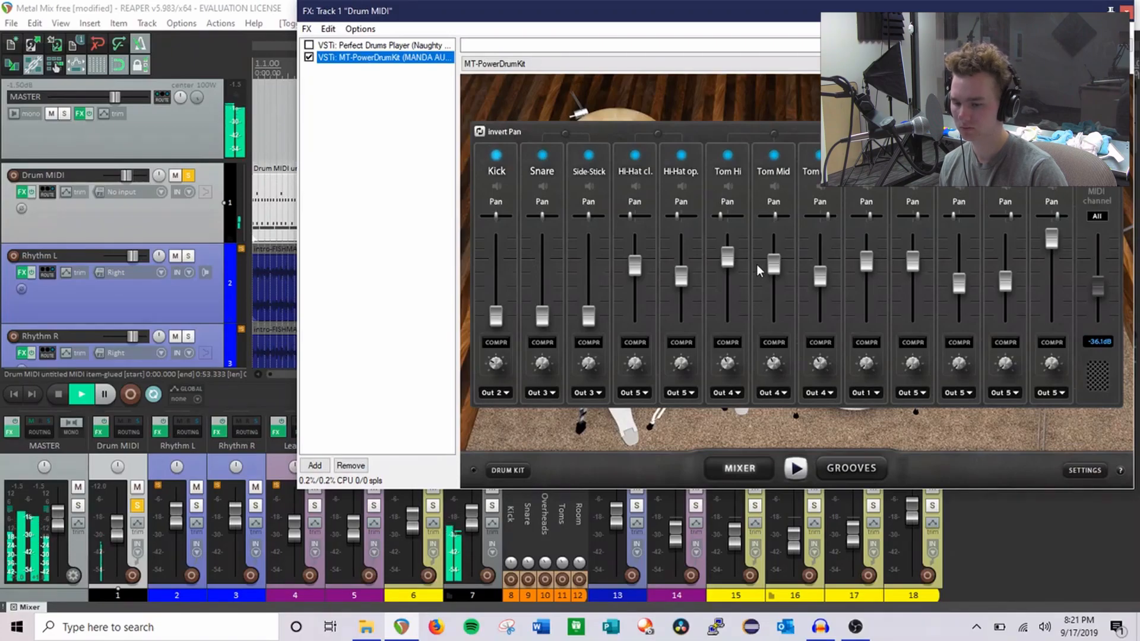
pyautogui.click(1052, 238)
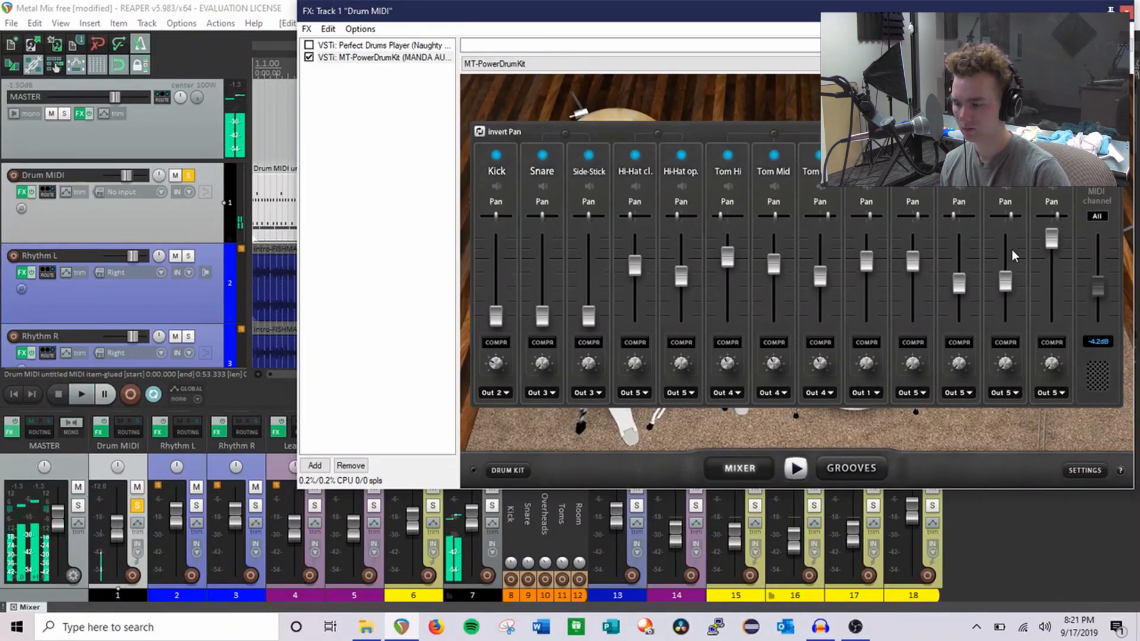
# Step: Bypass MT-PowerDrumKit, re-enable Perfect Drums Player and audition it on its own
pyautogui.click(309, 57)
pyautogui.click(308, 44)
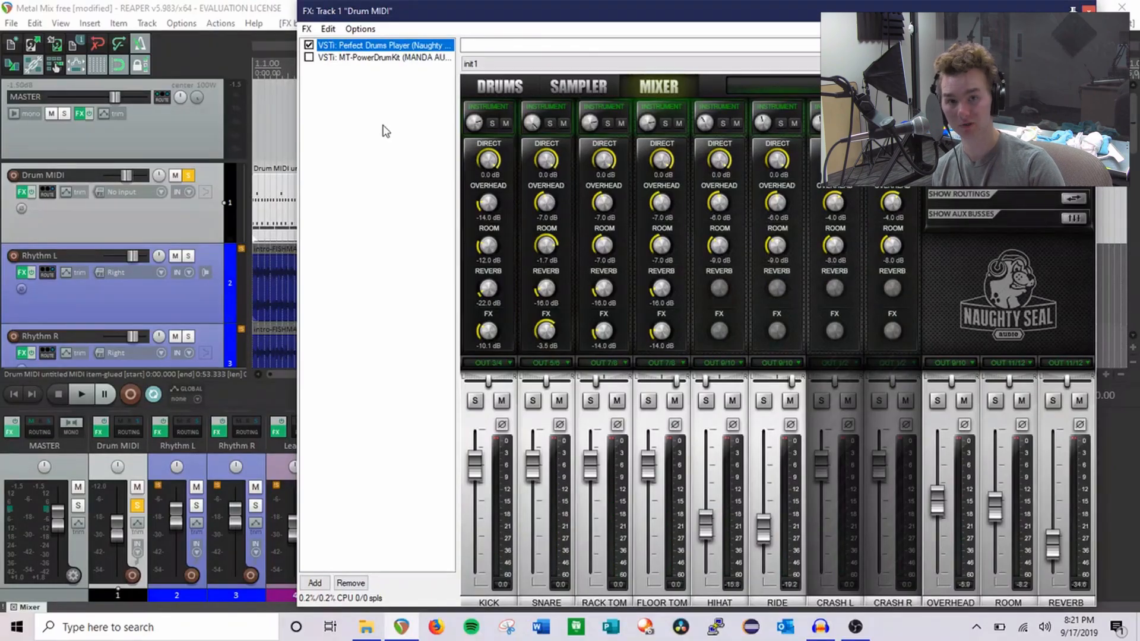
pyautogui.click(261, 125)
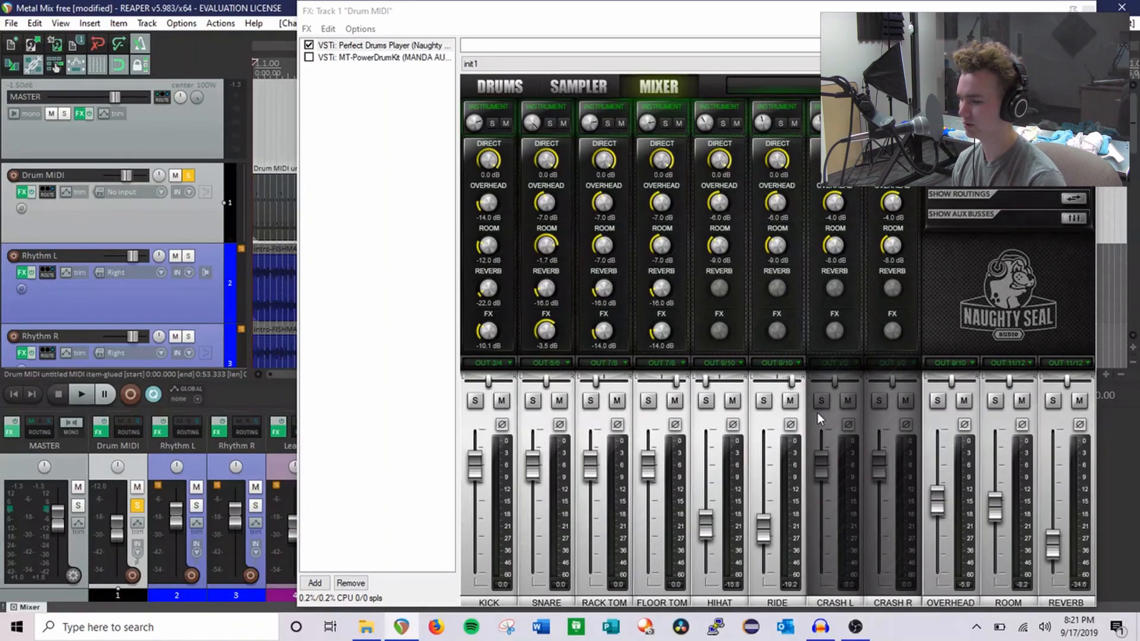
pyautogui.press('space')
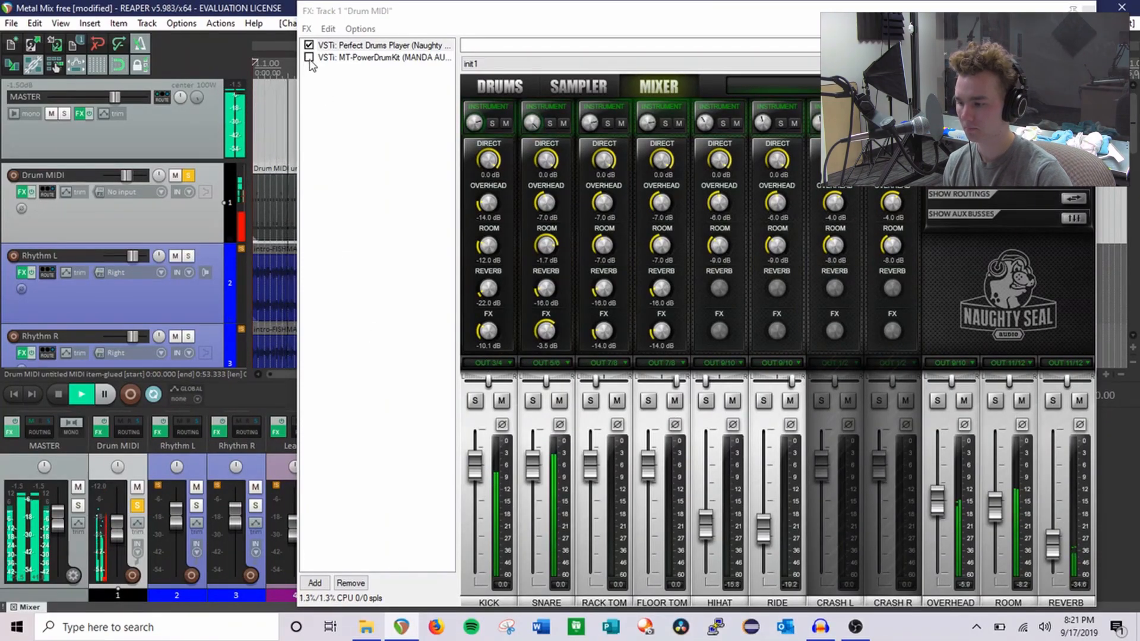
pyautogui.press('space')
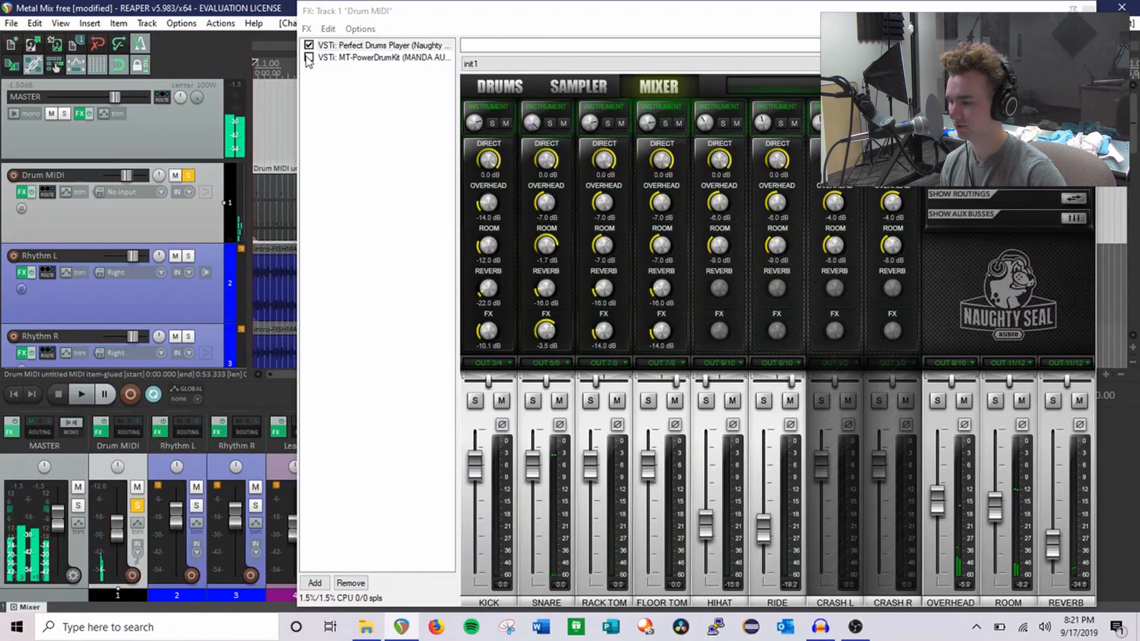
# Step: Re-enable MT-PowerDrumKit, audition both drum instruments together and close the Drum MIDI effects chain
pyautogui.click(309, 57)
pyautogui.press('space')
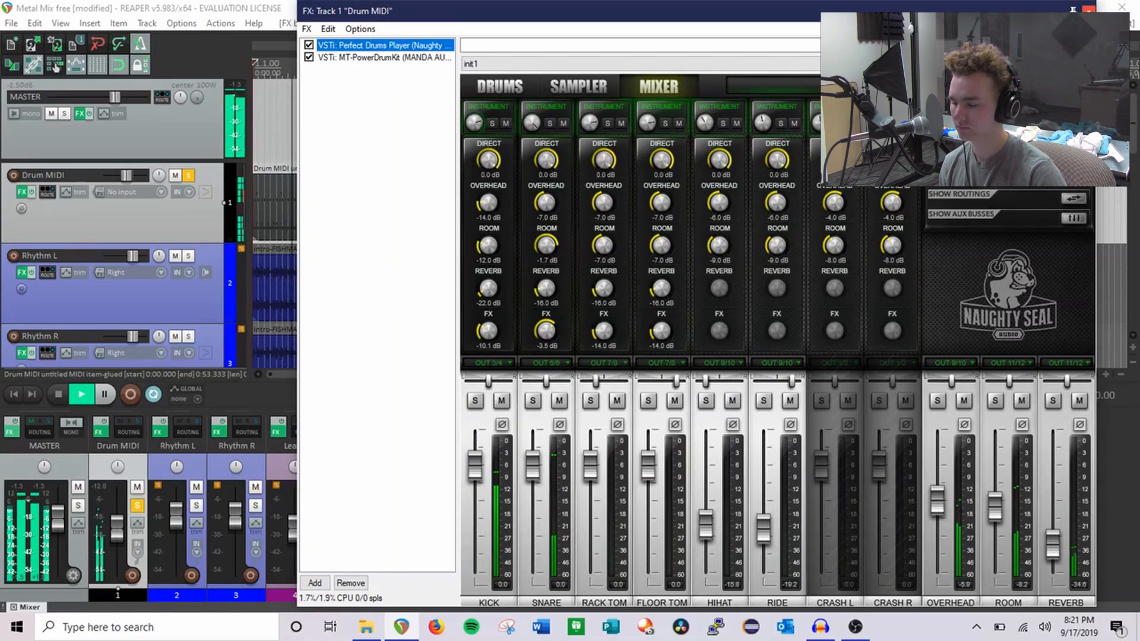
pyautogui.press('Escape')
pyautogui.press('space')
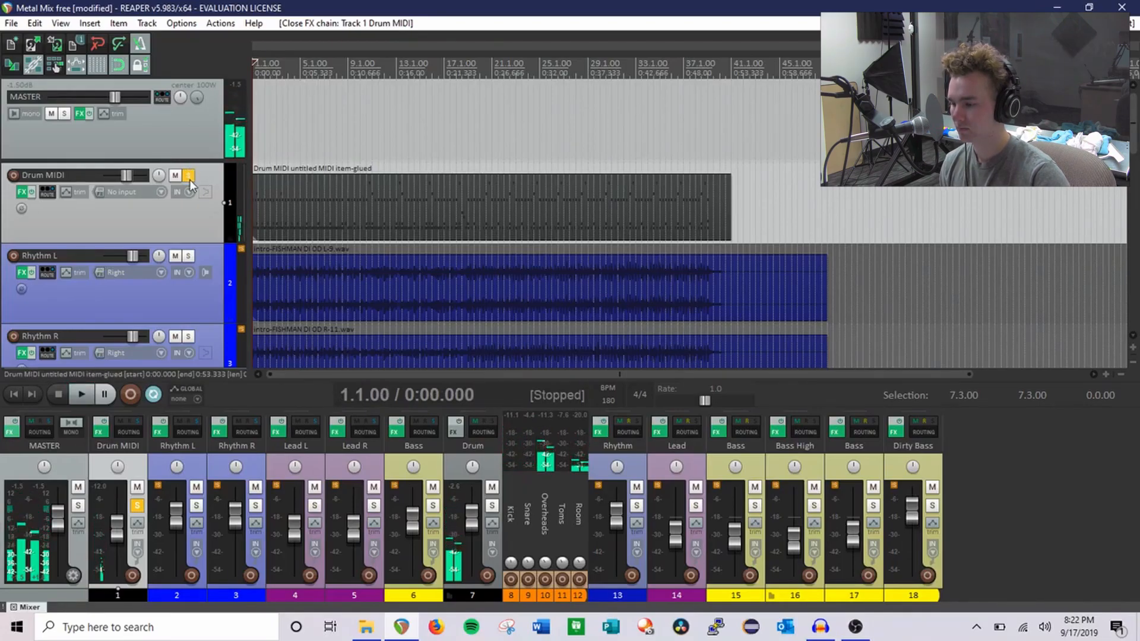
# Step: Unsolo the Drum MIDI track and open its MIDI item in the MIDI editor to view the kick and lower note rows
pyautogui.click(189, 175)
pyautogui.doubleClick(413, 224)
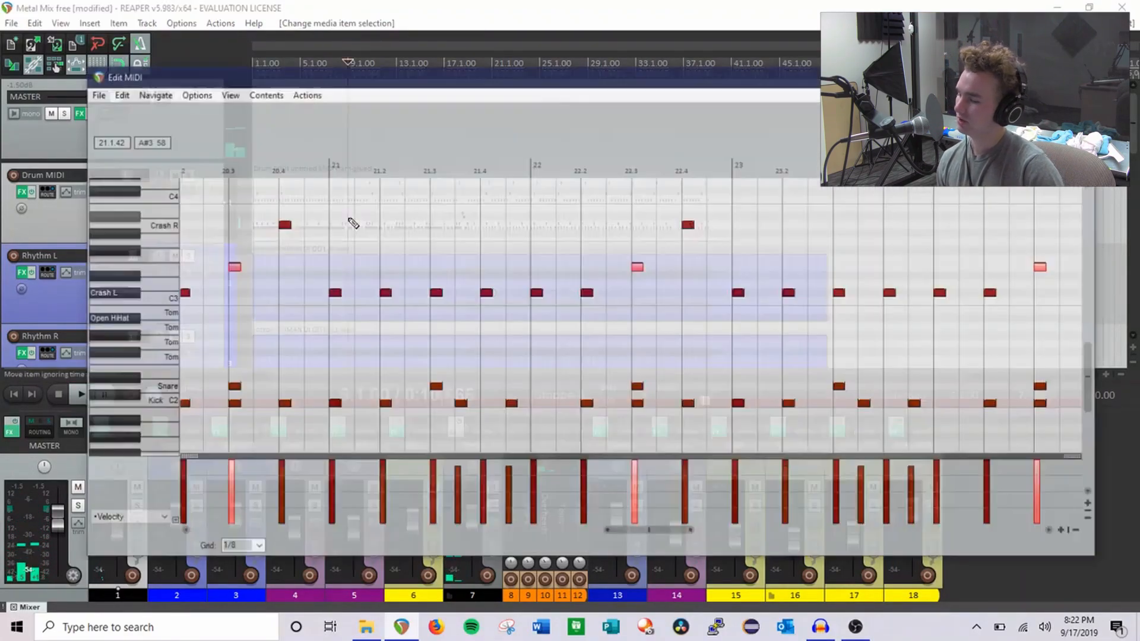
pyautogui.scroll(-1, 168, 376)
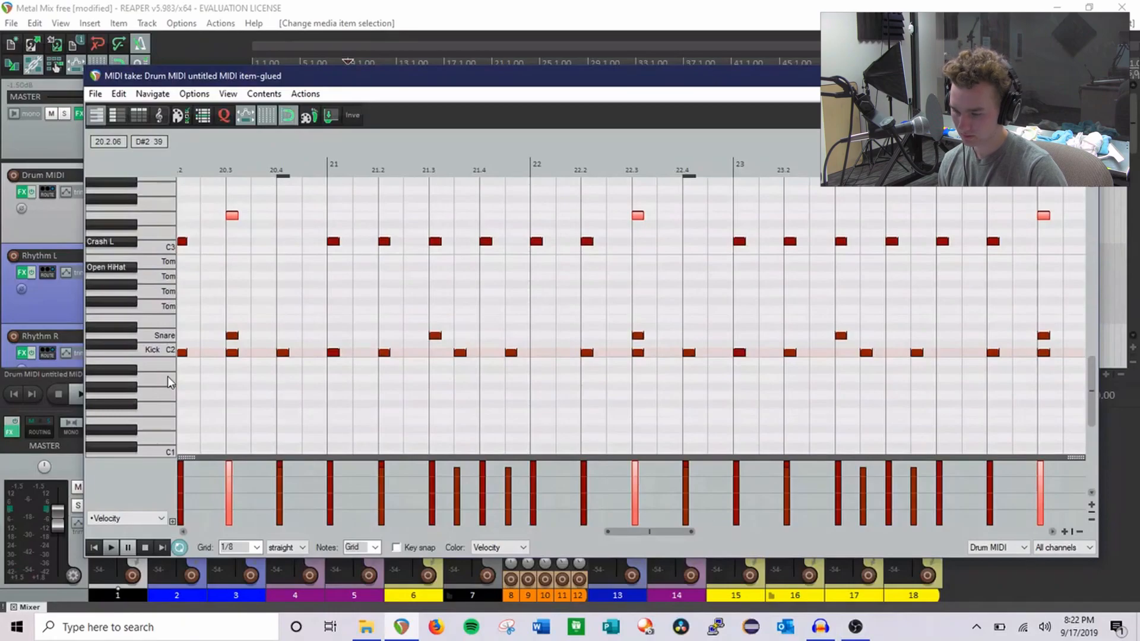
# Step: Examine the kick notes around bars 21 to 22 in the drum MIDI item and close the MIDI editor
pyautogui.click(510, 353)
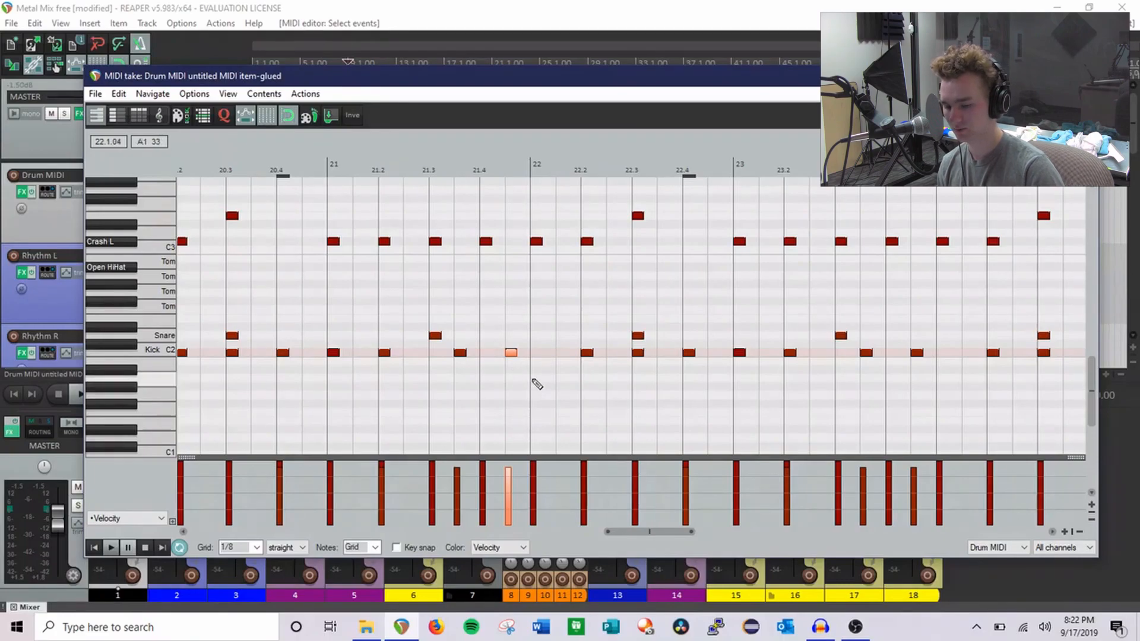
pyautogui.scroll(-5, 828, 300)
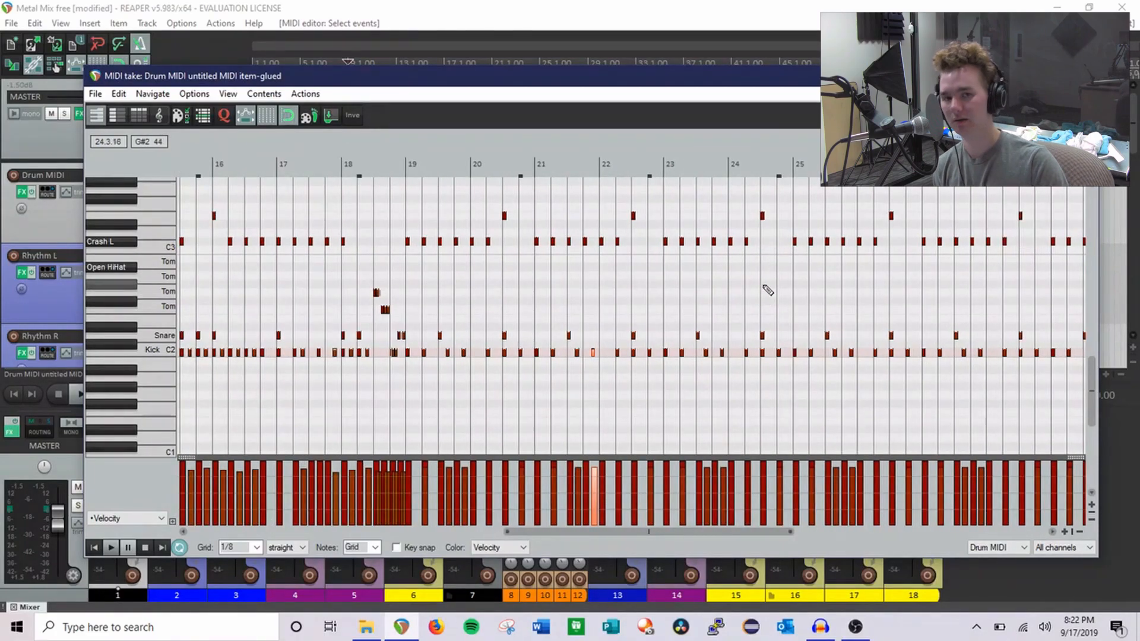
pyautogui.scroll(5, 768, 289)
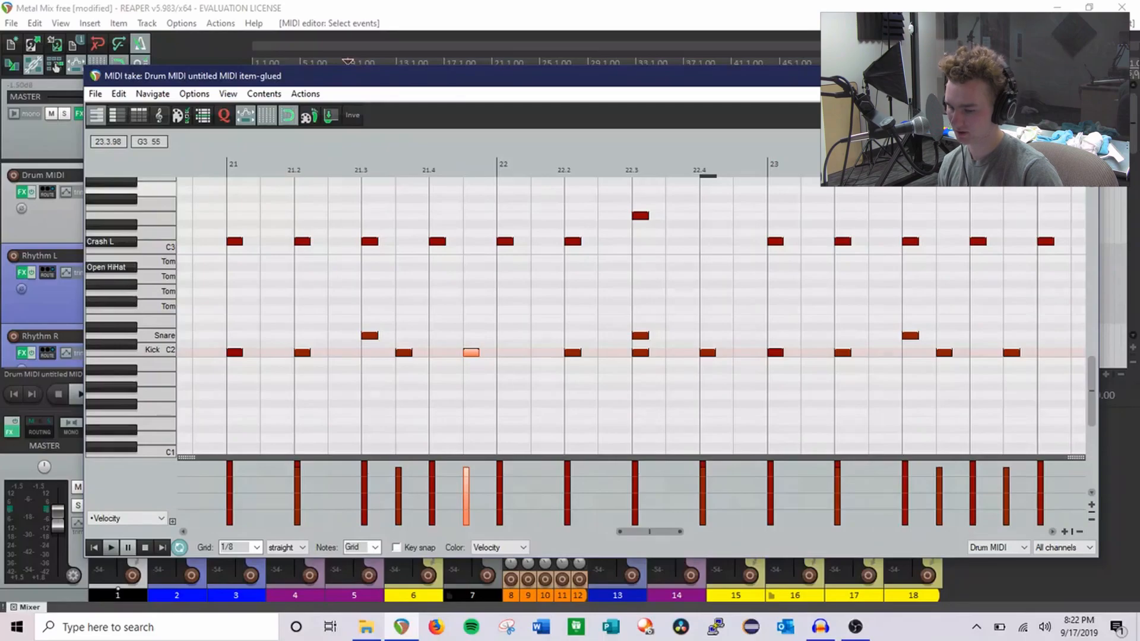
pyautogui.press('Escape')
# Step: Open the Kick track's effects chain and review the ReaComp settings
pyautogui.scroll(-5, 77, 294)
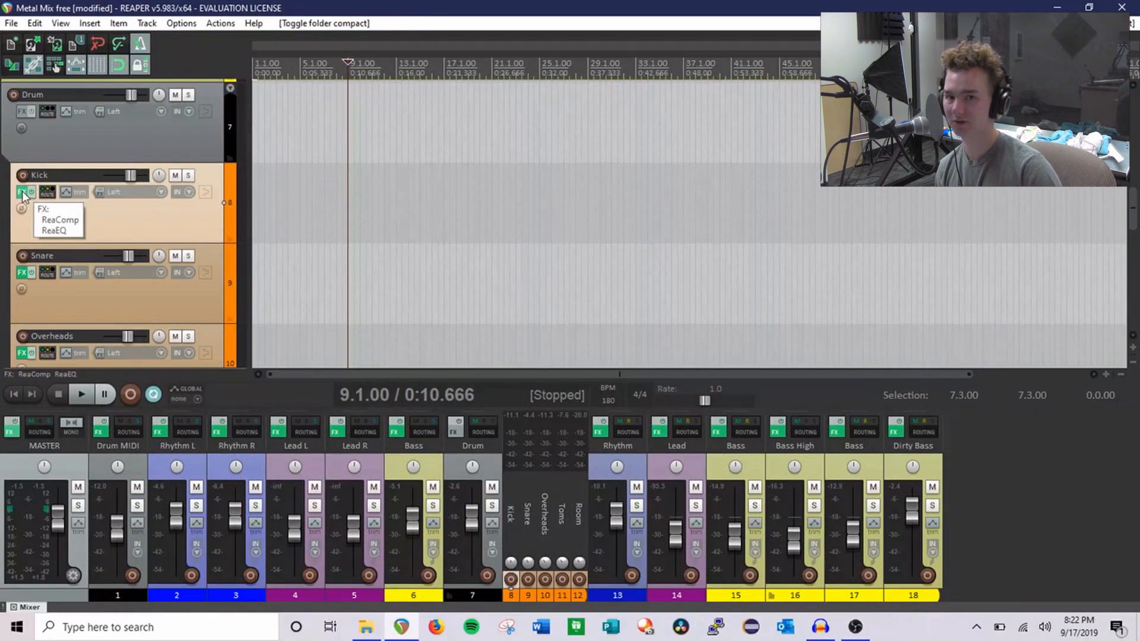
pyautogui.click(22, 193)
pyautogui.click(344, 171)
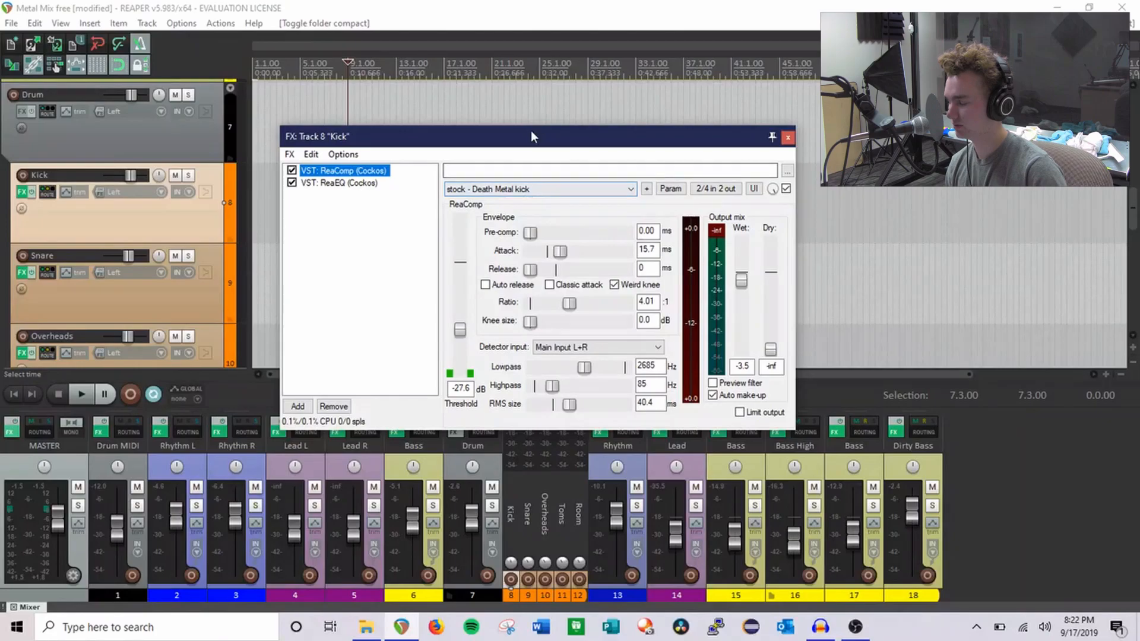
# Step: Show ReaEQ in the Kick effects chain and inspect bands 2, 9, 10 and 7
pyautogui.click(371, 184)
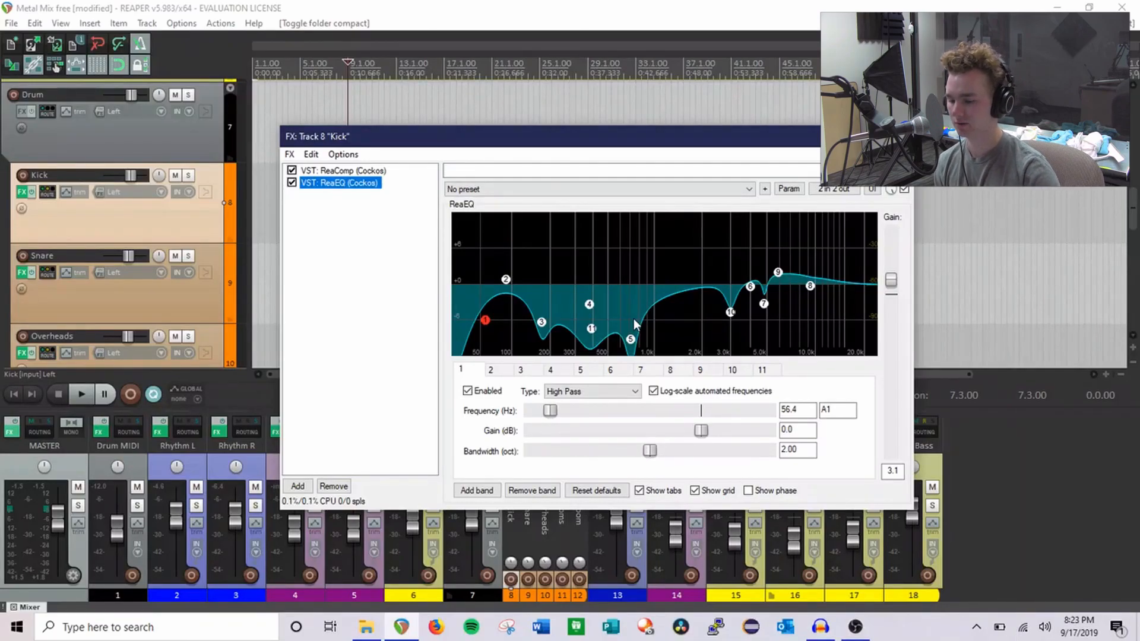
pyautogui.click(507, 292)
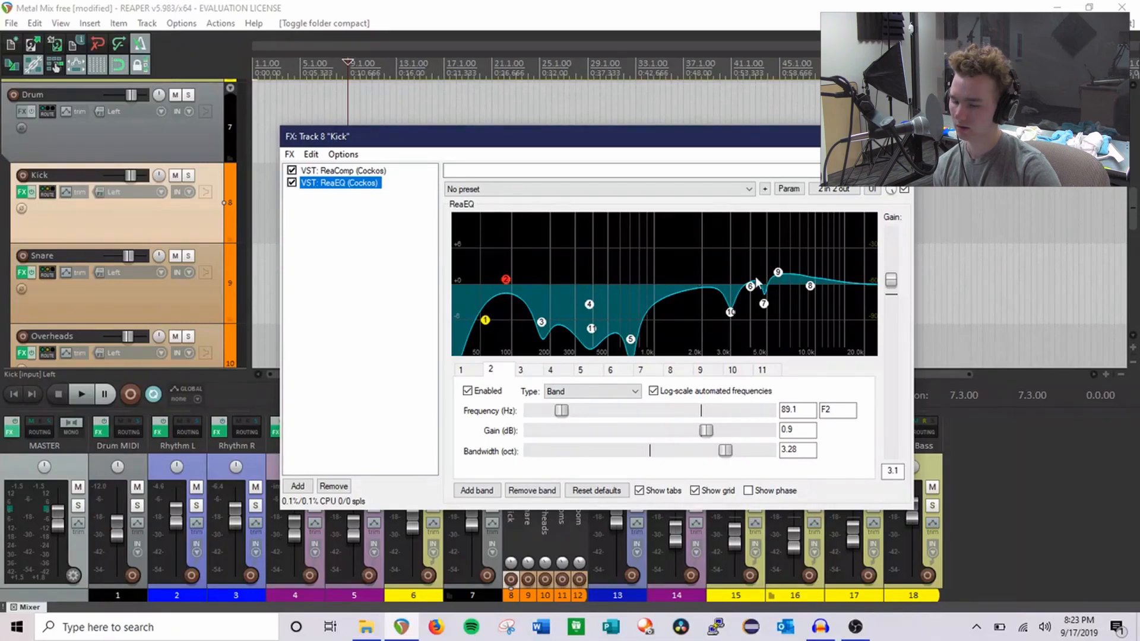
pyautogui.click(777, 273)
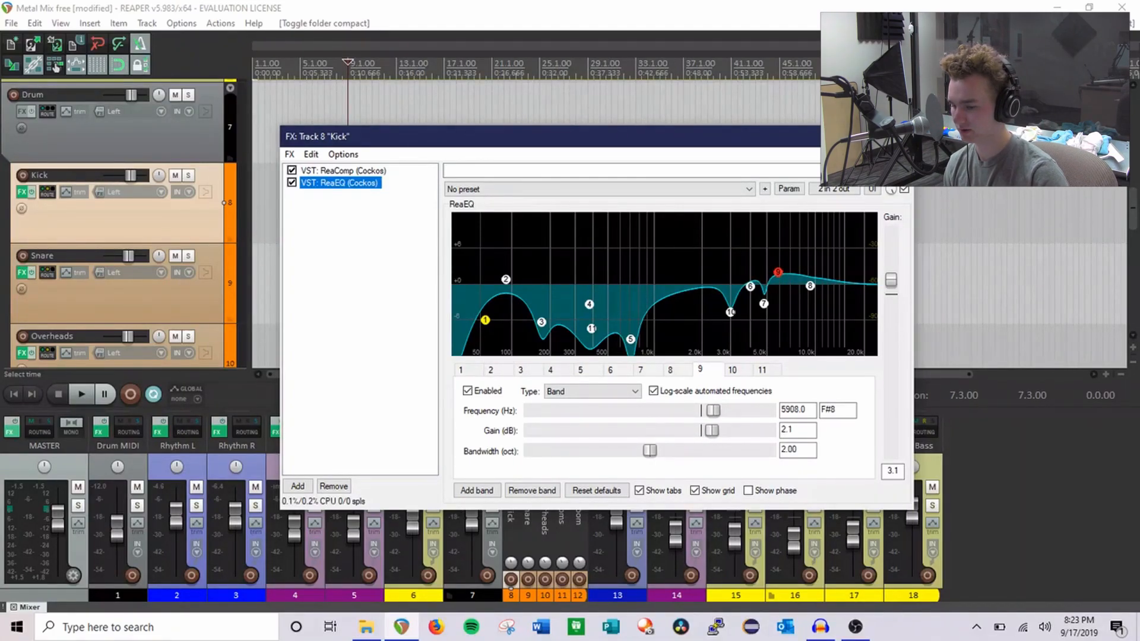
pyautogui.click(730, 312)
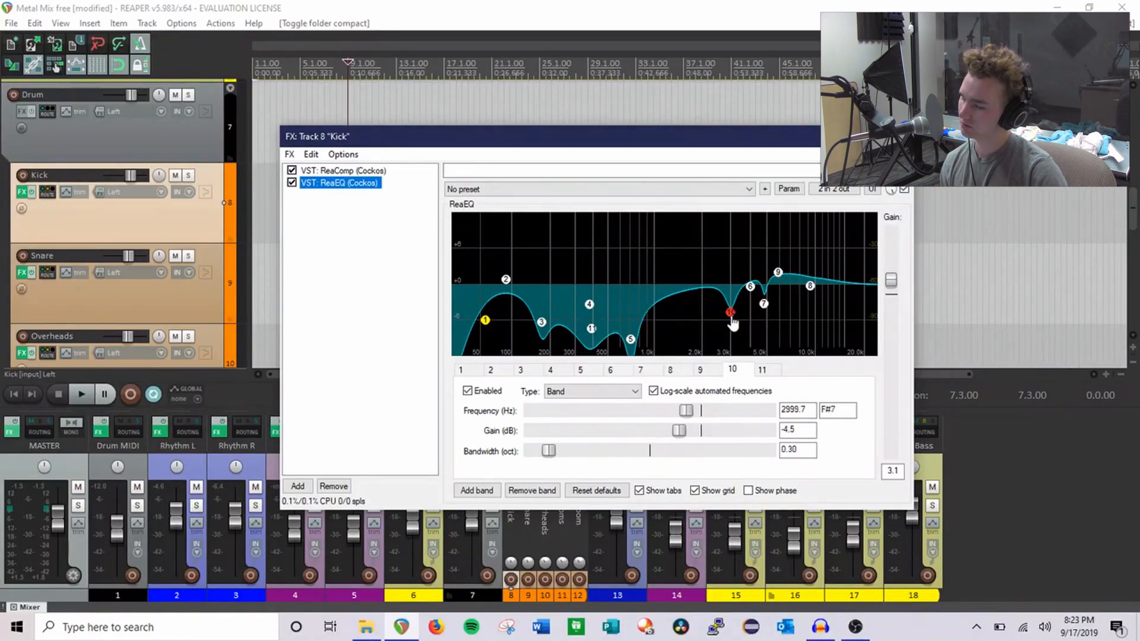
pyautogui.click(765, 305)
pyautogui.click(732, 313)
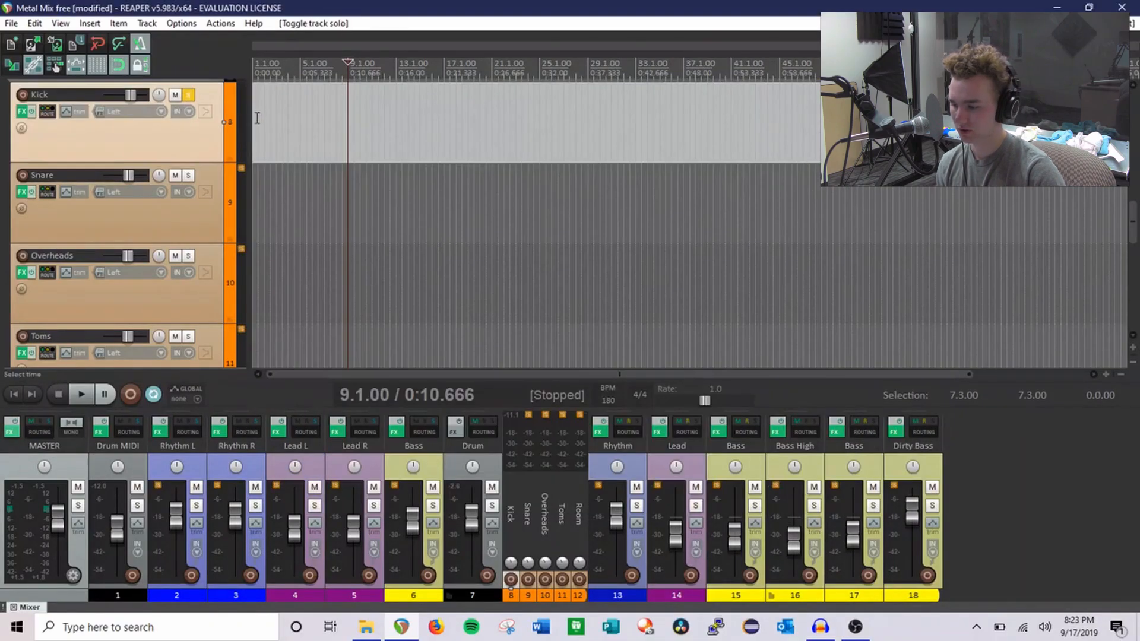
# Step: Audition the soloed Kick track from the start of the project and unsolo it
pyautogui.click(256, 119)
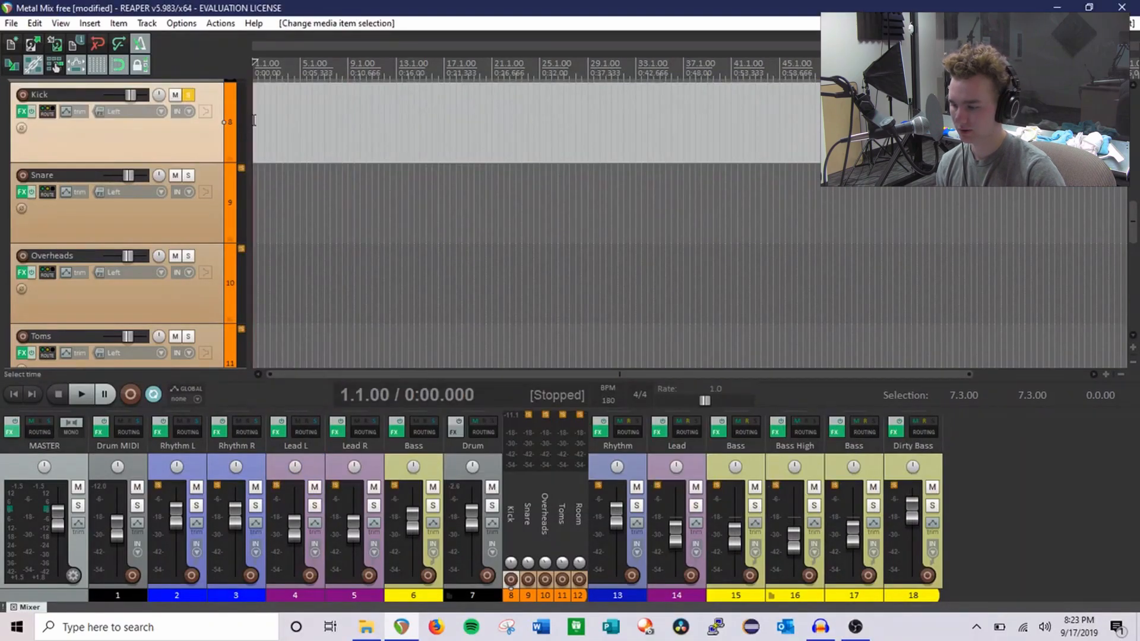
pyautogui.press('space')
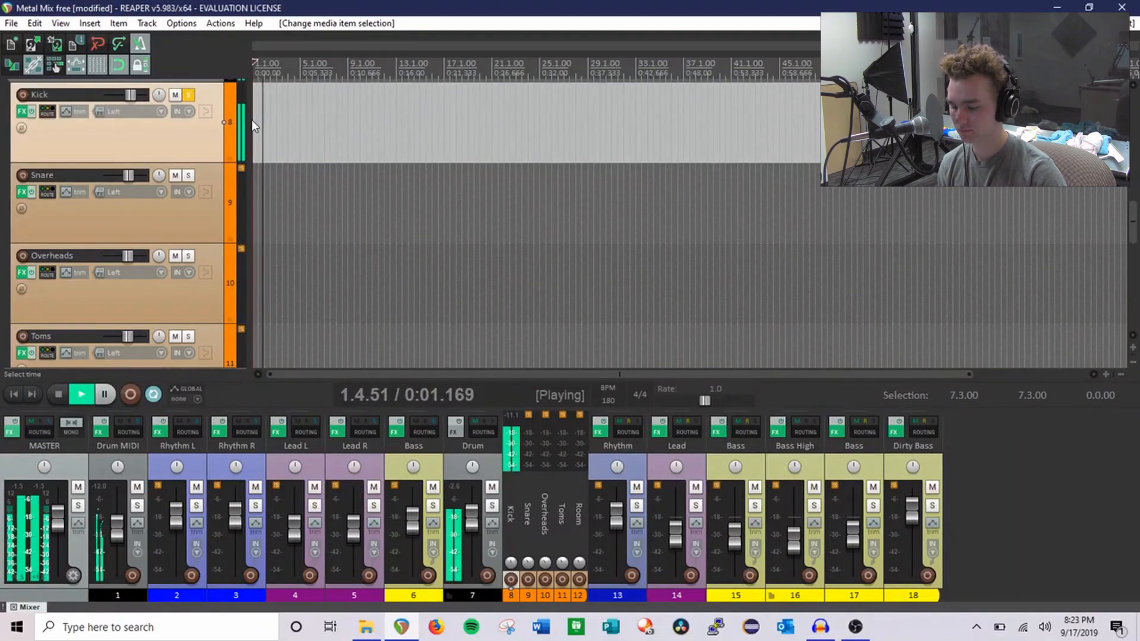
pyautogui.press('space')
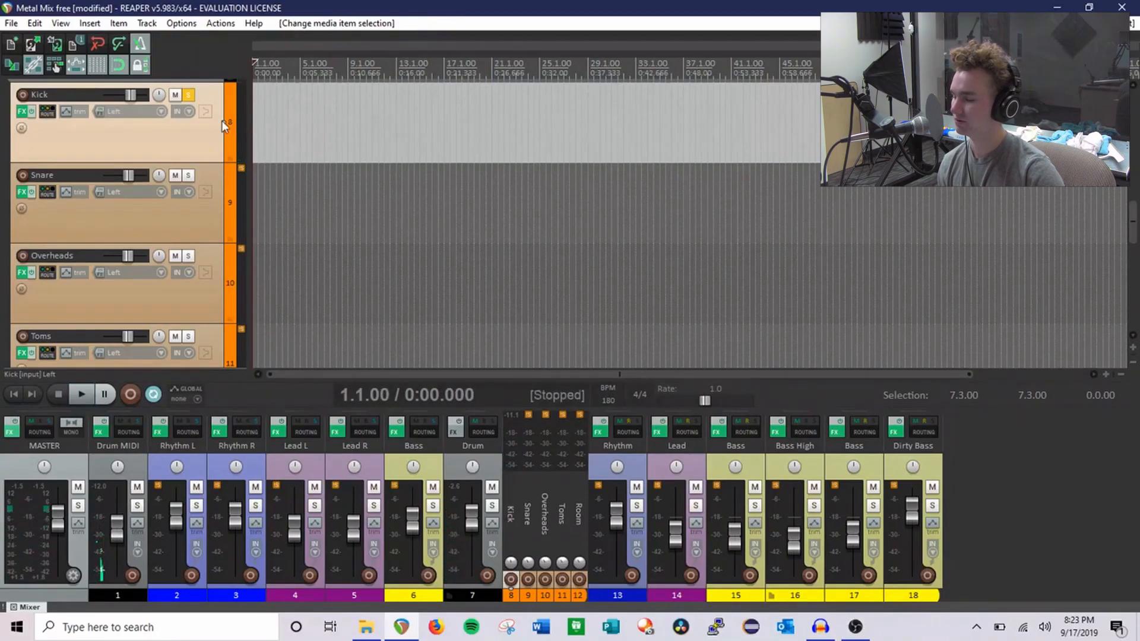
pyautogui.click(189, 94)
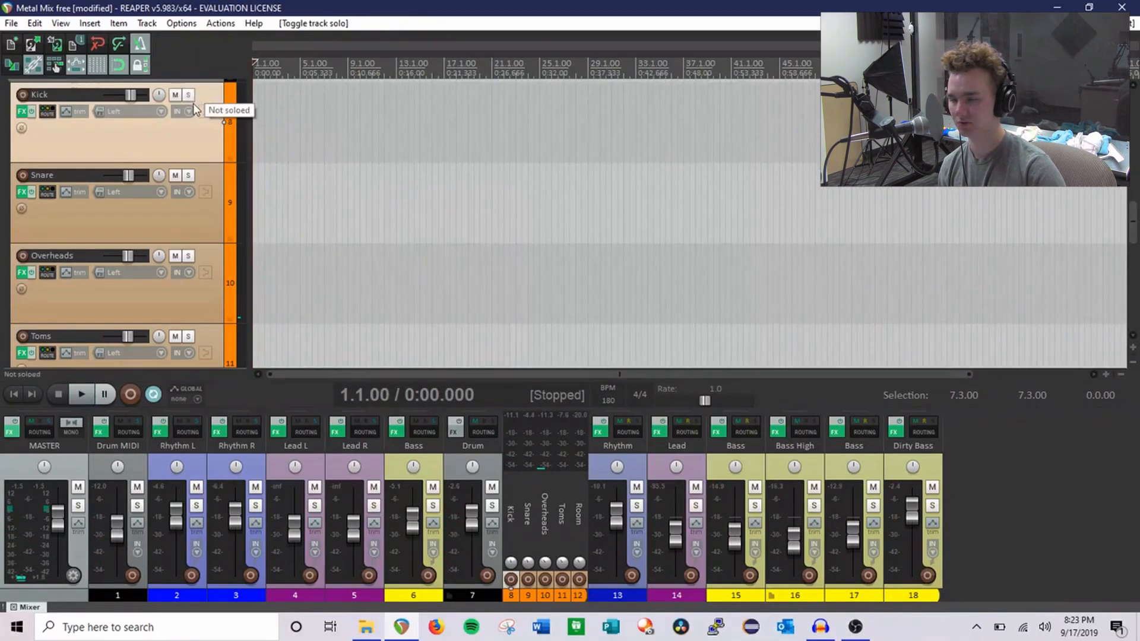
# Step: Solo the Snare track and audition it from the start of the project
pyautogui.click(189, 176)
pyautogui.press('space')
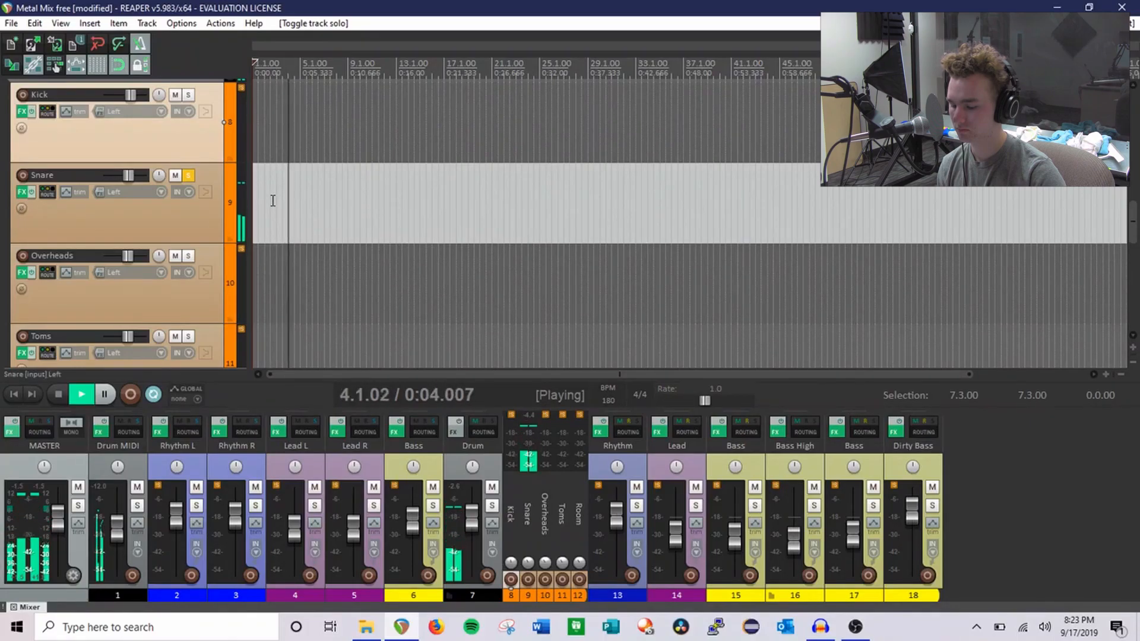
pyautogui.press('space')
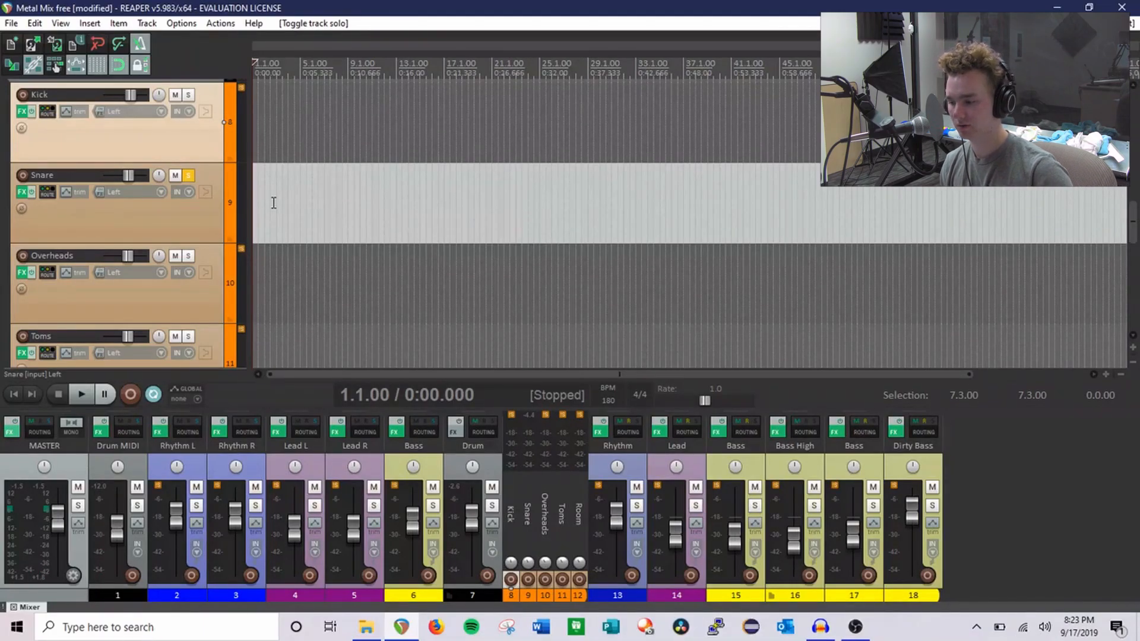
# Step: Open the Snare track's effects chain and review the ReaComp and OrilRiver settings
pyautogui.click(22, 192)
pyautogui.moveTo(633, 151); pyautogui.dragTo(761, 131)
pyautogui.click(507, 160)
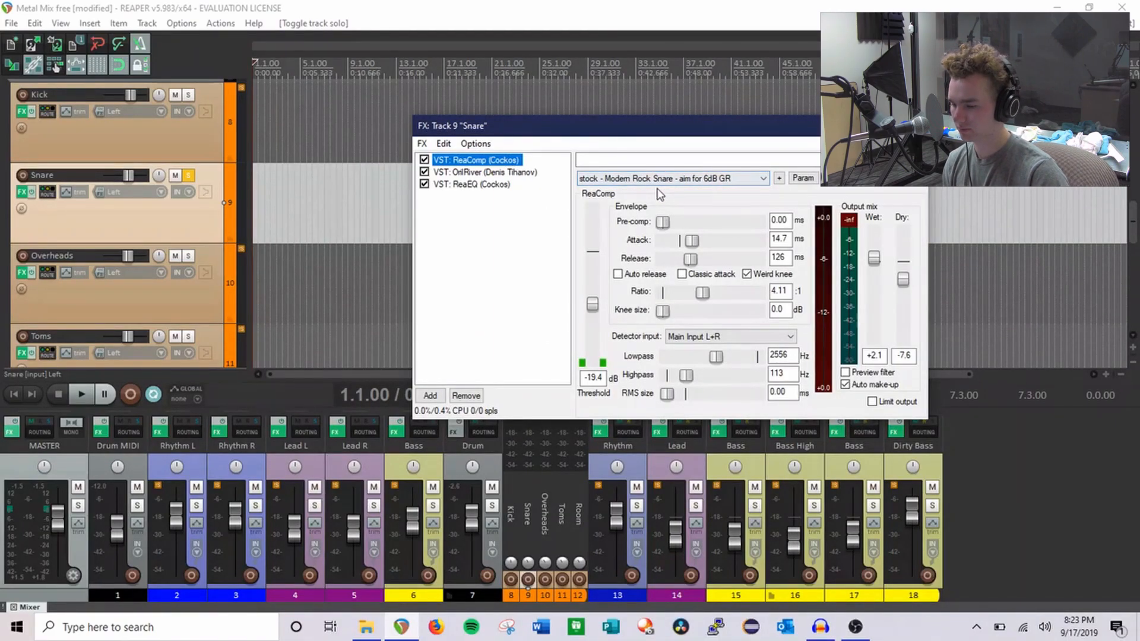
pyautogui.press('Down')
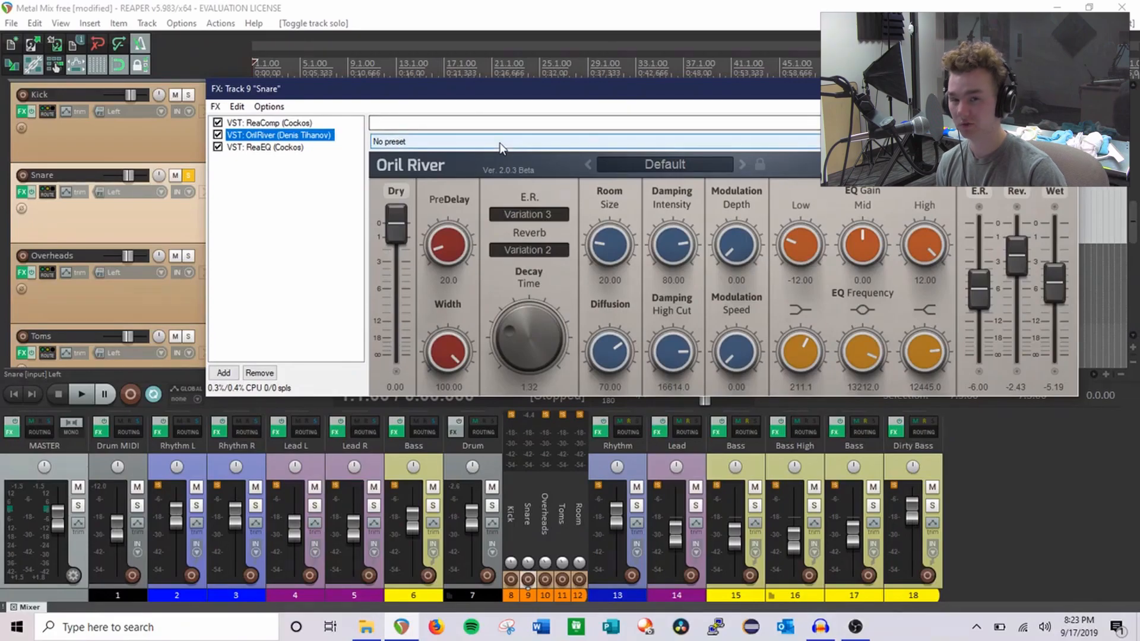
# Step: Show ReaEQ in the Snare chain, inspect its high-pass, low-shelf and high-shelf bands, and close the chain
pyautogui.press('Down')
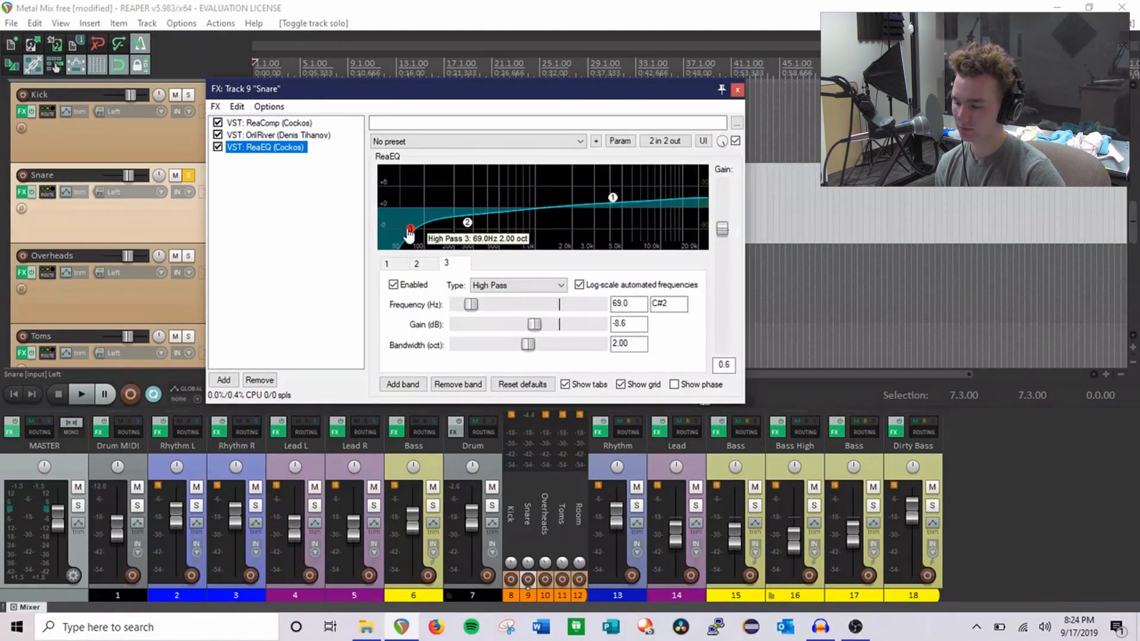
pyautogui.click(468, 223)
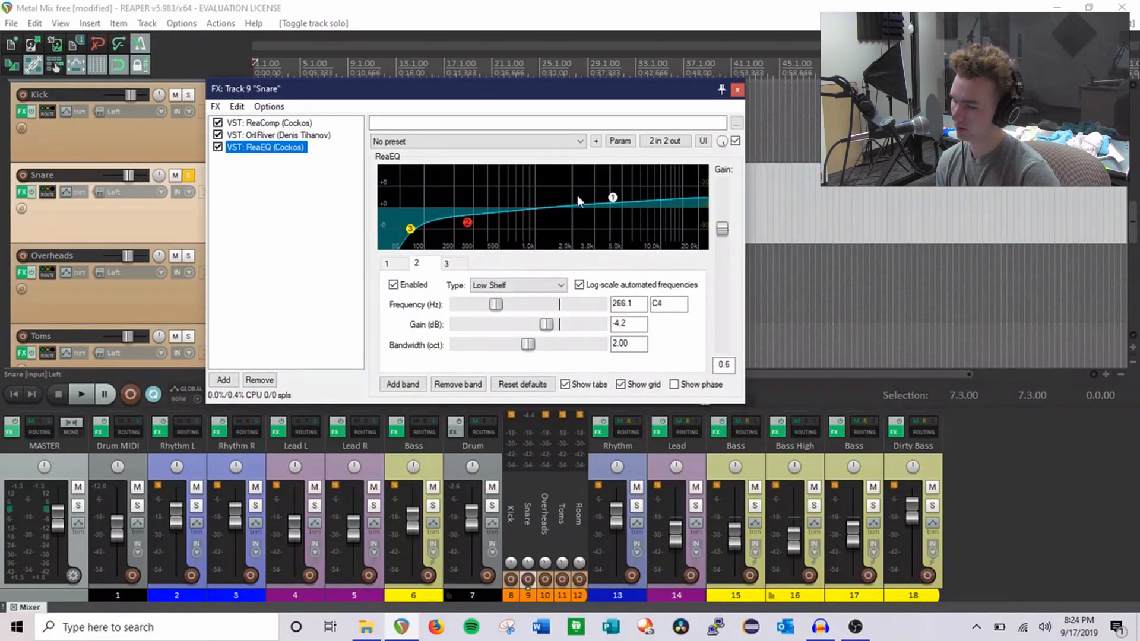
pyautogui.click(613, 198)
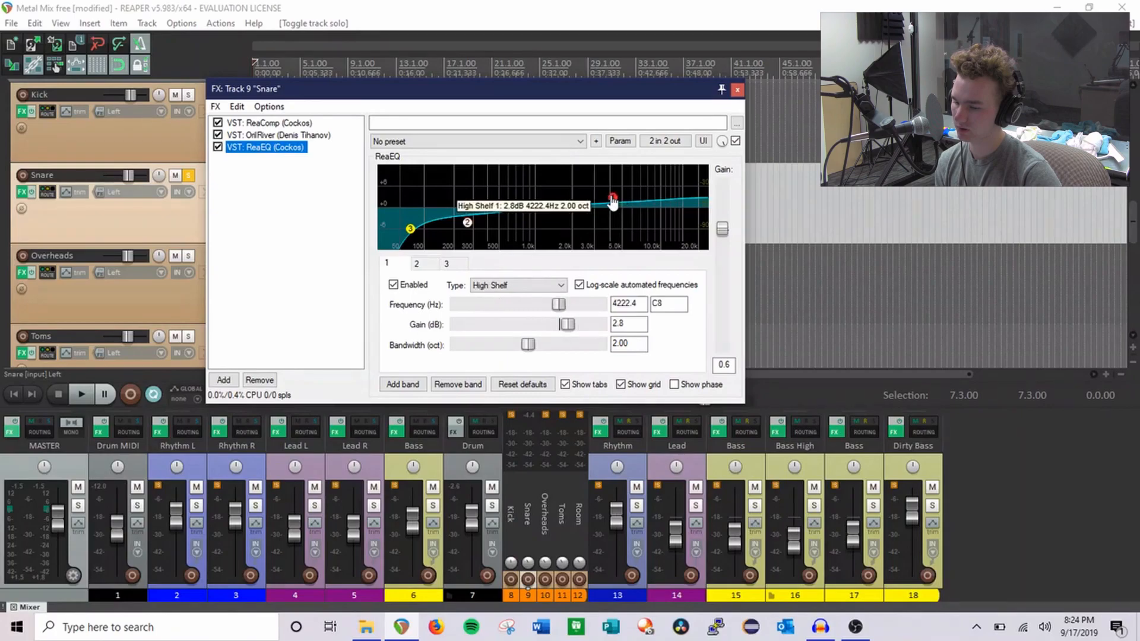
pyautogui.click(738, 90)
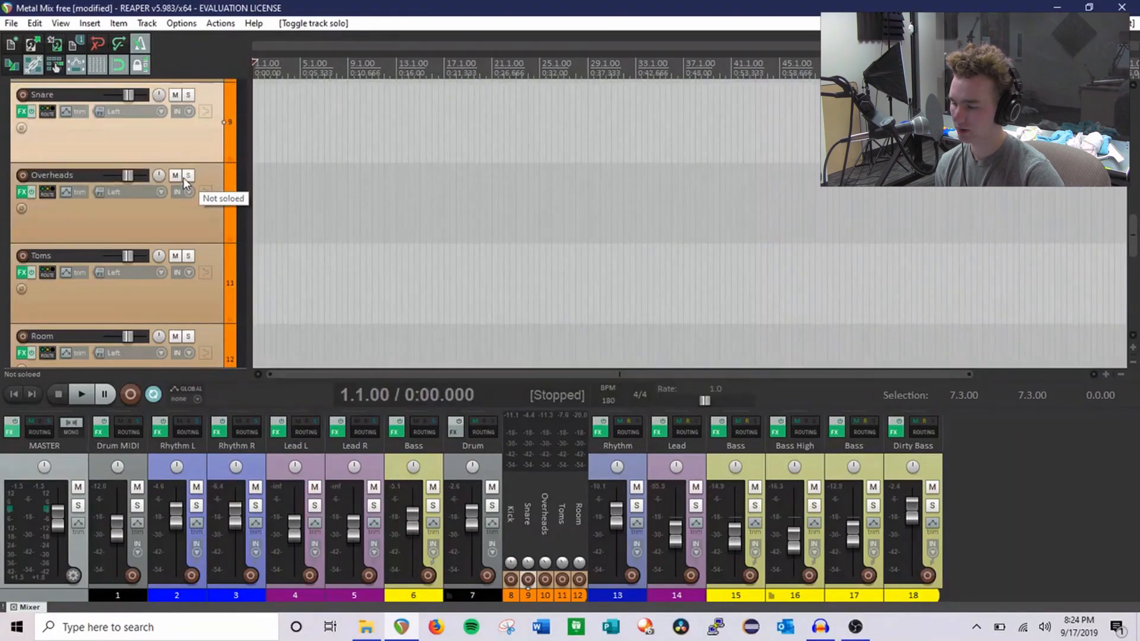
# Step: Solo the Overheads track and review ReaComp and the ReaEQ cut at 200 Hz in its effects chain
pyautogui.click(188, 176)
pyautogui.scroll(-2, 343, 186)
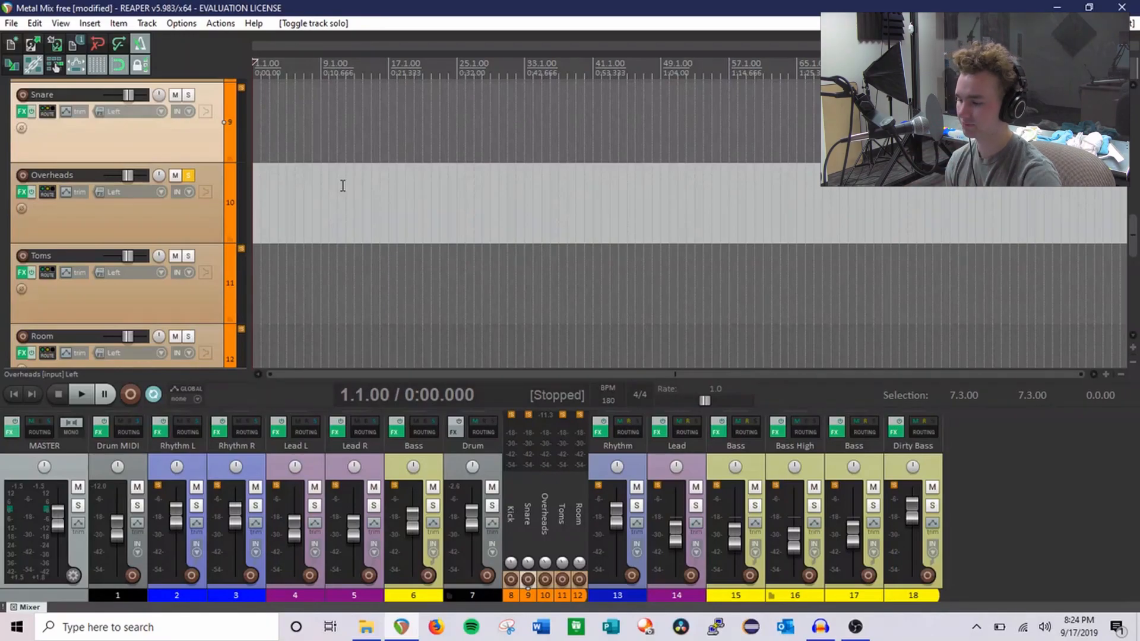
pyautogui.click(20, 192)
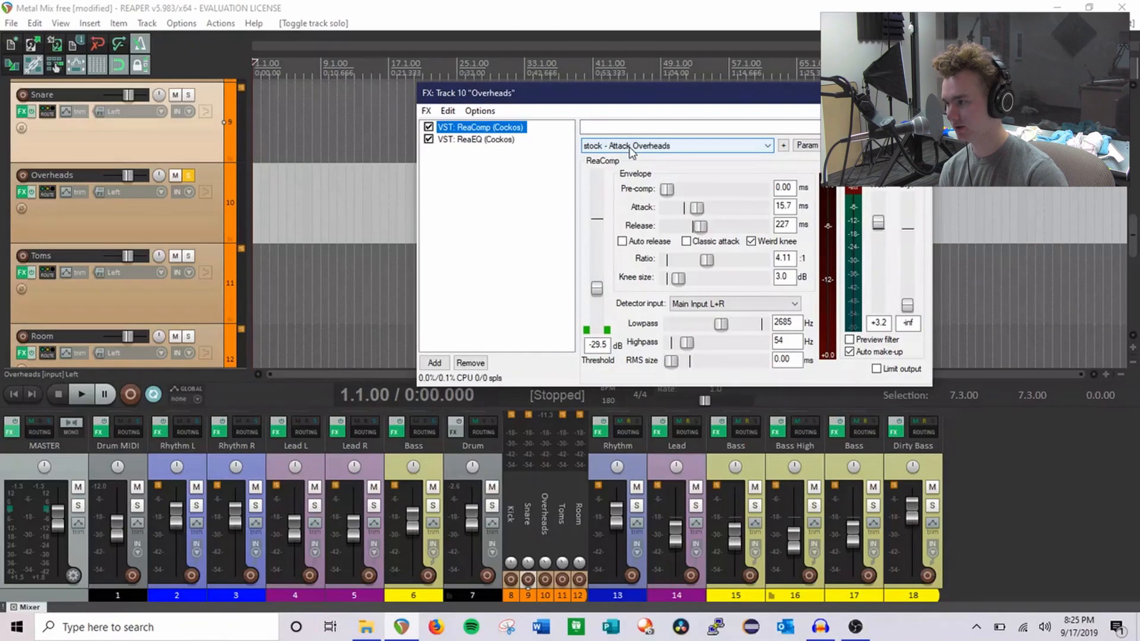
pyautogui.press('Down')
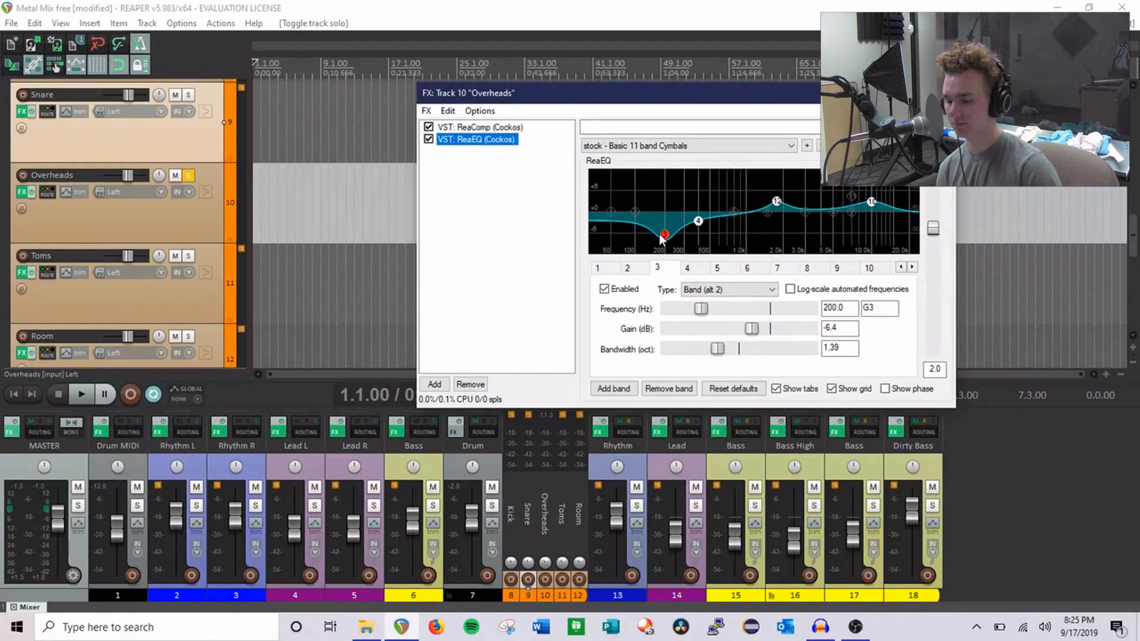
pyautogui.press('Escape')
# Step: Save the project and audition the soloed Toms track from the tom fill in bar 18
pyautogui.hotkey('ctrl', 's')
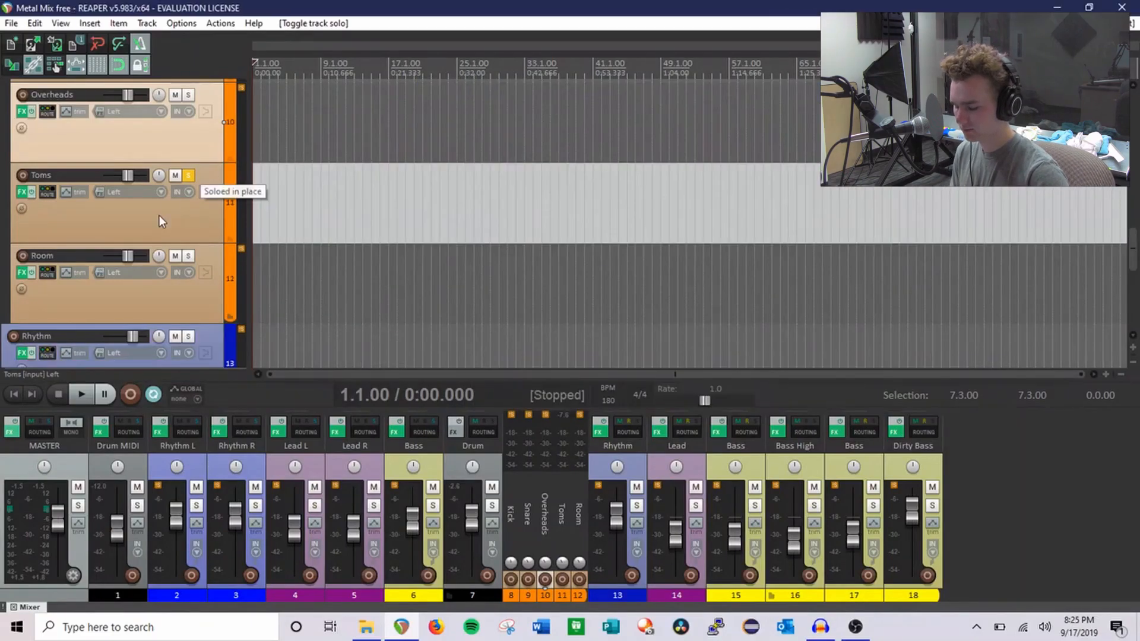
pyautogui.scroll(10, 141, 205)
pyautogui.scroll(4, 498, 220)
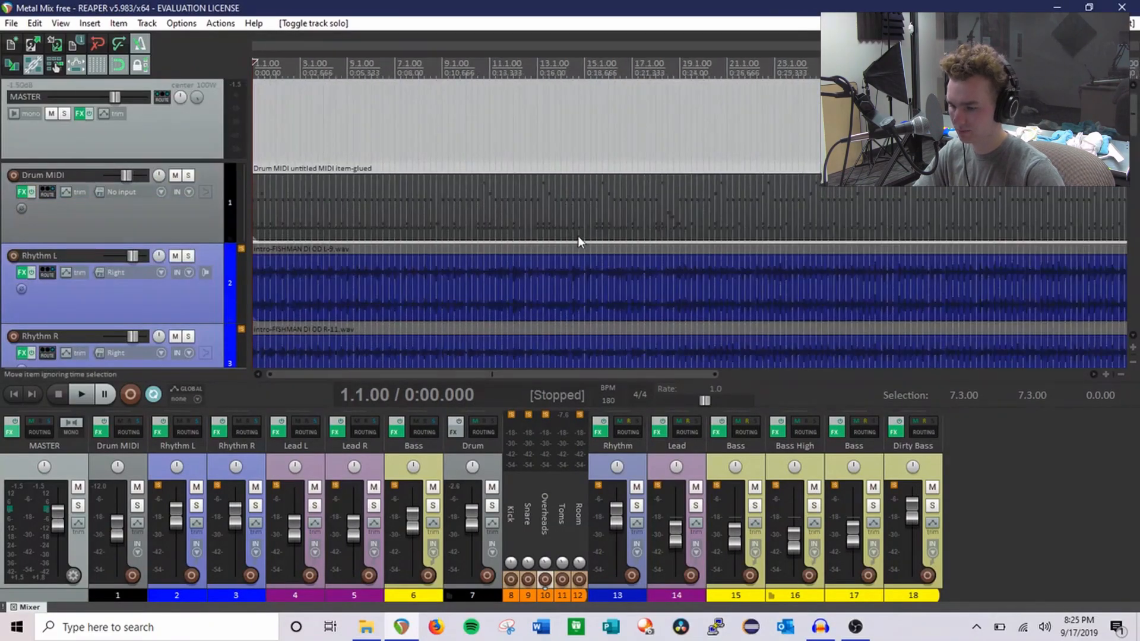
pyautogui.click(672, 254)
pyautogui.scroll(2, 676, 256)
pyautogui.press('space')
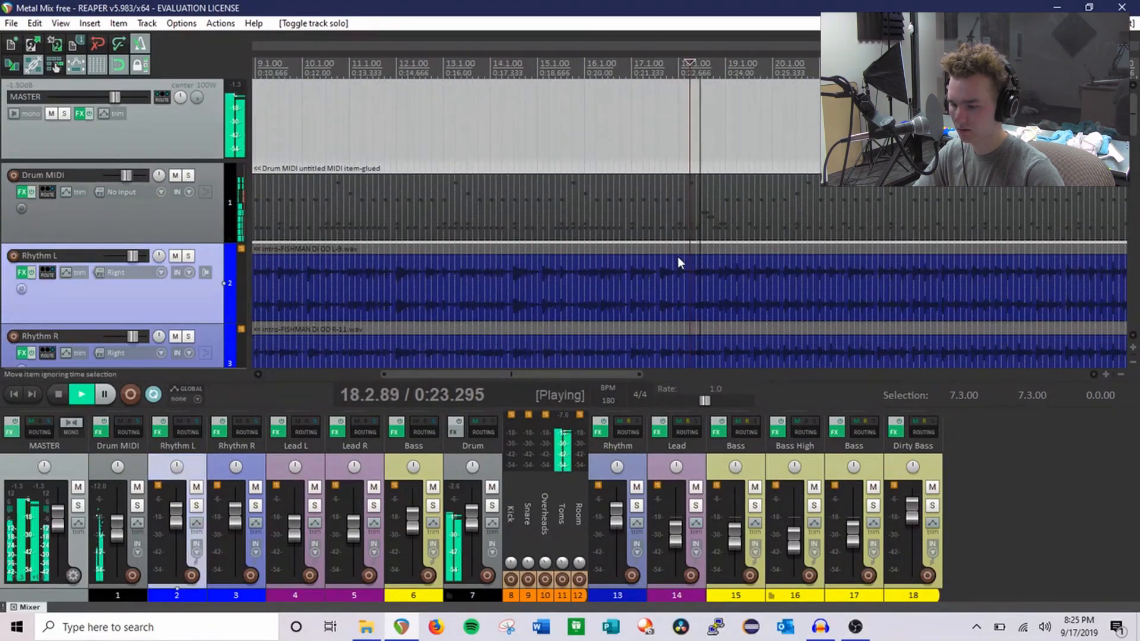
pyautogui.press('space')
# Step: Review the ReaGate and ReaEQ settings in the Toms track's effects chain
pyautogui.click(416, 94)
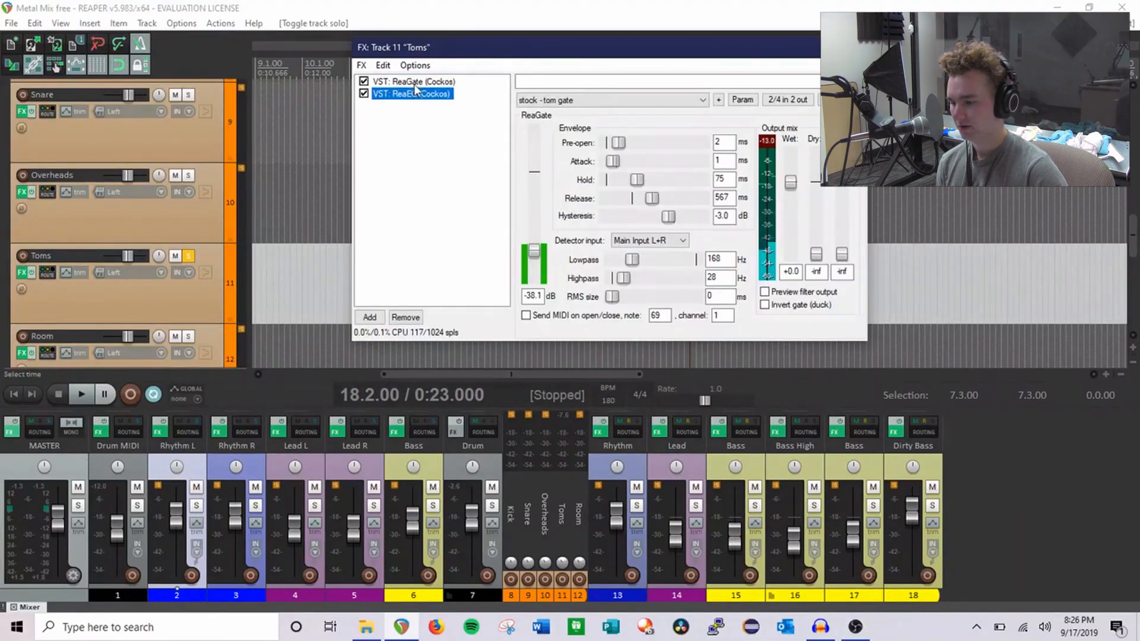
pyautogui.click(415, 82)
pyautogui.click(417, 95)
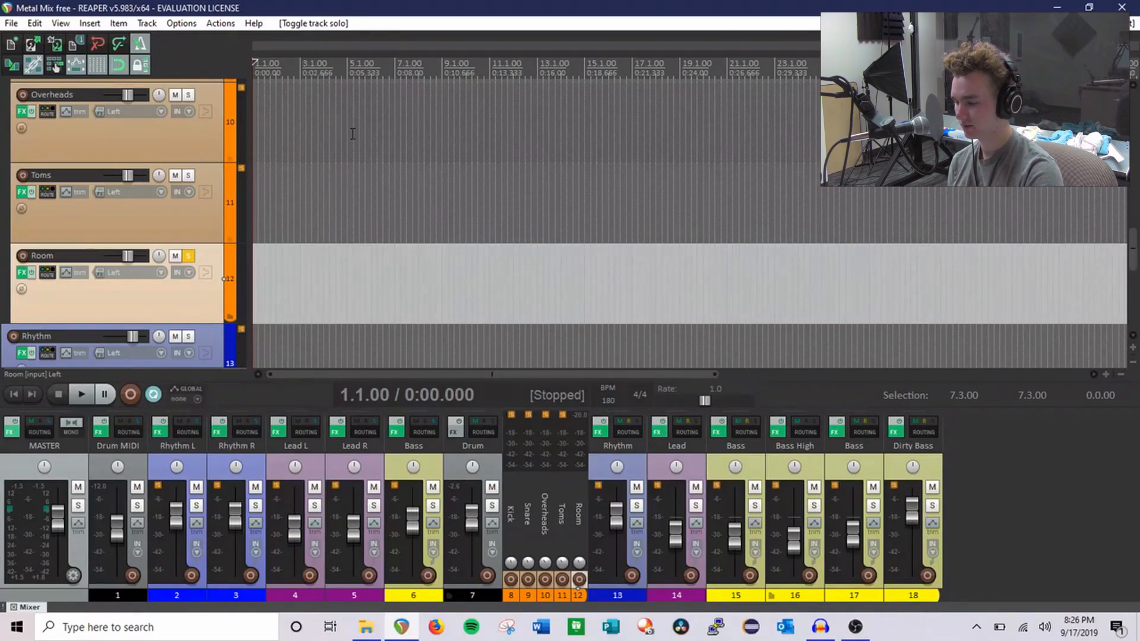
# Step: Audition the soloed Room track, review the ReaEQ bands in its effects chain and close the chain
pyautogui.press('space')
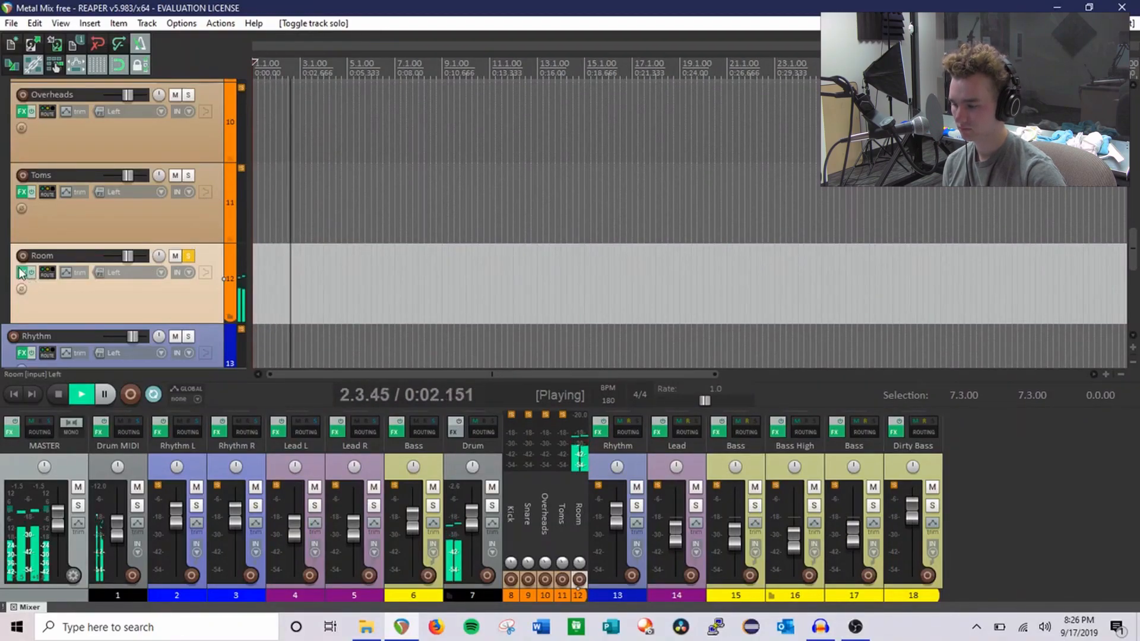
pyautogui.hotkey('shift', 'f')
pyautogui.press('space')
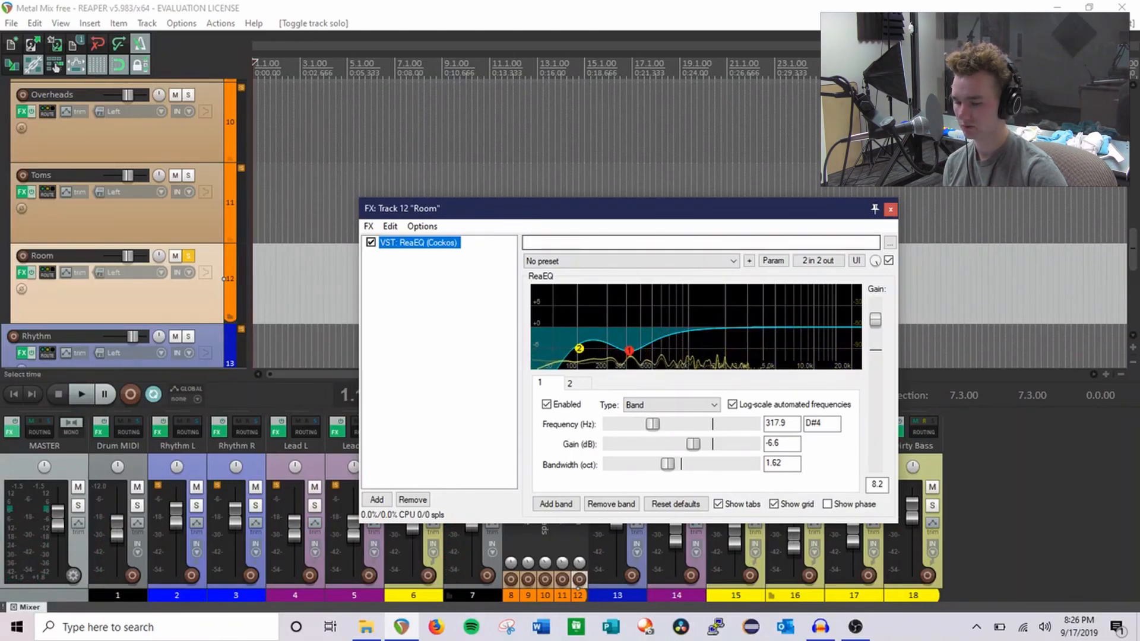
pyautogui.click(890, 209)
# Step: Unsolo the Room track and audition the soloed Drum bus, muting and unmuting Room to compare
pyautogui.click(189, 256)
pyautogui.press('space')
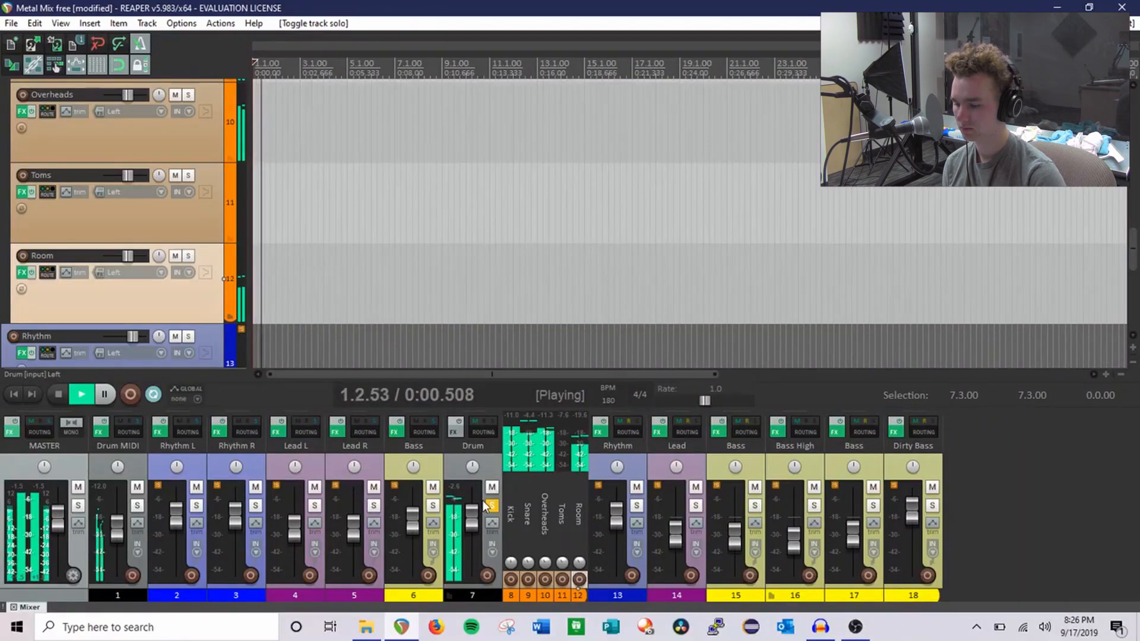
pyautogui.click(175, 256)
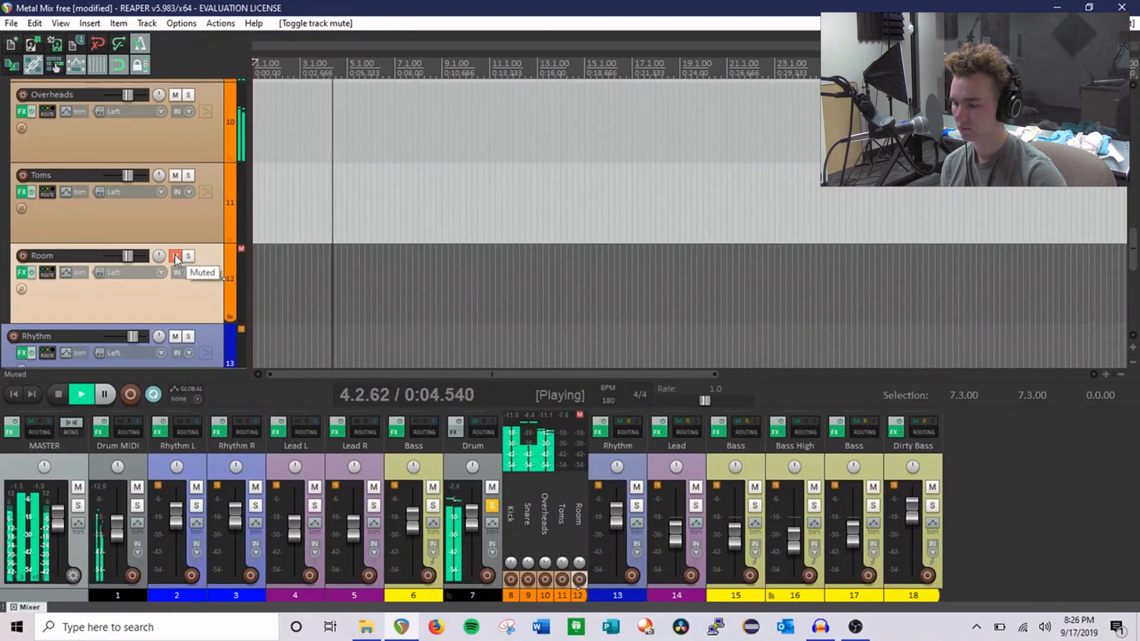
pyautogui.click(175, 256)
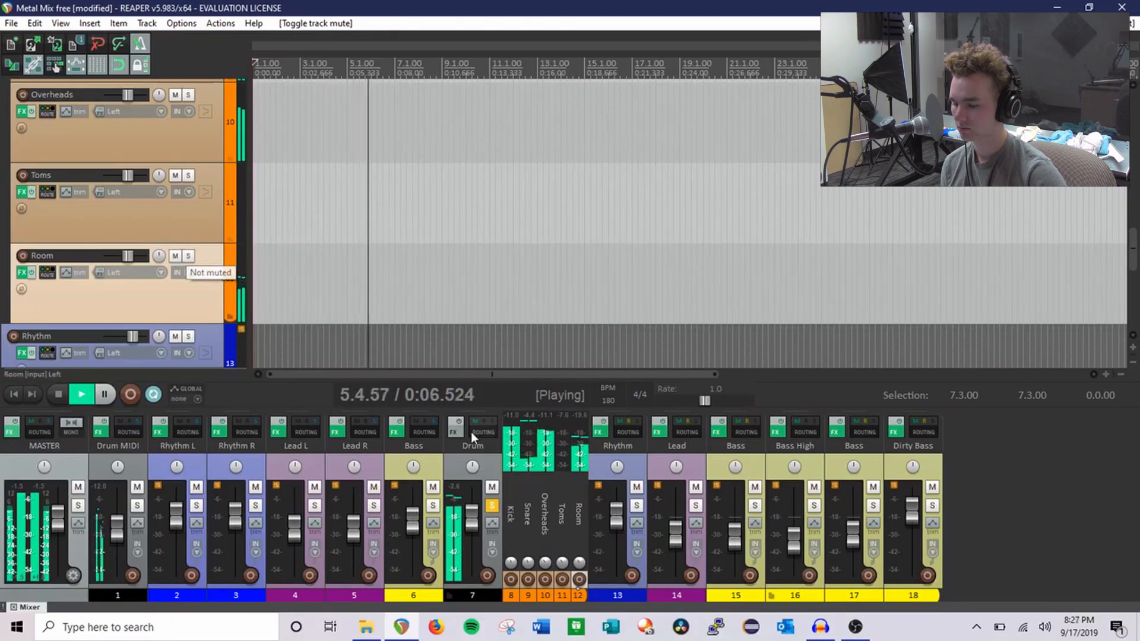
# Step: Stop playback, unsolo the Drum bus and switch its folder to the compact view
pyautogui.press('space')
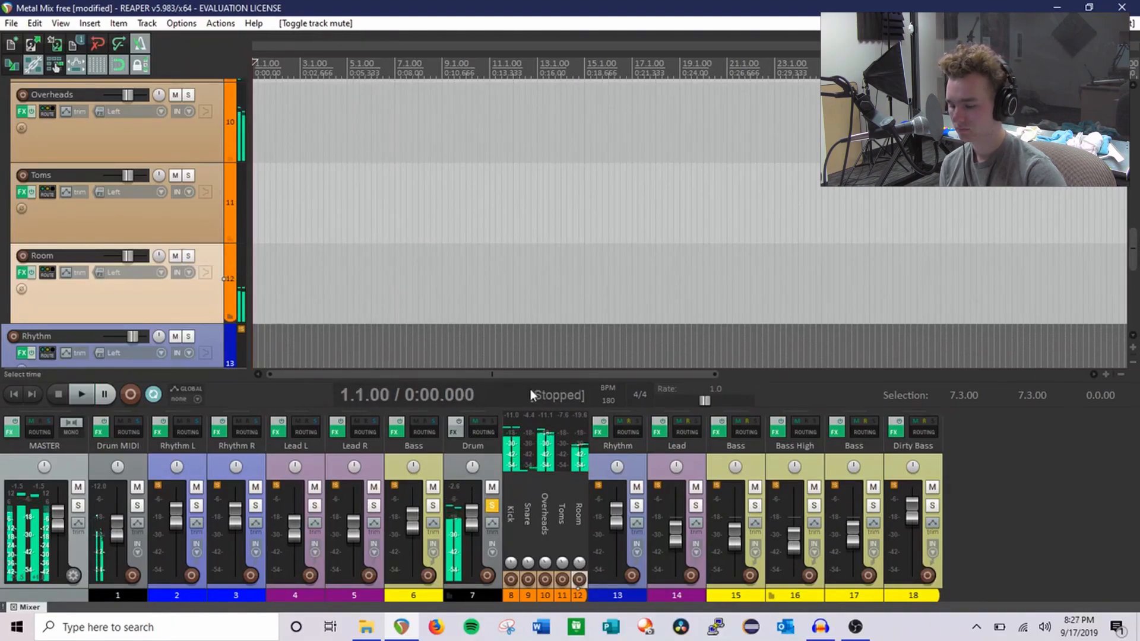
pyautogui.click(492, 506)
pyautogui.scroll(5, 217, 251)
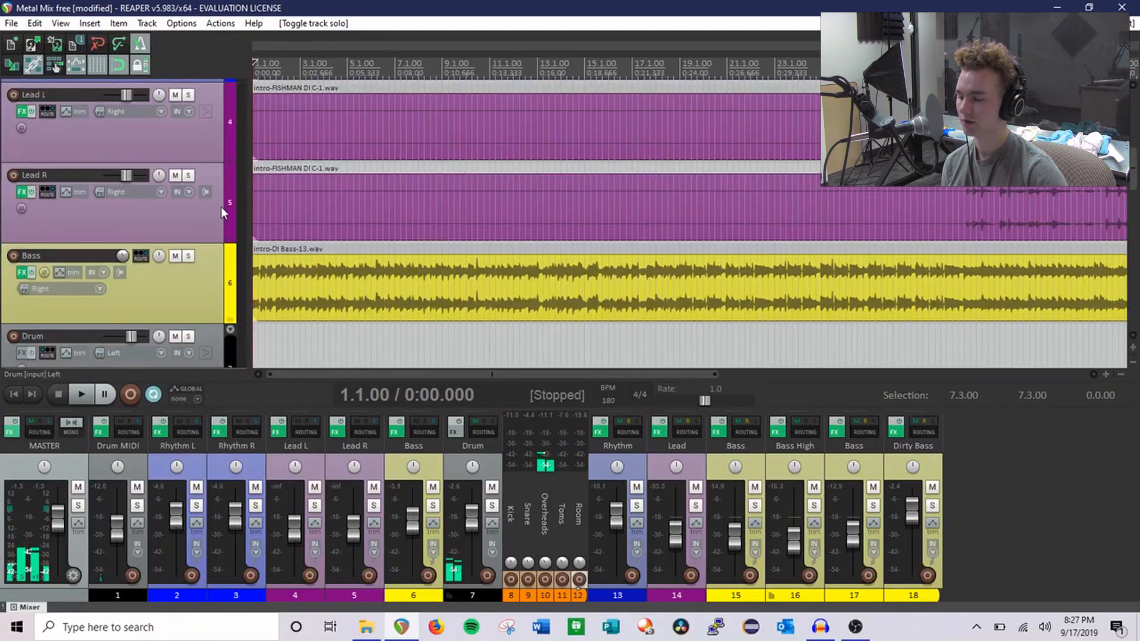
pyautogui.scroll(-2, 213, 217)
pyautogui.click(230, 169)
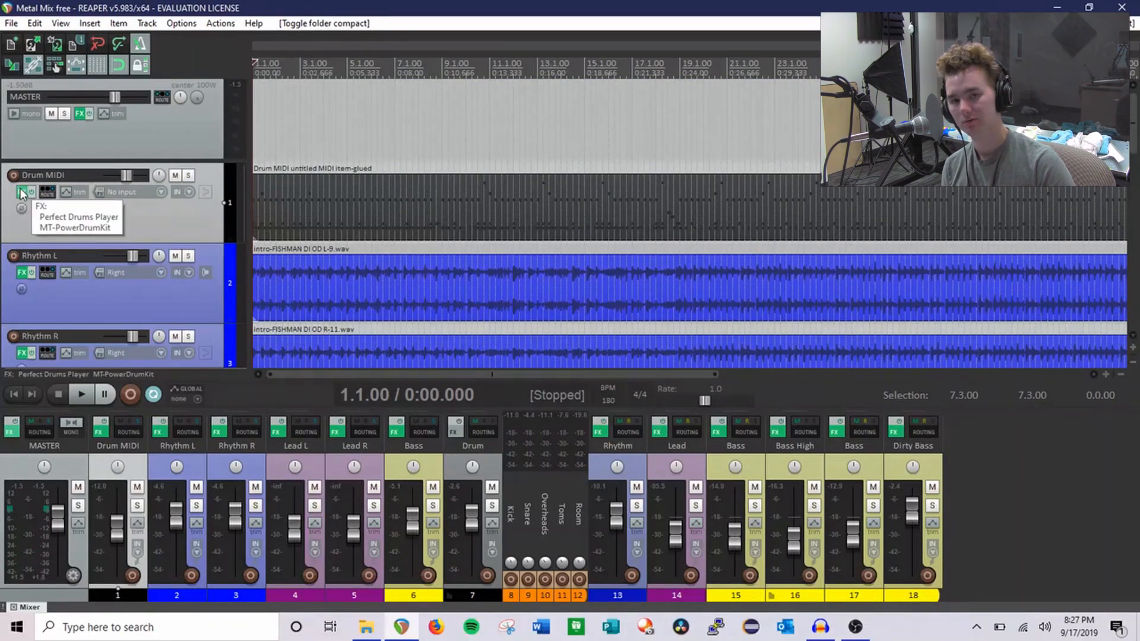
# Step: Open the Drum MIDI track's effects chain and view Perfect Drums Player and MT-PowerDrumKit
pyautogui.click(24, 192)
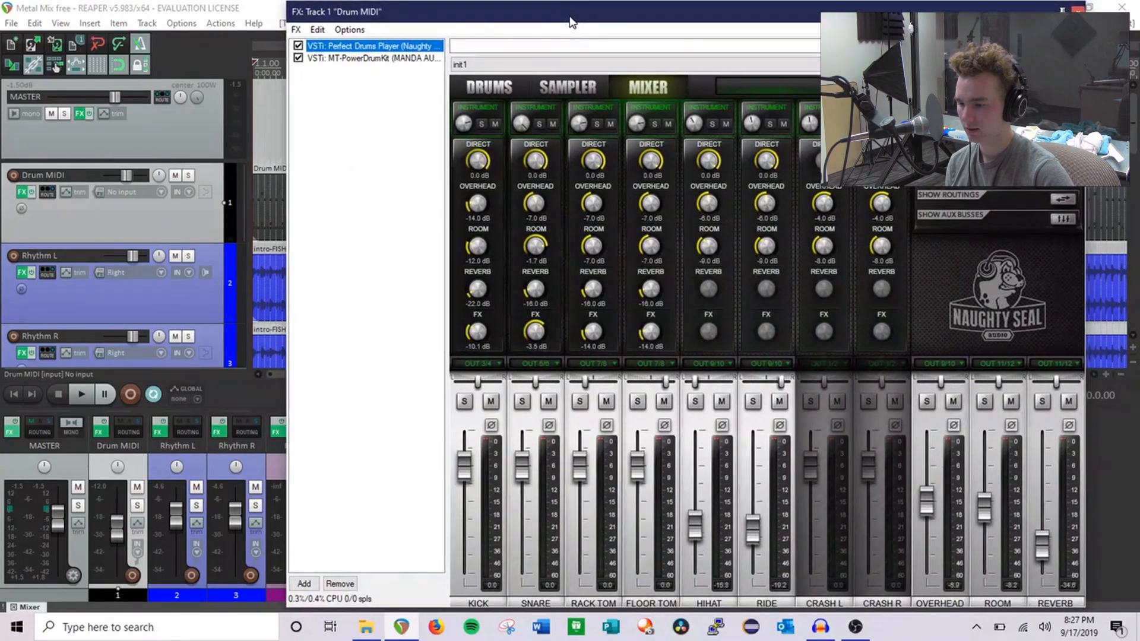
pyautogui.moveTo(571, 22); pyautogui.dragTo(574, 17)
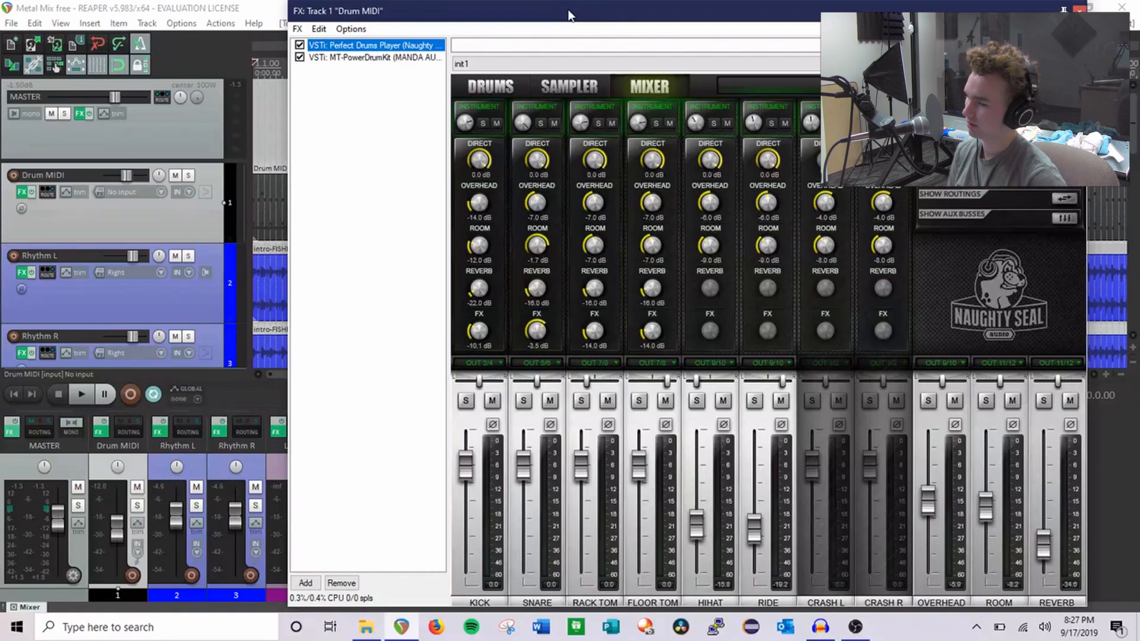
pyautogui.click(380, 58)
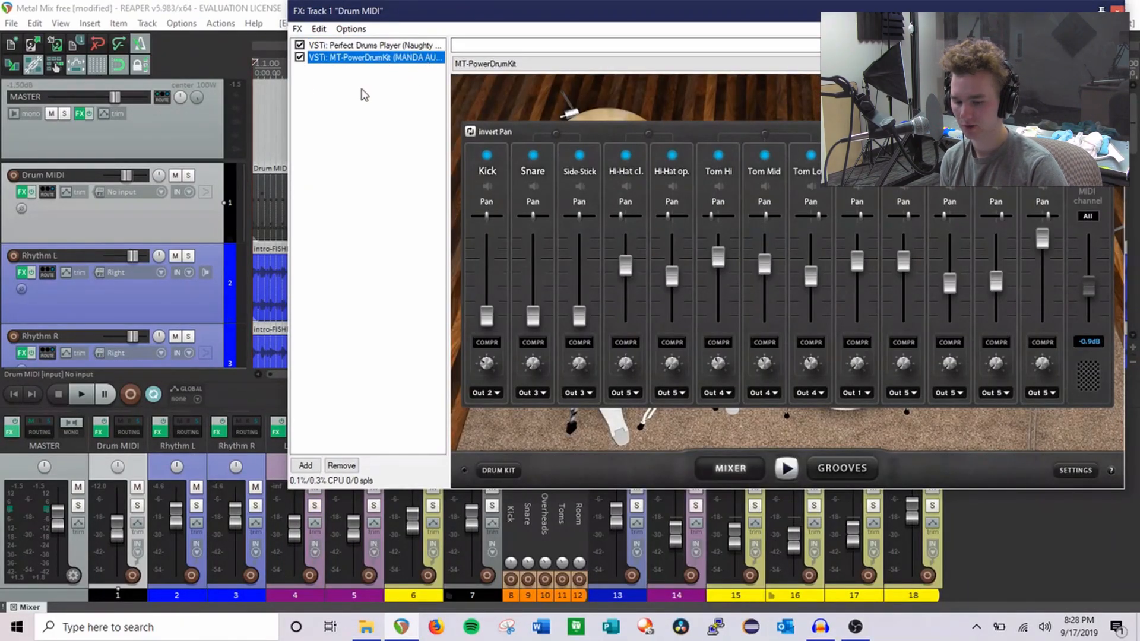
# Step: Show the MT-PowerDrumKit drum kit and audition several of its drums and cymbals
pyautogui.click(1056, 420)
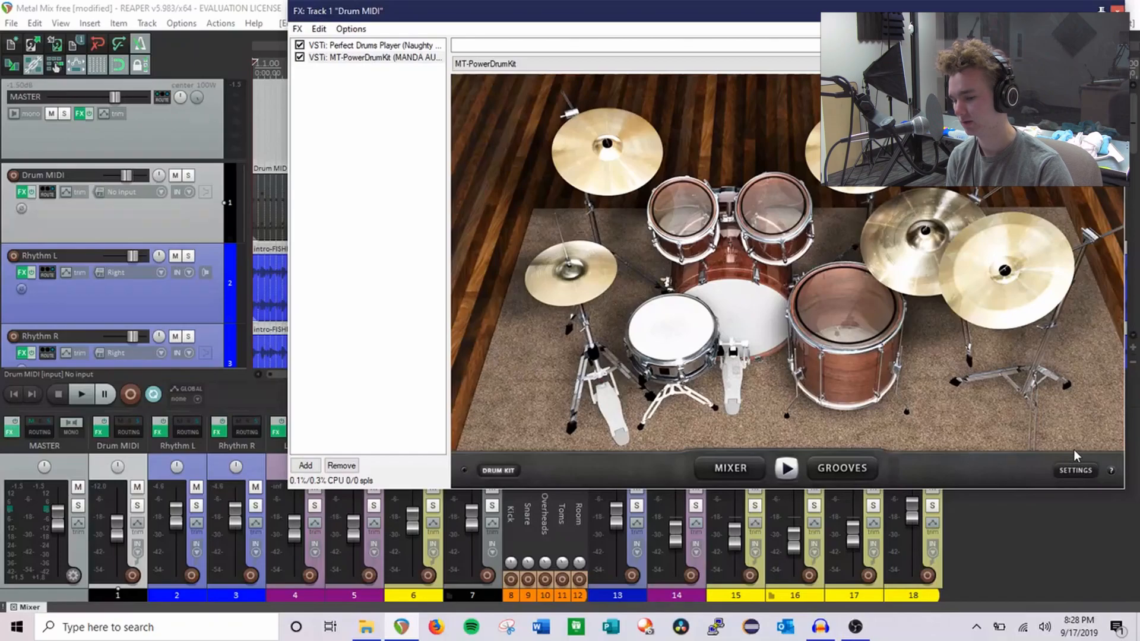
pyautogui.click(732, 318)
pyautogui.click(673, 332)
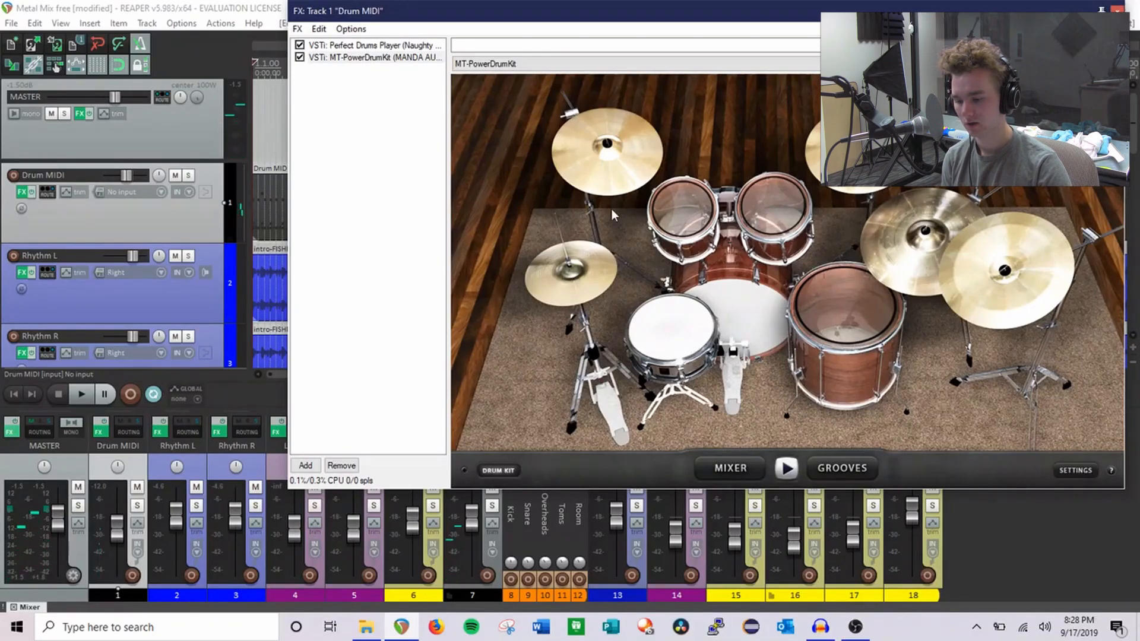
pyautogui.click(730, 216)
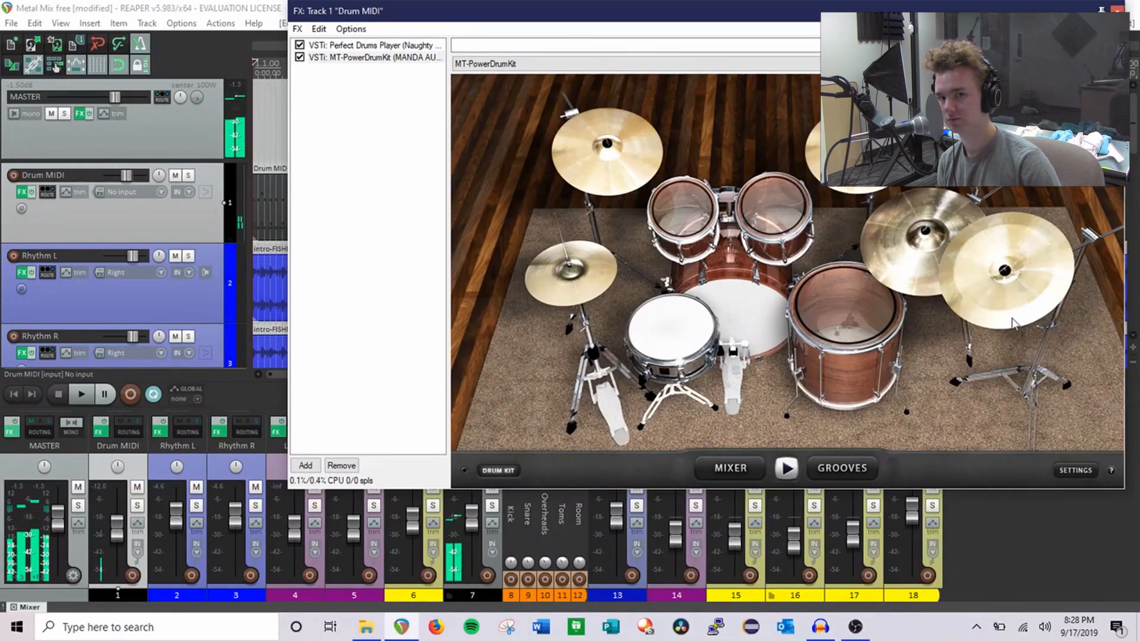
pyautogui.click(1030, 327)
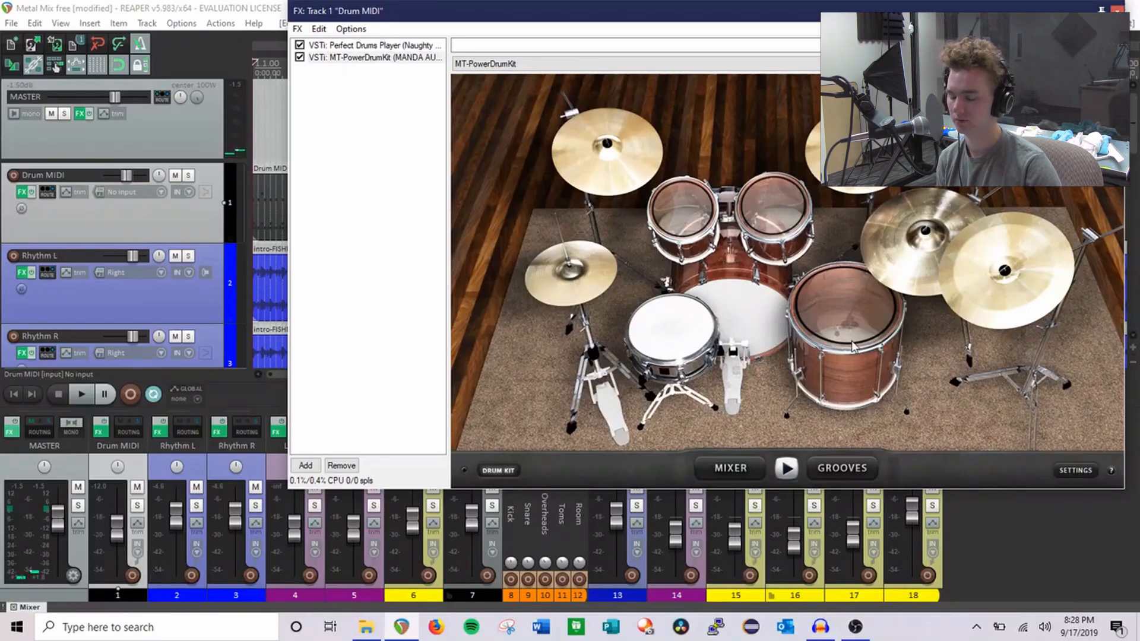
# Step: Open the sampler page of Perfect Drums Player and audition its kick, snare, hi-hat and crash pads
pyautogui.click(379, 46)
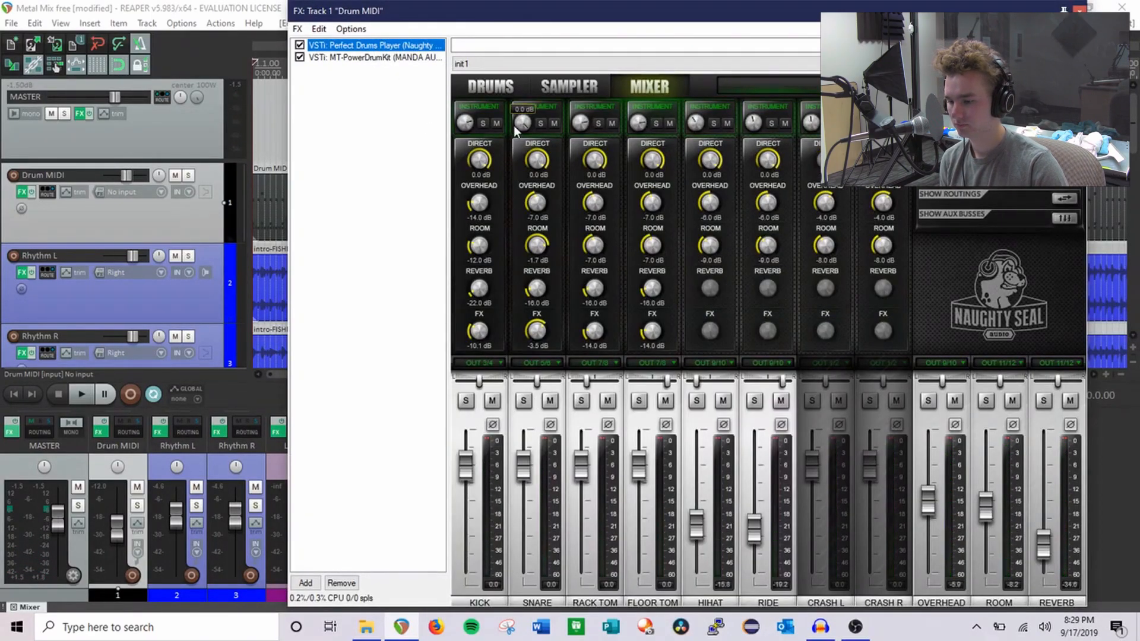
pyautogui.click(582, 87)
pyautogui.click(645, 176)
pyautogui.click(717, 165)
pyautogui.click(629, 252)
pyautogui.click(846, 223)
pyautogui.click(890, 249)
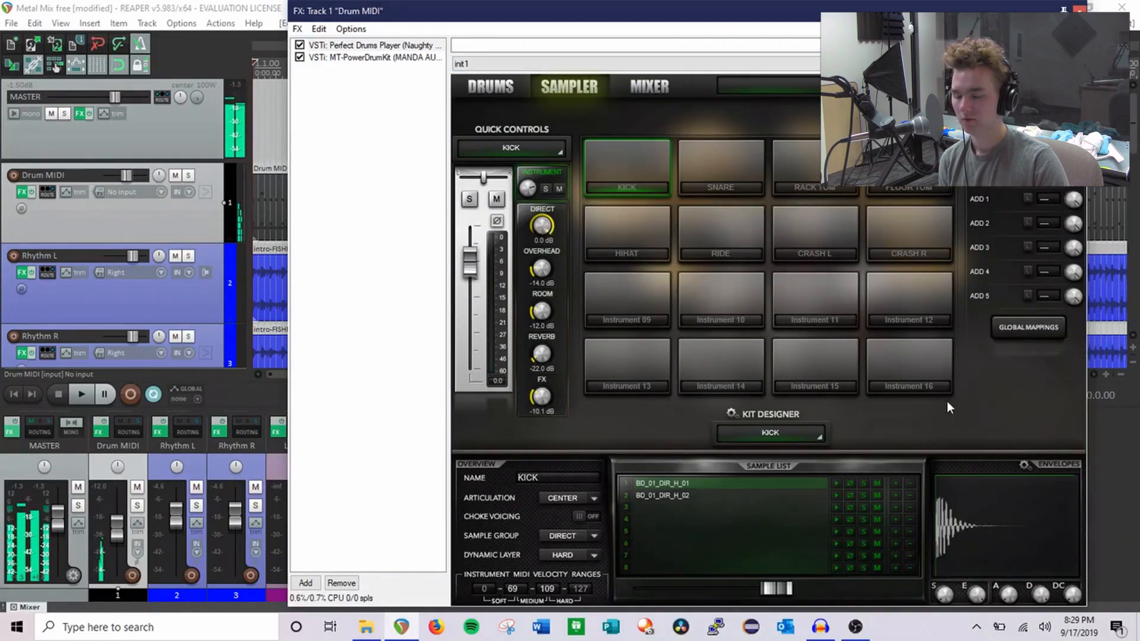
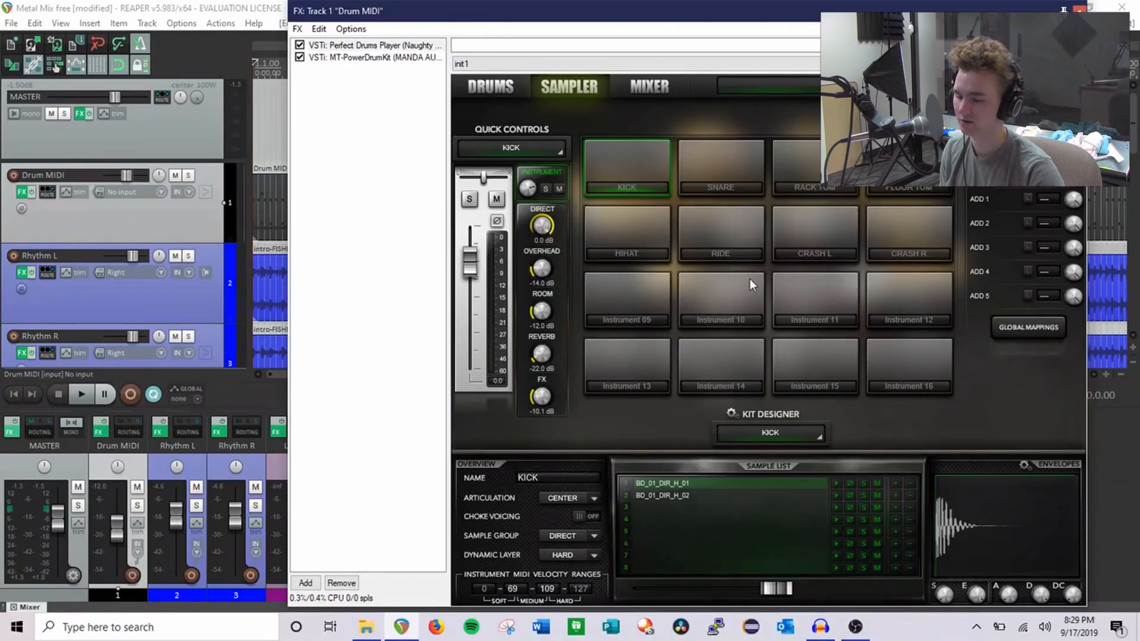
# Step: Load the sampler kit Perfect Kit 1 DEMO.pdpk from the VSTs folder in Free Metal Mix into Perfect Drums Player
pyautogui.click(731, 414)
pyautogui.click(735, 416)
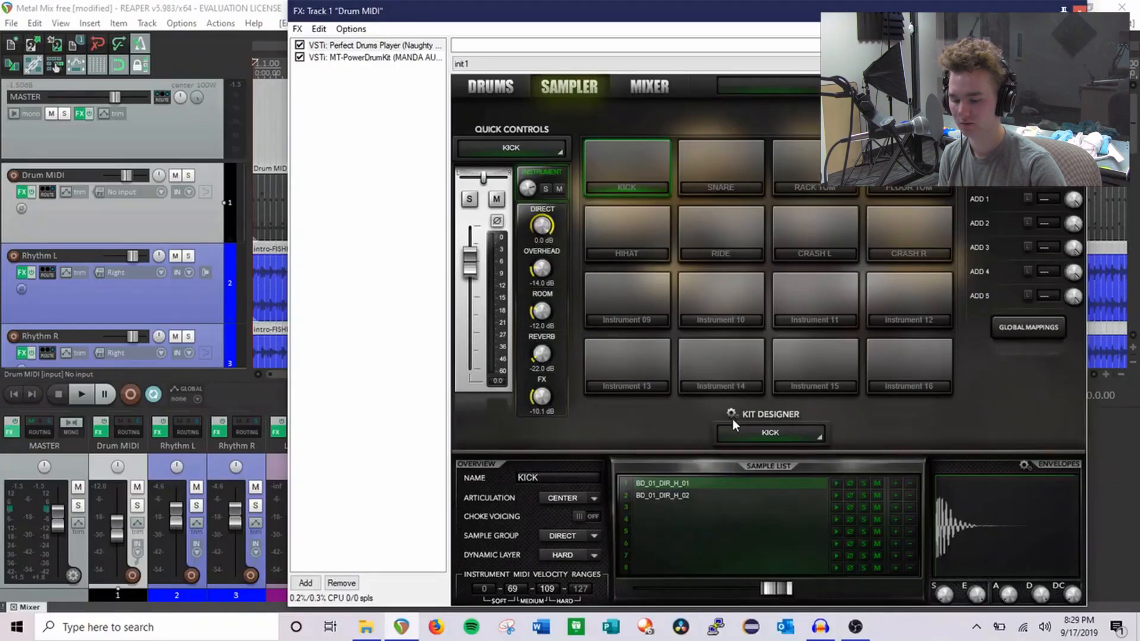
pyautogui.click(511, 294)
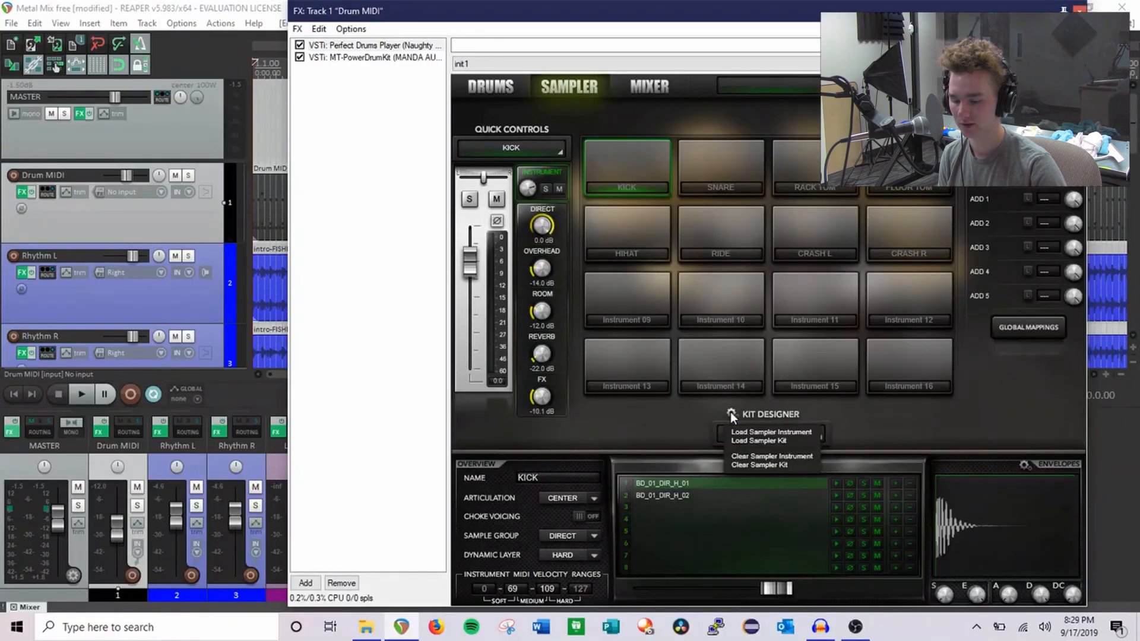
pyautogui.click(752, 439)
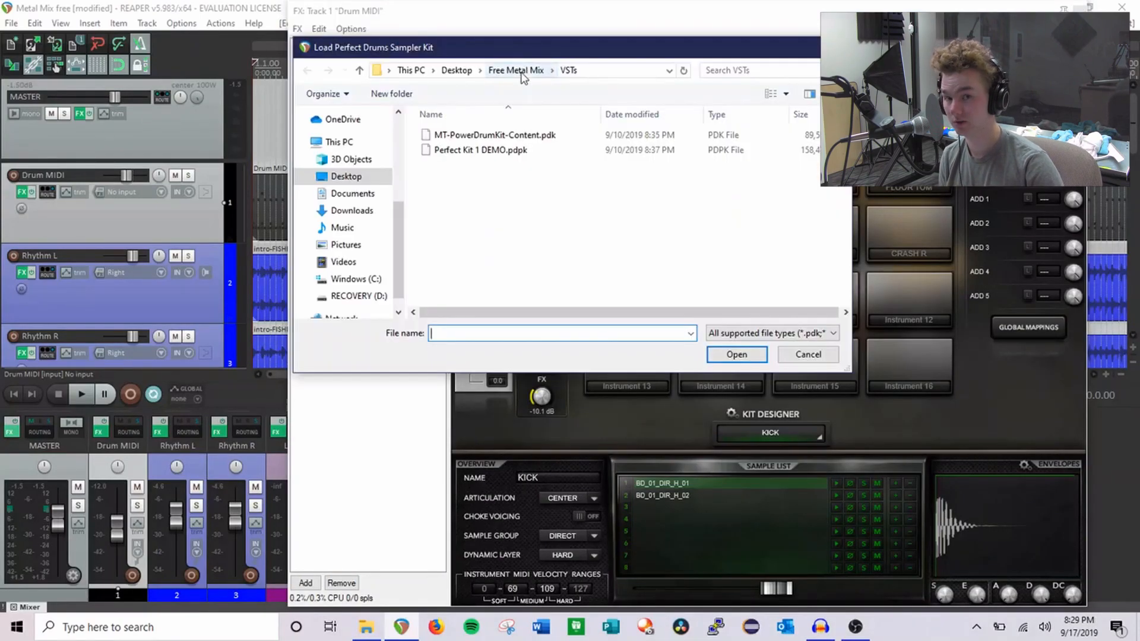
pyautogui.click(521, 73)
pyautogui.doubleClick(469, 165)
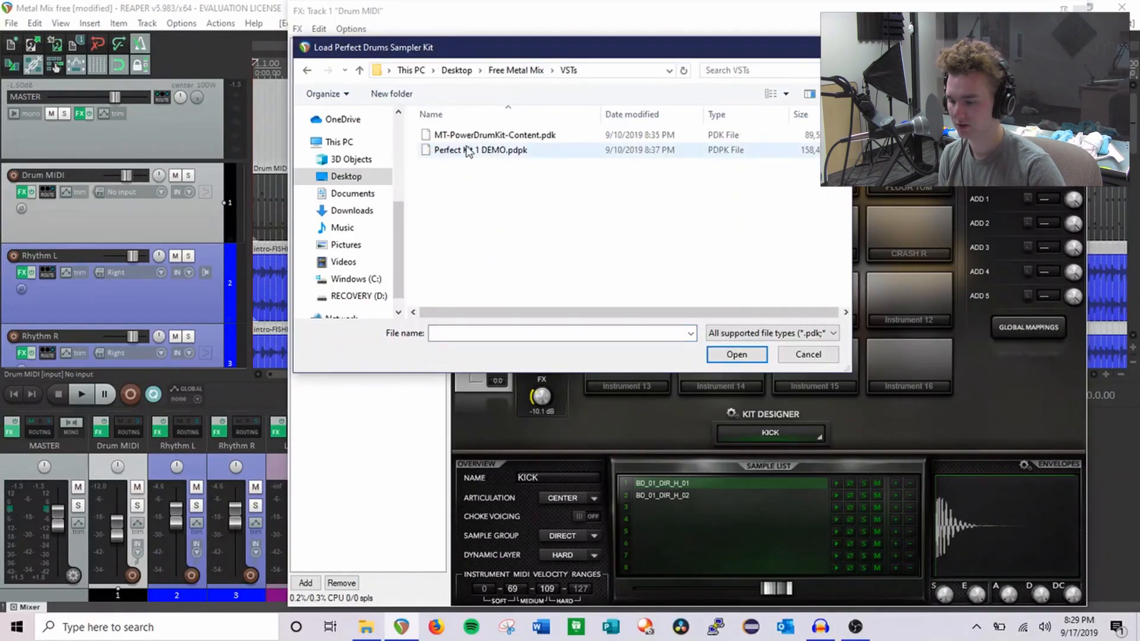
pyautogui.click(468, 150)
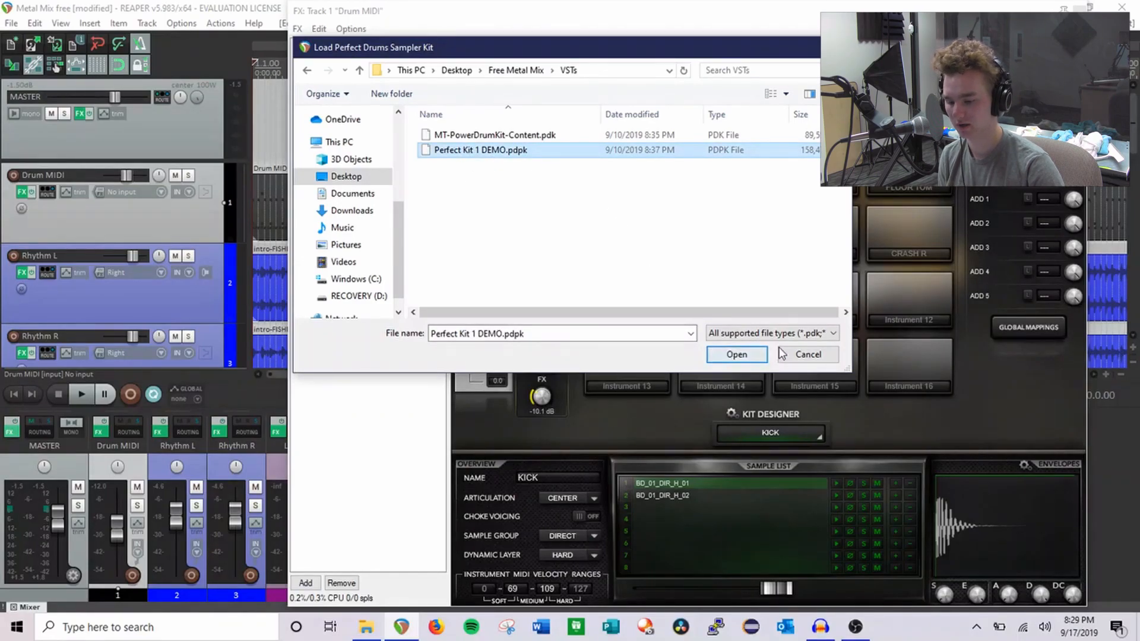
pyautogui.click(730, 355)
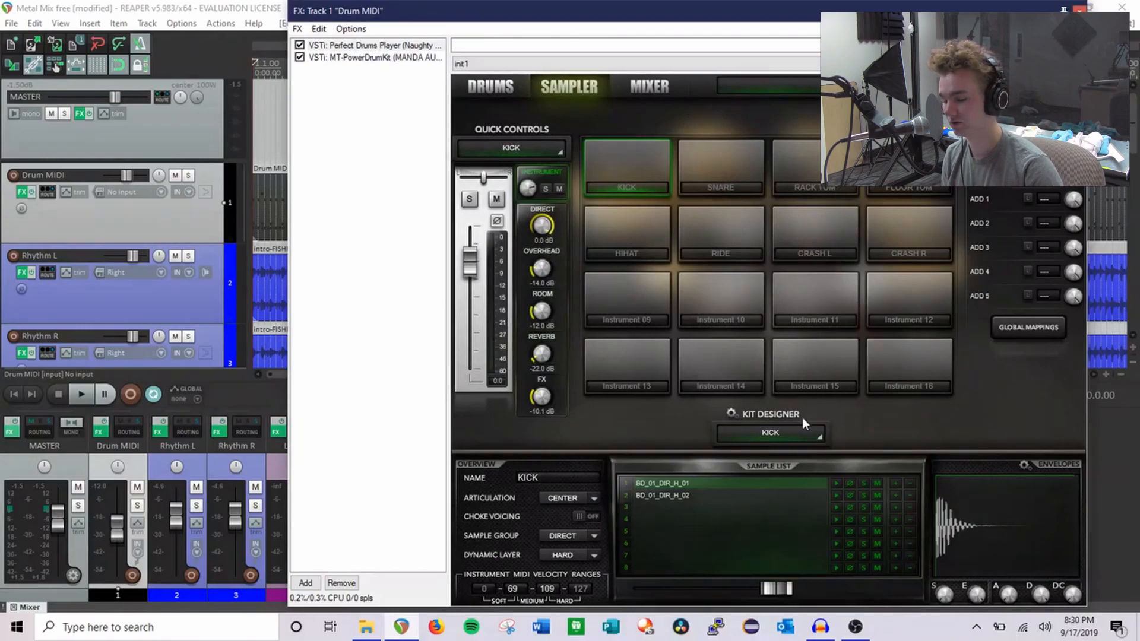
# Step: Review both drum plugins' mixers and the Drum MIDI track's routing, including its track channels, sends and the Kick send's source channels
pyautogui.click(653, 87)
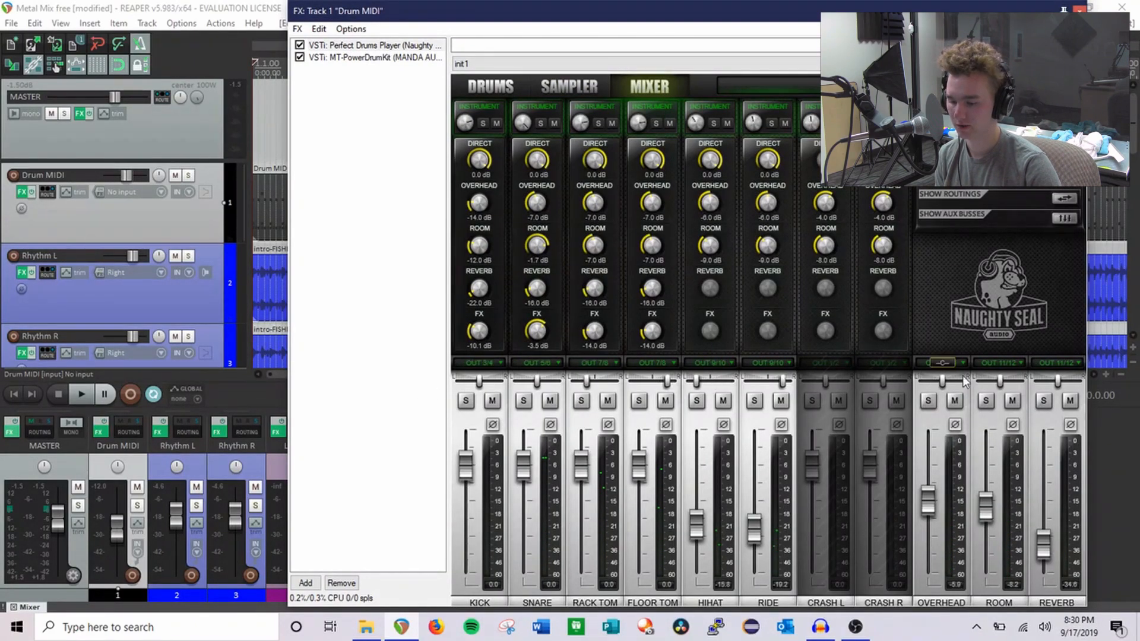
pyautogui.click(374, 57)
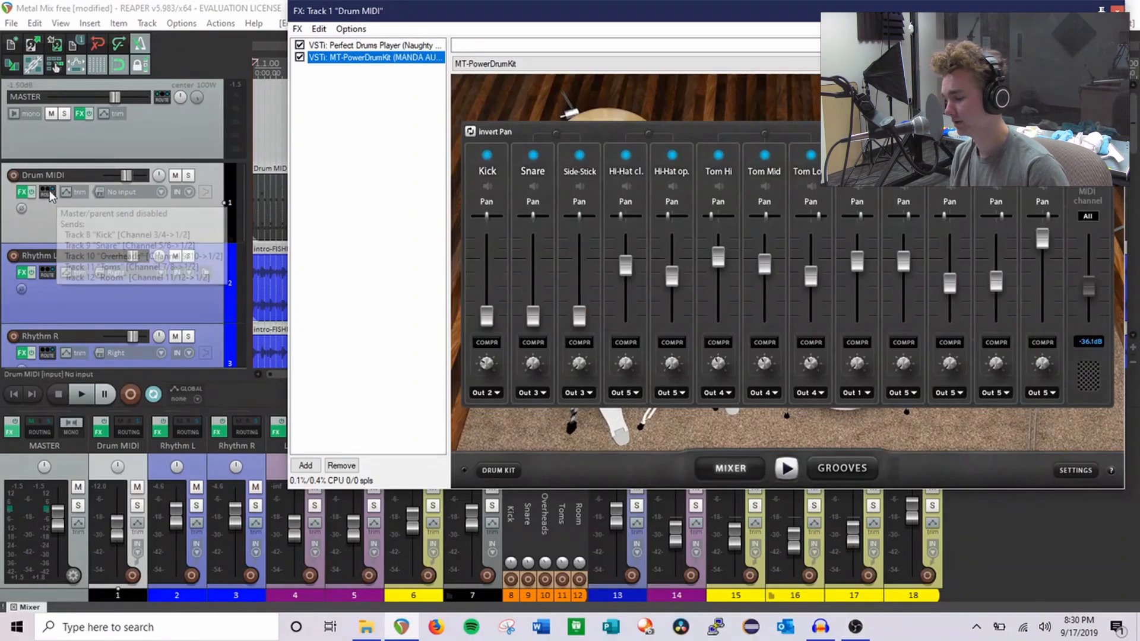
pyautogui.click(47, 194)
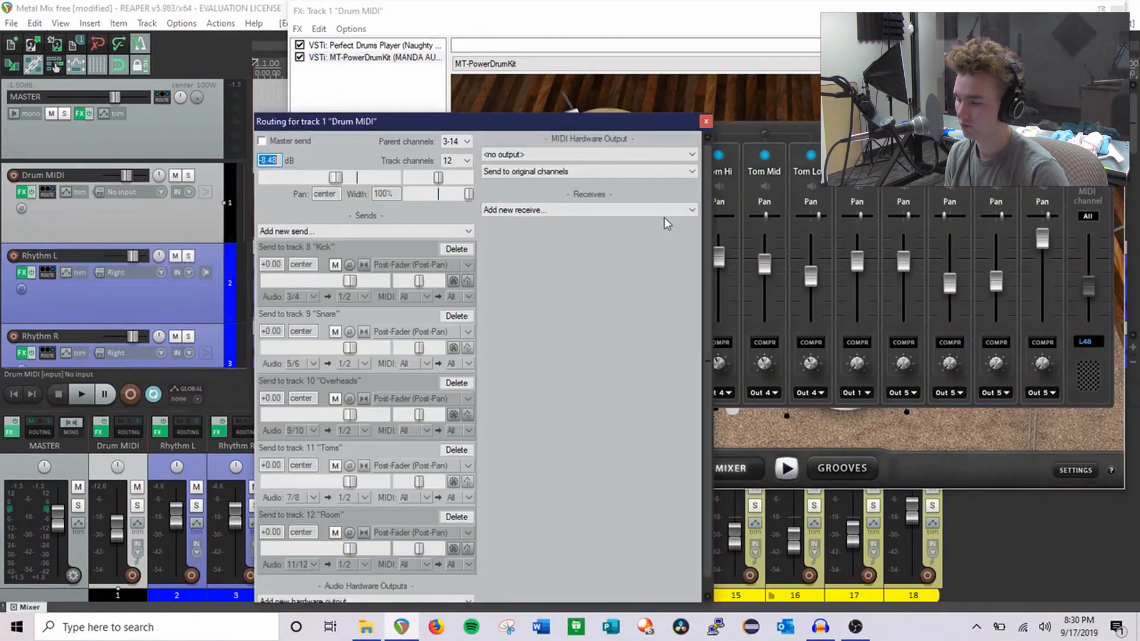
pyautogui.moveTo(558, 128); pyautogui.dragTo(751, 55)
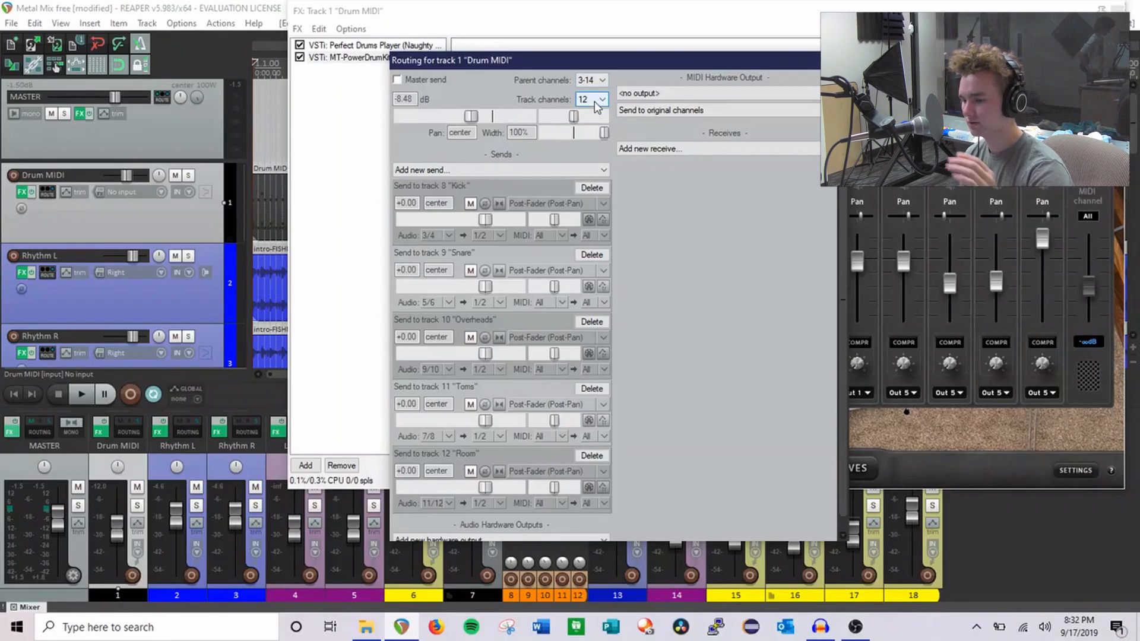
pyautogui.click(597, 100)
pyautogui.click(596, 104)
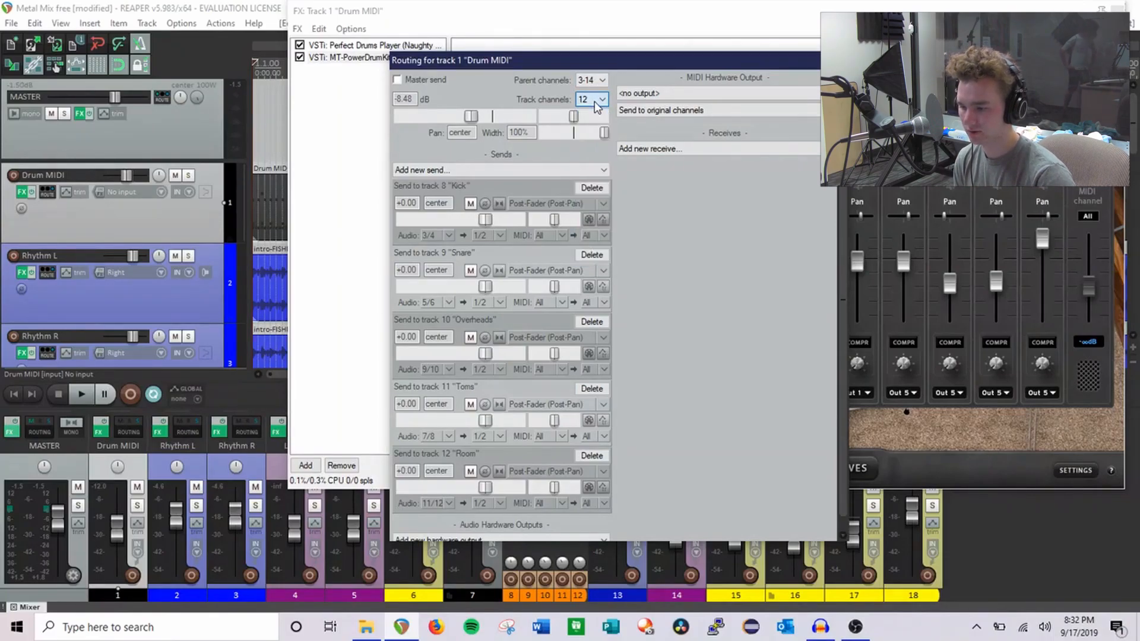
pyautogui.click(603, 170)
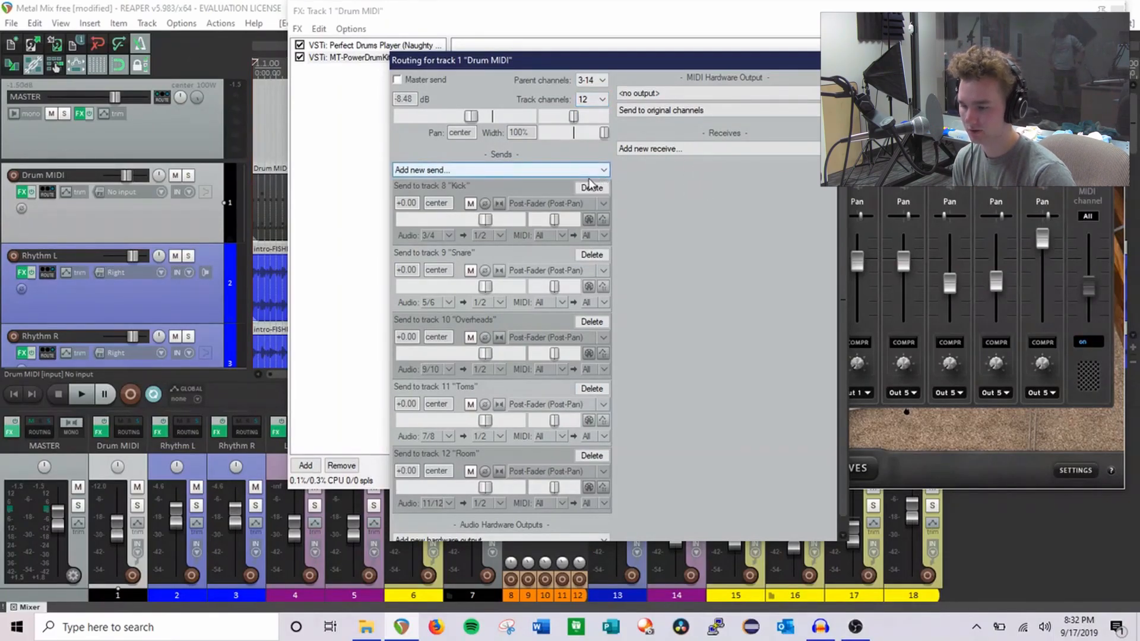
pyautogui.click(448, 237)
pyautogui.click(449, 236)
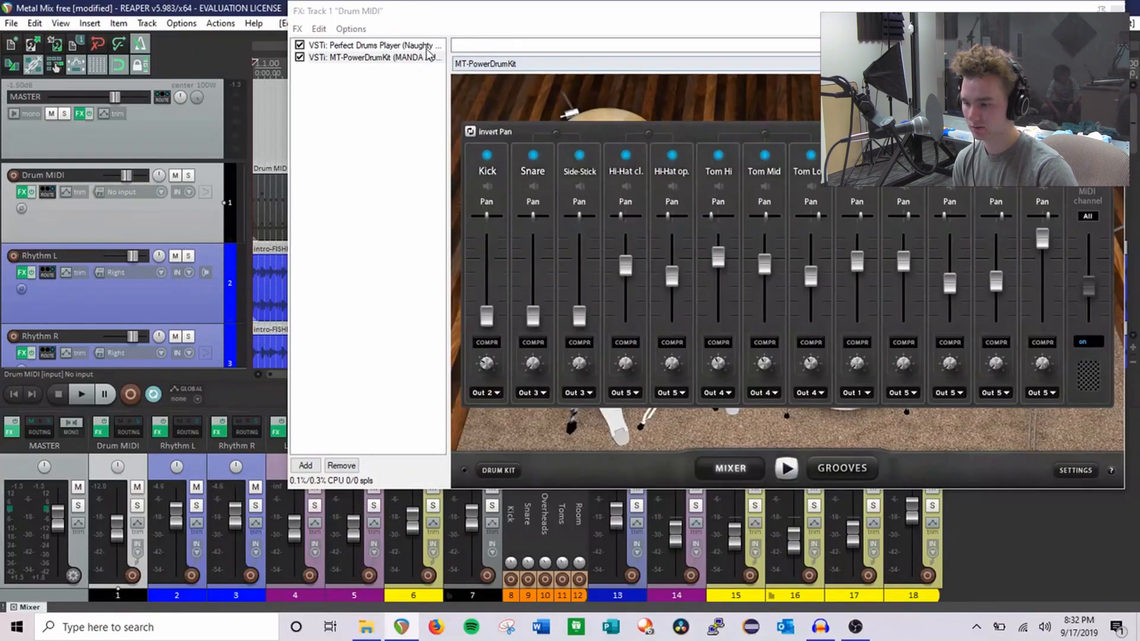
# Step: Examine the output options of the Kick channel in the Perfect Drums Player mixer alongside the Drum MIDI track's routing
pyautogui.click(374, 45)
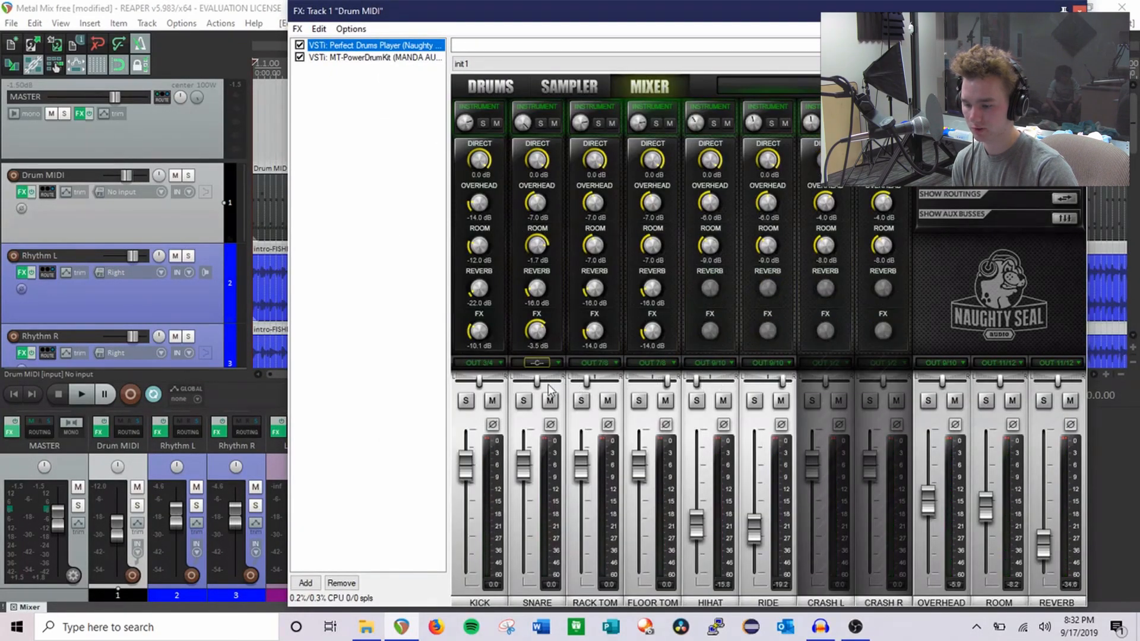
pyautogui.click(501, 363)
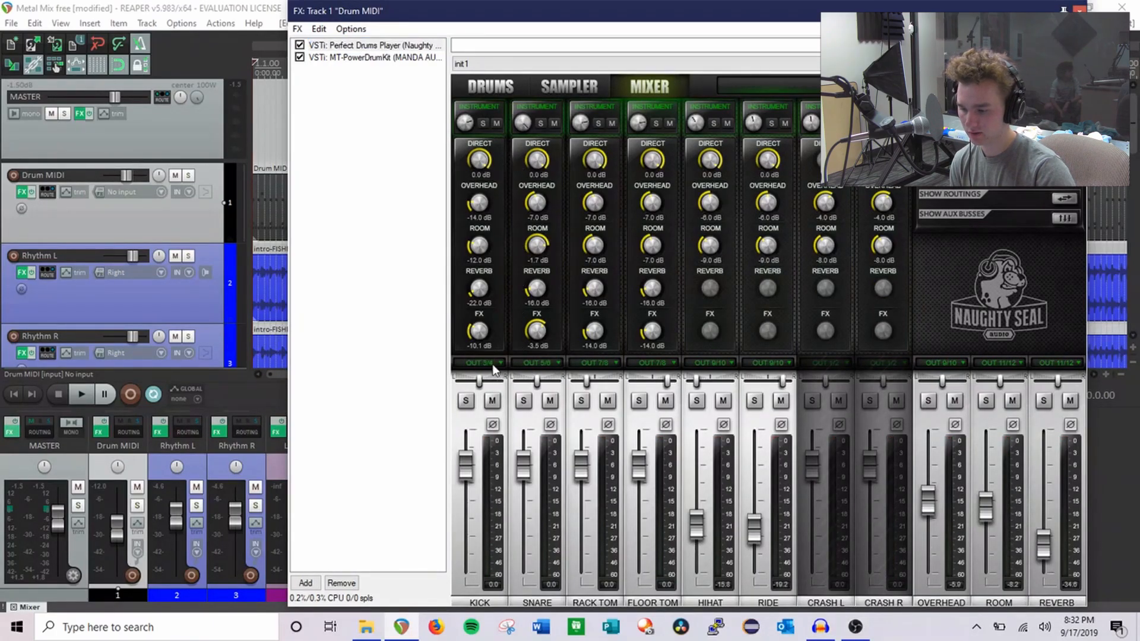
pyautogui.press('i')
pyautogui.moveTo(452, 120); pyautogui.dragTo(321, 84)
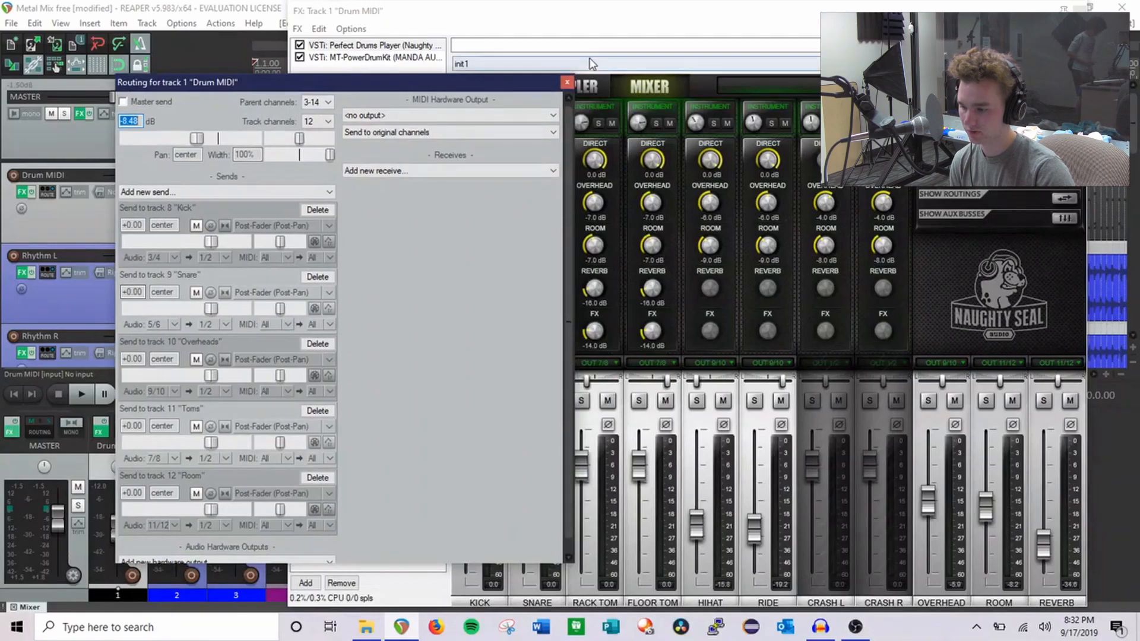
pyautogui.click(570, 83)
pyautogui.click(501, 364)
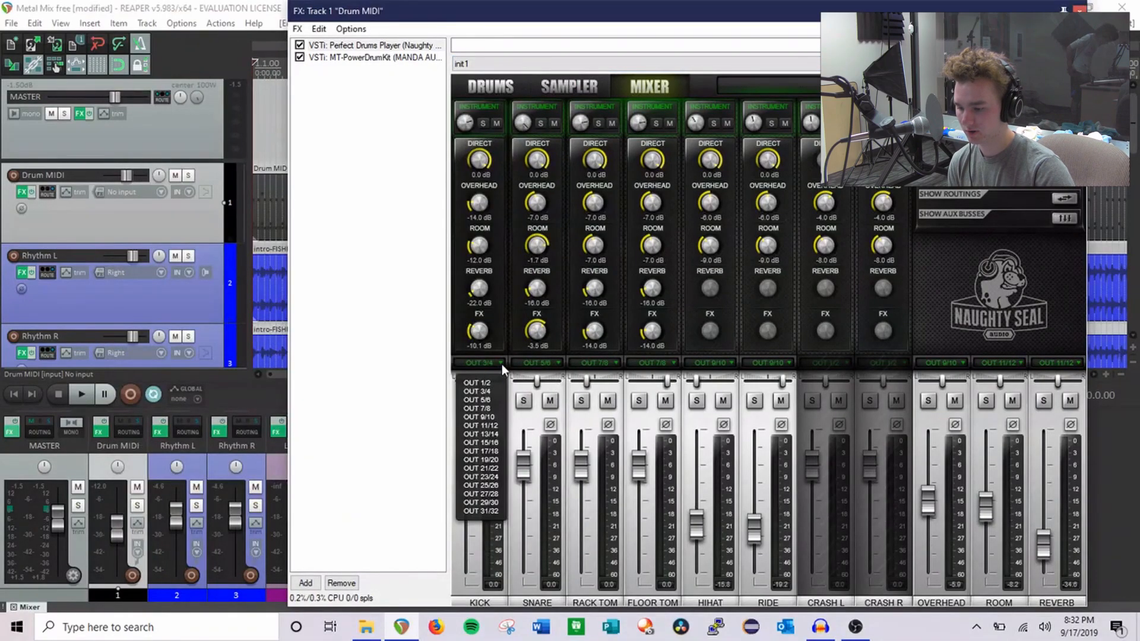
pyautogui.click(501, 363)
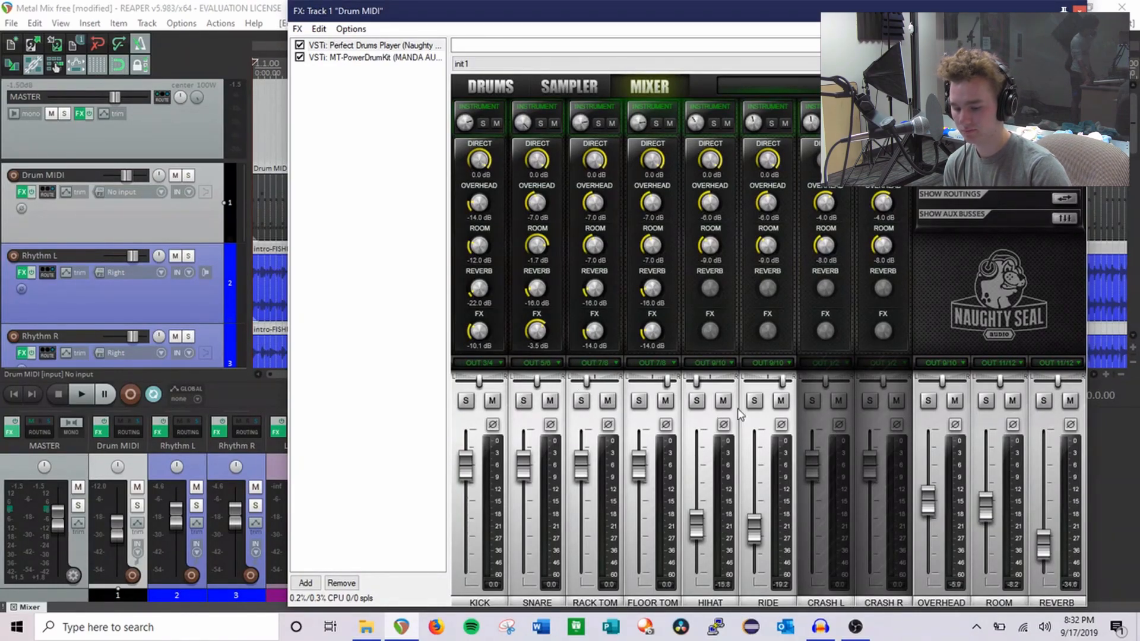
# Step: Examine the output options of the Kick channel in the MT-PowerDrumKit mixer and check the Drum MIDI track's routing
pyautogui.click(406, 57)
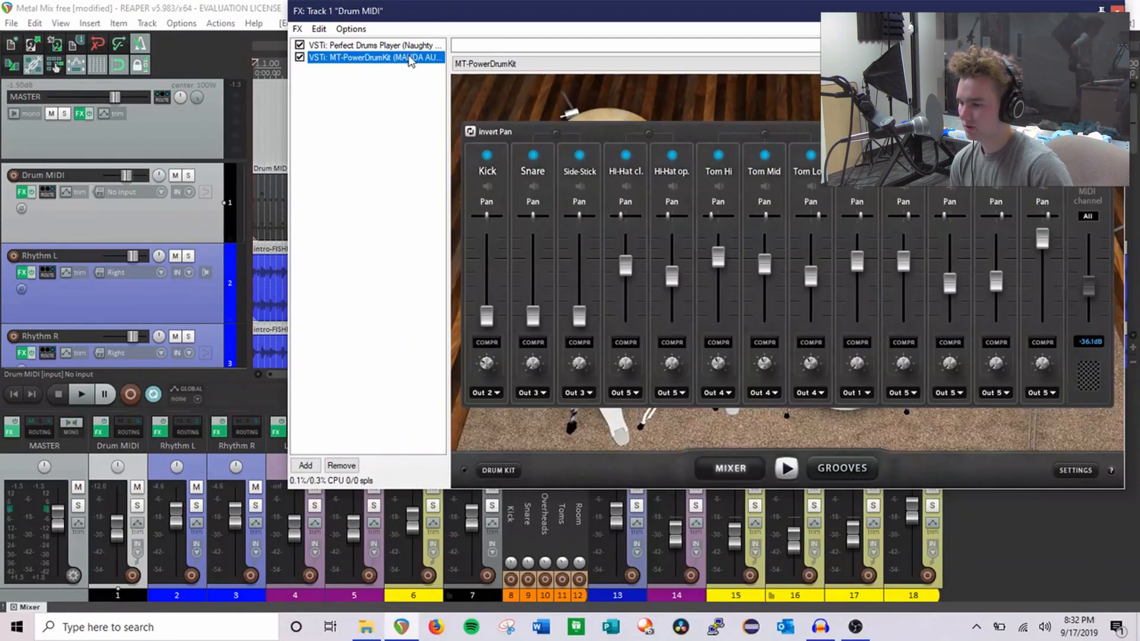
pyautogui.click(497, 394)
pyautogui.click(496, 393)
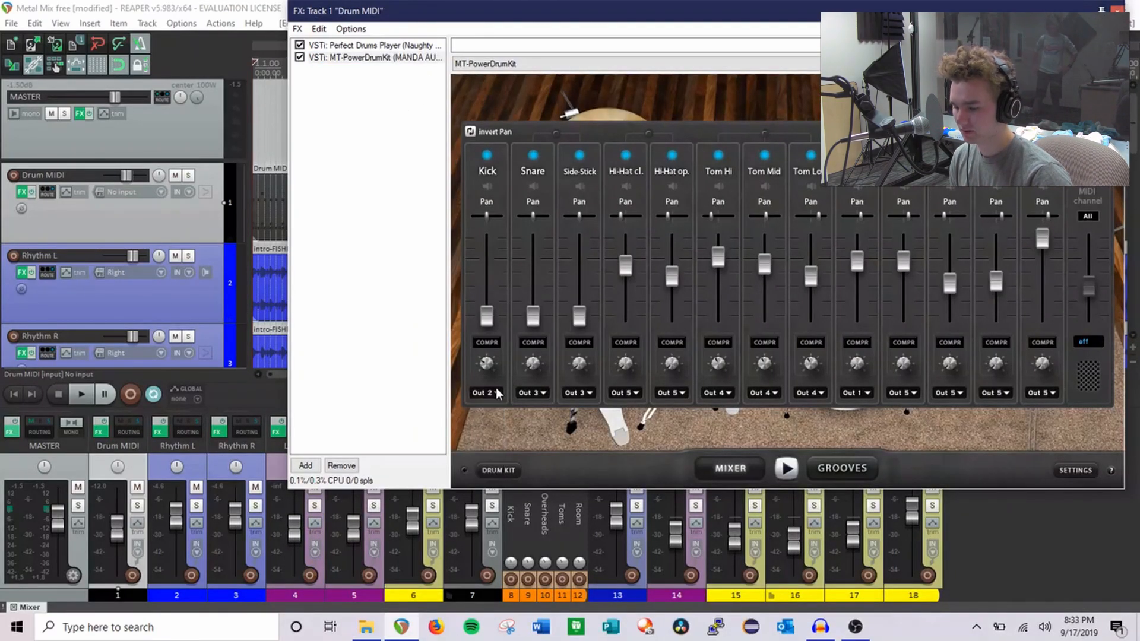
pyautogui.click(497, 393)
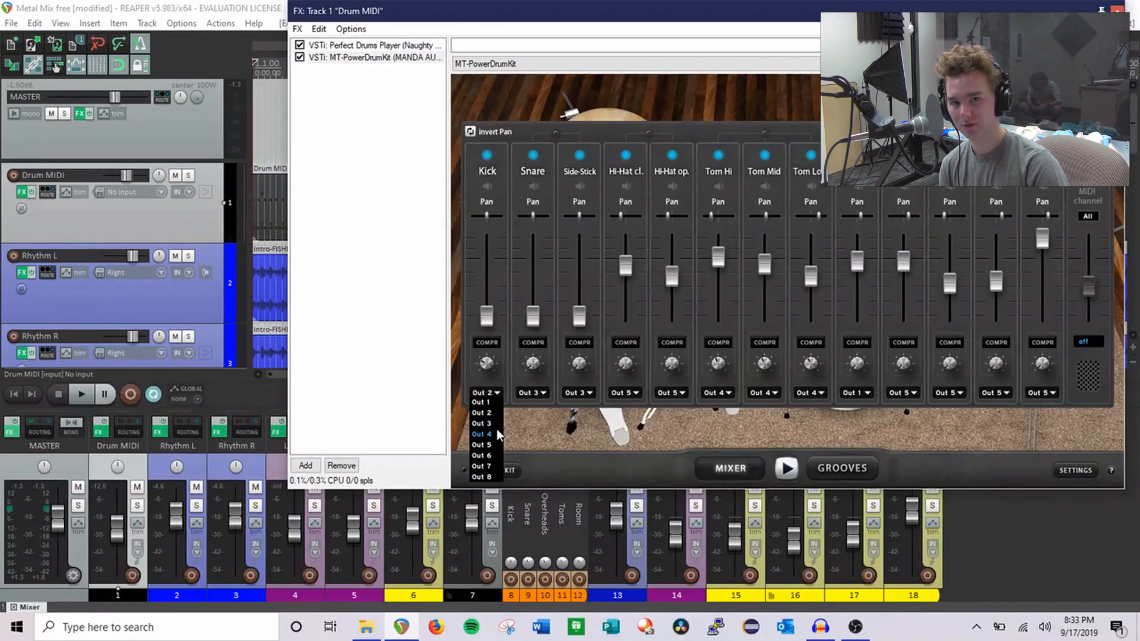
pyautogui.click(53, 193)
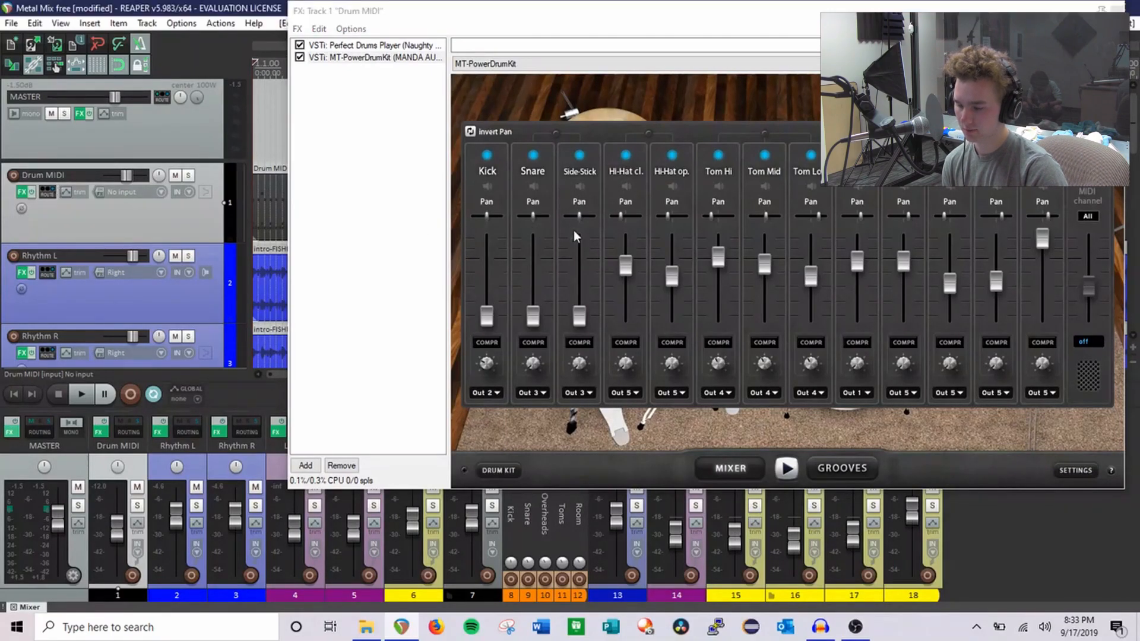
# Step: Compare the Perfect Drums Player sampler and mixer pages with the MT-PowerDrumKit mixer, then close the Drum MIDI effects chain
pyautogui.moveTo(631, 123); pyautogui.dragTo(436, 65)
pyautogui.click(404, 46)
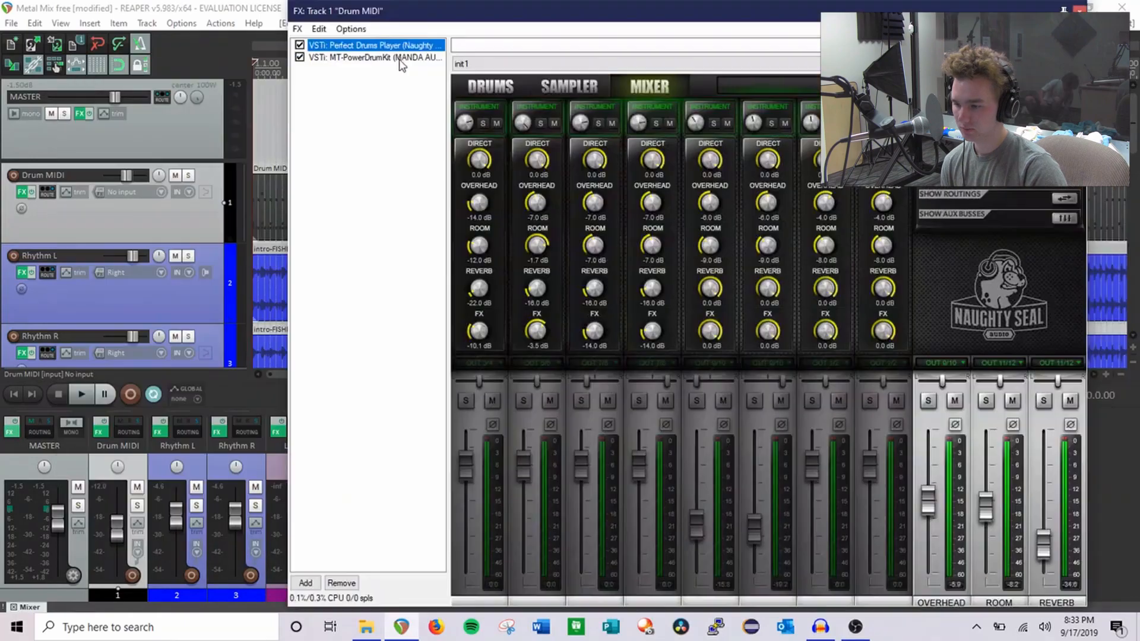
pyautogui.click(389, 58)
pyautogui.click(393, 46)
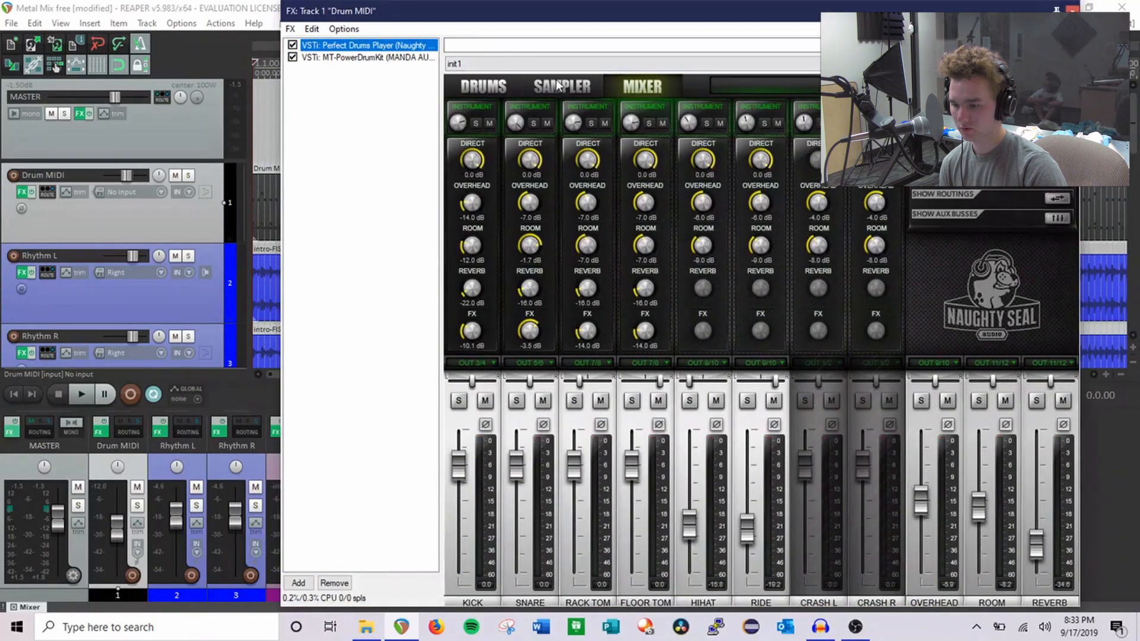
pyautogui.click(567, 86)
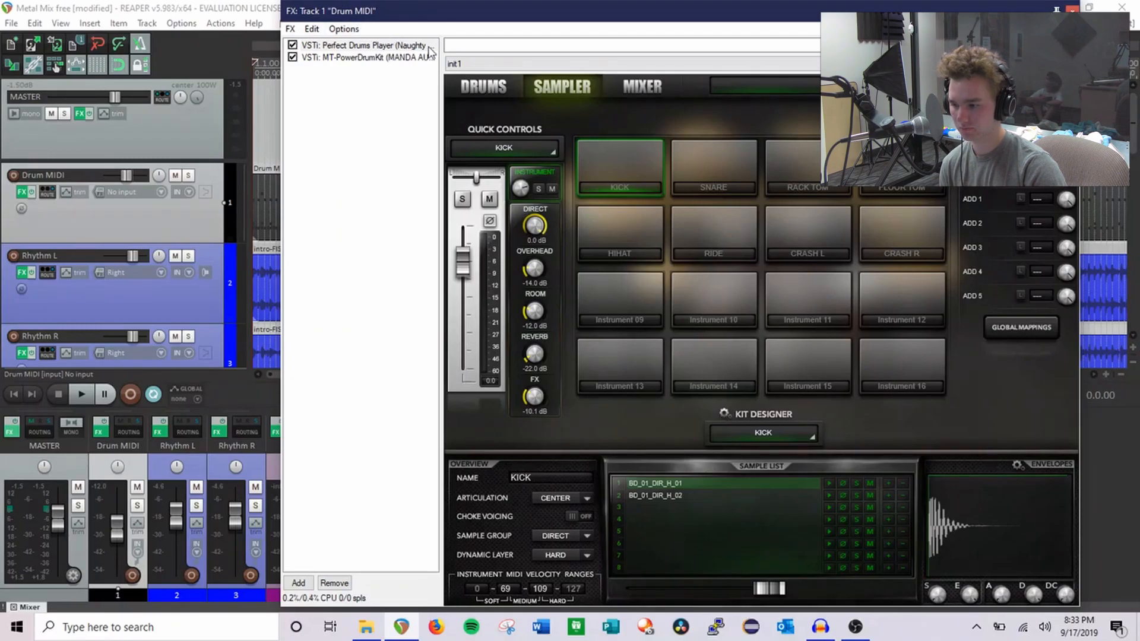
pyautogui.click(647, 87)
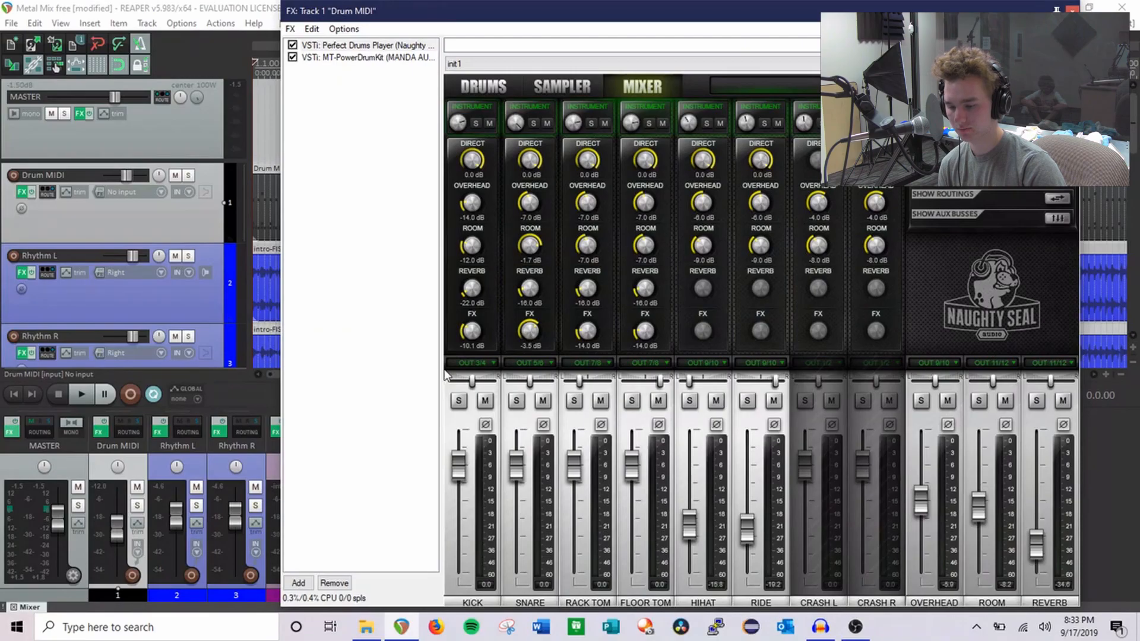
pyautogui.click(384, 58)
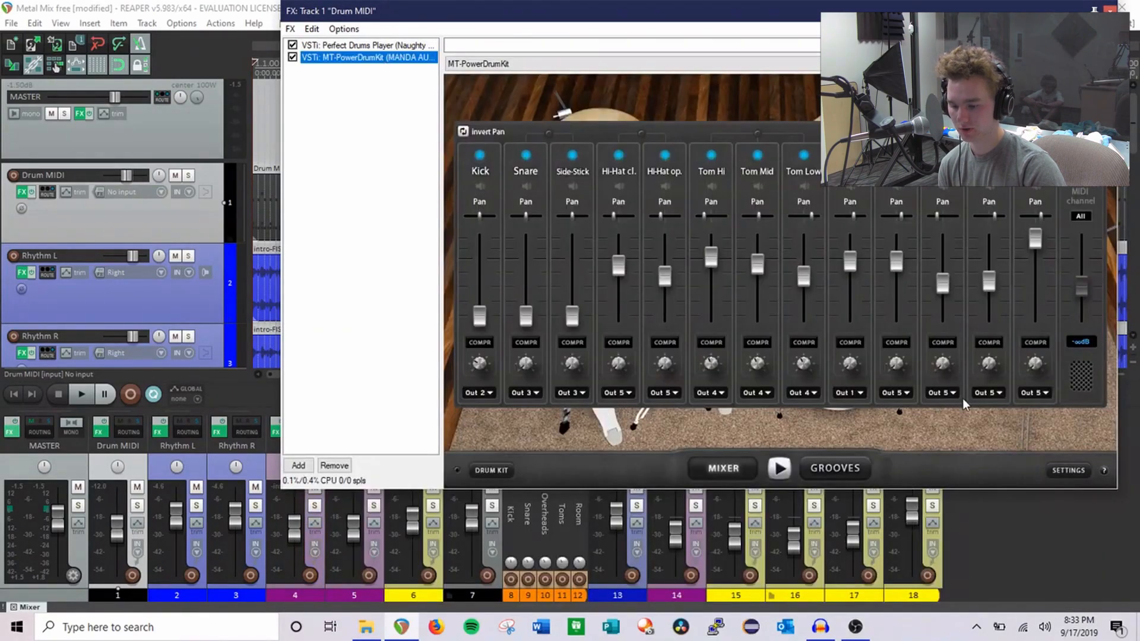
pyautogui.press('Escape')
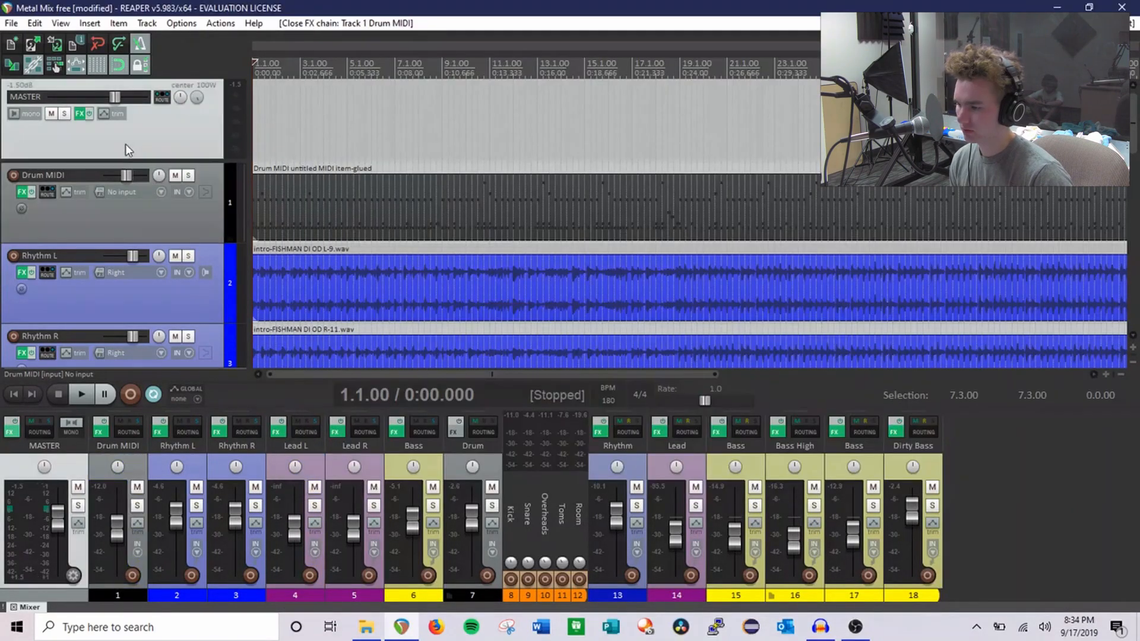
# Step: Look over the project's track list from the Drum MIDI track down to the Bass High track
pyautogui.click(155, 227)
pyautogui.scroll(-10, 195, 158)
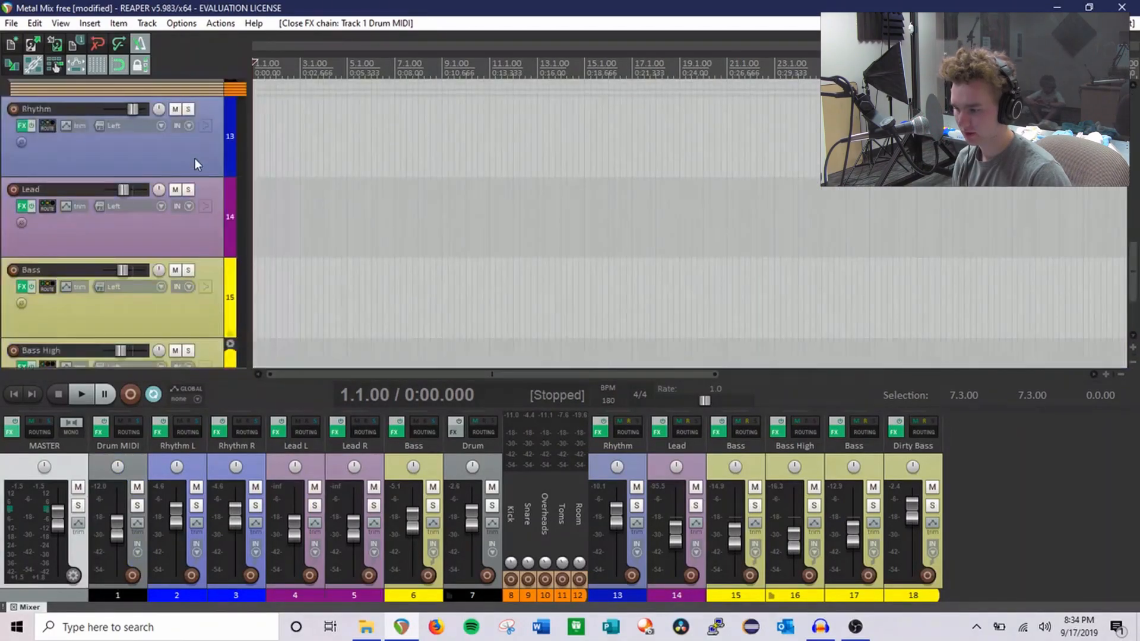
pyautogui.scroll(12, 141, 299)
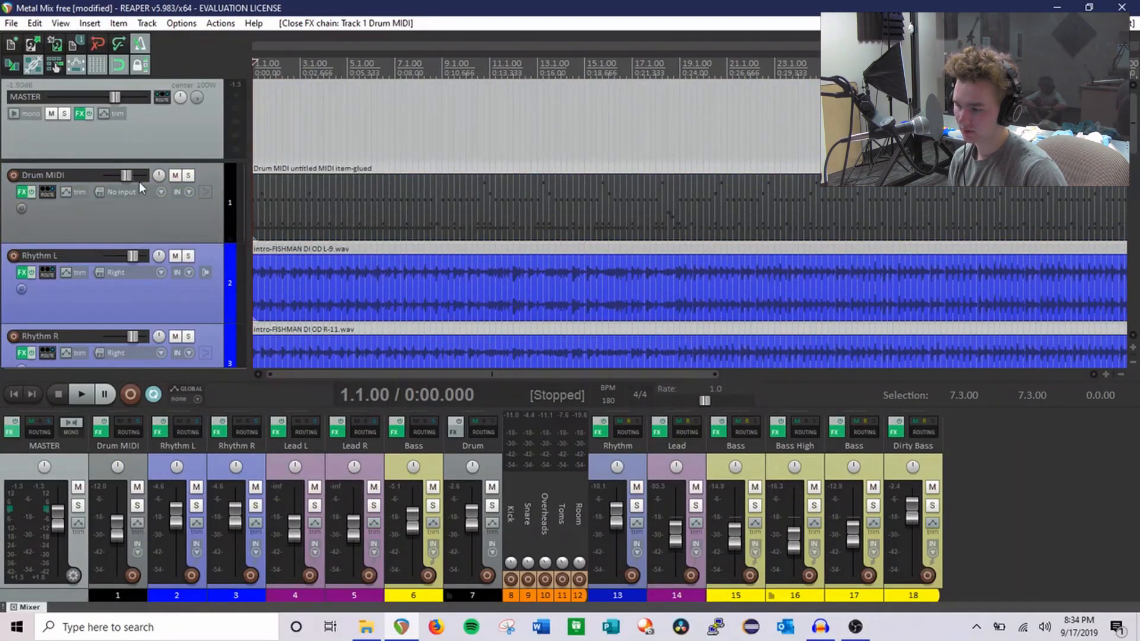
pyautogui.scroll(-12, 154, 160)
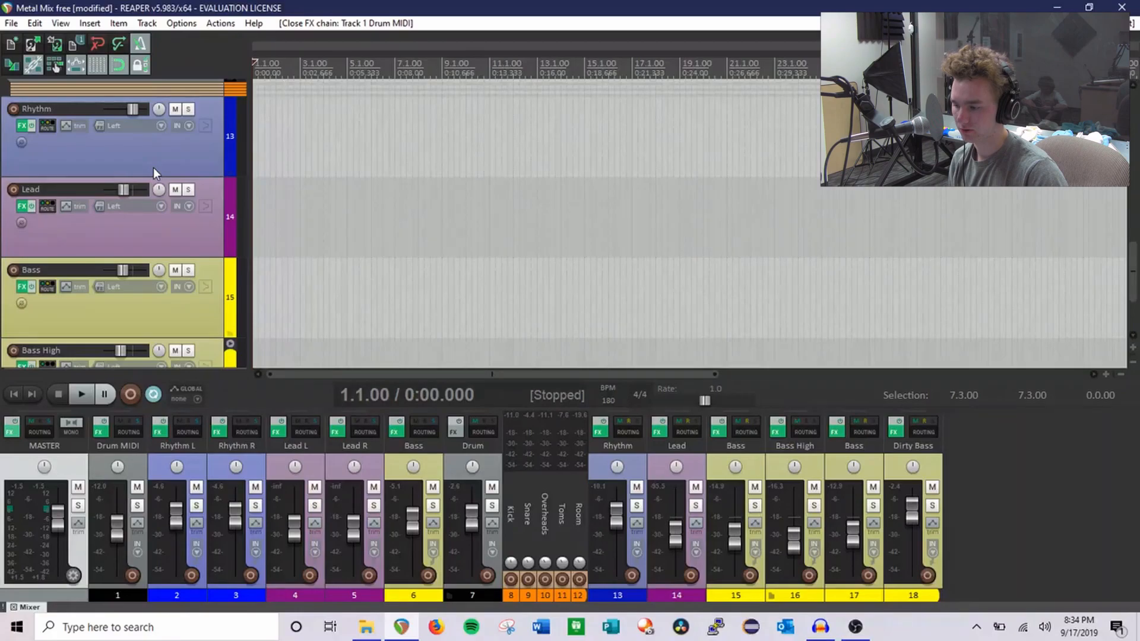
pyautogui.rightClick(155, 343)
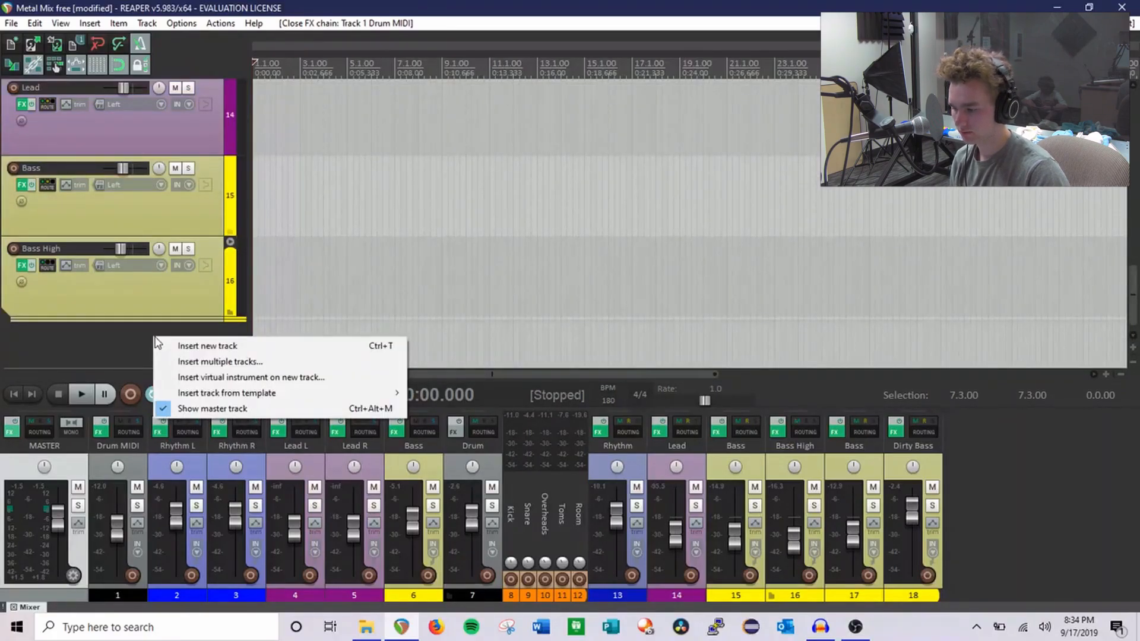
pyautogui.rightClick(132, 340)
pyautogui.rightClick(132, 339)
pyautogui.click(82, 342)
pyautogui.scroll(12, 91, 311)
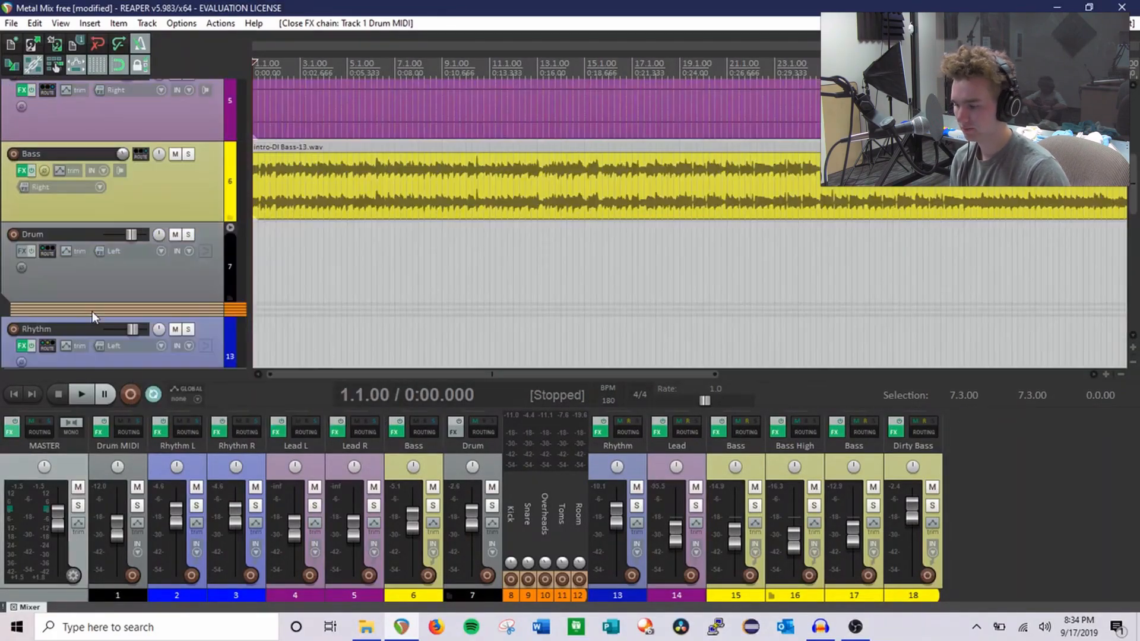
# Step: Open the master track's effects chain and examine the settings of all three ReaXcomp compression bands
pyautogui.click(80, 114)
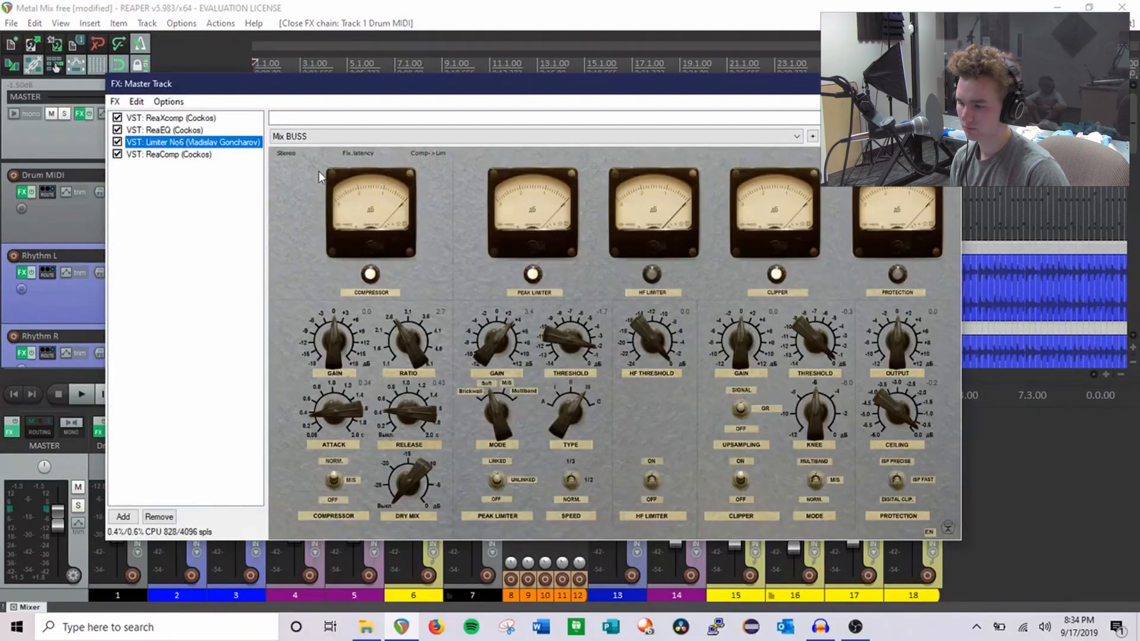
pyautogui.moveTo(310, 82); pyautogui.dragTo(339, 79)
pyautogui.click(374, 128)
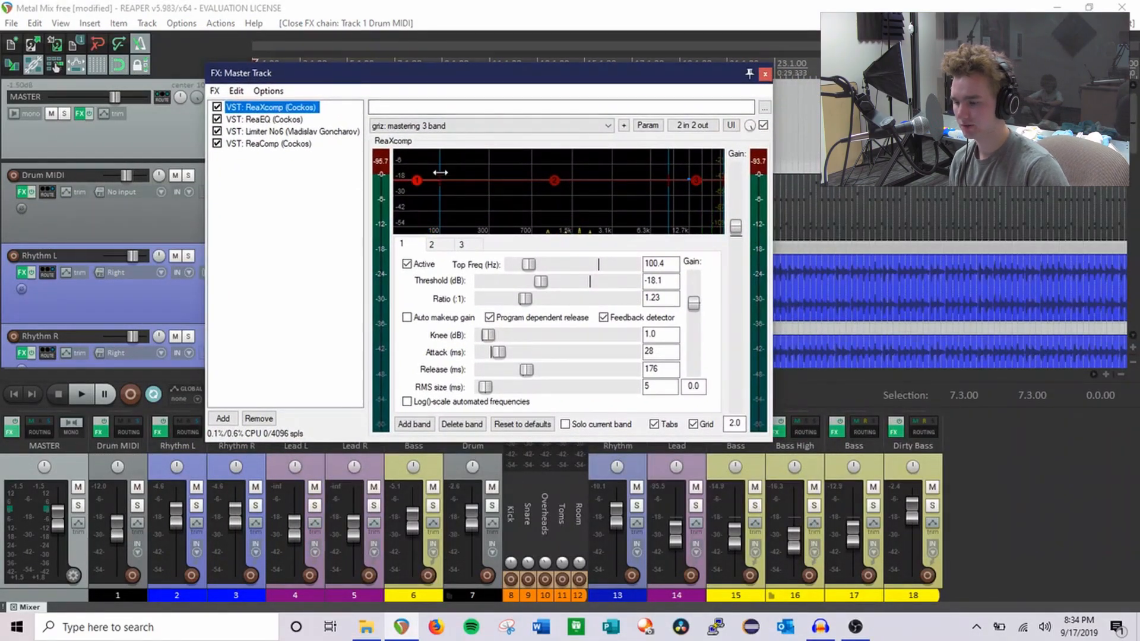
pyautogui.click(554, 180)
pyautogui.click(695, 180)
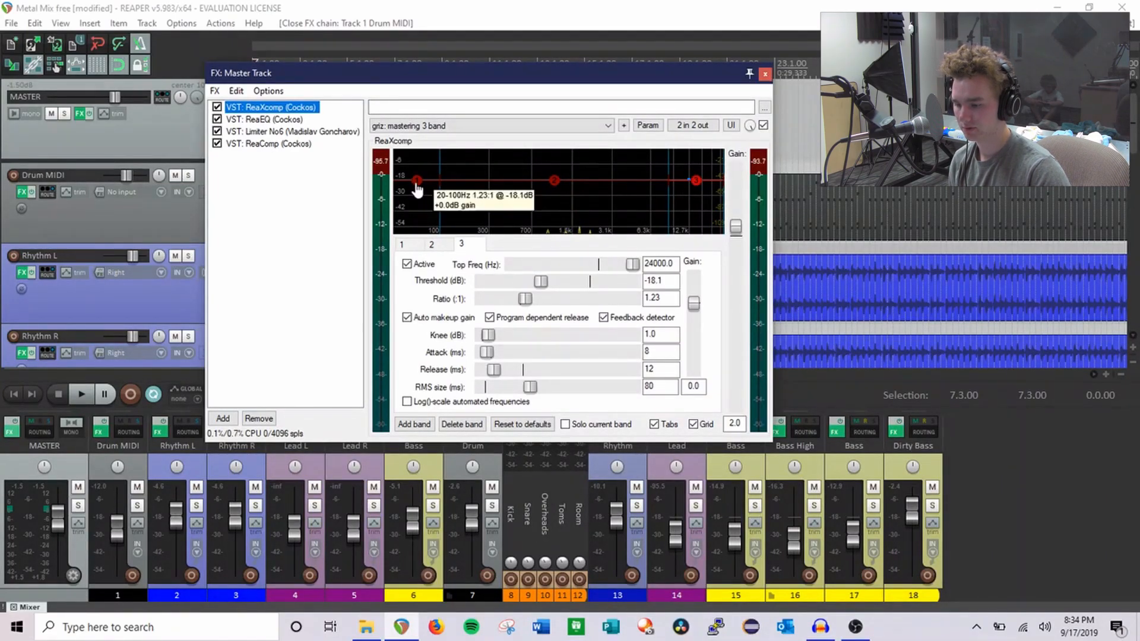
pyautogui.click(415, 181)
pyautogui.click(554, 181)
pyautogui.click(696, 181)
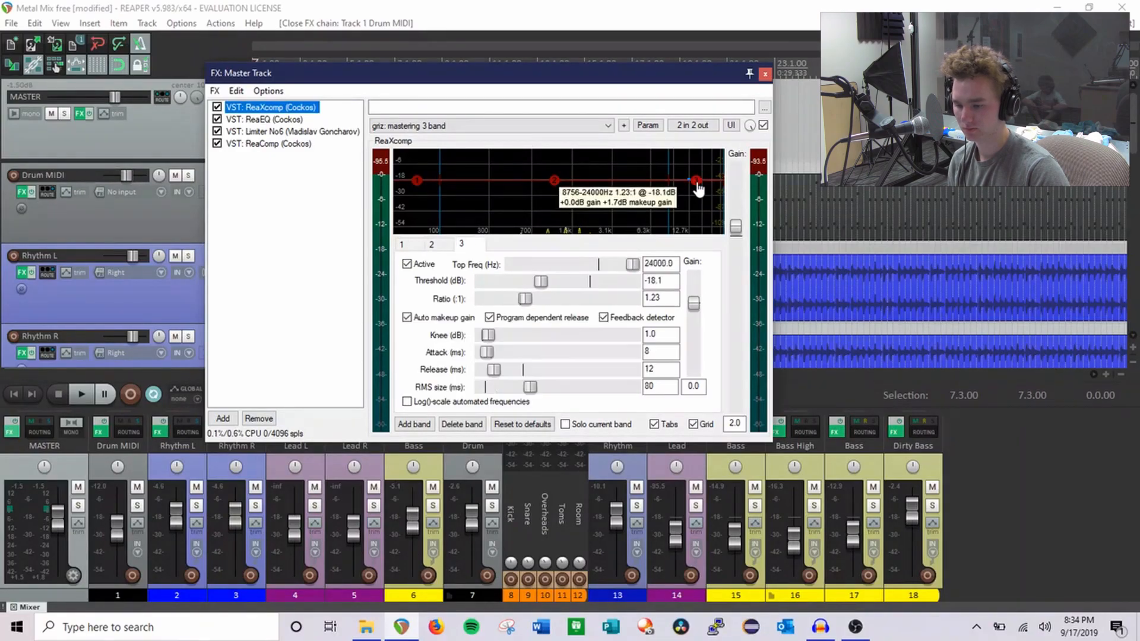
pyautogui.click(418, 180)
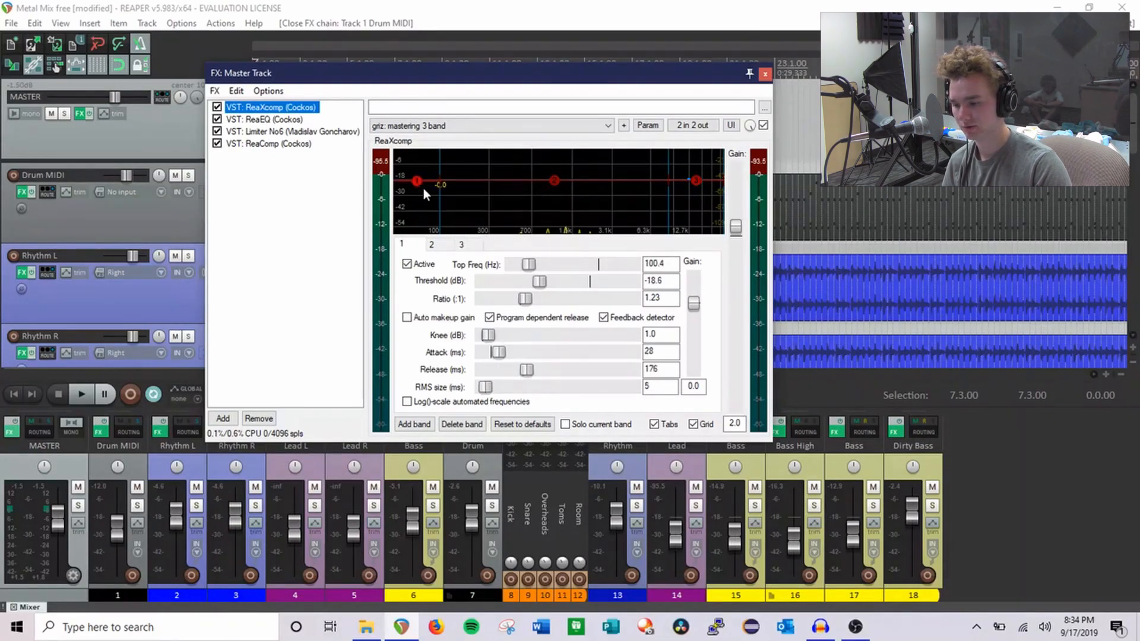
pyautogui.click(554, 180)
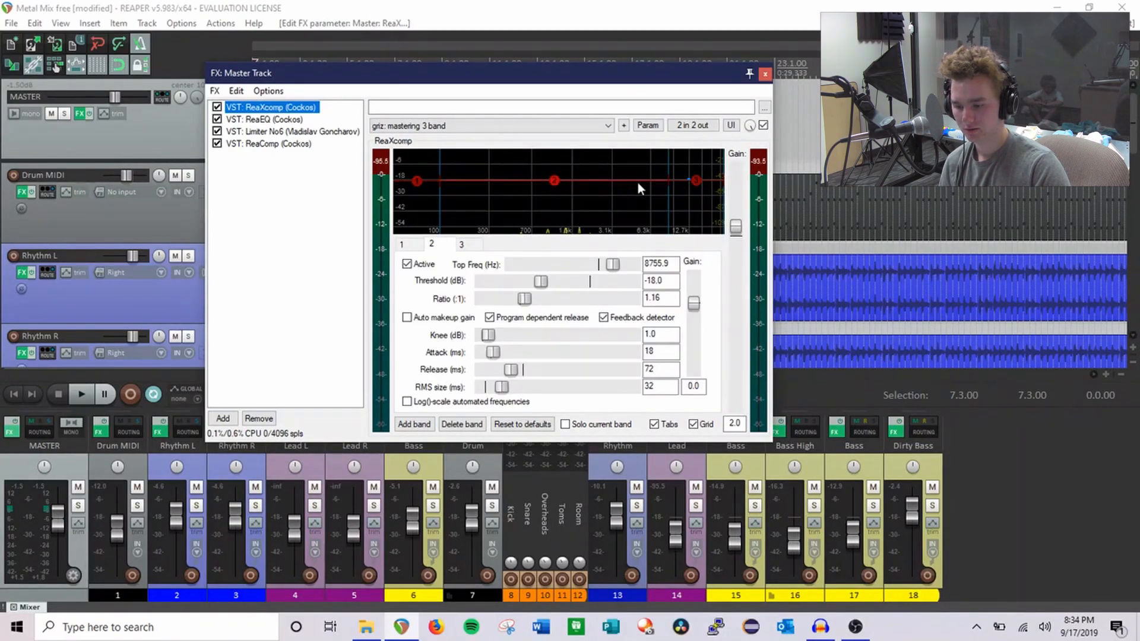
pyautogui.click(695, 181)
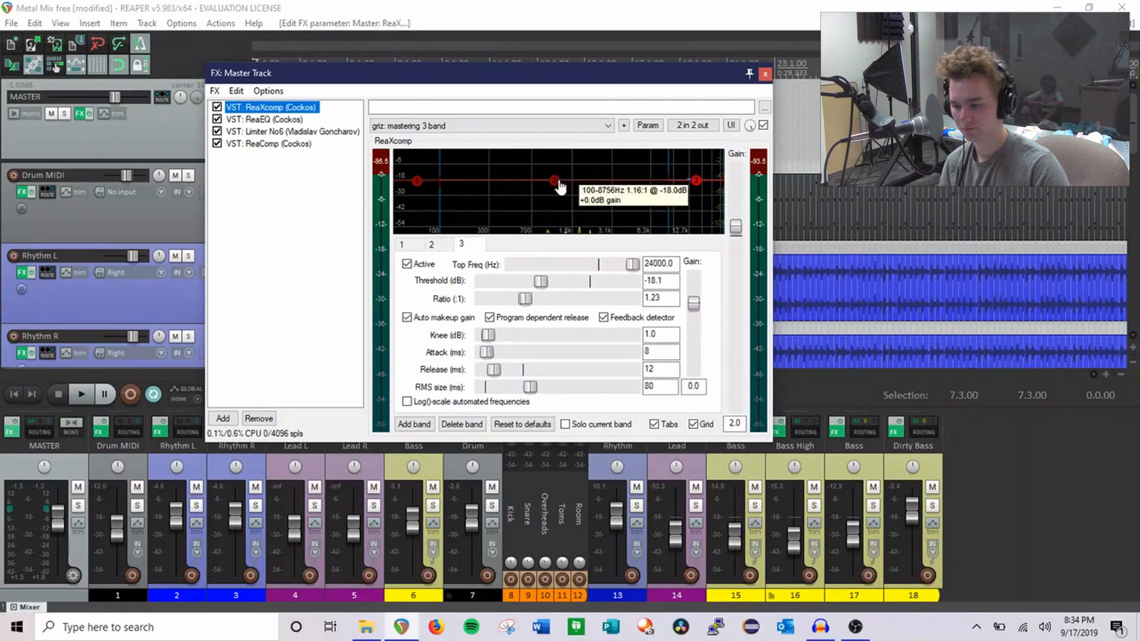
pyautogui.click(555, 180)
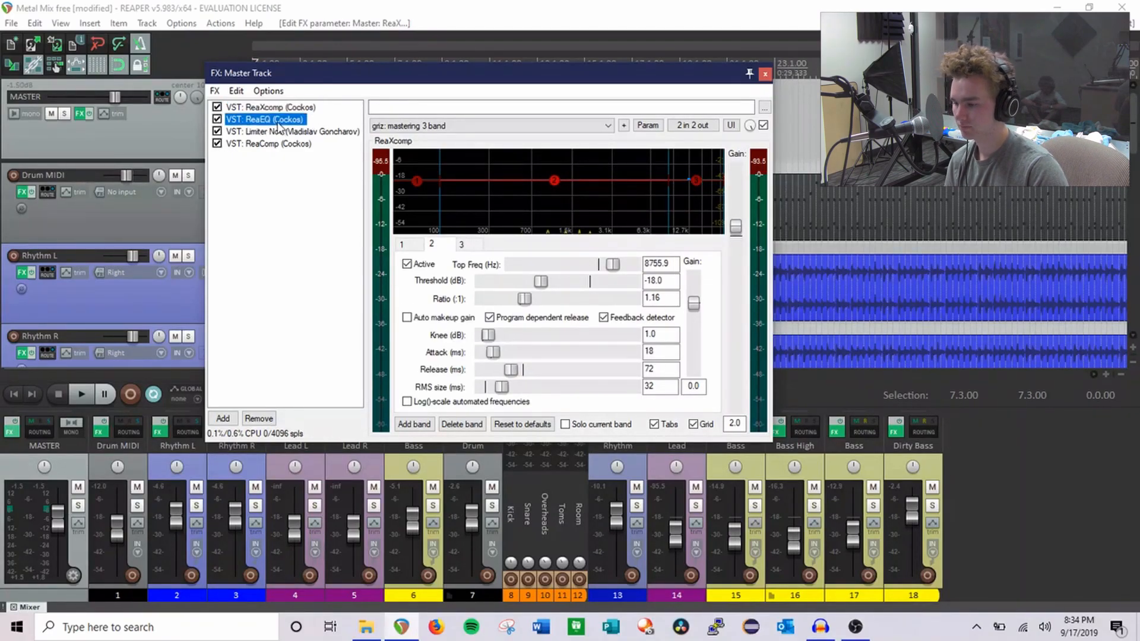
# Step: Examine the low shelf, band and high shelf settings of ReaEQ on the master track
pyautogui.click(278, 120)
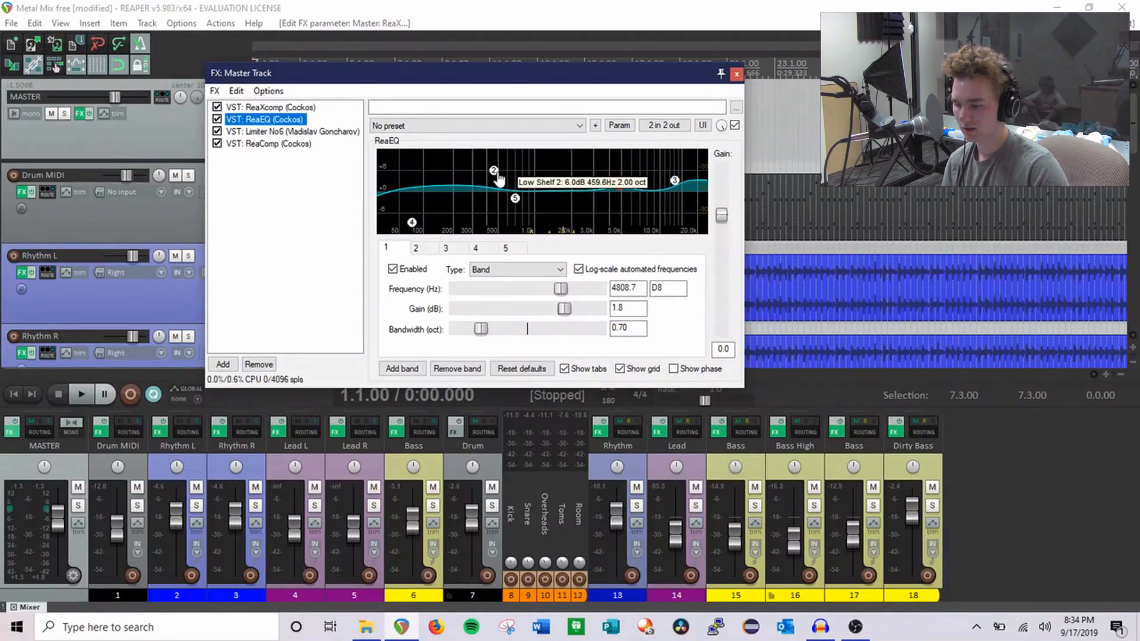
pyautogui.click(495, 171)
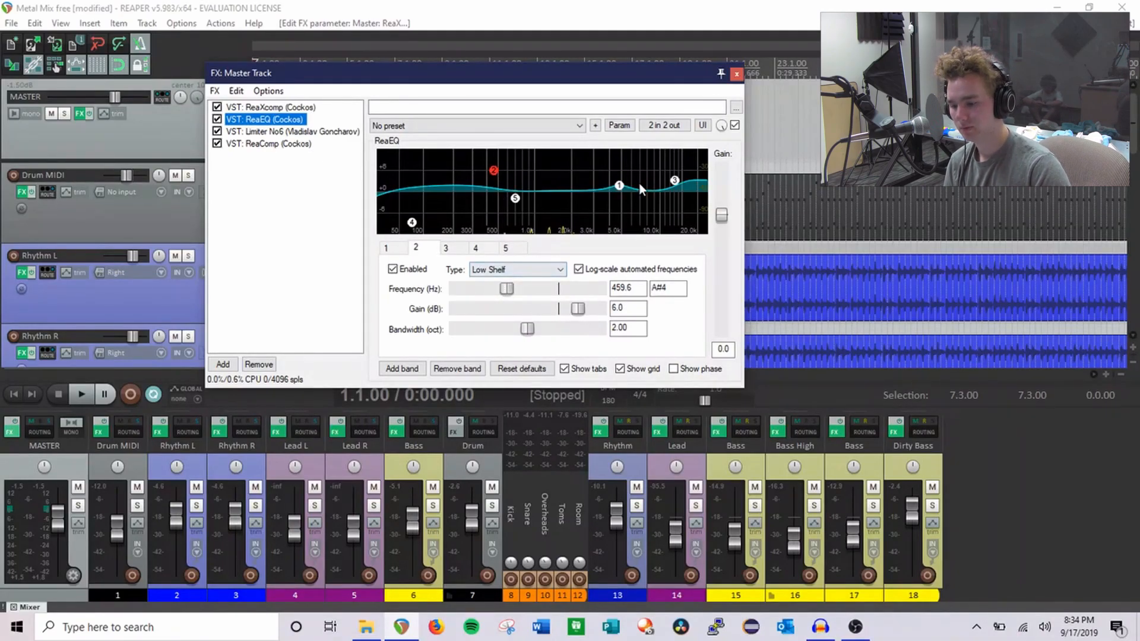
pyautogui.click(619, 186)
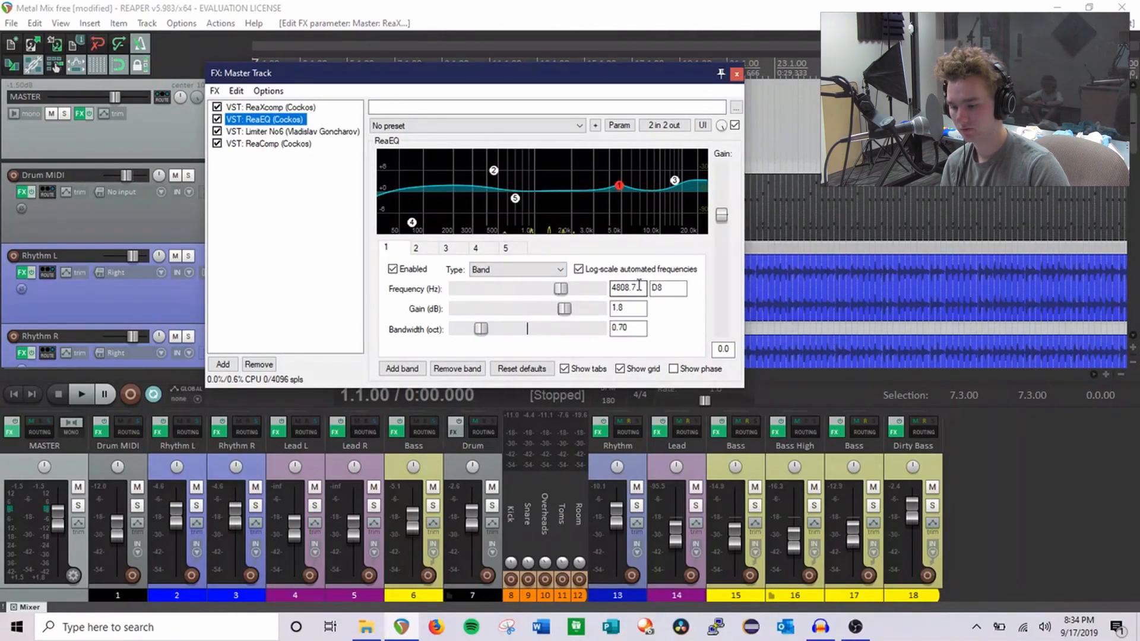
pyautogui.click(673, 181)
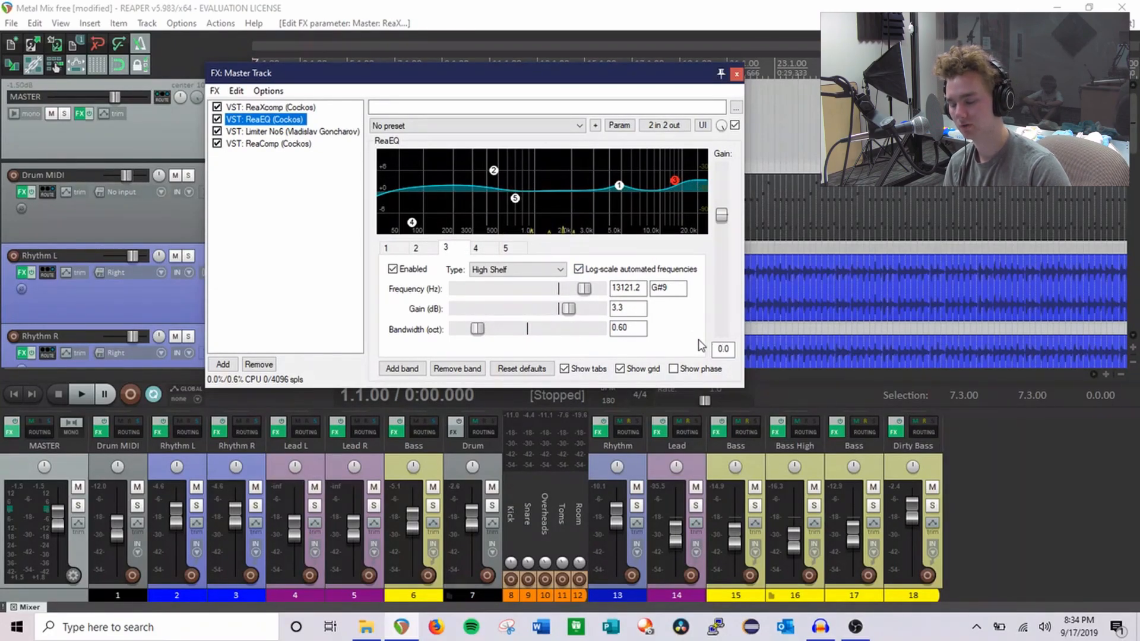
# Step: Review the Limiter No6 and ReaComp settings on the master track, then close its effects chain
pyautogui.click(326, 132)
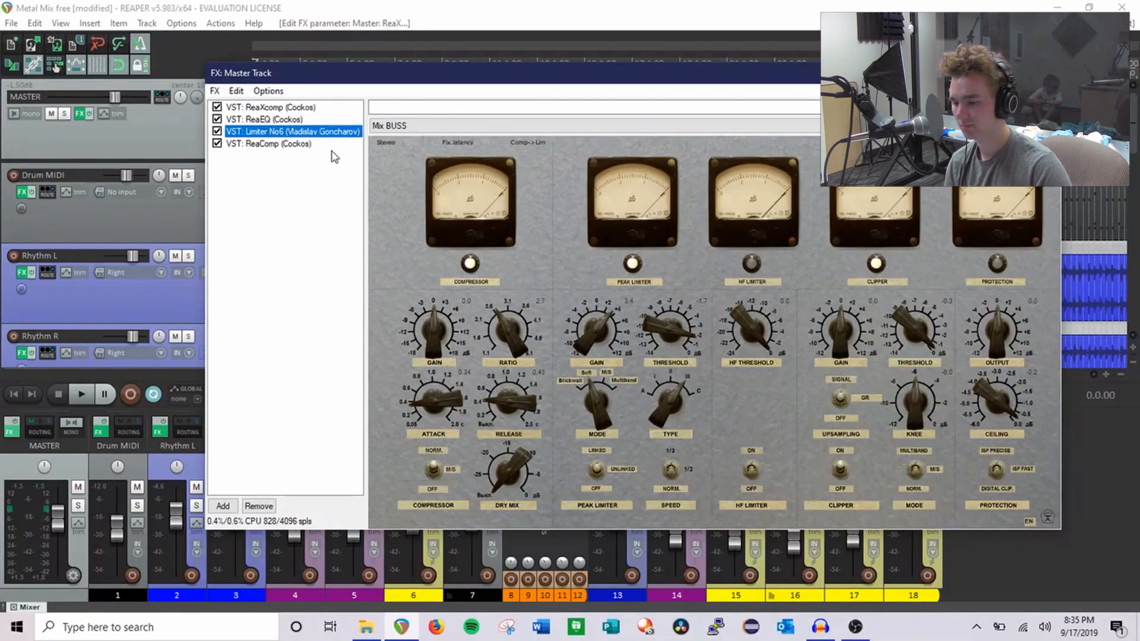
pyautogui.click(265, 144)
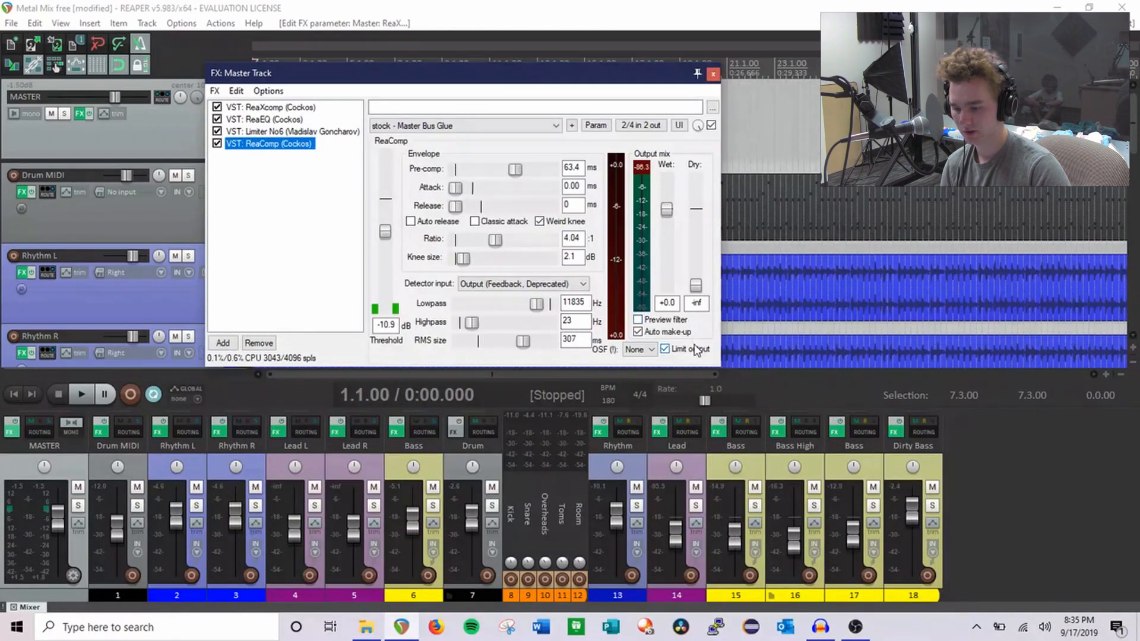
pyautogui.click(713, 74)
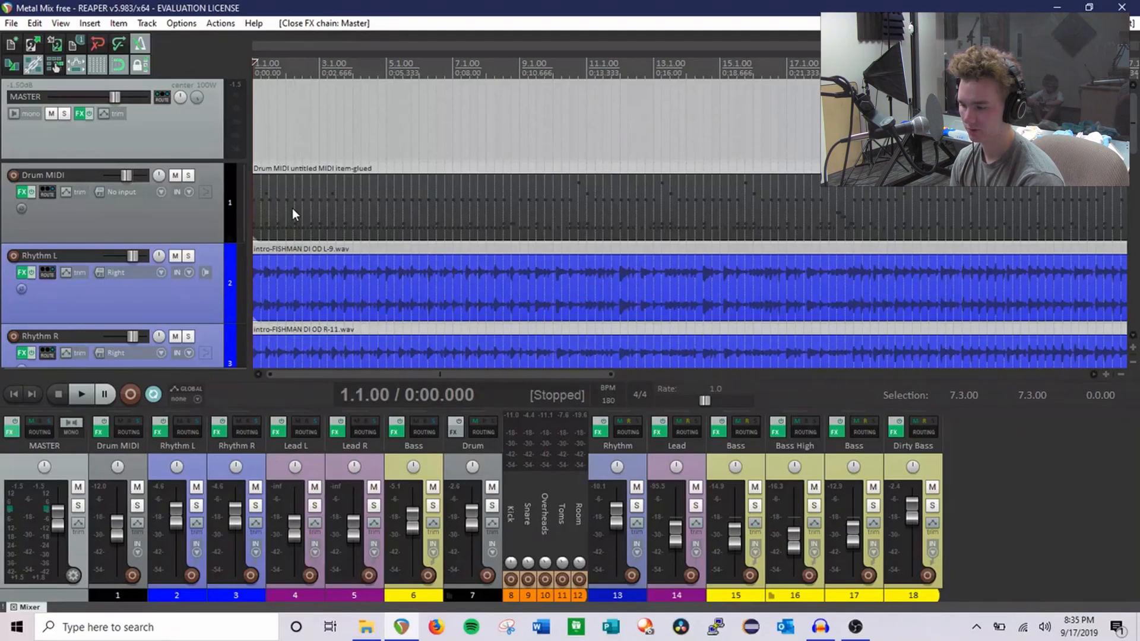
# Step: Review the Drum MIDI, rhythm, lead and bass tracks in the arrangement, ending with the Drum MIDI track selected
pyautogui.click(141, 208)
pyautogui.scroll(-3, 145, 215)
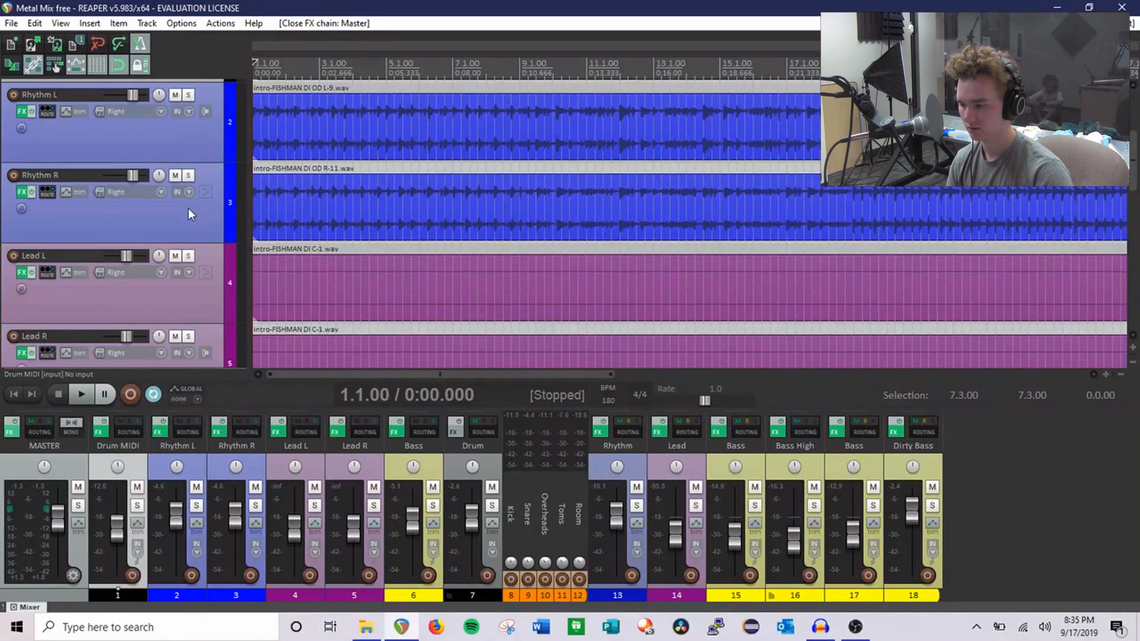
pyautogui.scroll(-2, 187, 209)
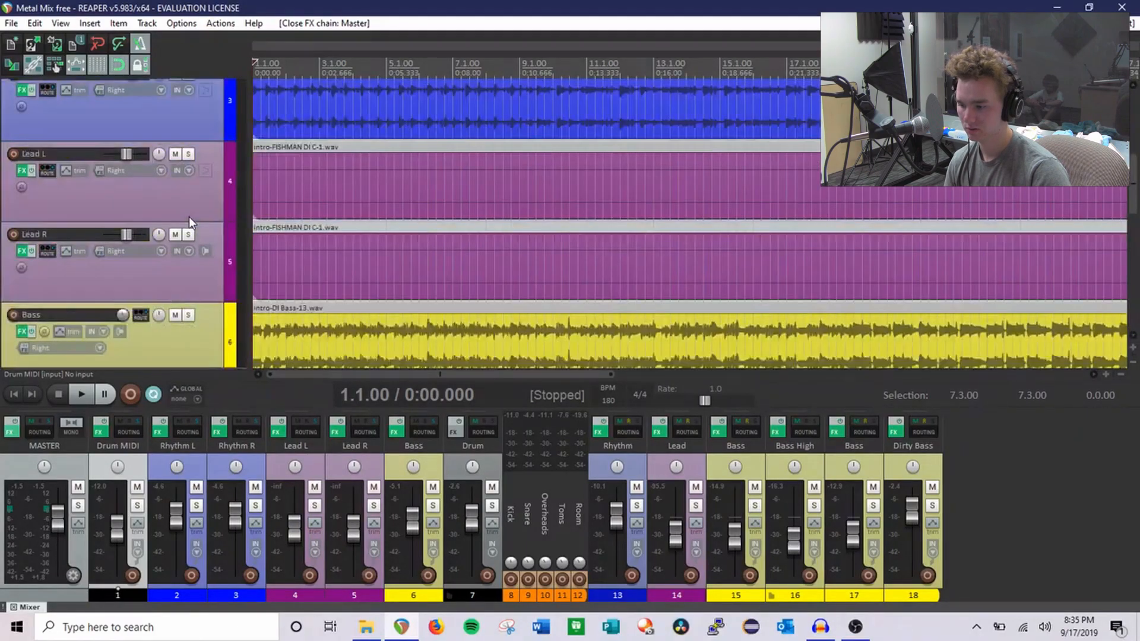
pyautogui.scroll(5, 188, 216)
pyautogui.click(214, 314)
pyautogui.scroll(-2, 207, 302)
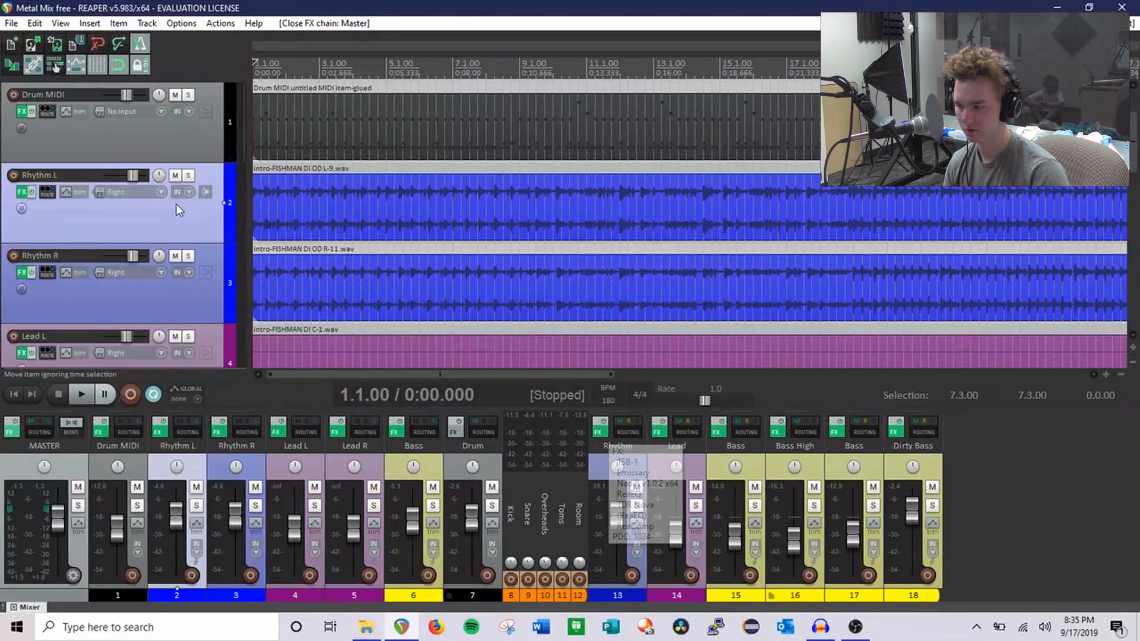
pyautogui.scroll(2, 141, 234)
pyautogui.click(151, 219)
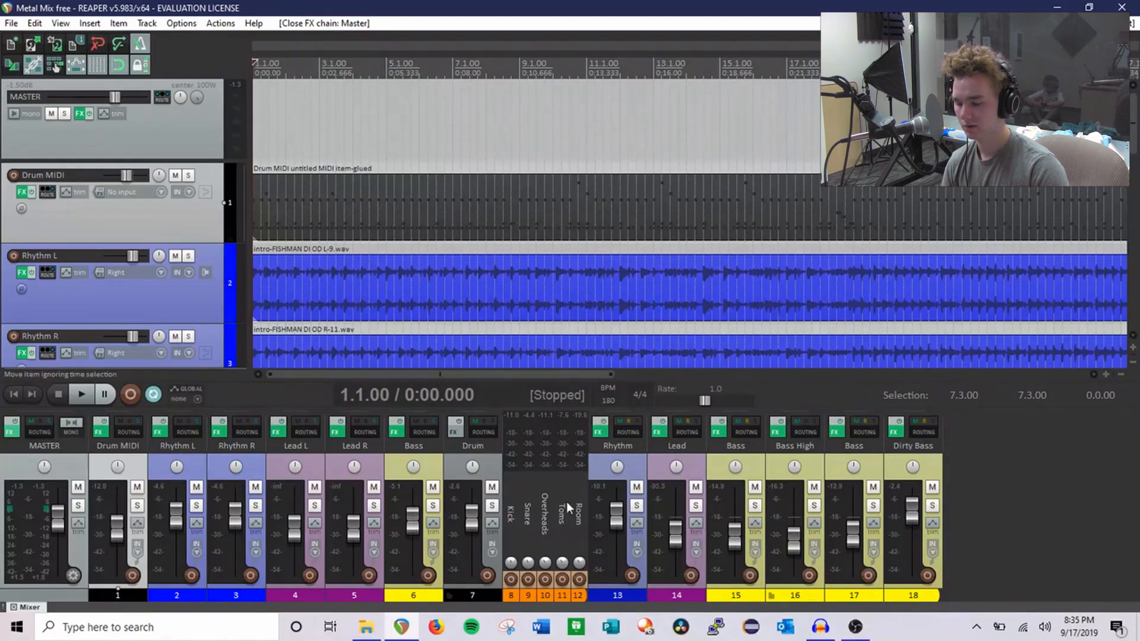
# Step: Open the IRs folder inside the Video folder in File Explorer to view its impulse response files
pyautogui.press('super+d')
pyautogui.moveTo(762, 351); pyautogui.dragTo(596, 270)
pyautogui.press('Return')
pyautogui.doubleClick(254, 89)
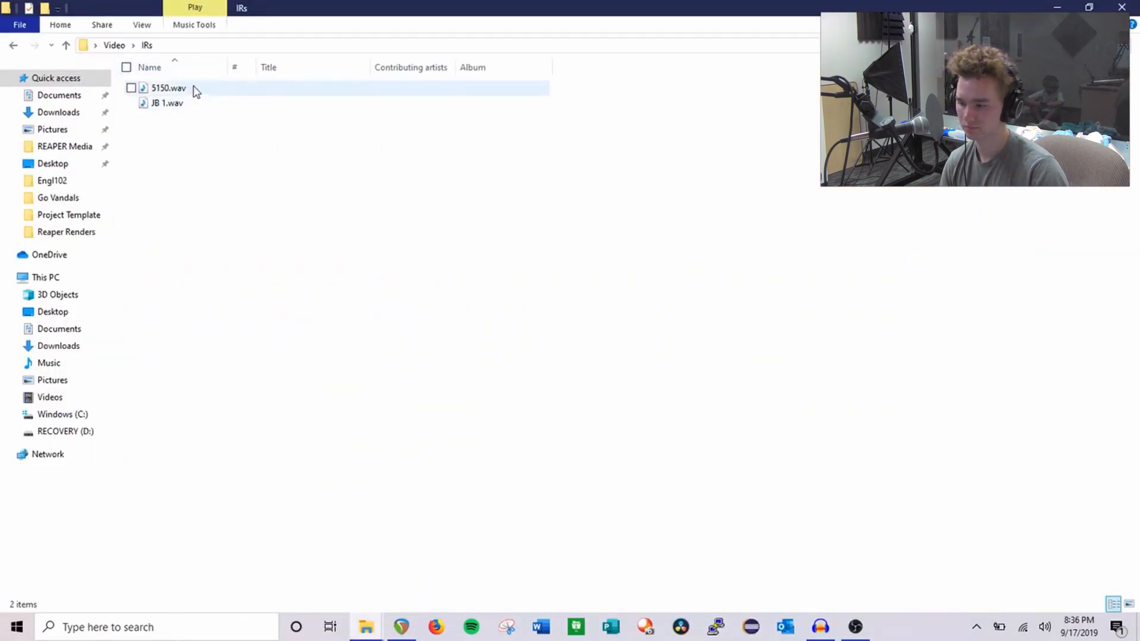
pyautogui.click(819, 628)
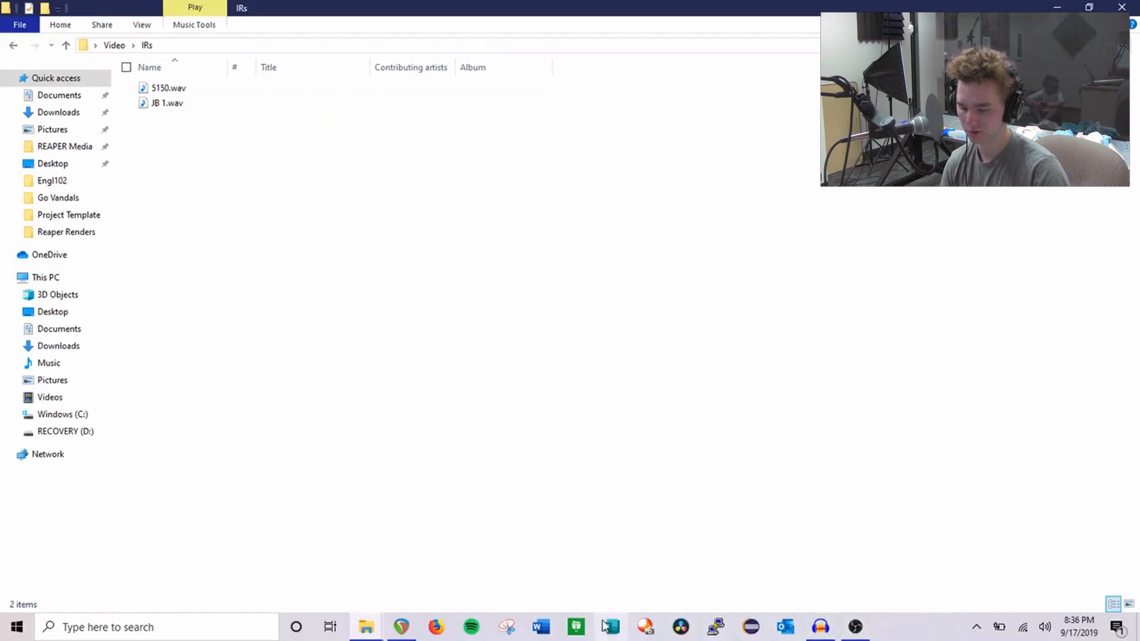
# Step: Switch to REAPER and show NadIR's impulse response file browser in the Rhythm bus (track 13) effects chain, leaving the loaded files as they are
pyautogui.click(396, 630)
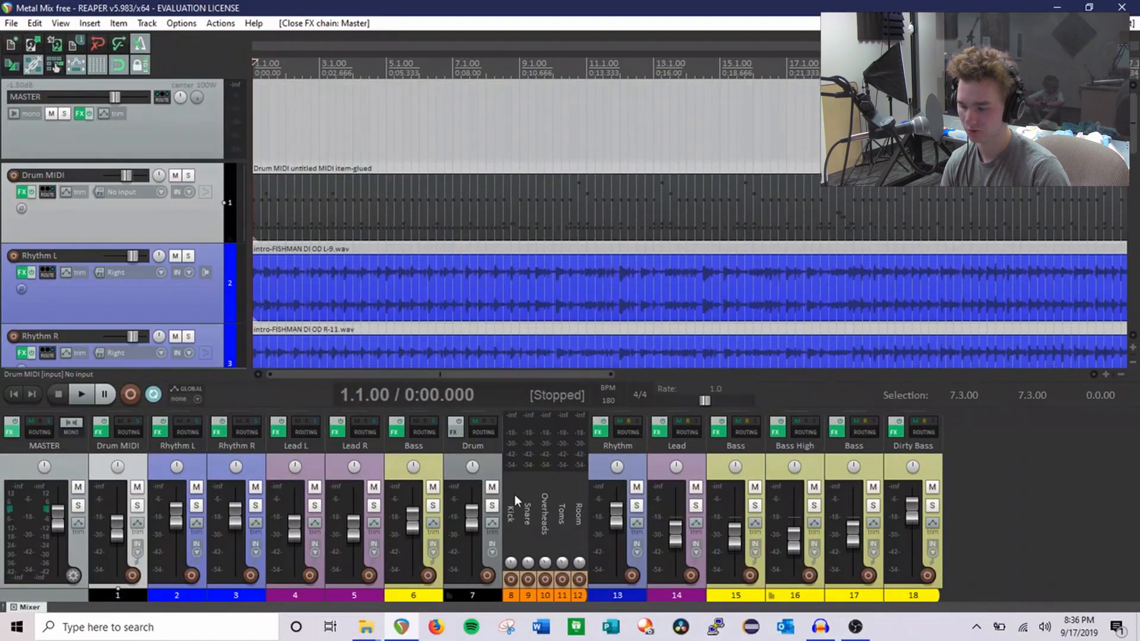
pyautogui.click(608, 430)
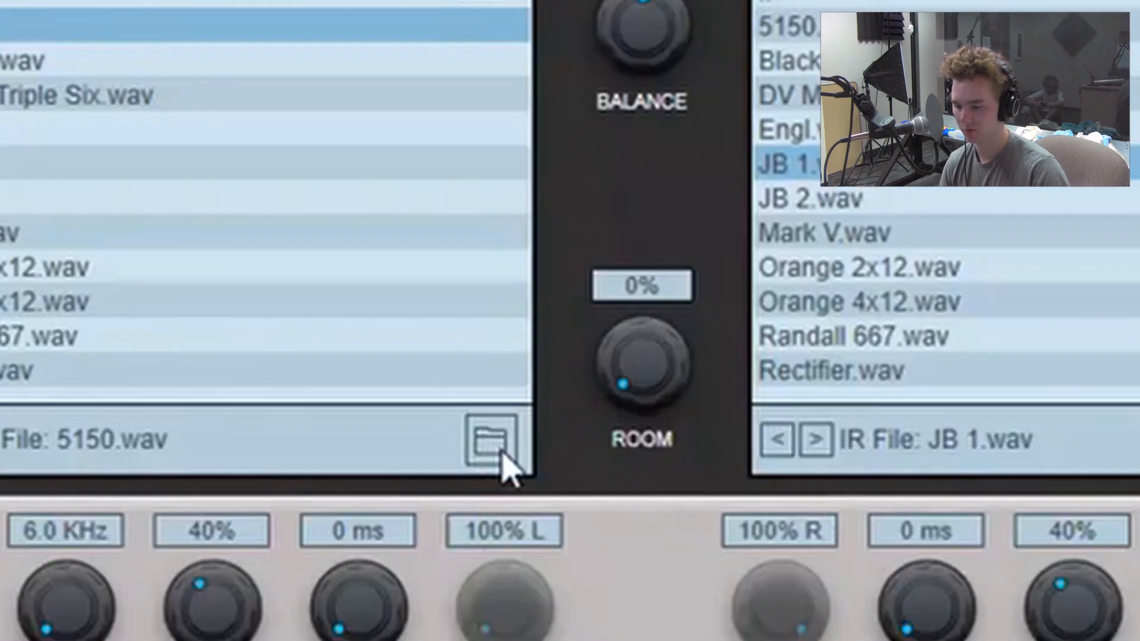
pyautogui.click(501, 454)
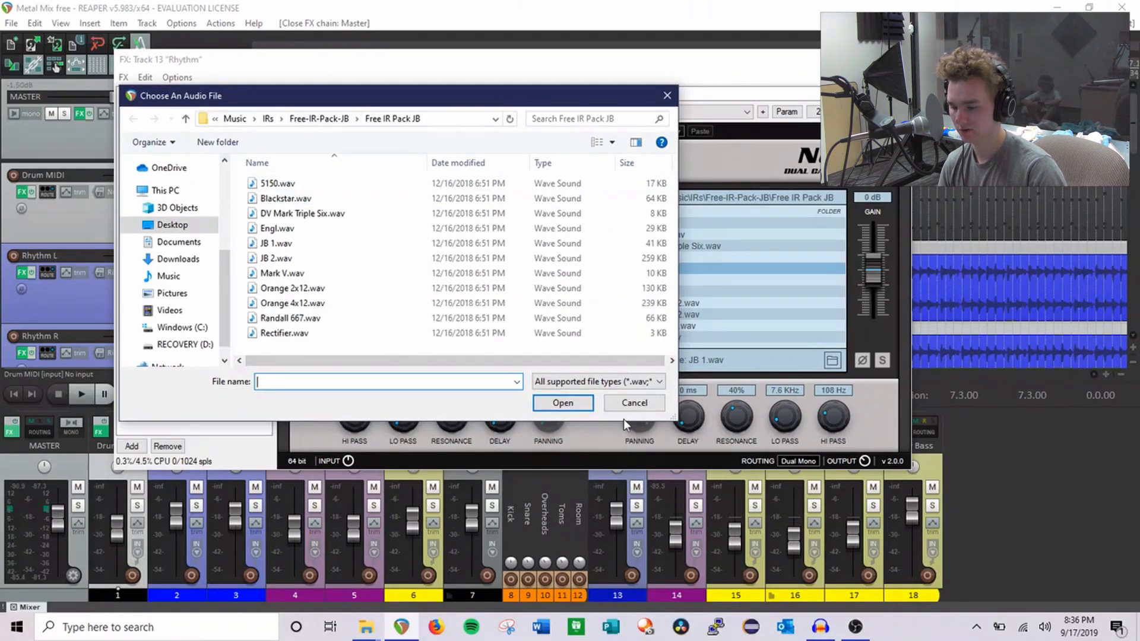
pyautogui.click(633, 402)
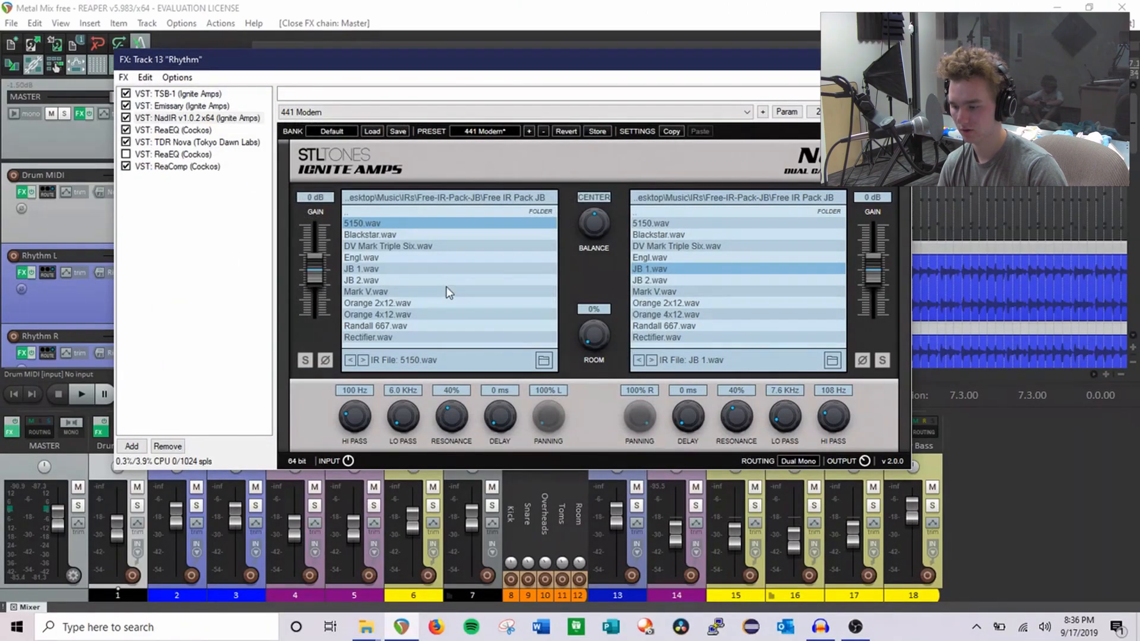
# Step: Return to File Explorer and view the Project Template and VSTs 64 folders inside the Video folder
pyautogui.hotkey('alt', 'Tab')
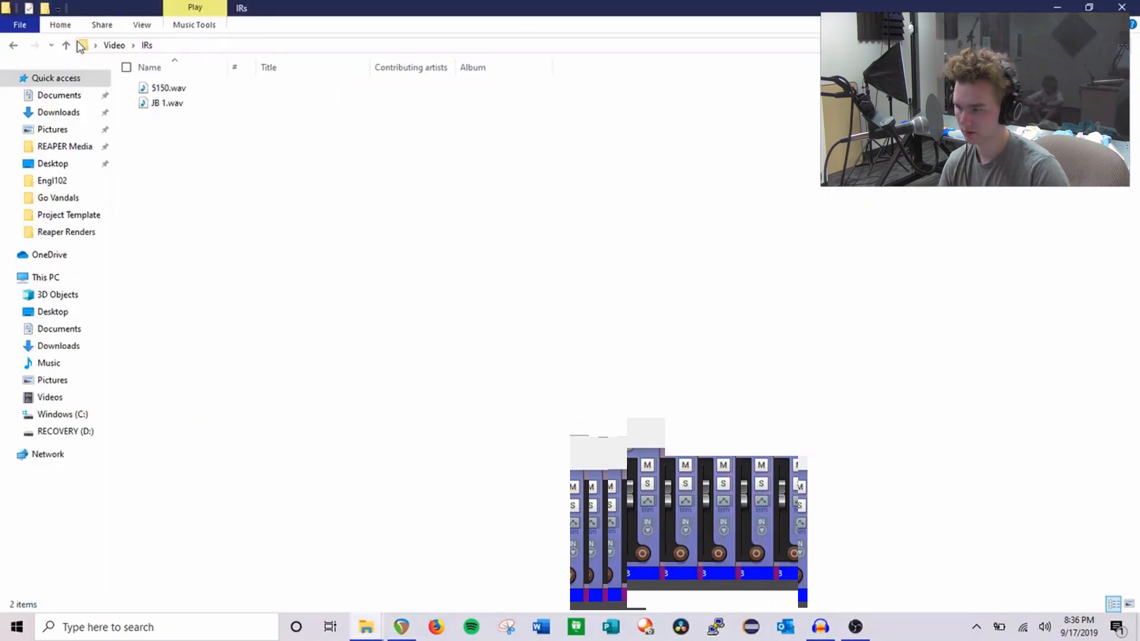
pyautogui.click(112, 45)
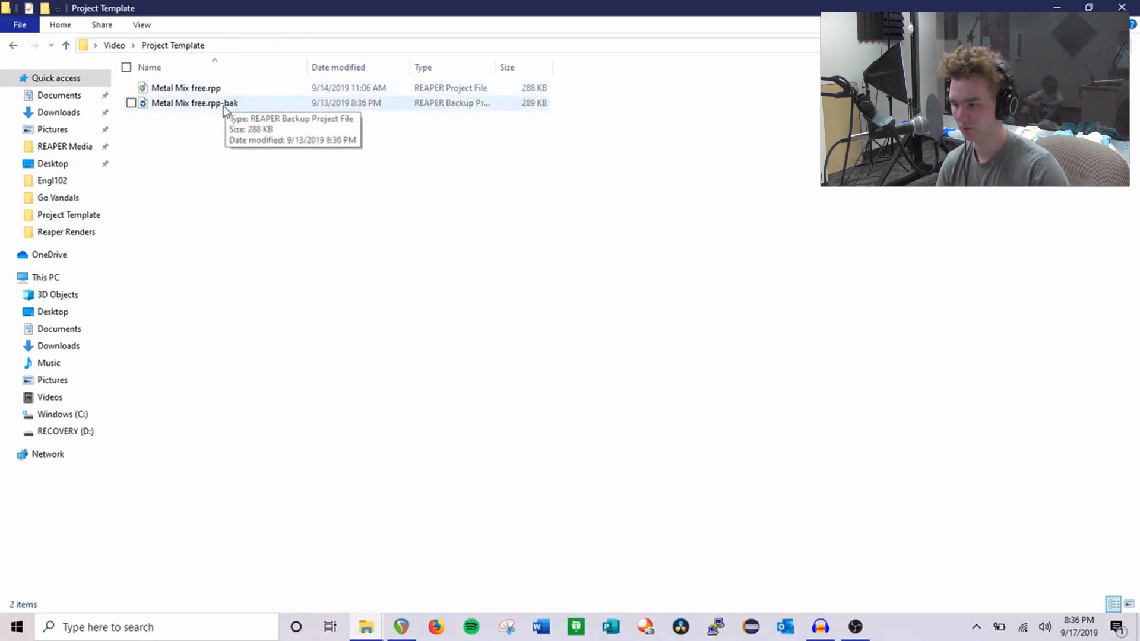
pyautogui.click(113, 46)
pyautogui.click(181, 122)
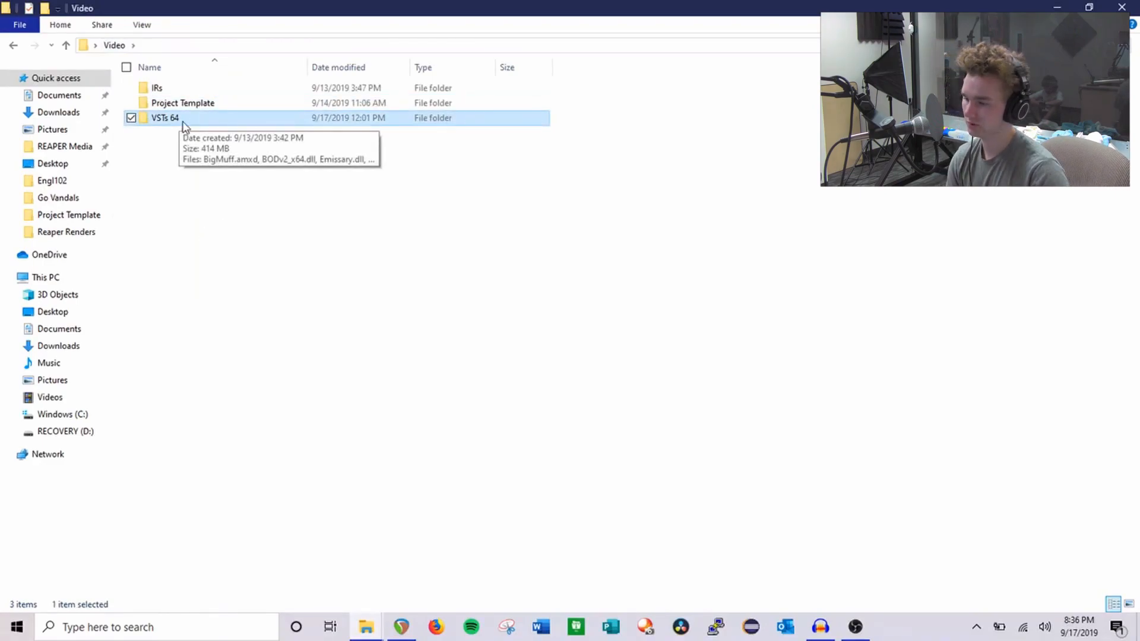
pyautogui.doubleClick(184, 123)
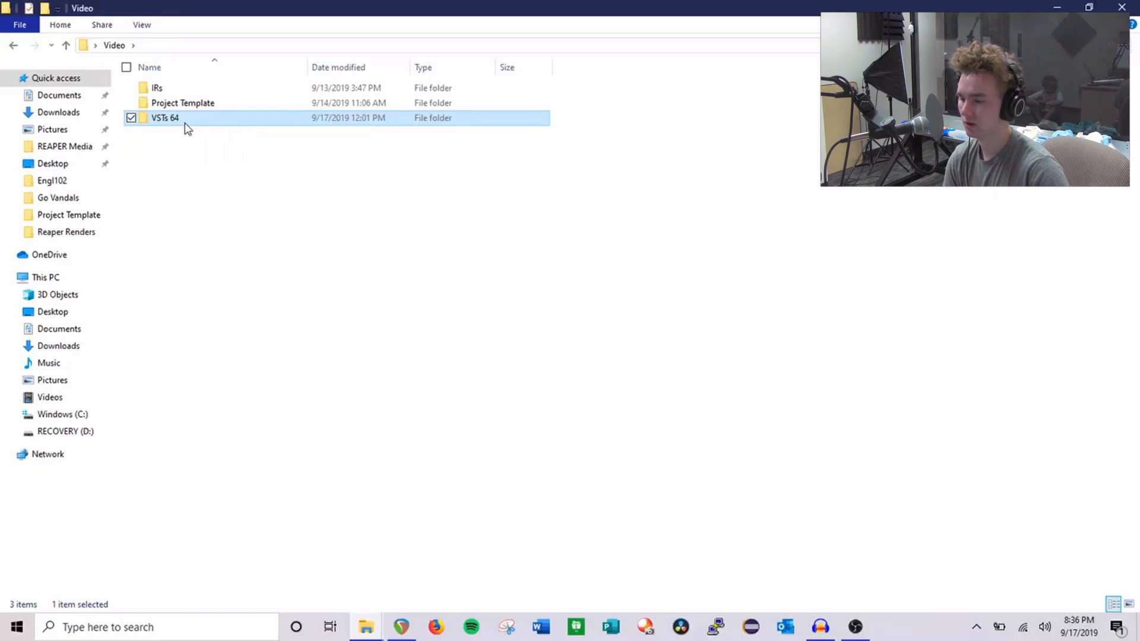
pyautogui.click(113, 45)
# Step: Open VST Links.docx in Word, look through its list of plugin download links, and close the document
pyautogui.click(216, 145)
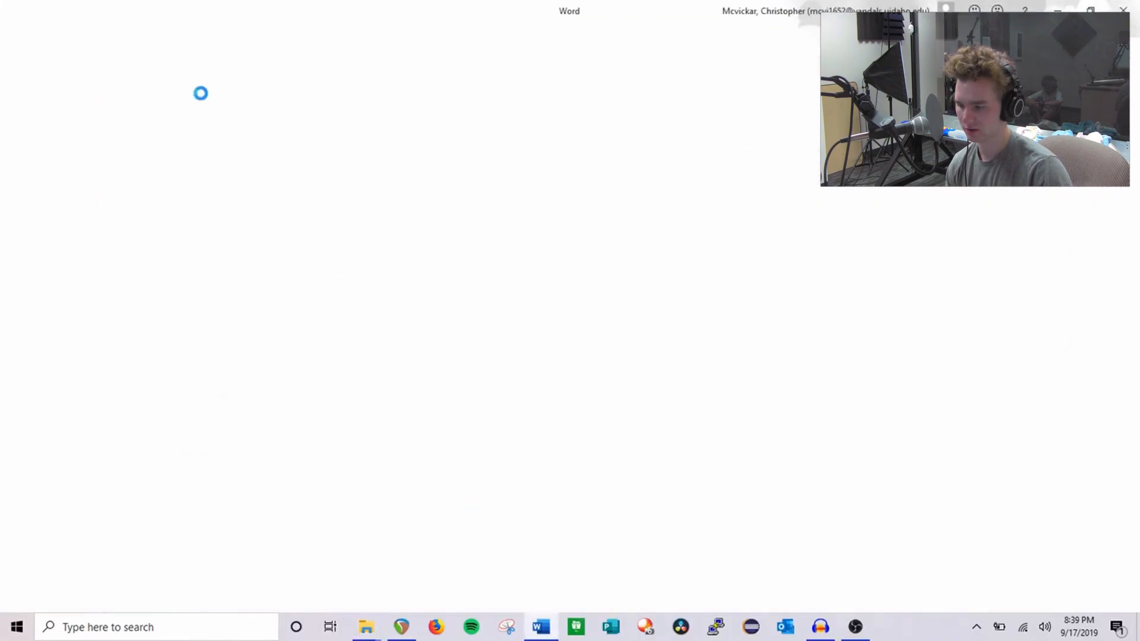
pyautogui.scroll(-8, 542, 259)
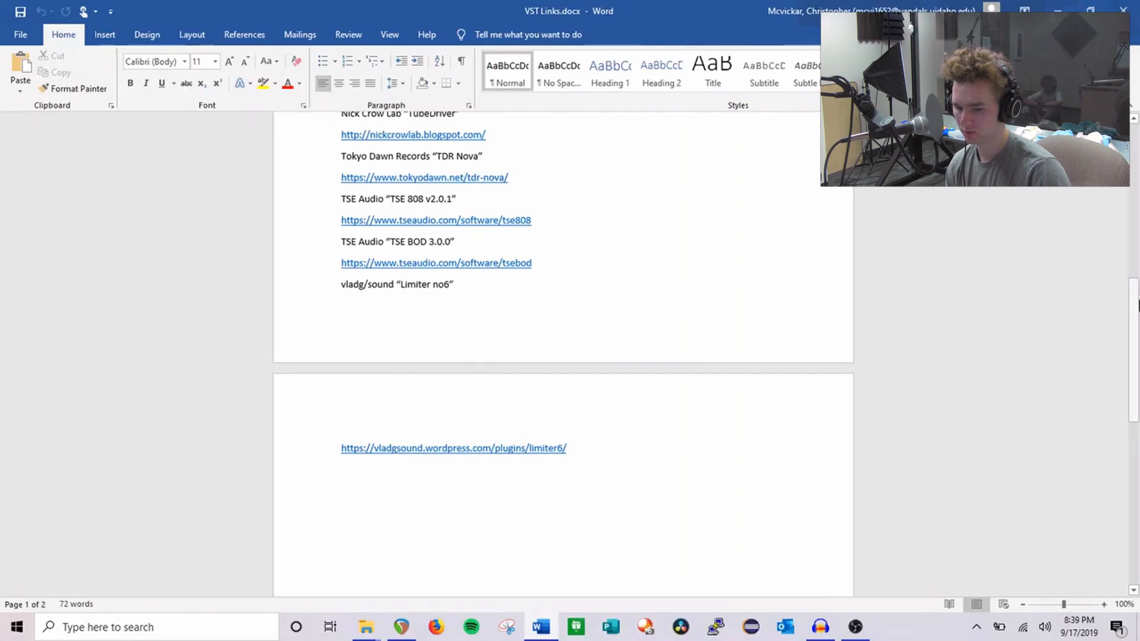
pyautogui.moveTo(1136, 6); pyautogui.dragTo(1135, 9)
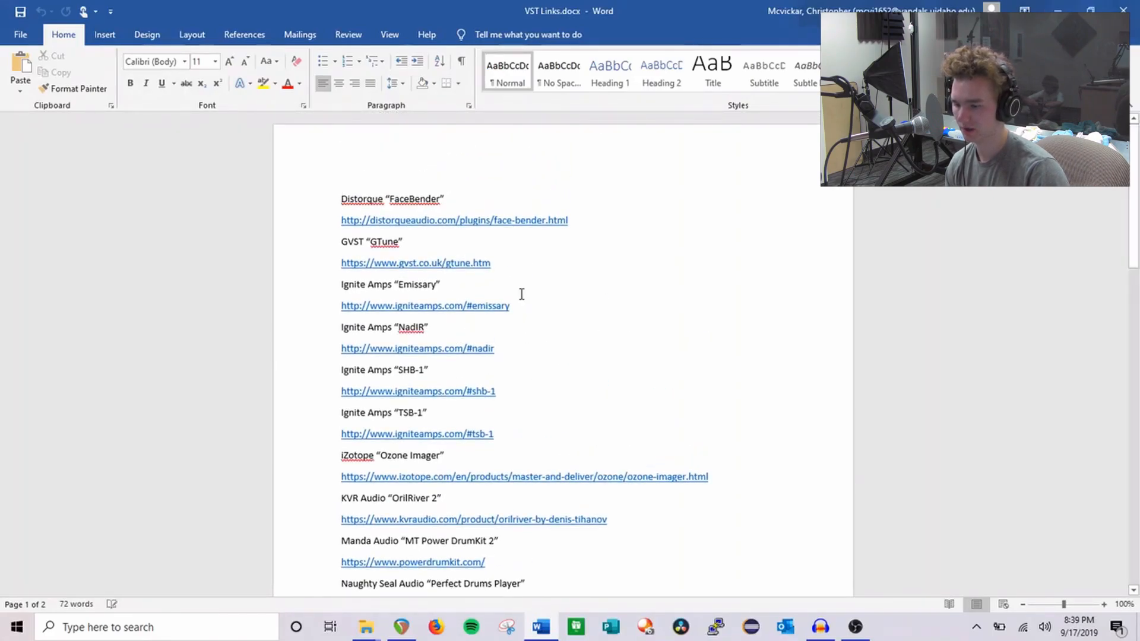
pyautogui.click(557, 279)
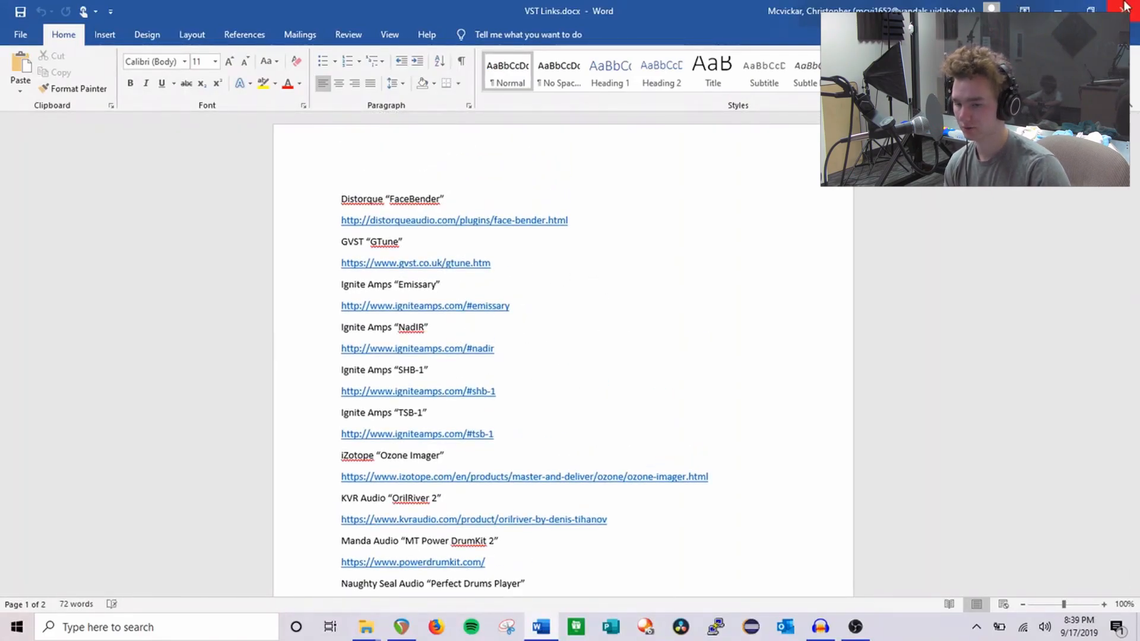
pyautogui.scroll(-5, 557, 394)
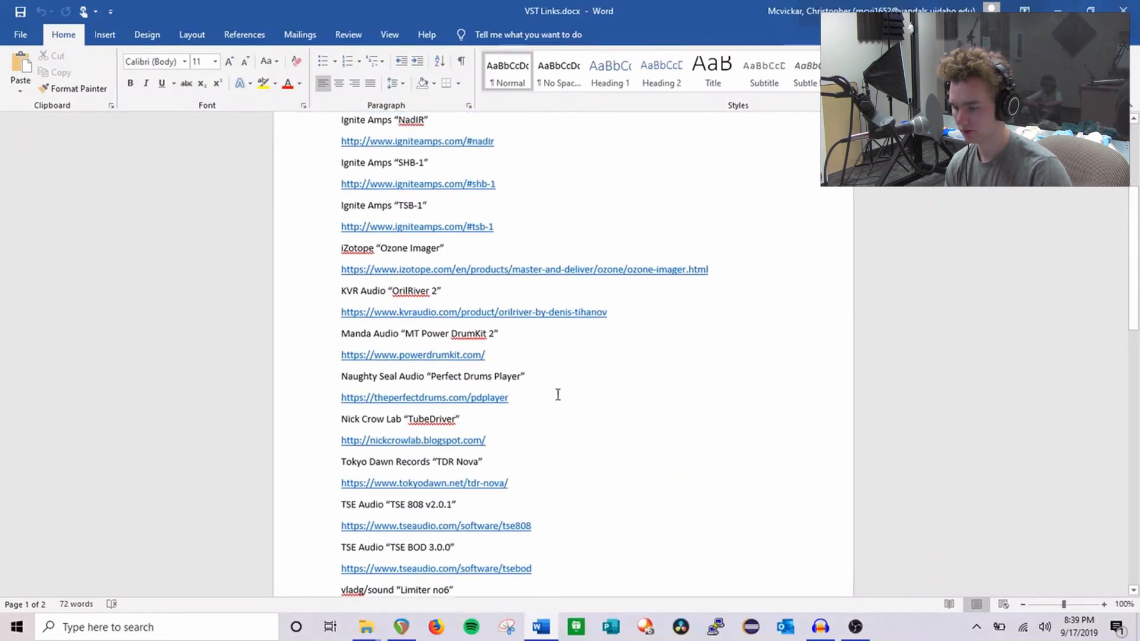
pyautogui.scroll(5, 540, 383)
pyautogui.click(1123, 11)
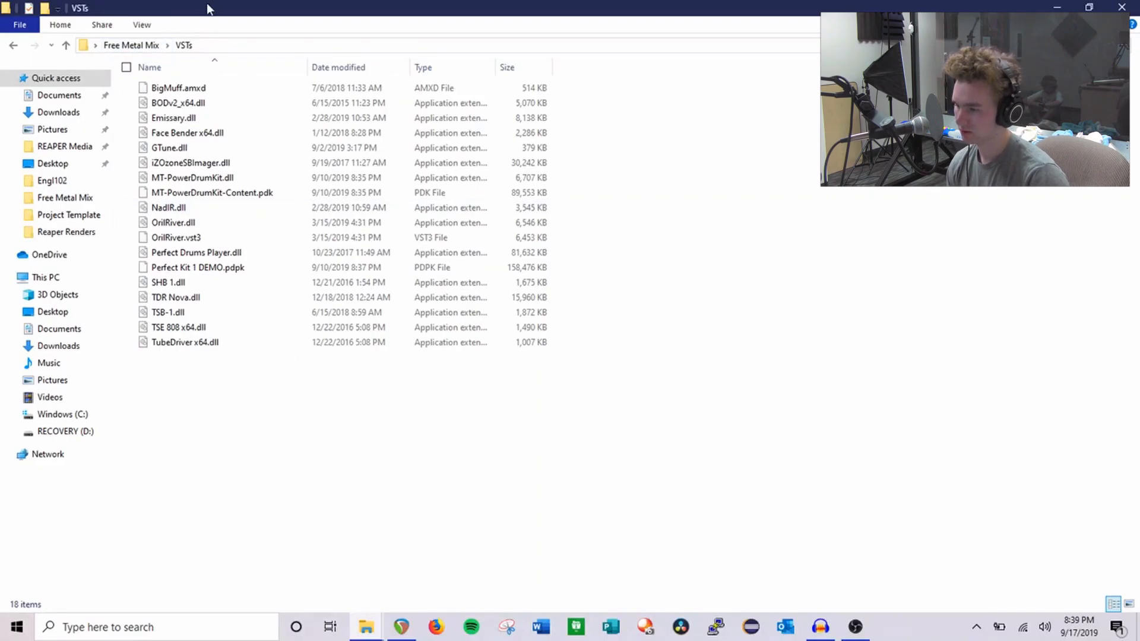
# Step: Review the Free Metal Mix folder and the plugin files in its VSTs subfolder, highlighting all files briefly
pyautogui.click(145, 45)
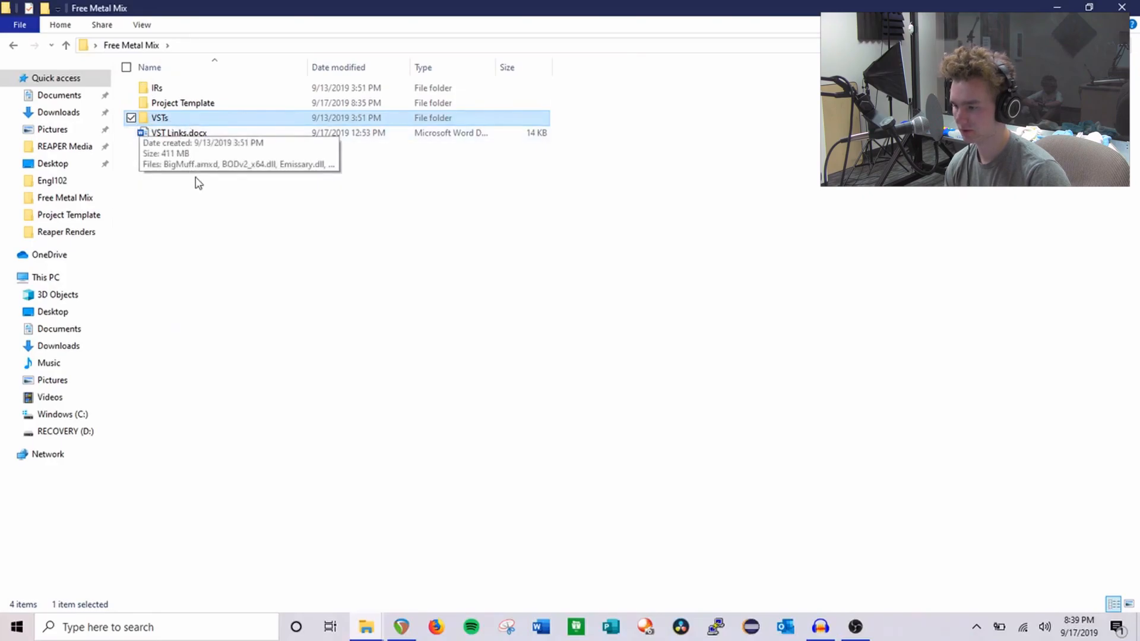
pyautogui.doubleClick(195, 121)
pyautogui.hotkey('ctrl', 'a')
pyautogui.click(280, 481)
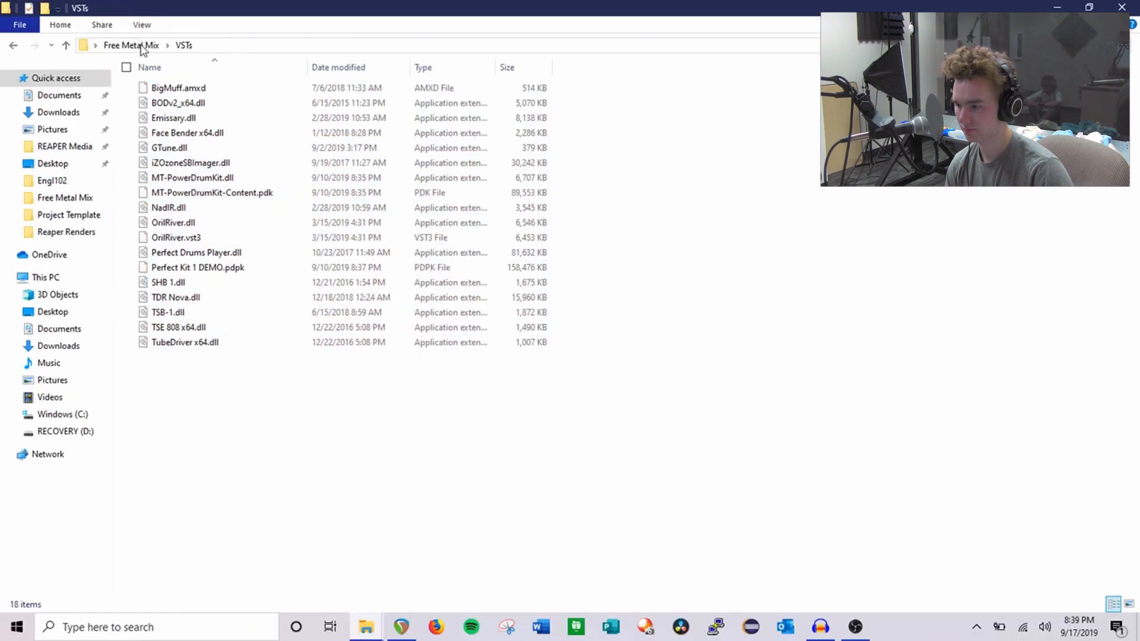
# Step: Switch back to REAPER and select the Drum MIDI item, placing the edit cursor at 9.1.00
pyautogui.hotkey('alt', 'Tab')
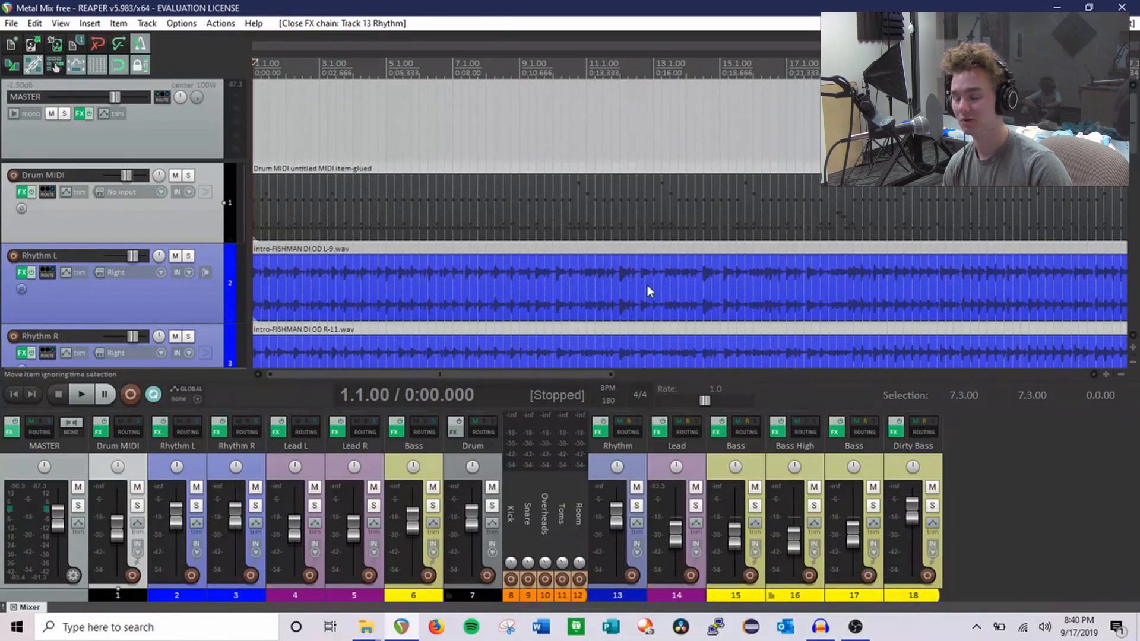
pyautogui.scroll(-2, 440, 232)
pyautogui.click(439, 231)
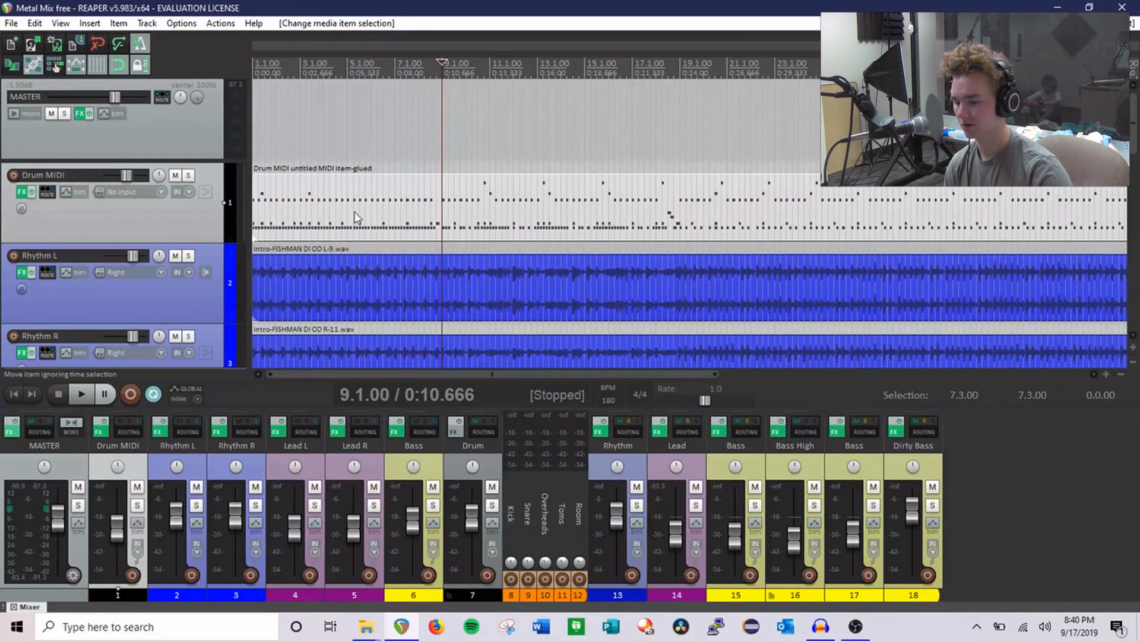